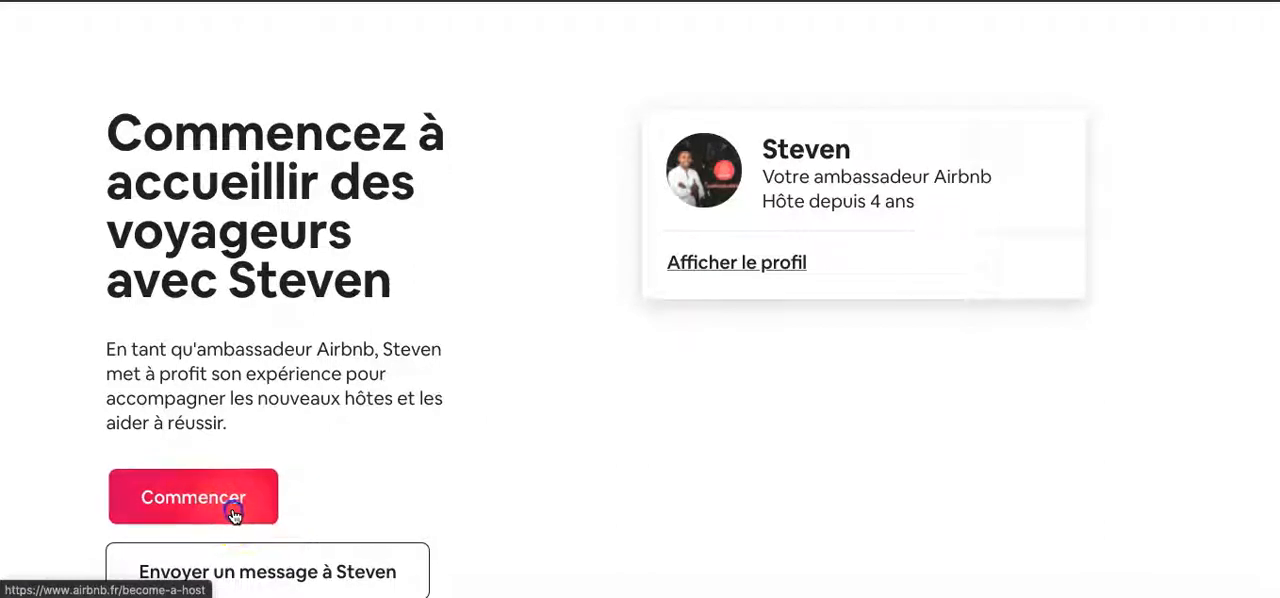
# - Start a new host listing, enter the dwelling's address and residence name, and continue to the property type questions
pyautogui.click(233, 513)
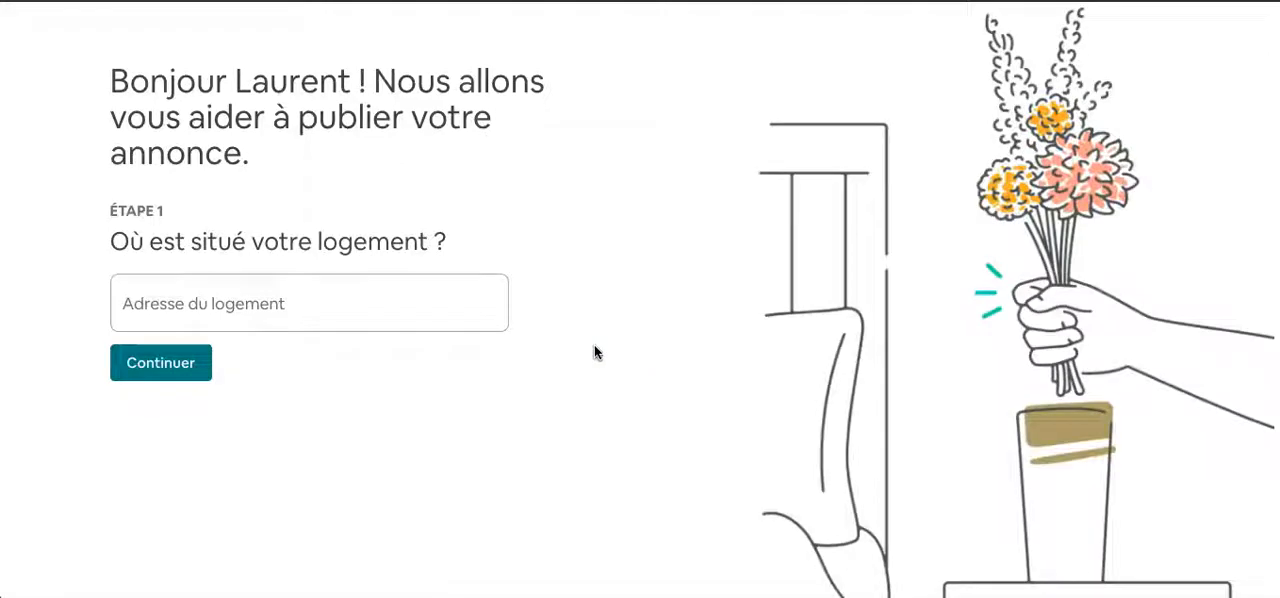
pyautogui.click(325, 311)
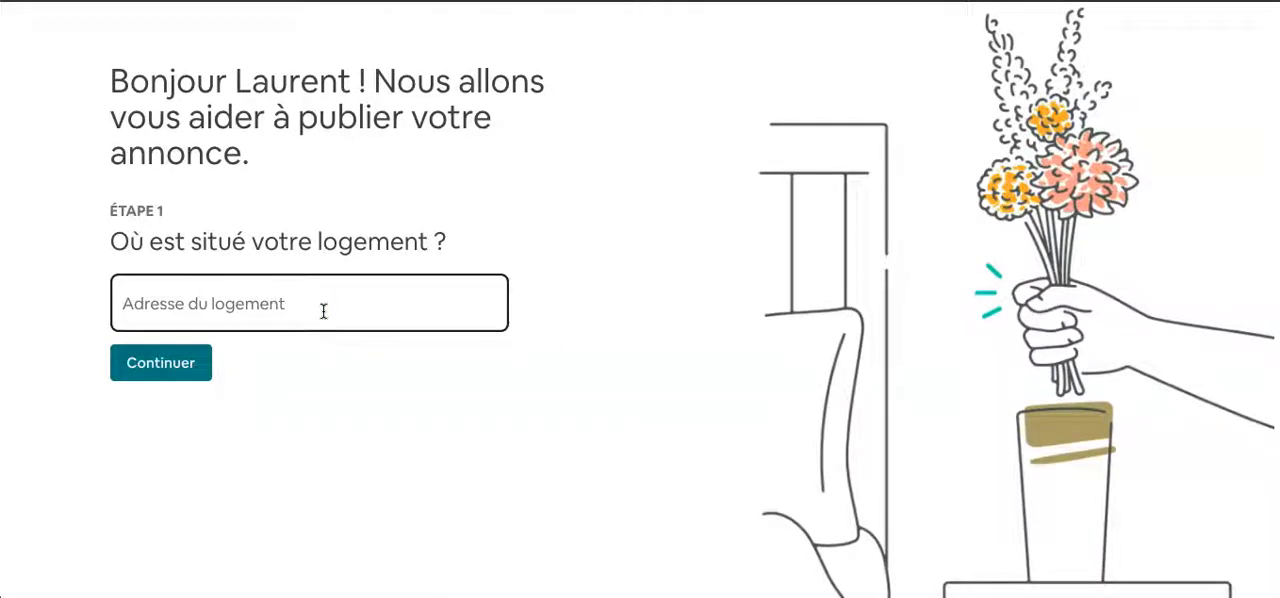
pyautogui.click(346, 363)
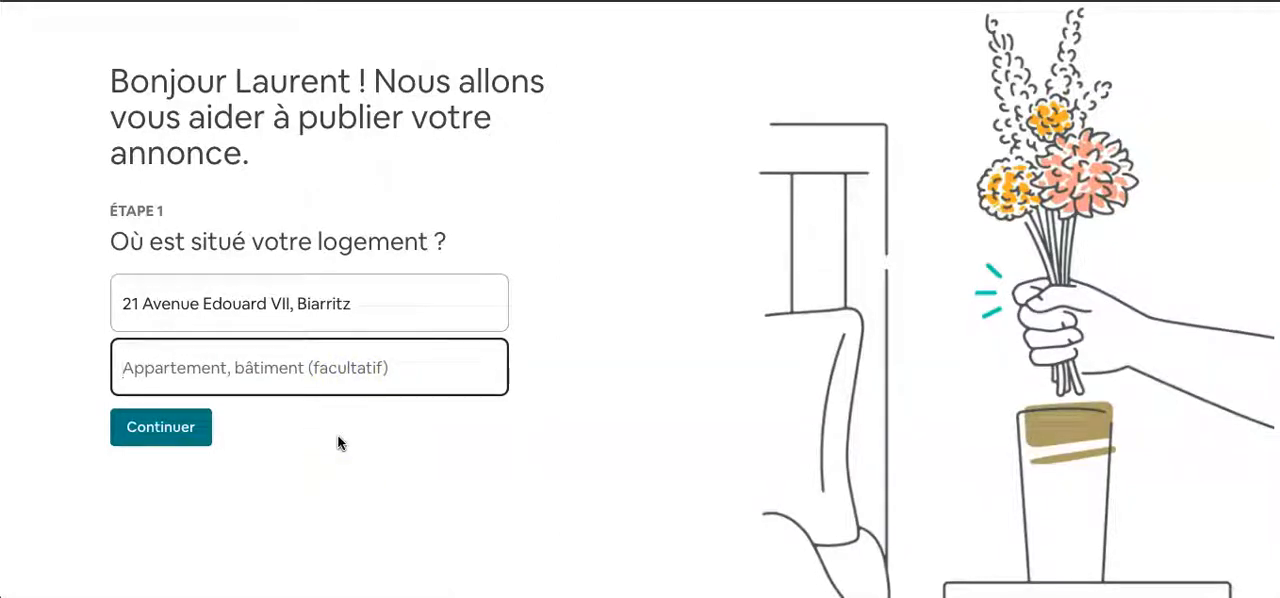
pyautogui.write('rési')
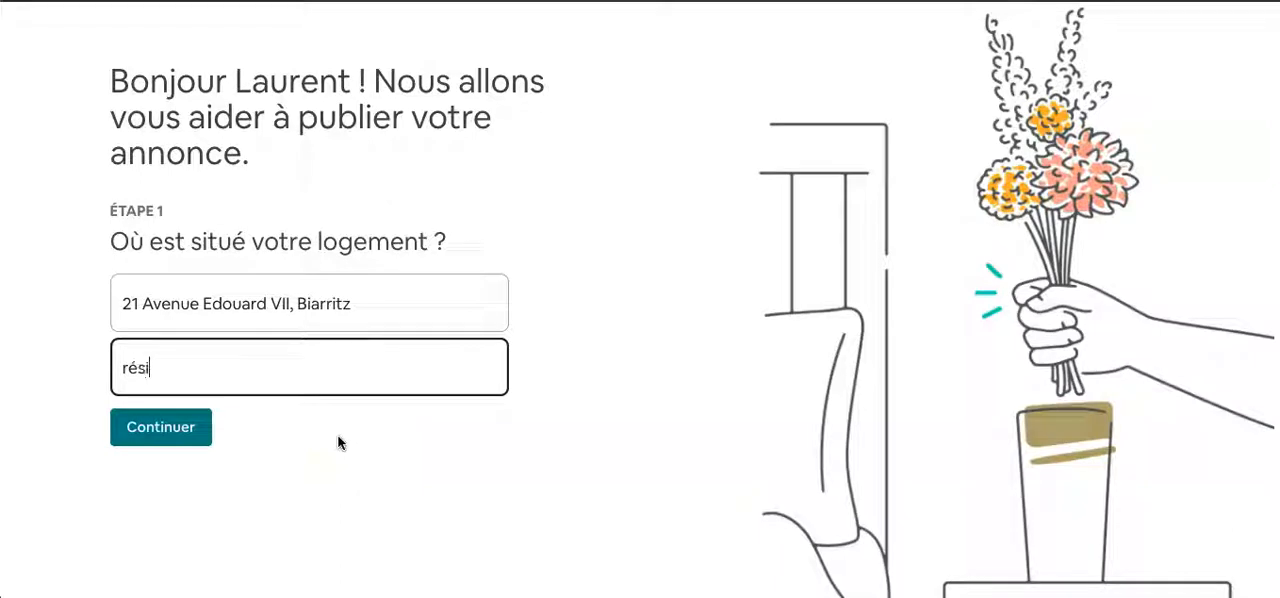
pyautogui.write('dence victoria surf')
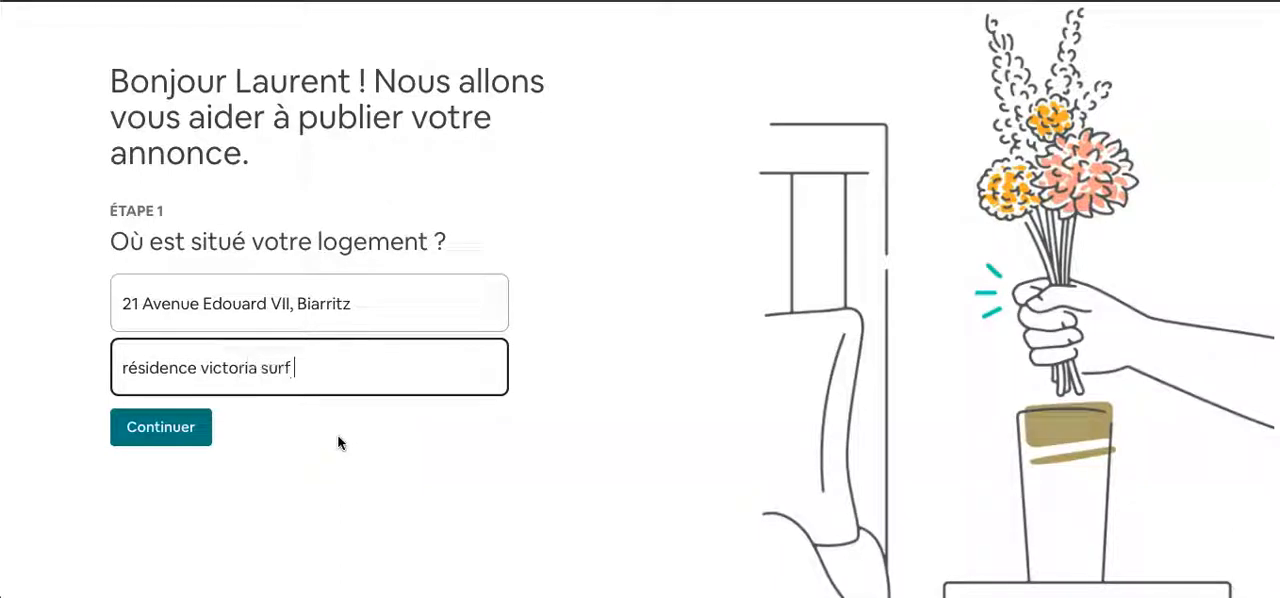
pyautogui.click(140, 425)
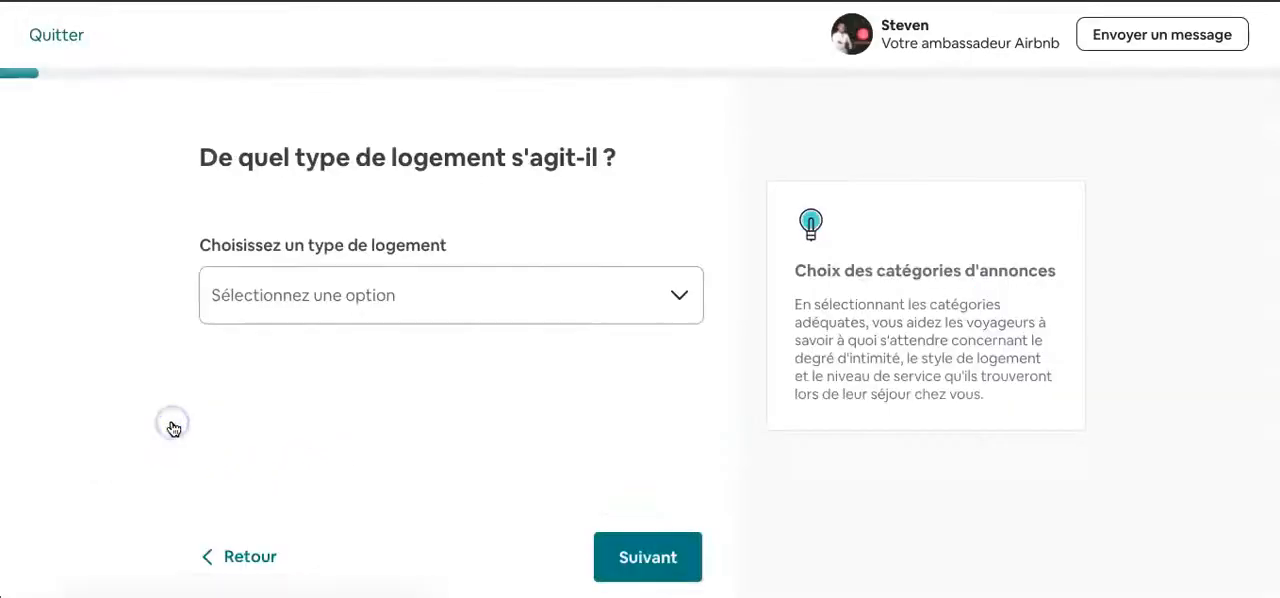
# - Set the dwelling's main property type to Appartement
pyautogui.click(355, 311)
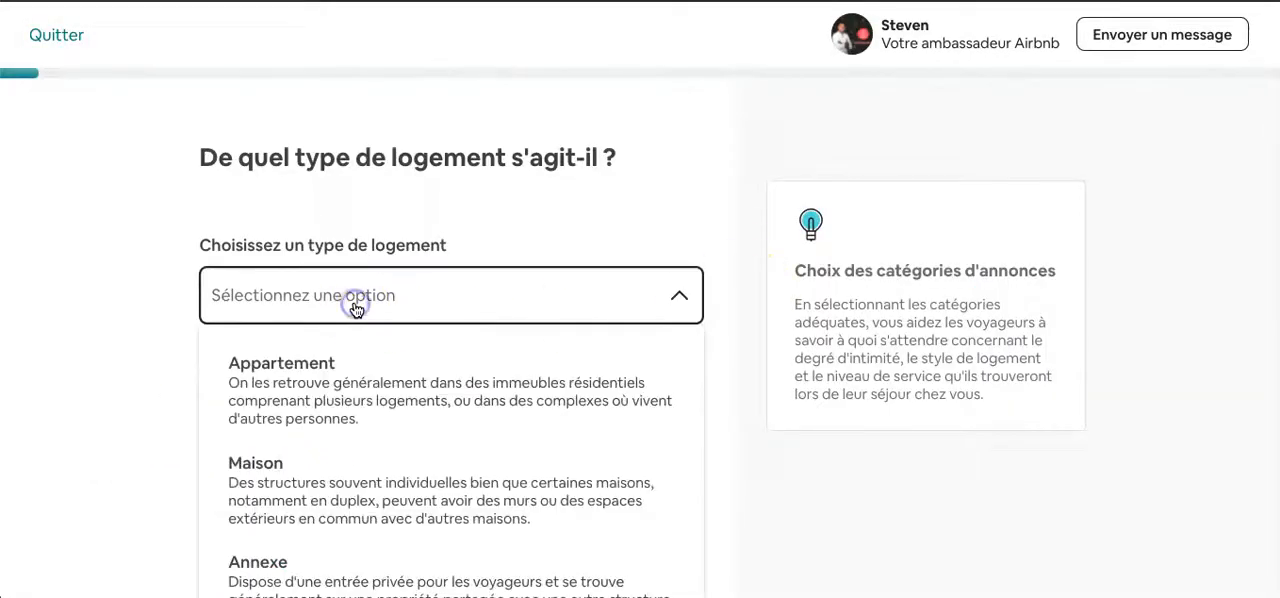
pyautogui.scroll(-1, 400, 429)
pyautogui.scroll(-2, 397, 425)
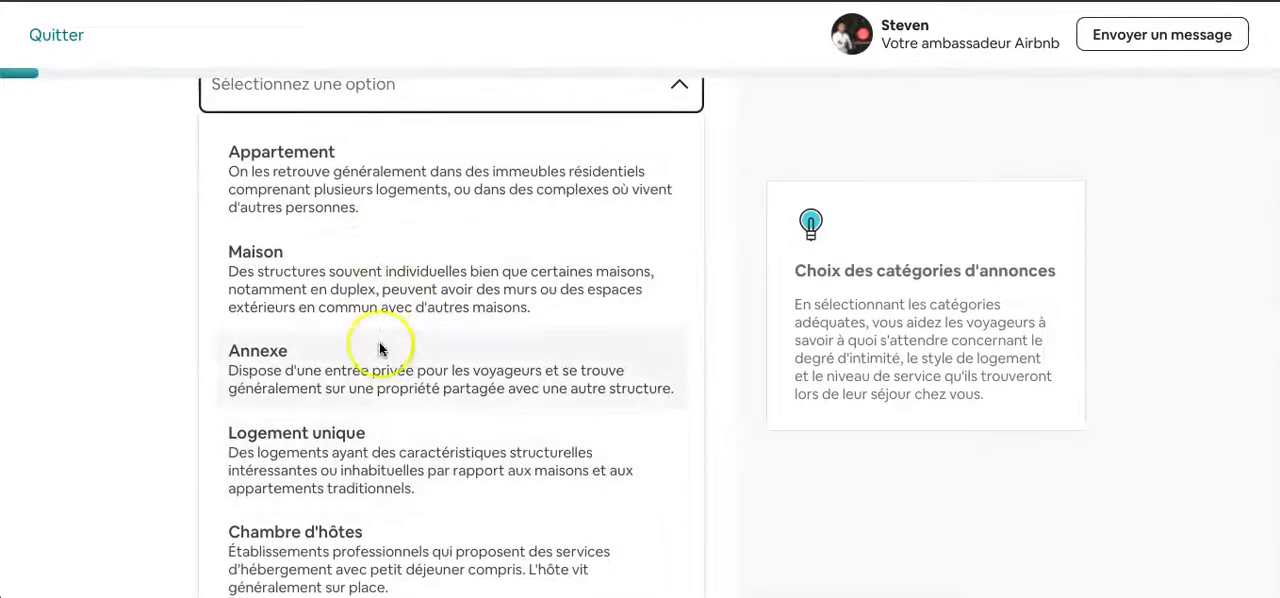
pyautogui.scroll(-1, 380, 346)
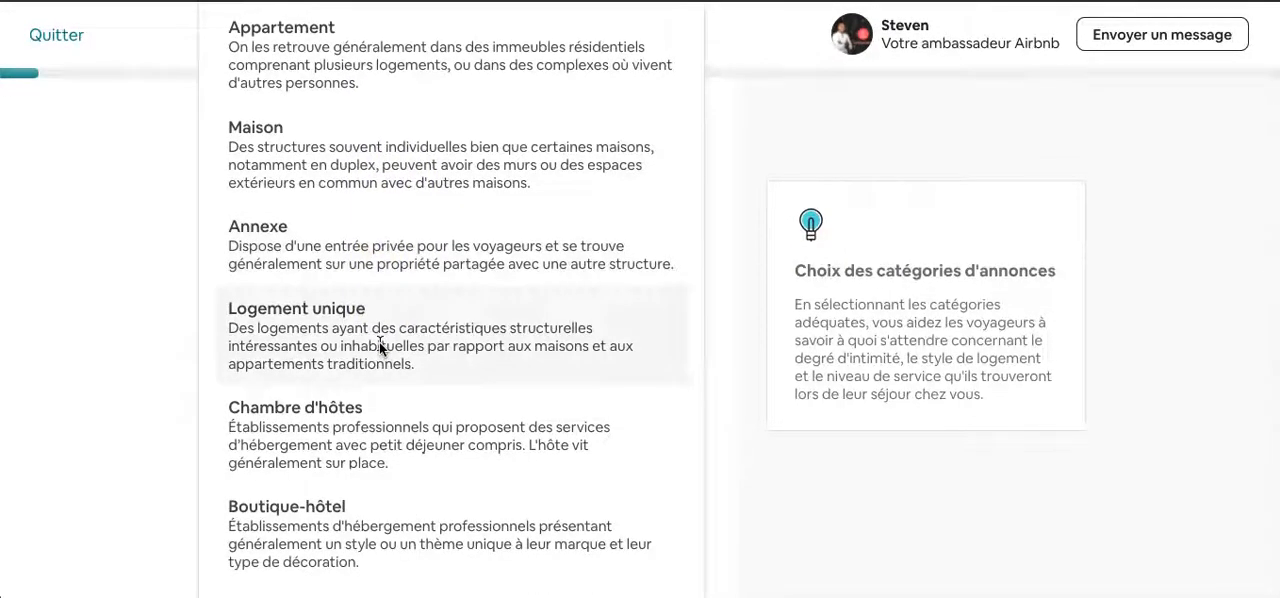
pyautogui.scroll(4, 379, 342)
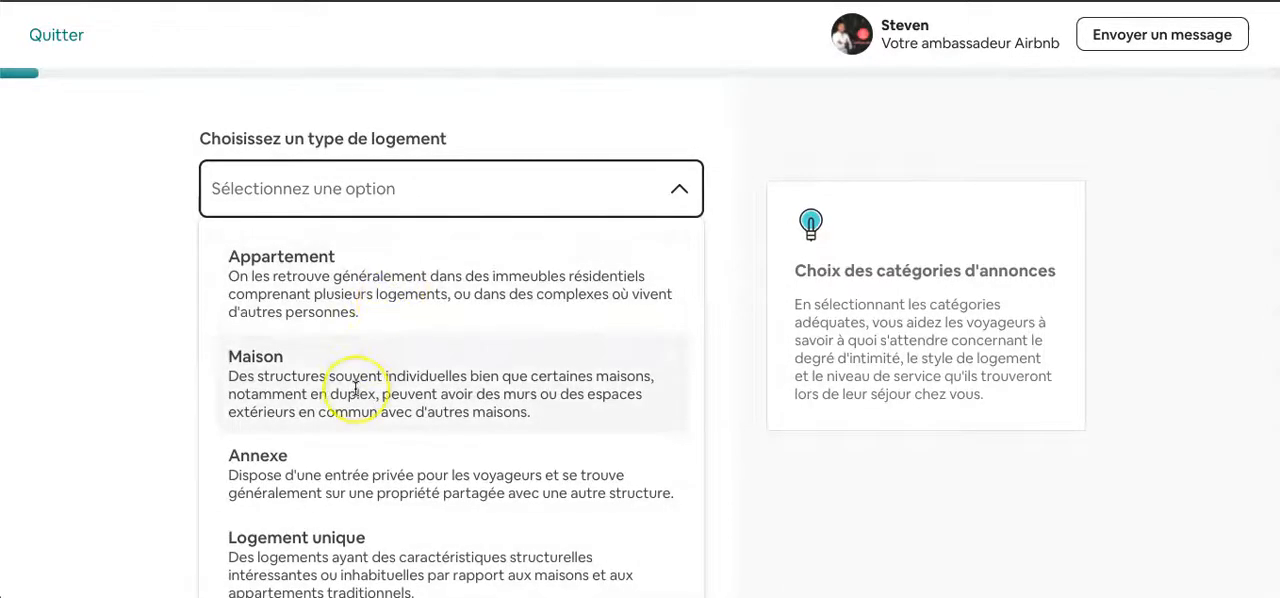
pyautogui.click(492, 302)
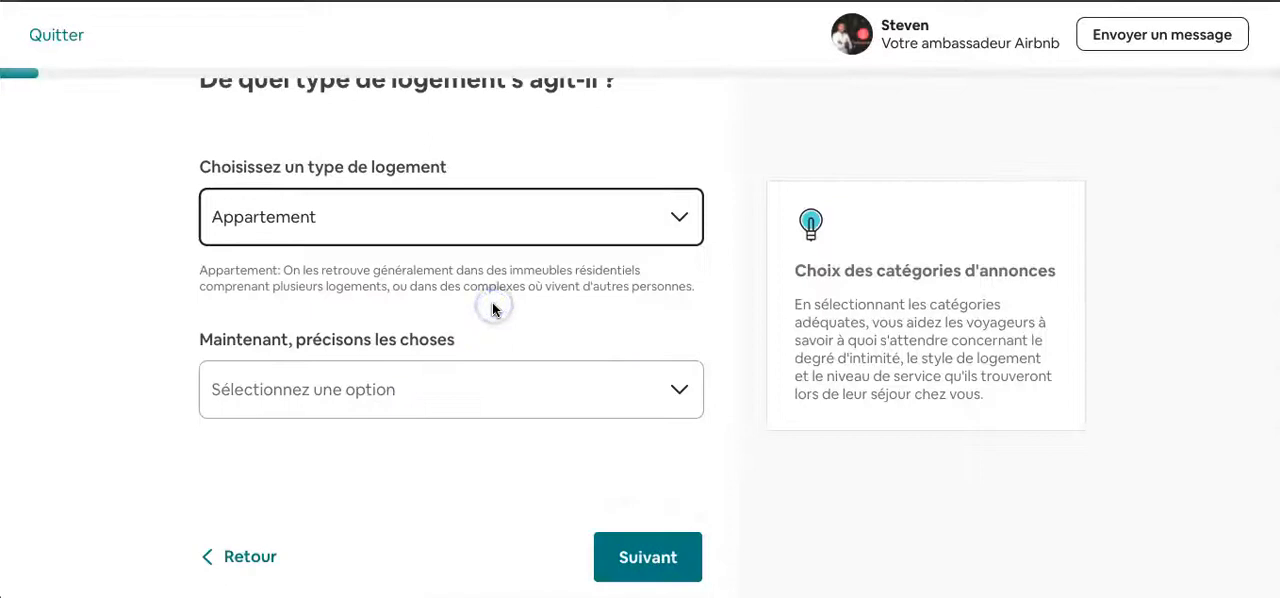
pyautogui.click(347, 410)
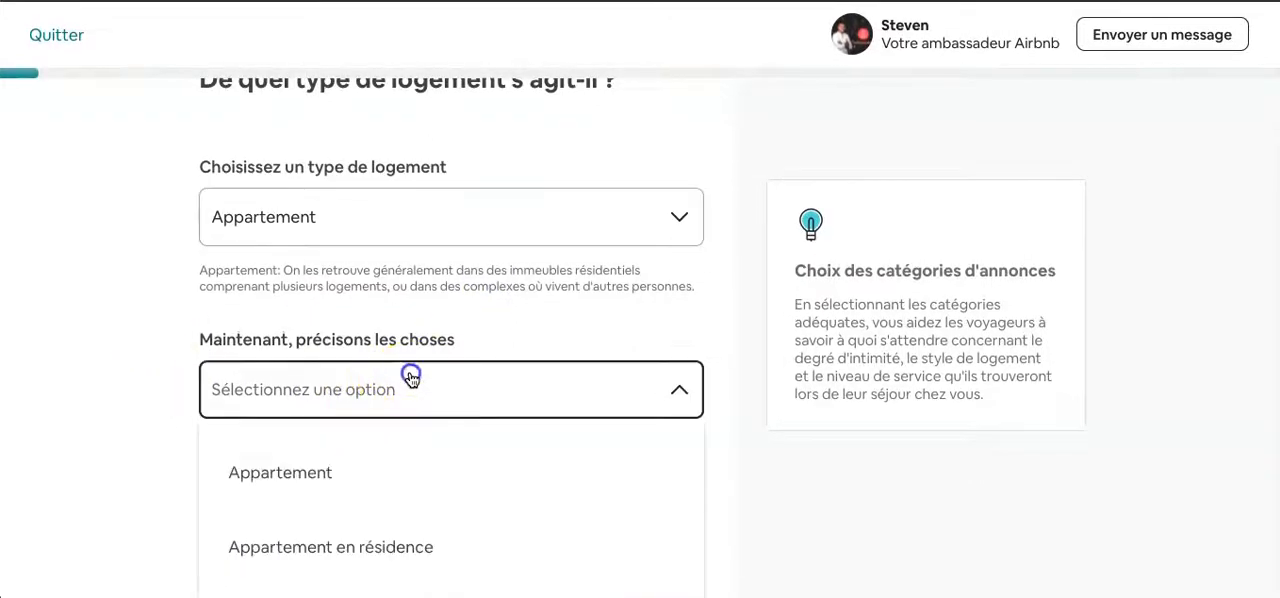
pyautogui.scroll(-3, 410, 378)
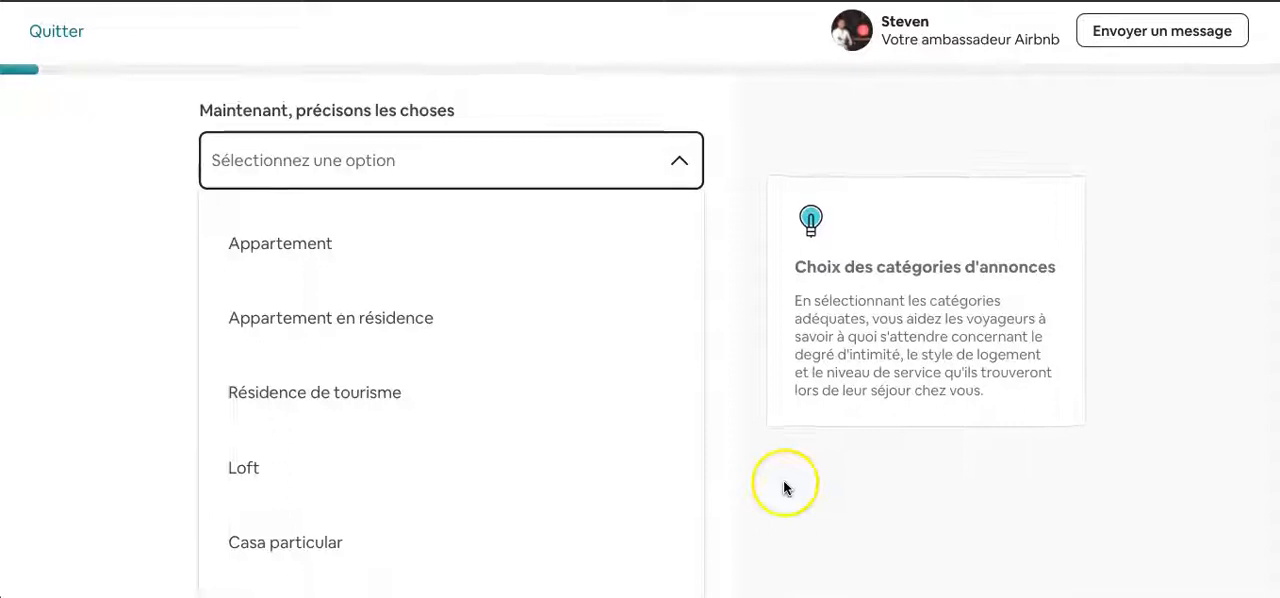
pyautogui.click(139, 288)
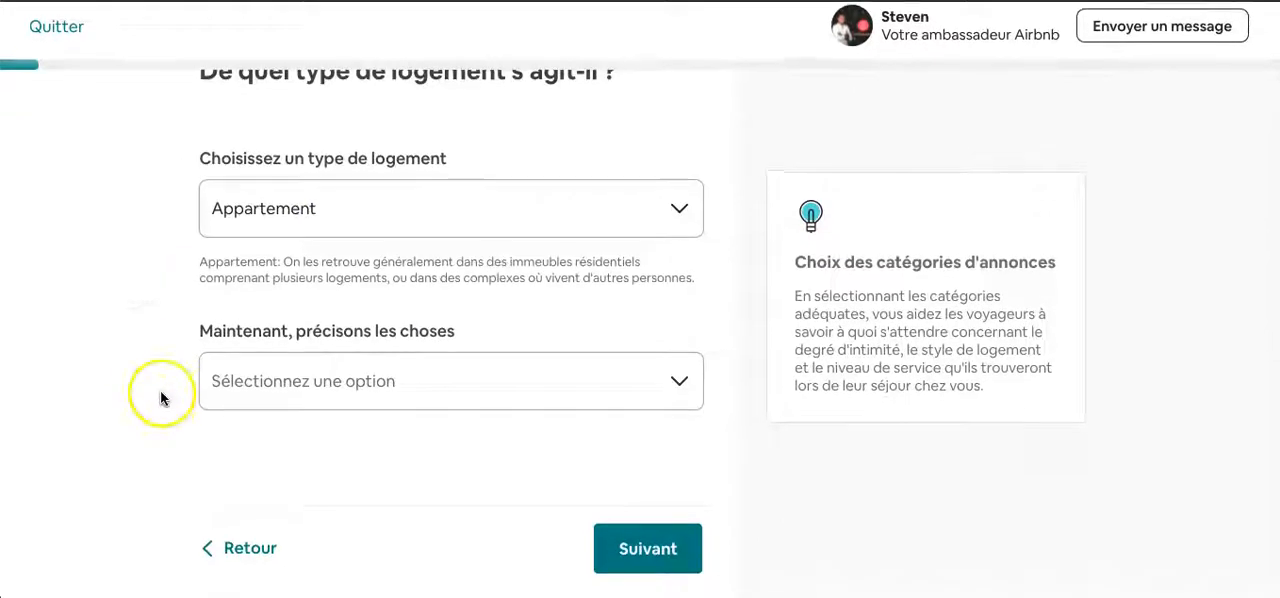
# - Specify Appartement as the more precise category of the dwelling
pyautogui.click(573, 386)
pyautogui.scroll(-3, 429, 466)
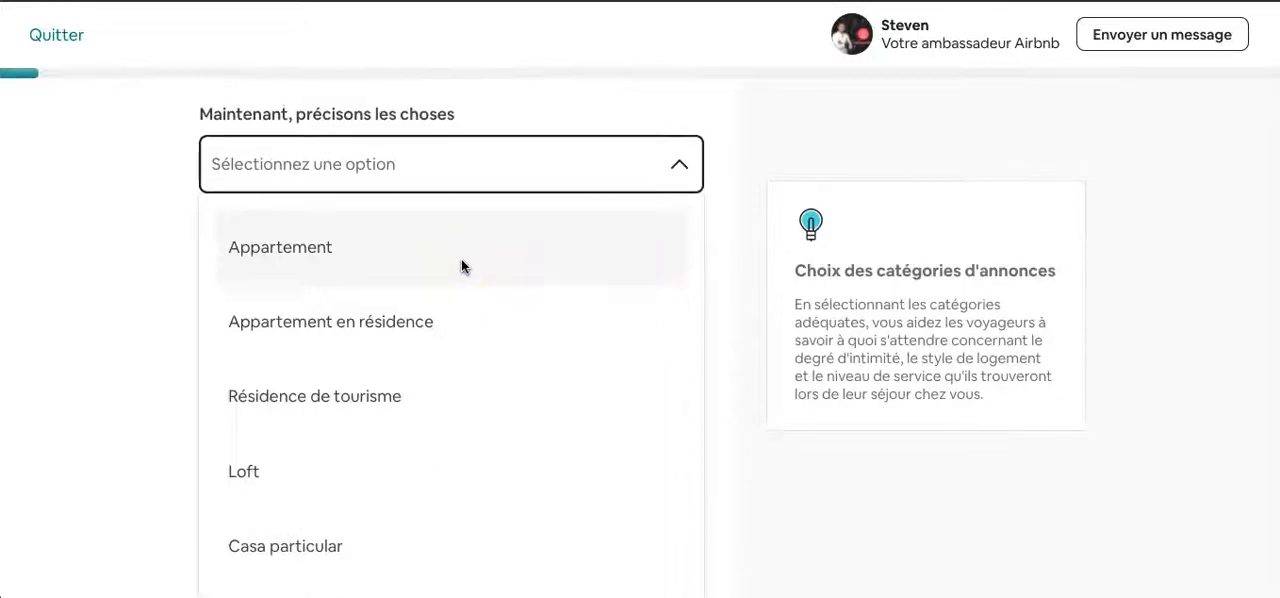
pyautogui.click(410, 252)
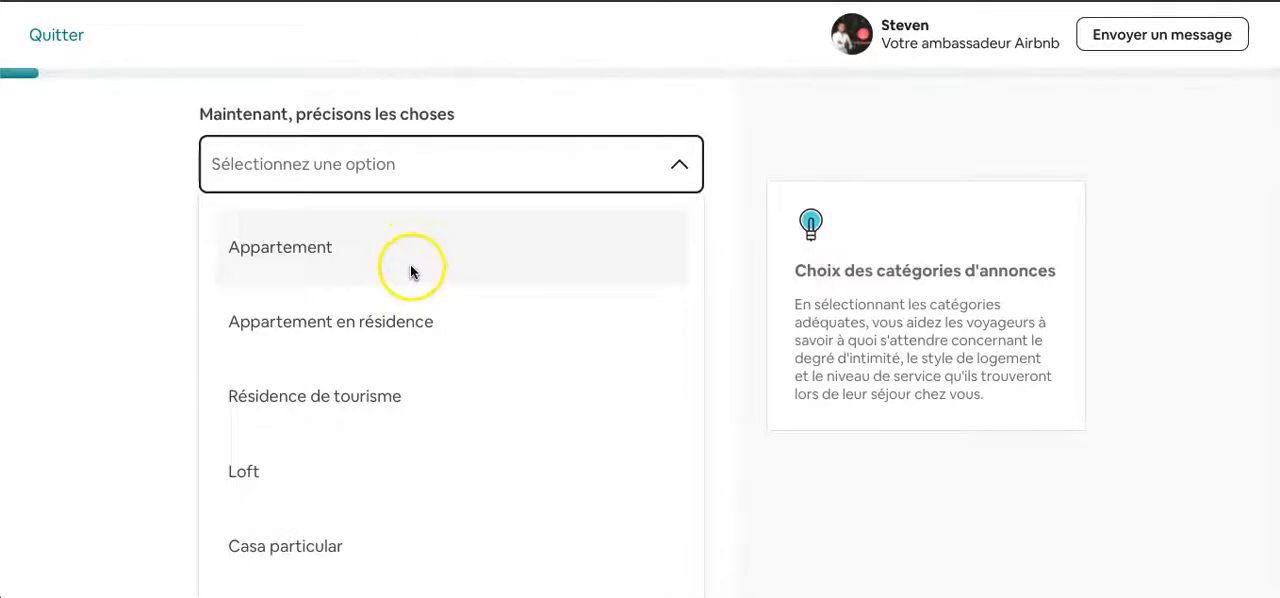
# - Review the descriptions of all the apartment categories, then return to the property type form
pyautogui.scroll(-2, 144, 401)
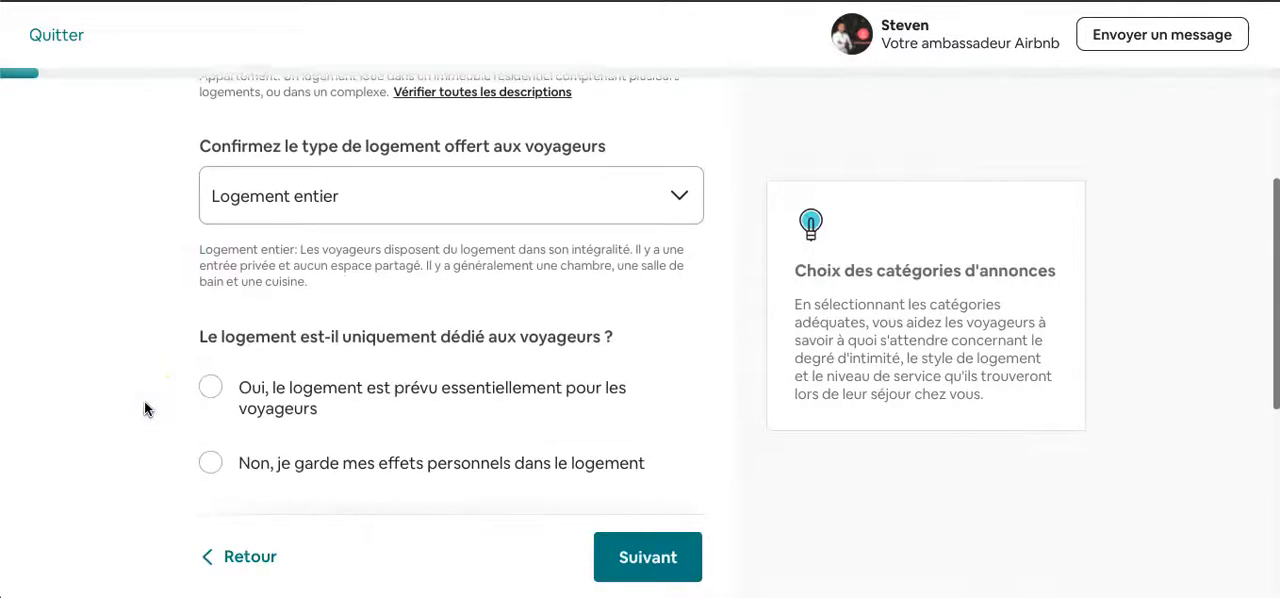
pyautogui.scroll(2, 486, 277)
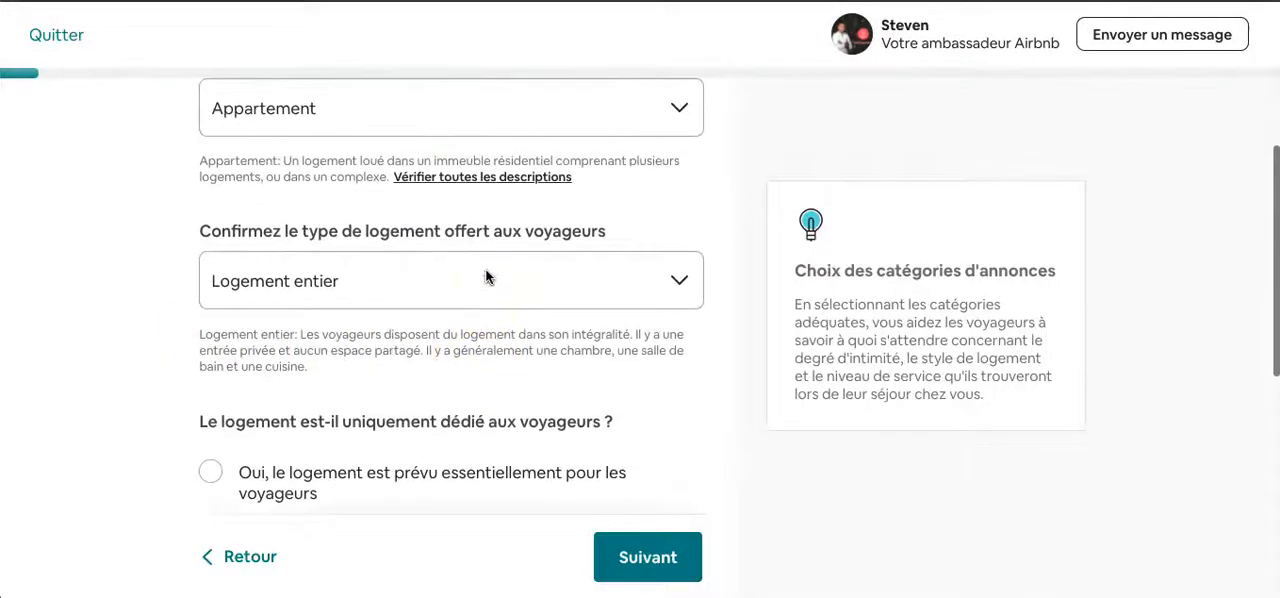
pyautogui.scroll(1, 486, 277)
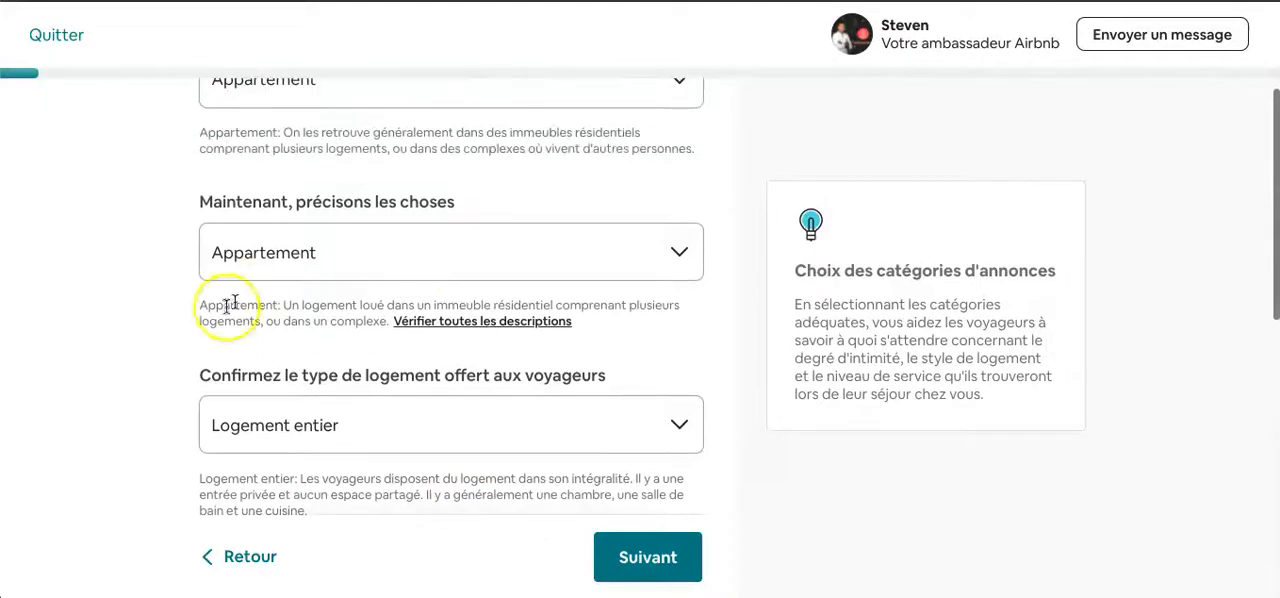
pyautogui.click(478, 321)
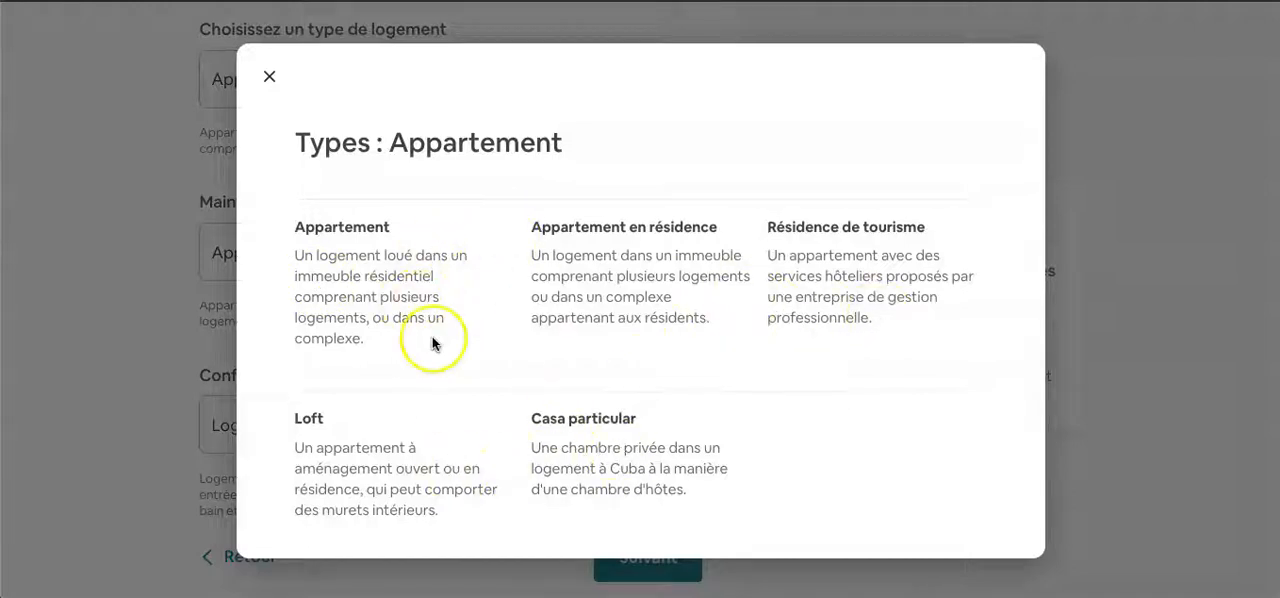
pyautogui.click(269, 80)
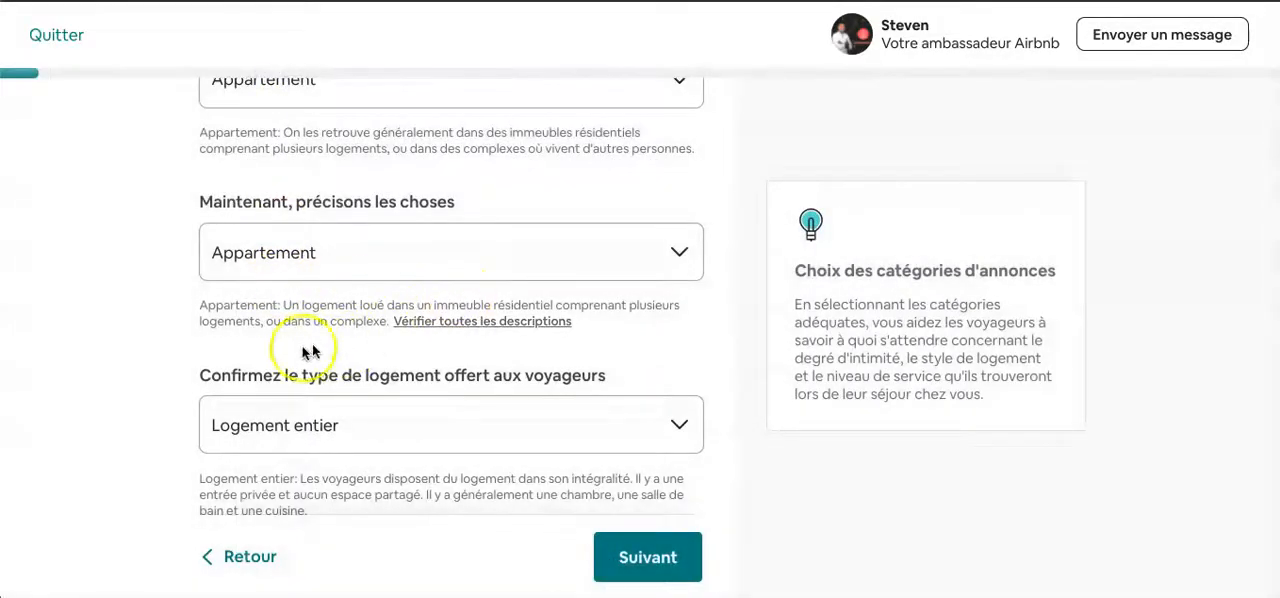
# - Examine the options for the type of accommodation offered to travellers, leaving the choice as it is
pyautogui.scroll(-2, 253, 362)
pyautogui.scroll(1, 266, 297)
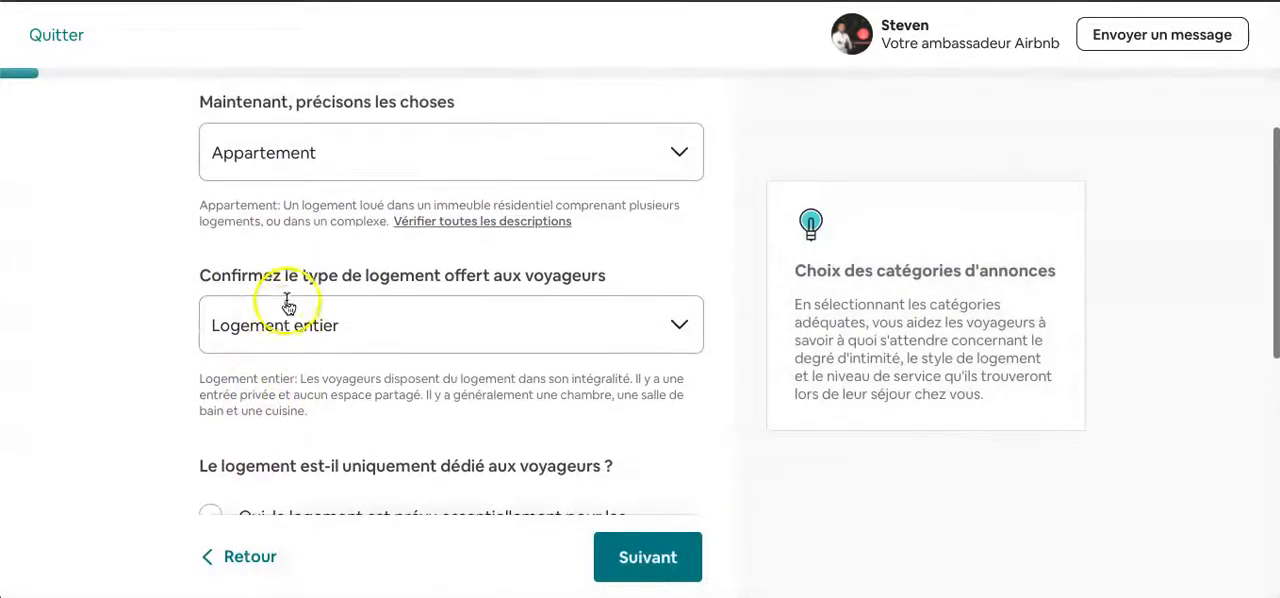
pyautogui.scroll(-1, 391, 355)
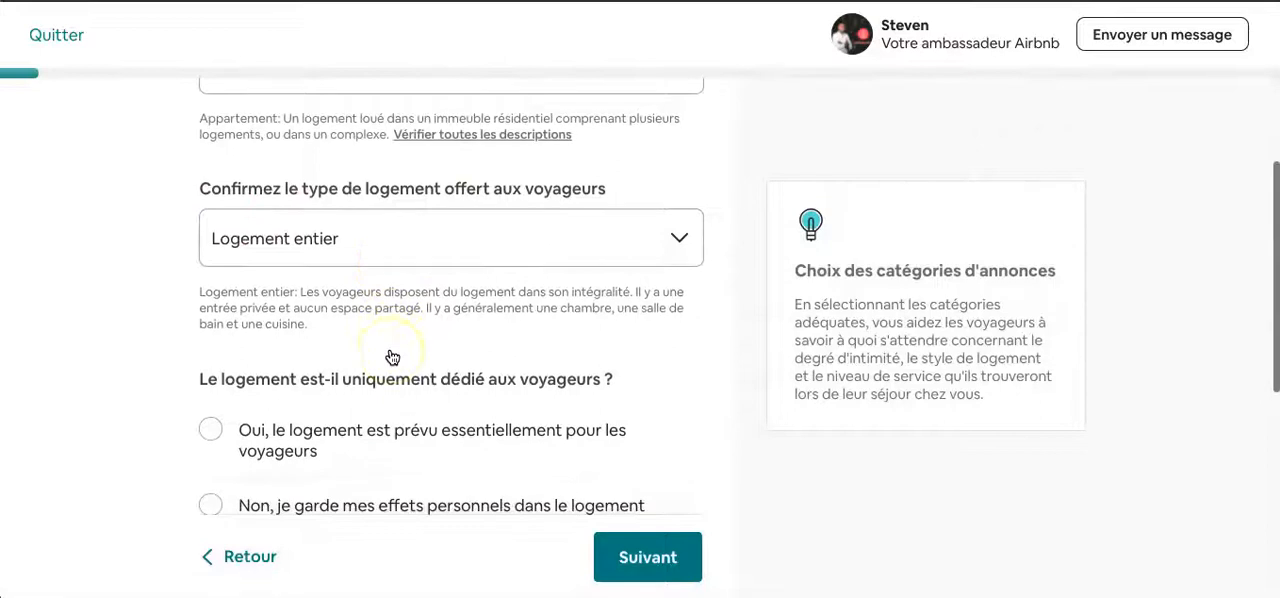
pyautogui.click(517, 207)
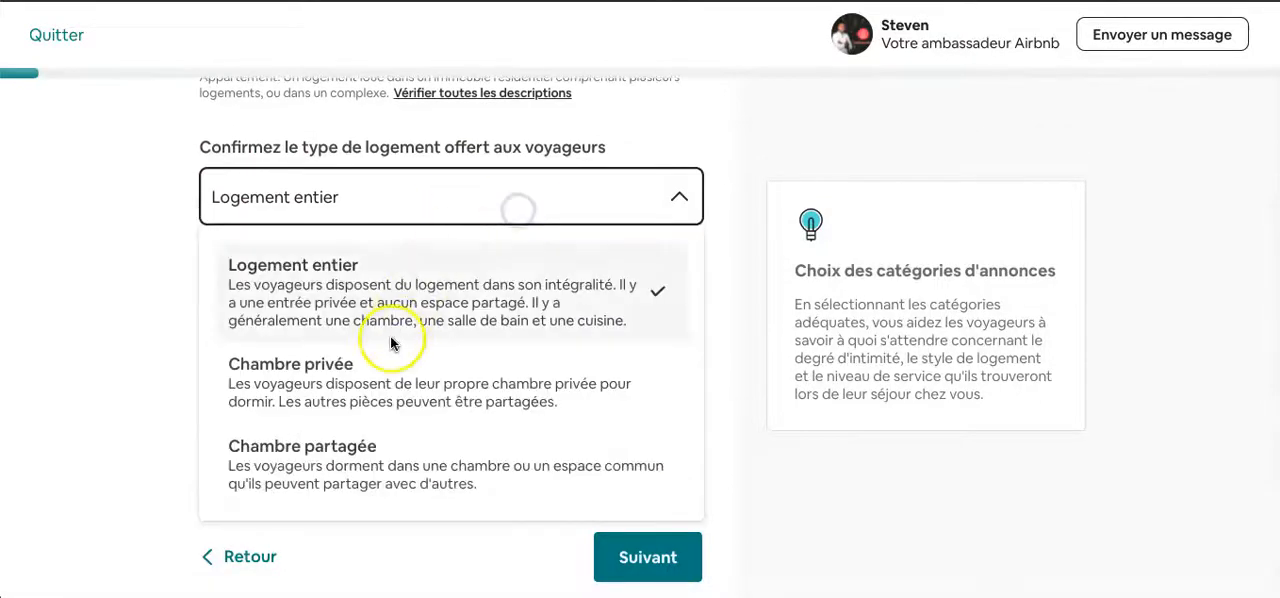
pyautogui.click(113, 271)
# - Answer Oui to whether the dwelling is dedicated essentially to travellers
pyautogui.scroll(-1, 149, 277)
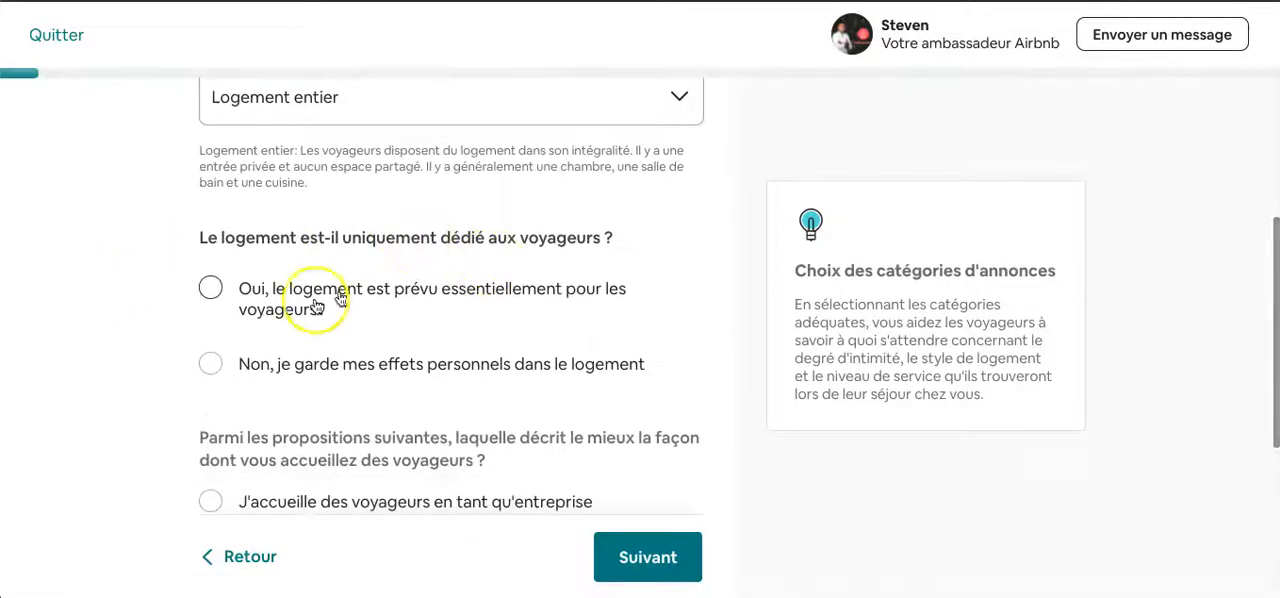
pyautogui.scroll(-1, 308, 310)
pyautogui.click(210, 208)
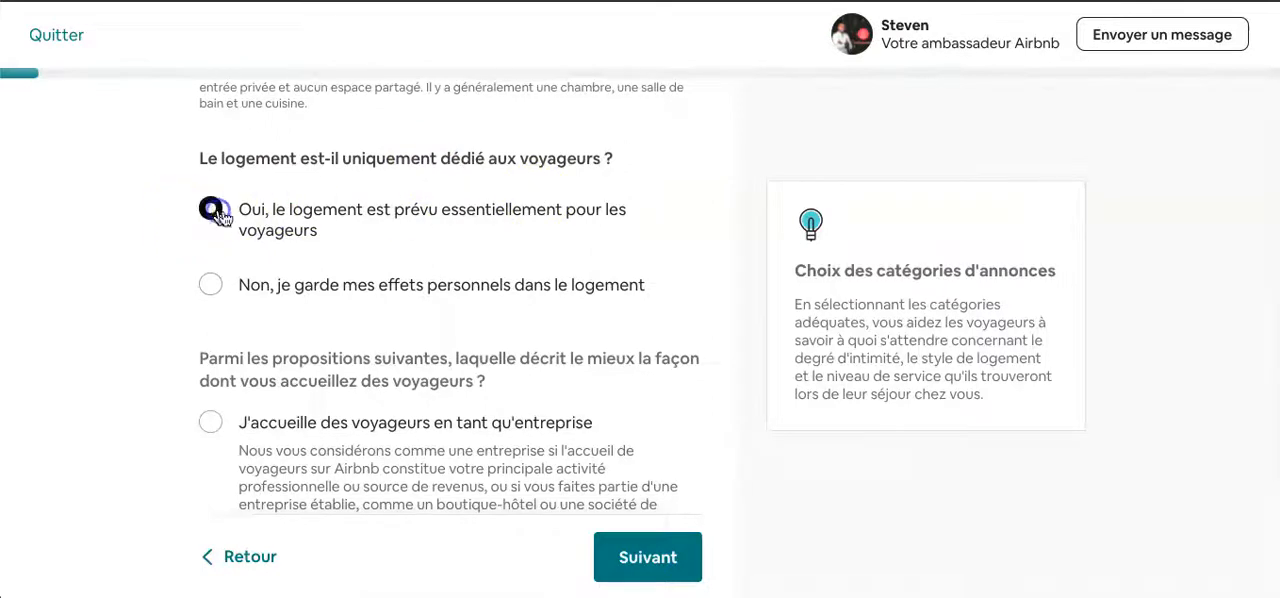
# - Keep the hosting style as "J'accueille des voyageurs en tant que particulier" and continue to the guest capacity questions
pyautogui.scroll(-1, 395, 316)
pyautogui.scroll(-1, 395, 316)
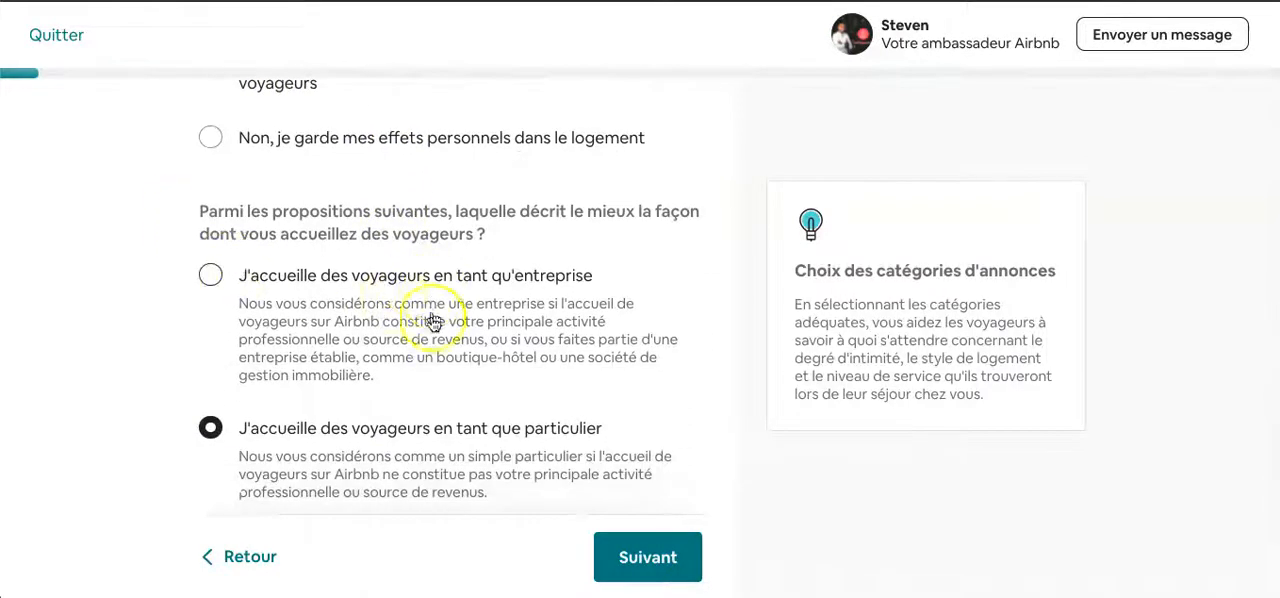
pyautogui.scroll(-1, 445, 362)
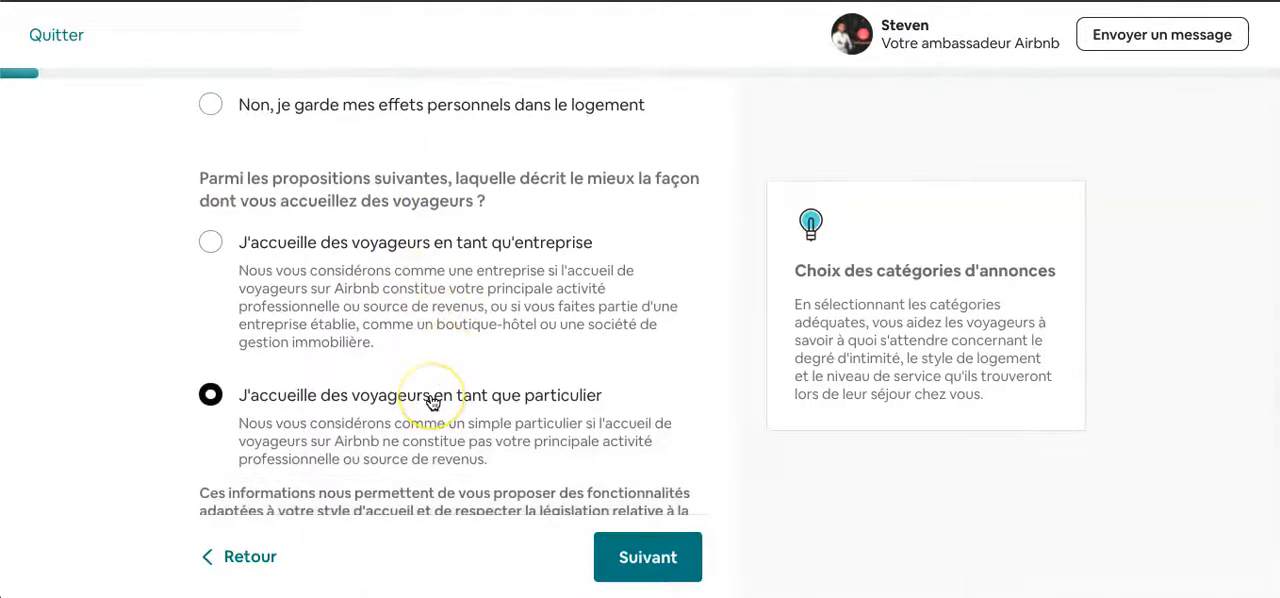
pyautogui.scroll(-1, 540, 285)
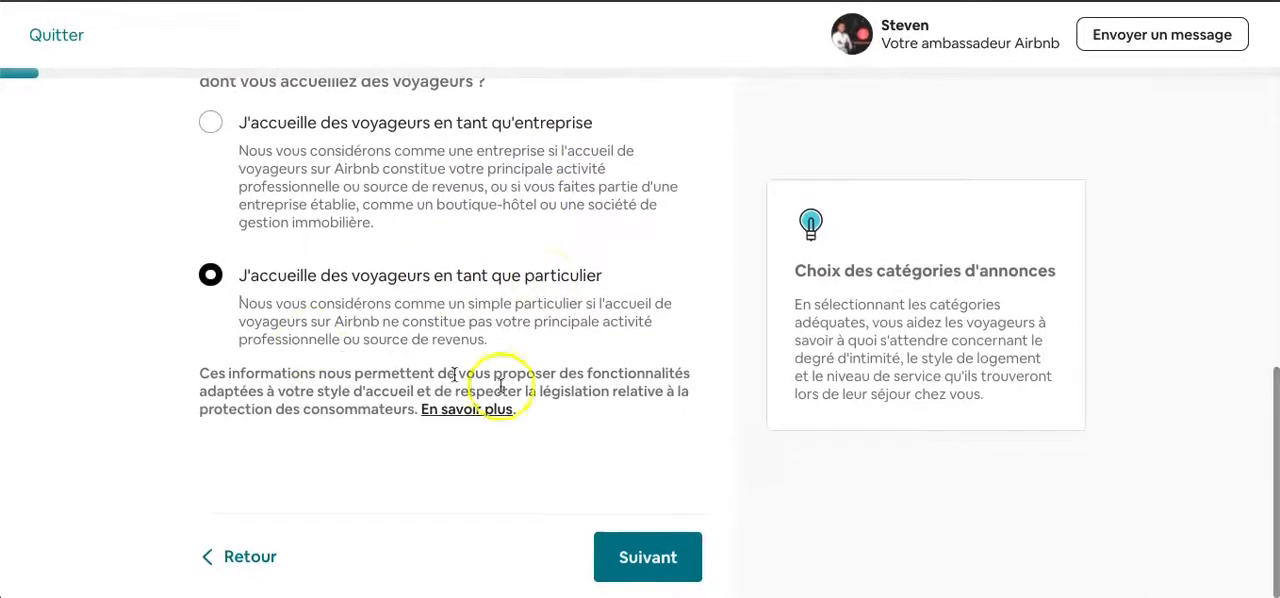
pyautogui.click(640, 546)
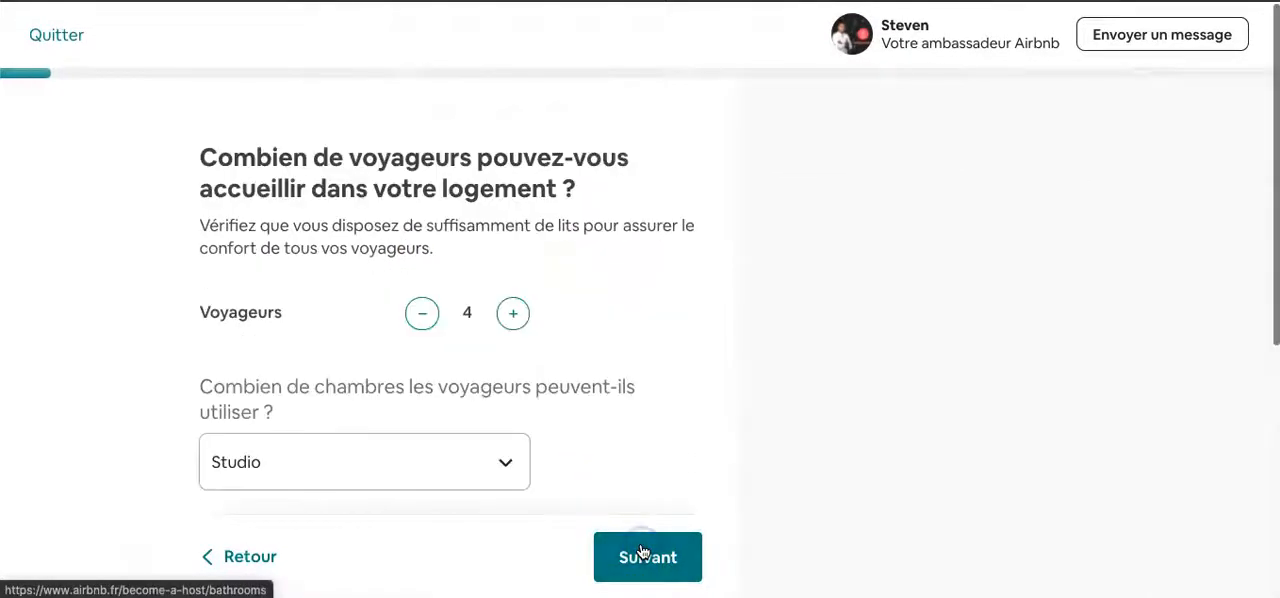
# - Examine the traveller capacity settings and the available bedroom choices without changing the Studio option
pyautogui.scroll(-1, 397, 255)
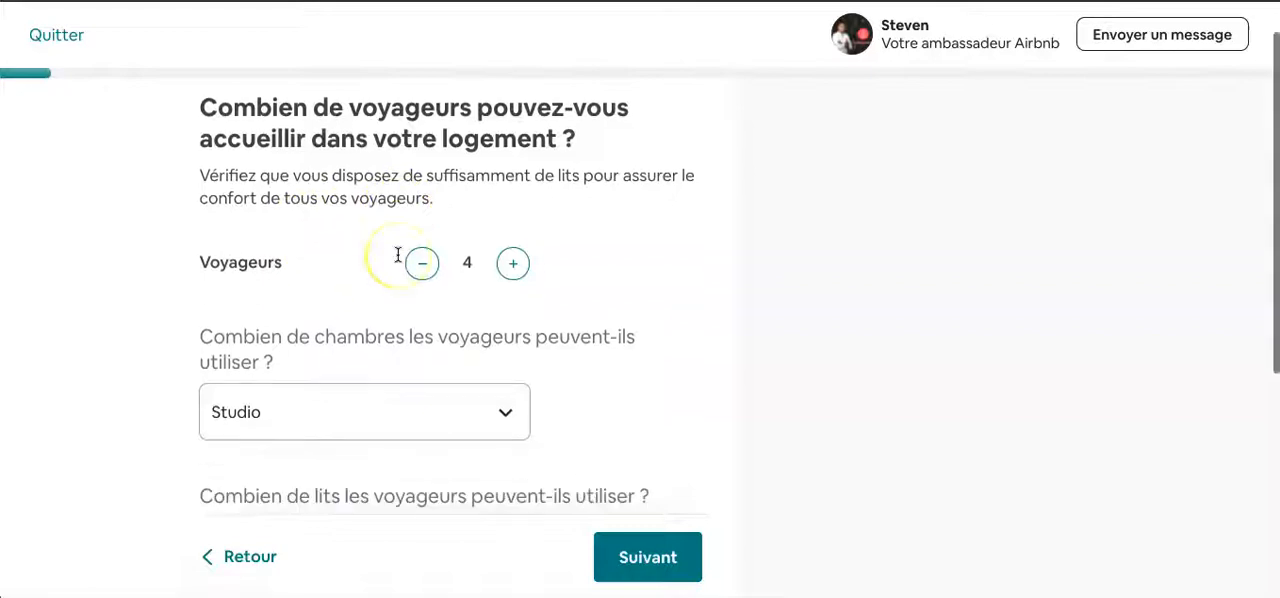
pyautogui.scroll(-2, 490, 322)
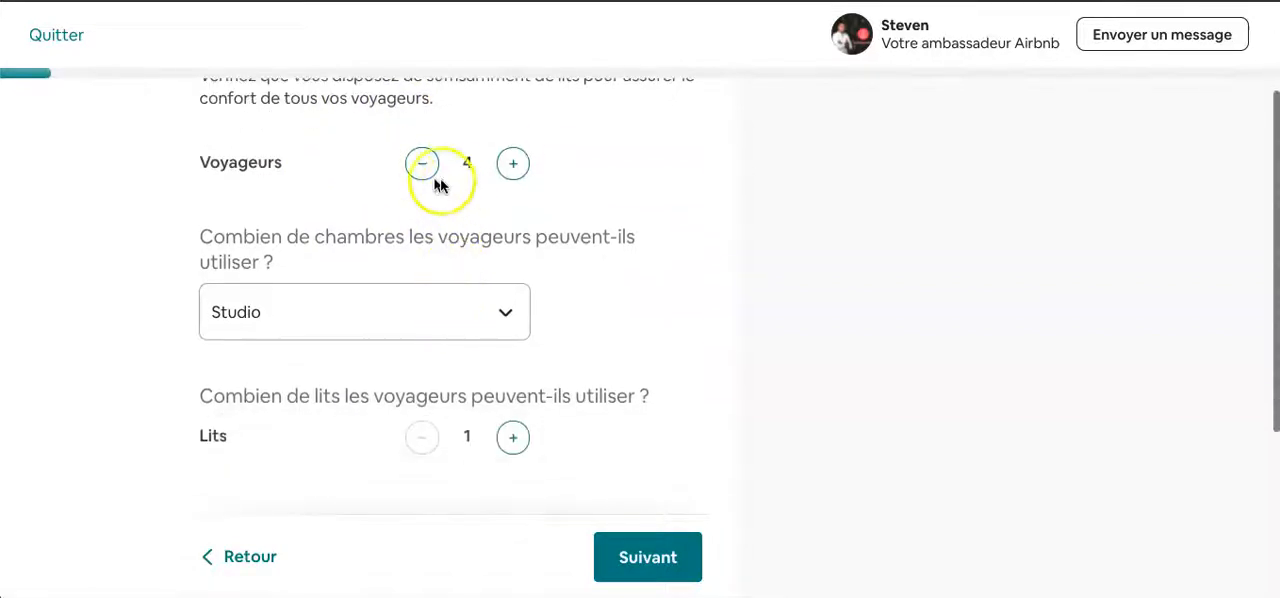
pyautogui.click(490, 322)
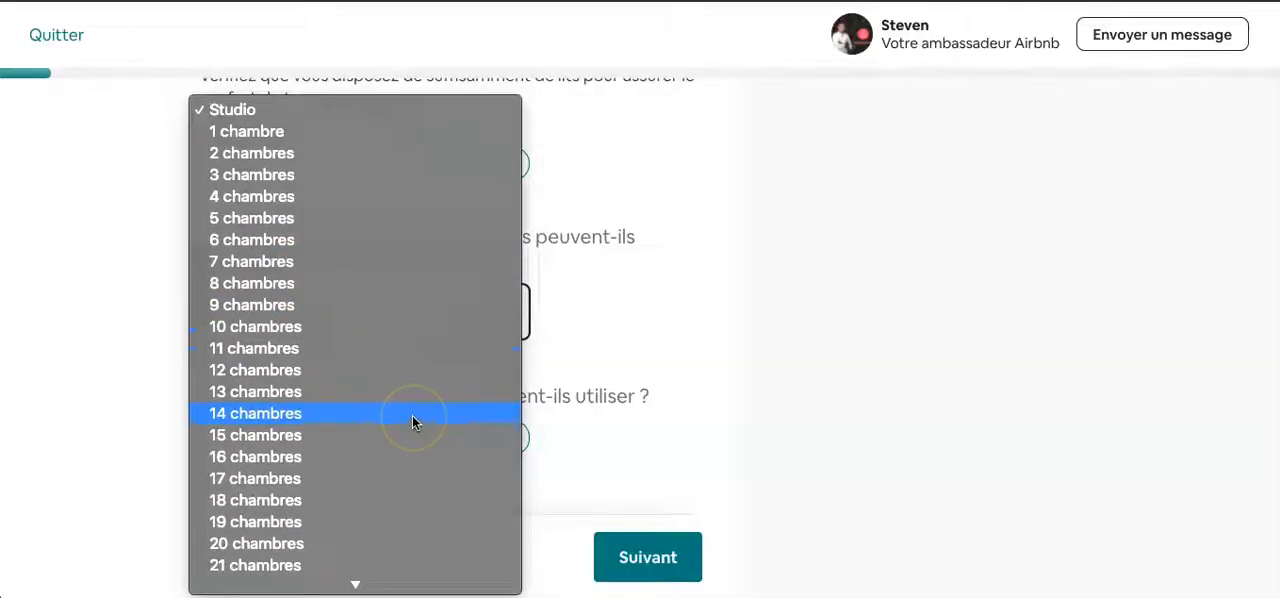
pyautogui.click(596, 185)
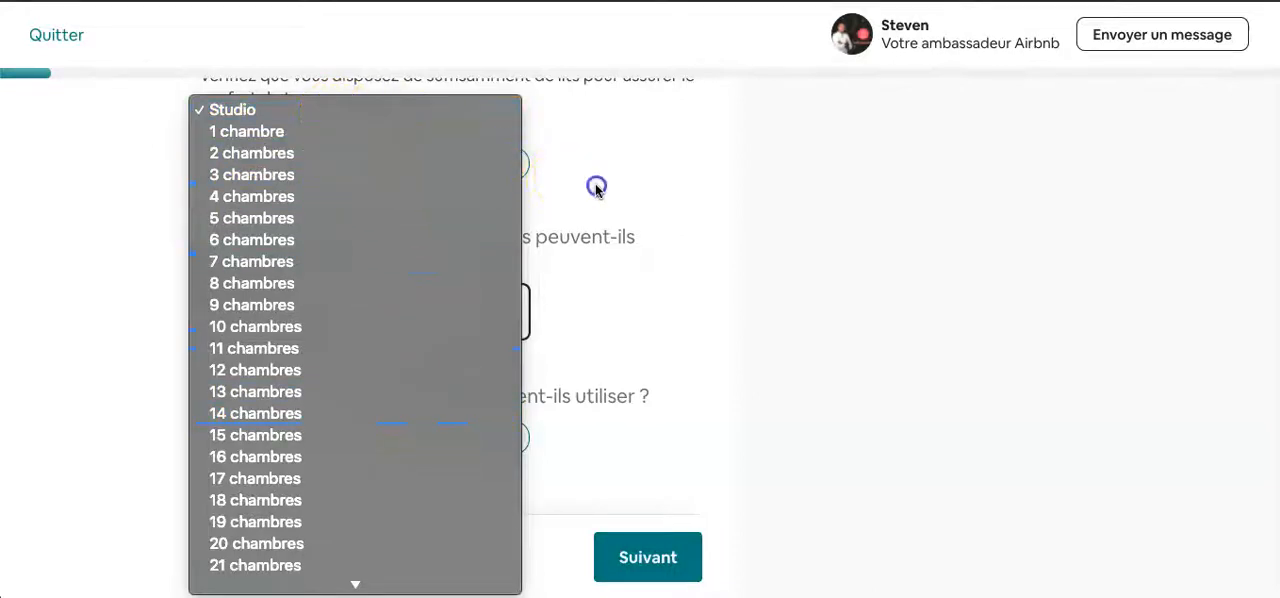
pyautogui.scroll(-1, 51, 363)
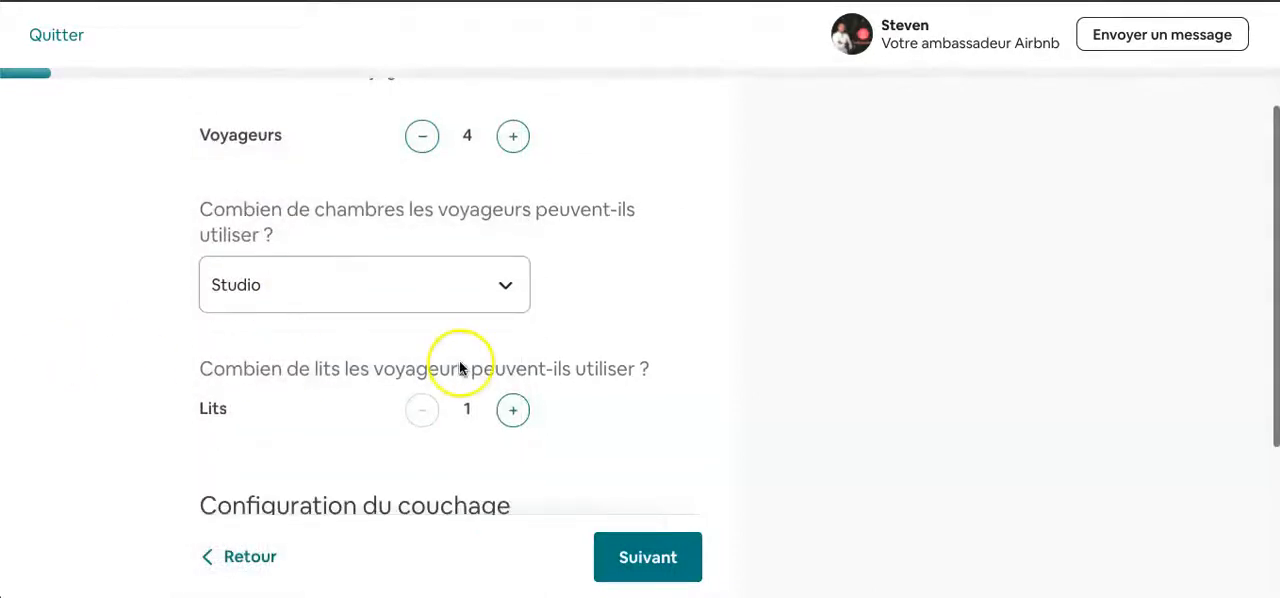
# - Set the number of travellers to 2 and open the bed configuration for the common spaces
pyautogui.click(422, 136)
pyautogui.click(422, 136)
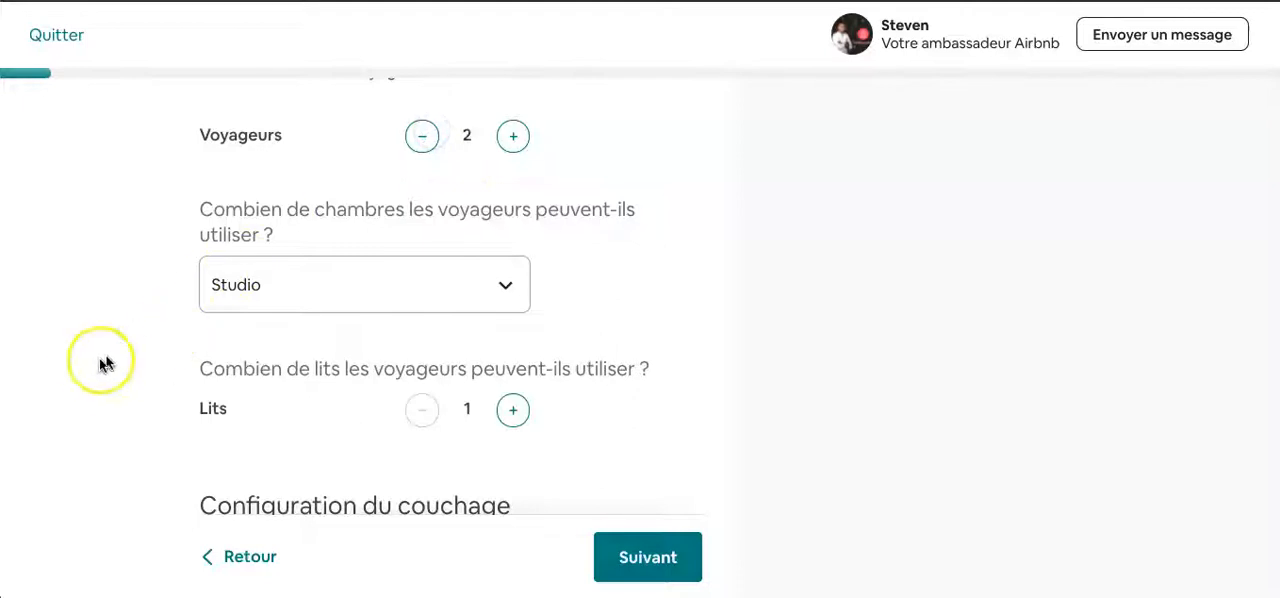
pyautogui.scroll(-3, 92, 368)
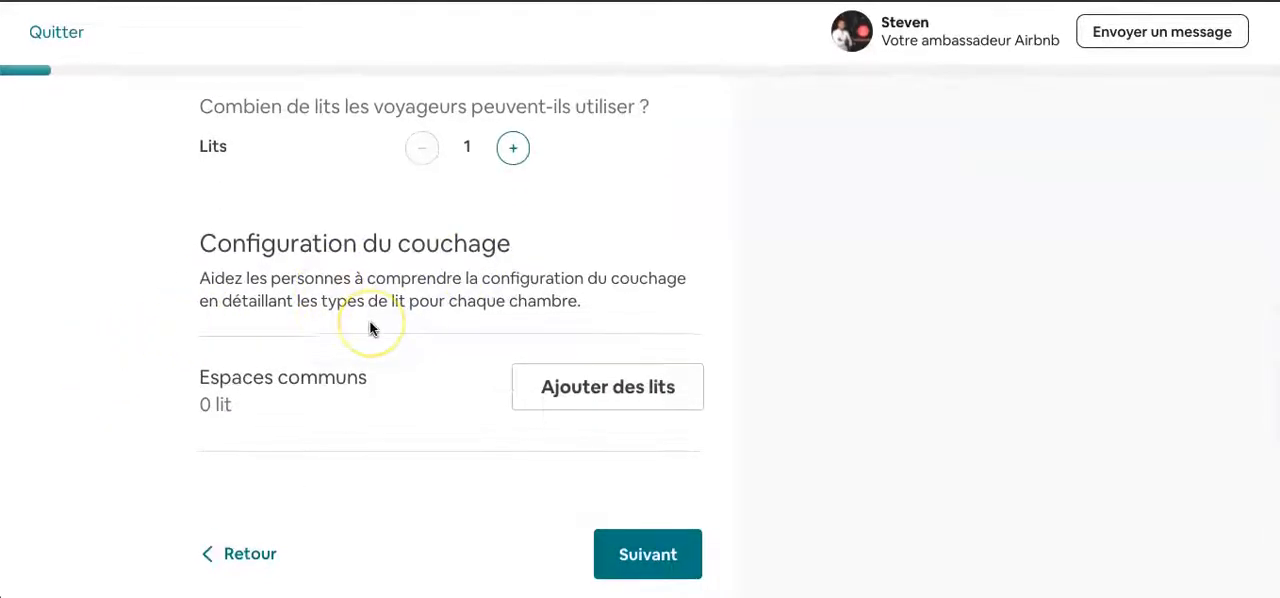
pyautogui.click(561, 405)
# - Examine the bed types that can be added to the common spaces, without adding any
pyautogui.scroll(-3, 514, 440)
pyautogui.scroll(-1, 514, 436)
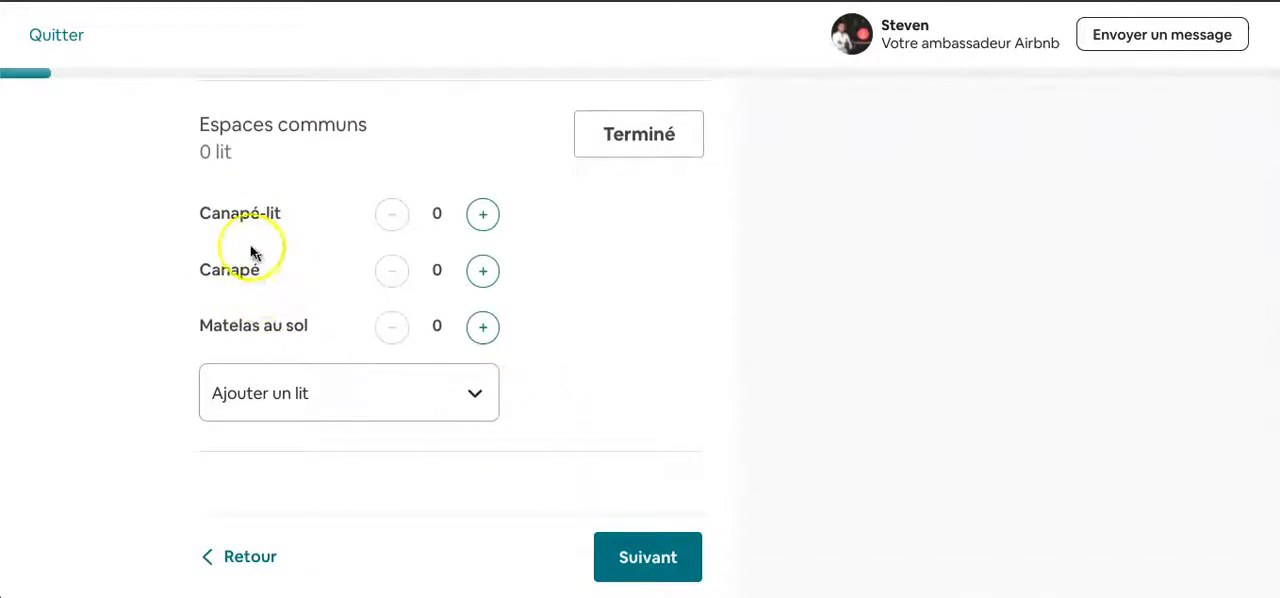
pyautogui.click(399, 393)
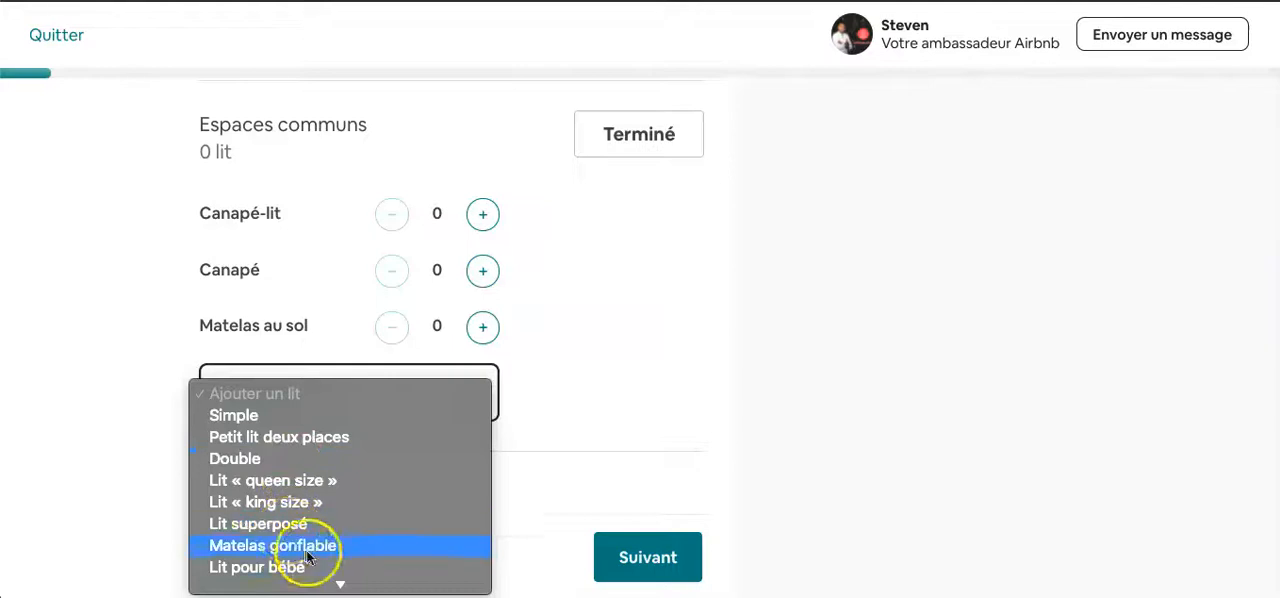
pyautogui.scroll(-2, 311, 558)
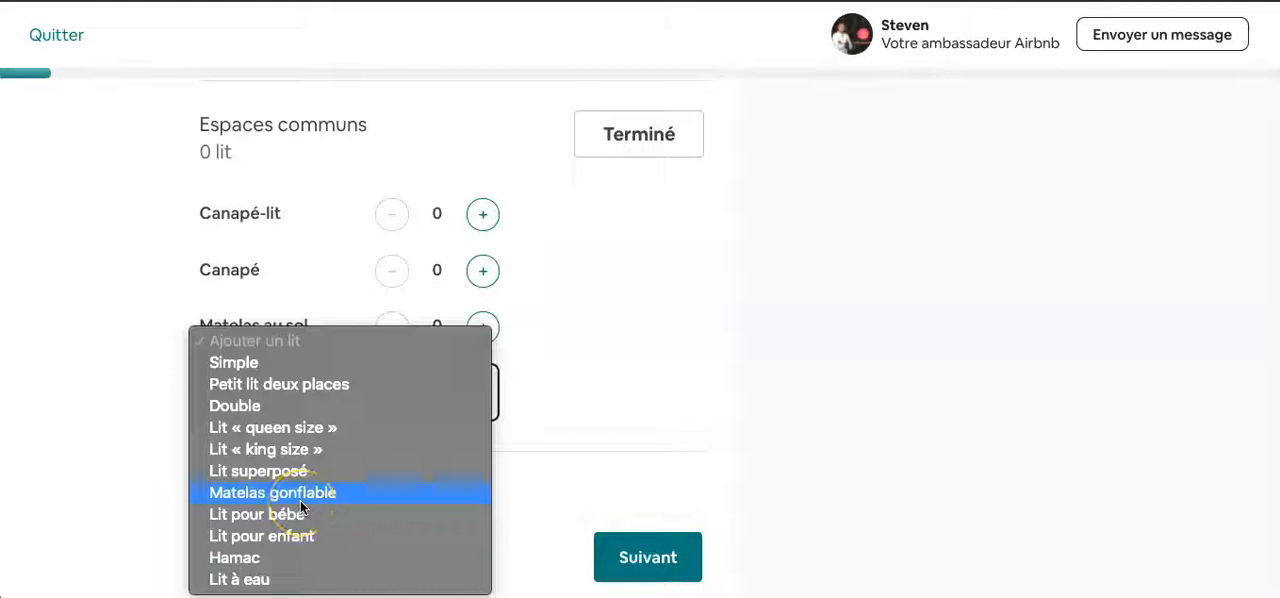
pyautogui.click(600, 345)
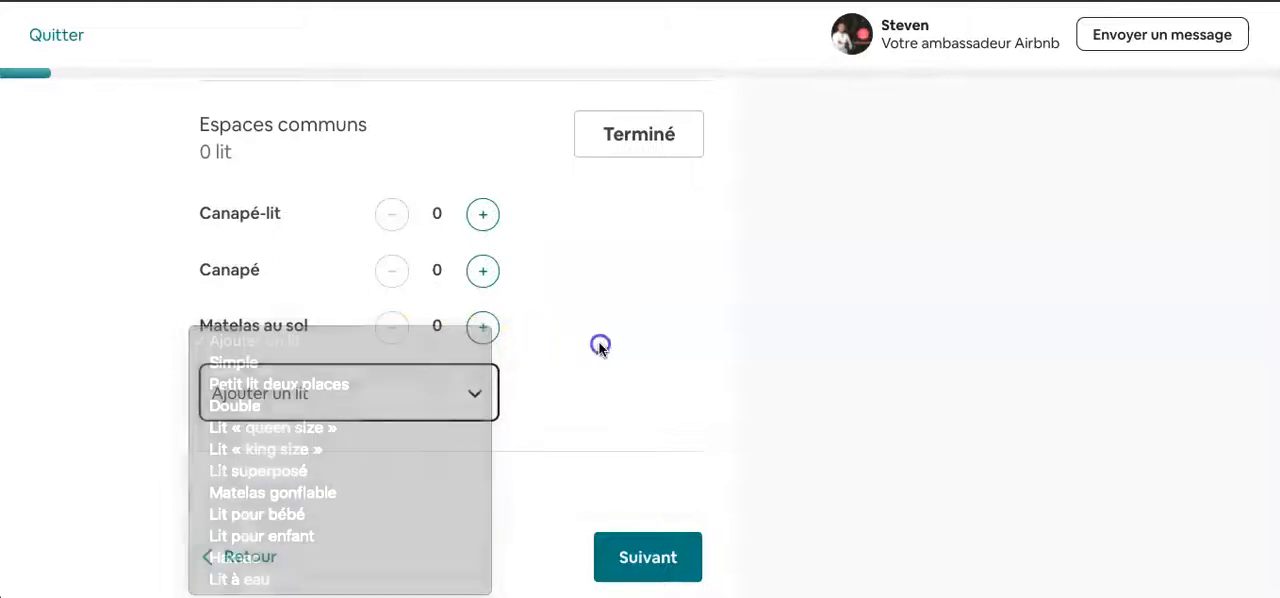
pyautogui.scroll(1, 586, 283)
pyautogui.scroll(2, 586, 283)
pyautogui.scroll(-3, 586, 283)
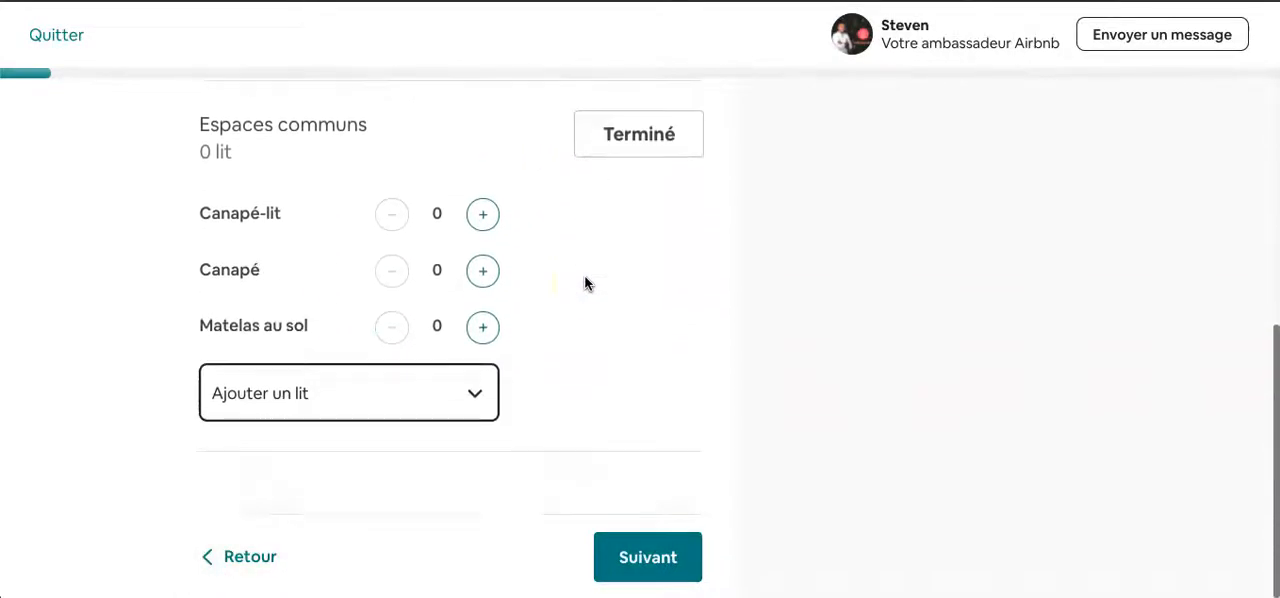
# - Continue past the bed configuration, keep the number of bathrooms at 1 and proceed to the location details
pyautogui.click(618, 545)
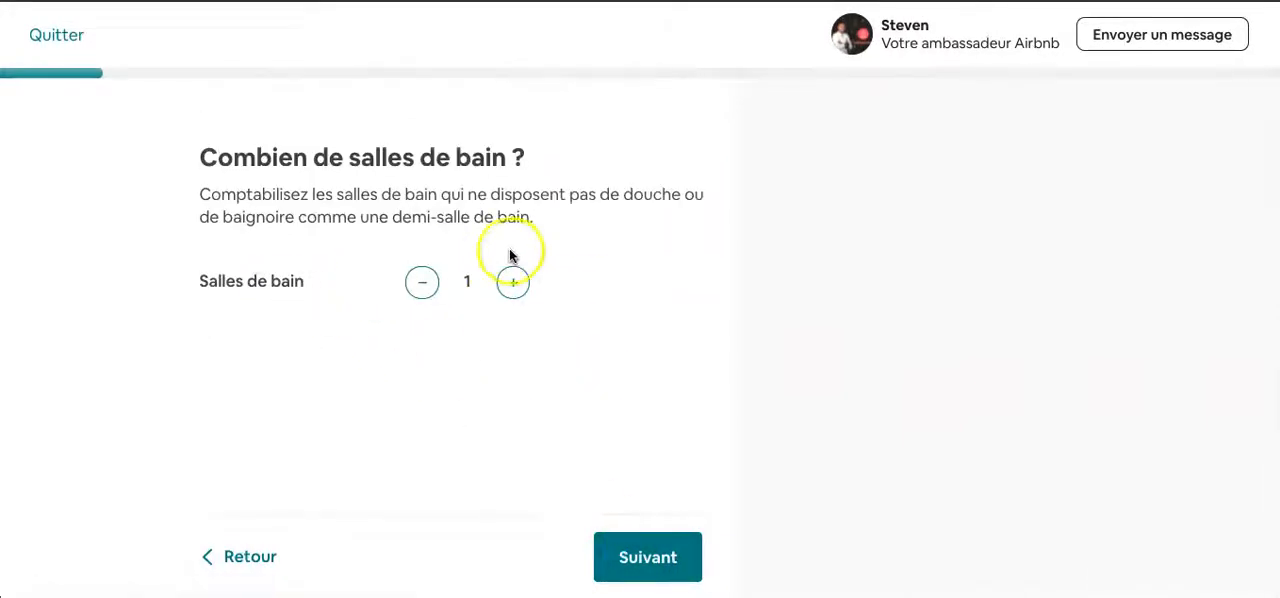
pyautogui.click(660, 560)
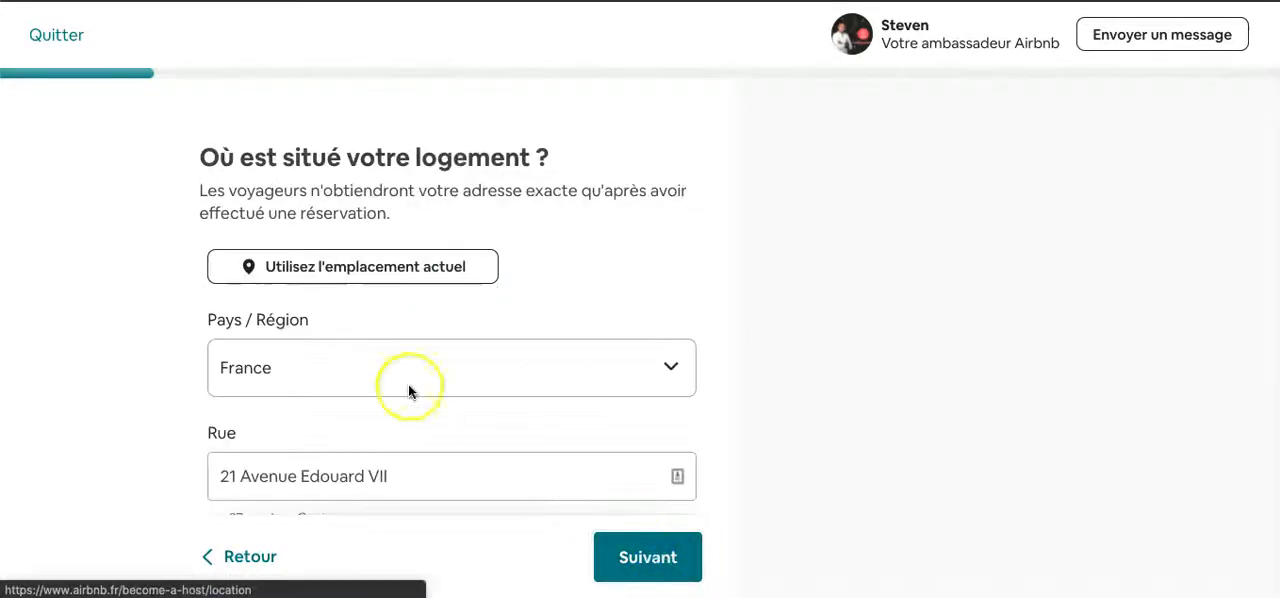
# - Review the prefilled country, street, building, postcode and city of the dwelling and submit the address
pyautogui.scroll(-2, 451, 278)
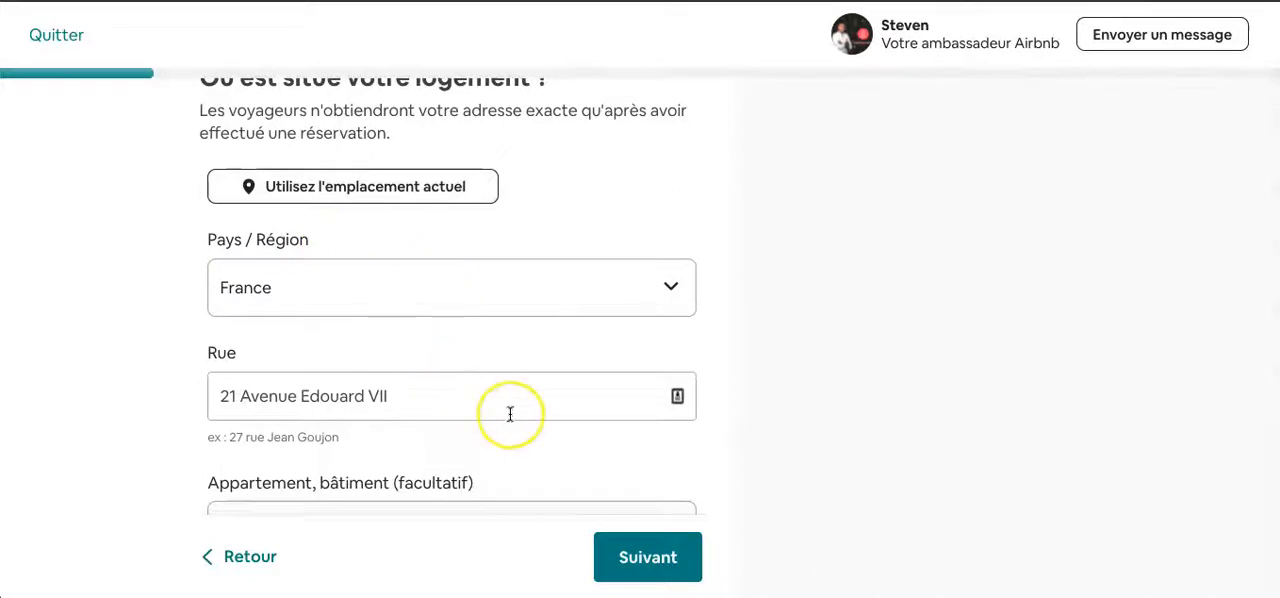
pyautogui.scroll(-5, 510, 413)
pyautogui.scroll(-2, 510, 416)
pyautogui.scroll(1, 511, 288)
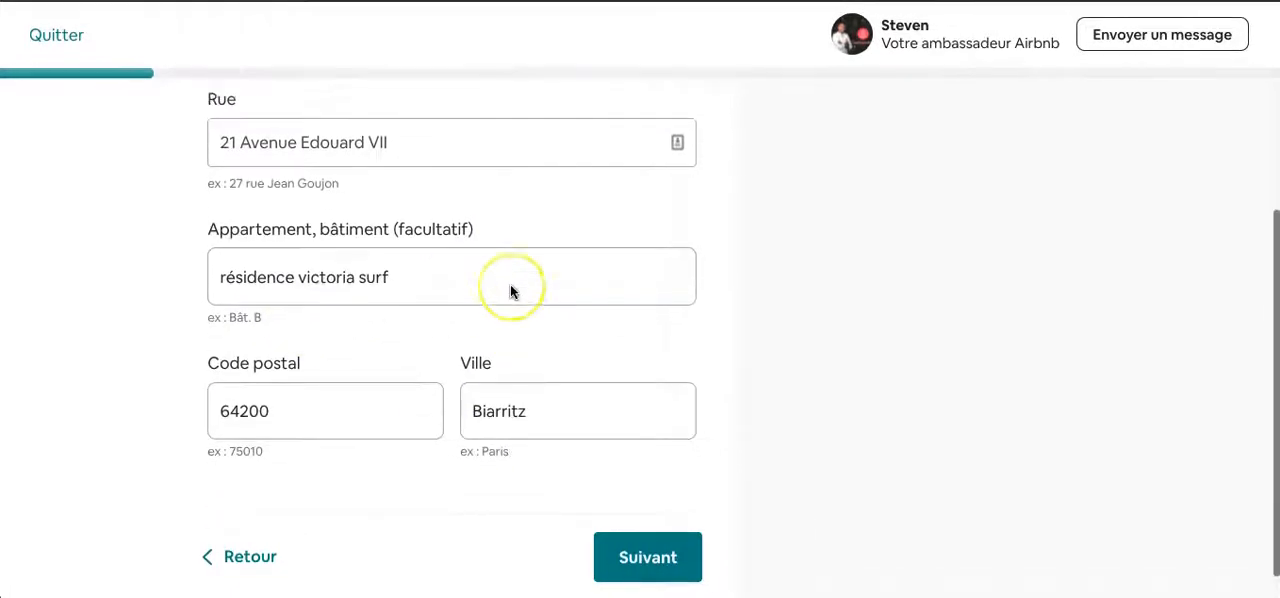
pyautogui.scroll(2, 510, 291)
pyautogui.click(607, 562)
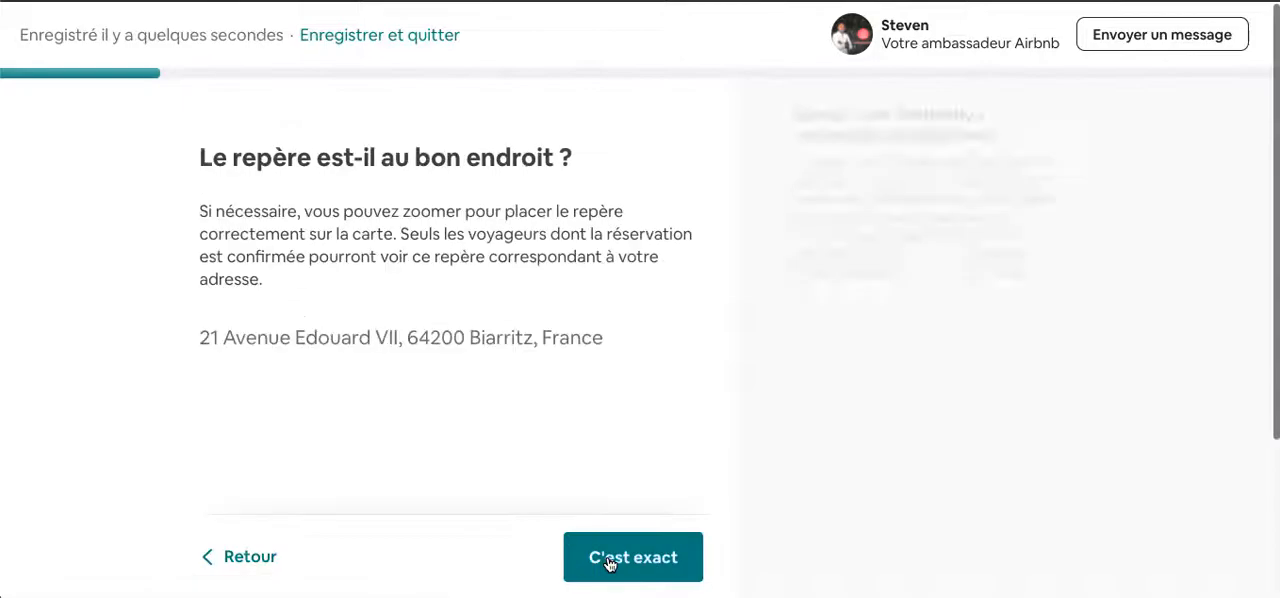
# - Check the marker's position on the Biarritz map and confirm that it is exact
pyautogui.scroll(-1, 189, 409)
pyautogui.scroll(-1, 187, 405)
pyautogui.scroll(1, 187, 405)
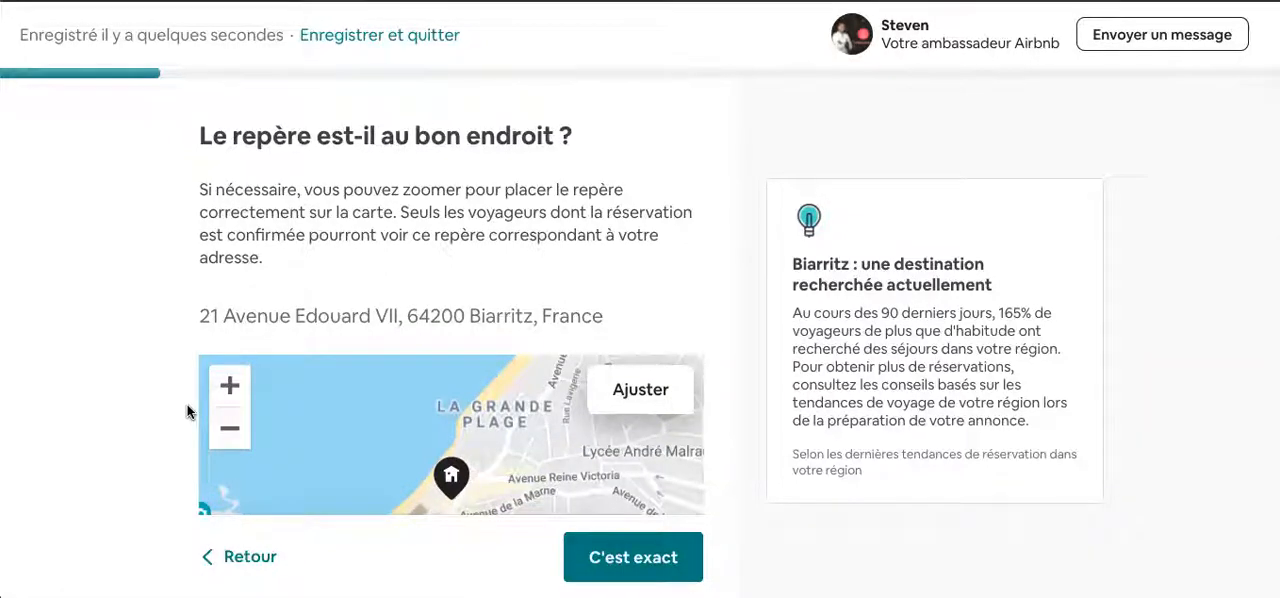
pyautogui.scroll(-1, 160, 432)
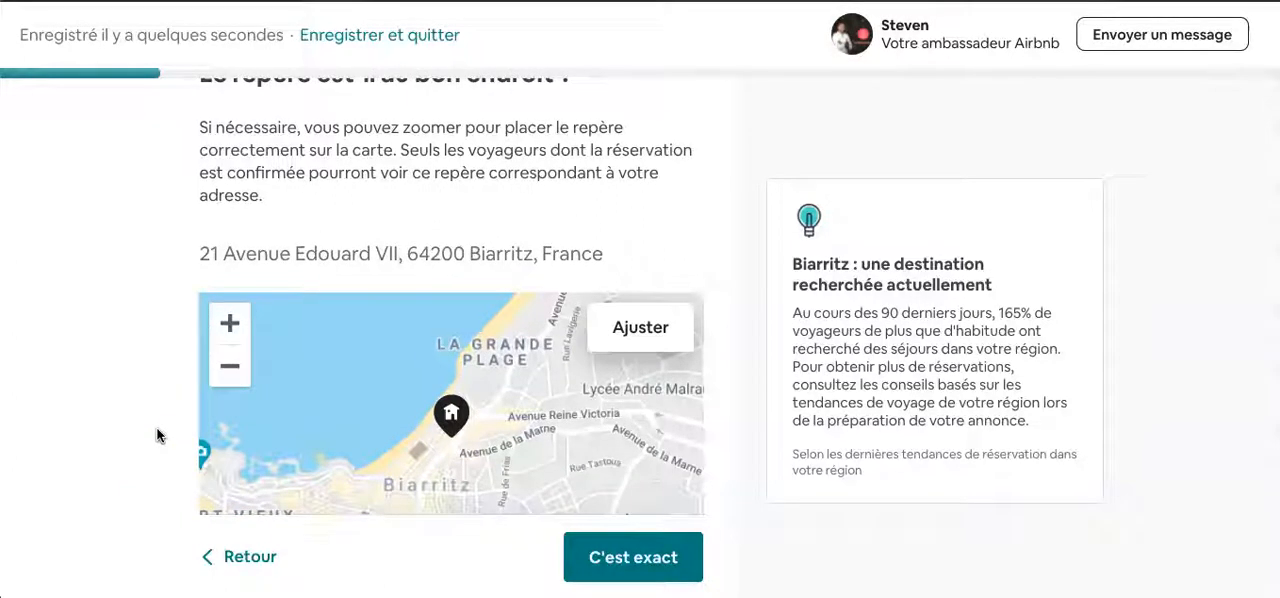
pyautogui.scroll(-1, 157, 435)
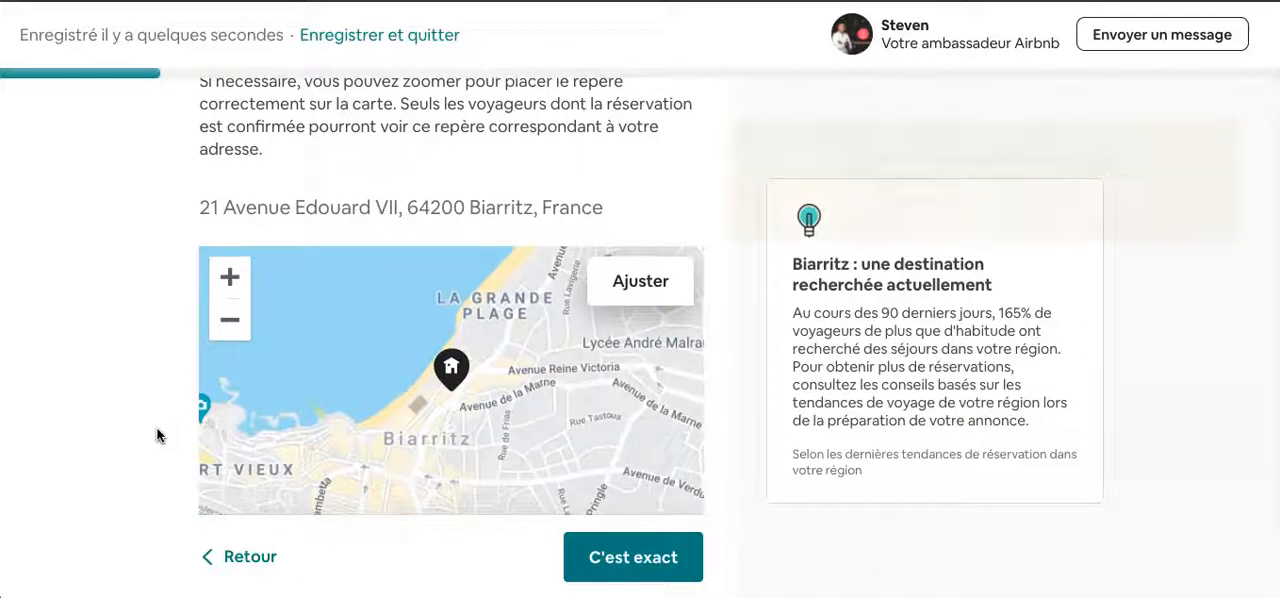
pyautogui.scroll(-1, 157, 435)
pyautogui.scroll(-1, 157, 435)
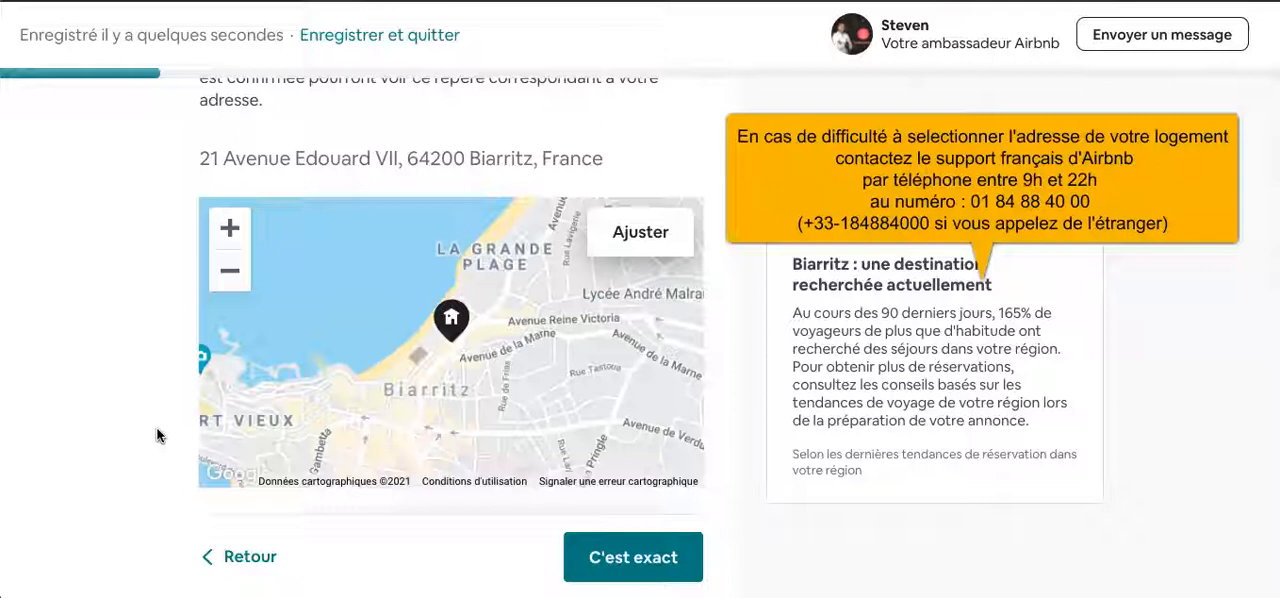
pyautogui.scroll(-1, 157, 435)
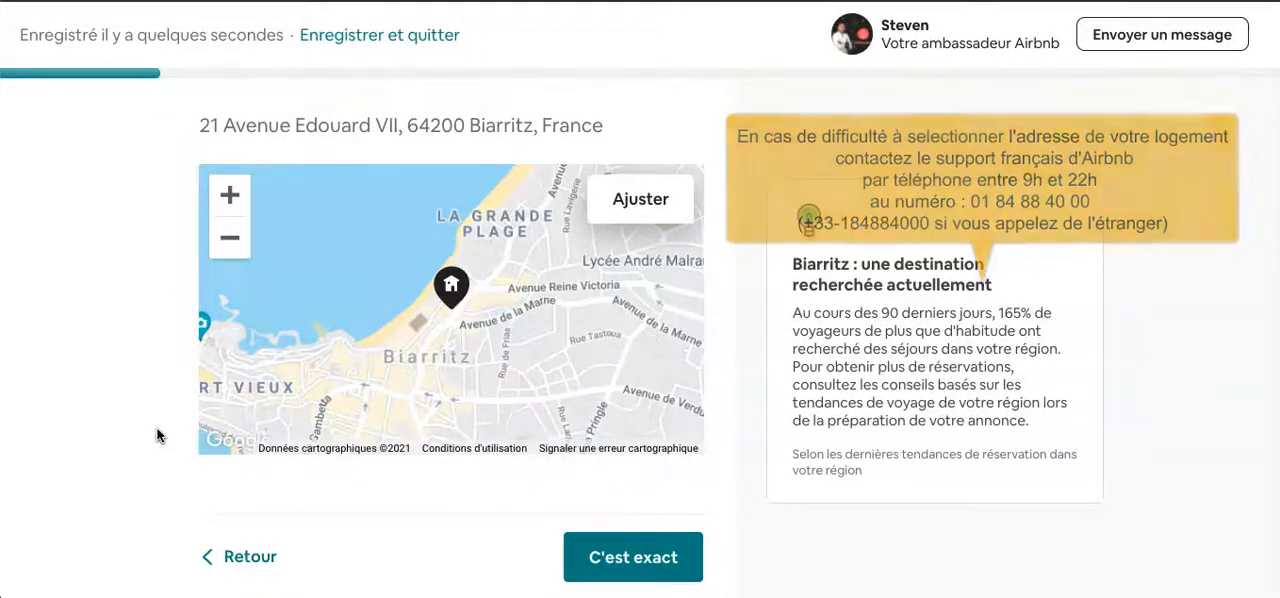
pyautogui.scroll(-1, 157, 435)
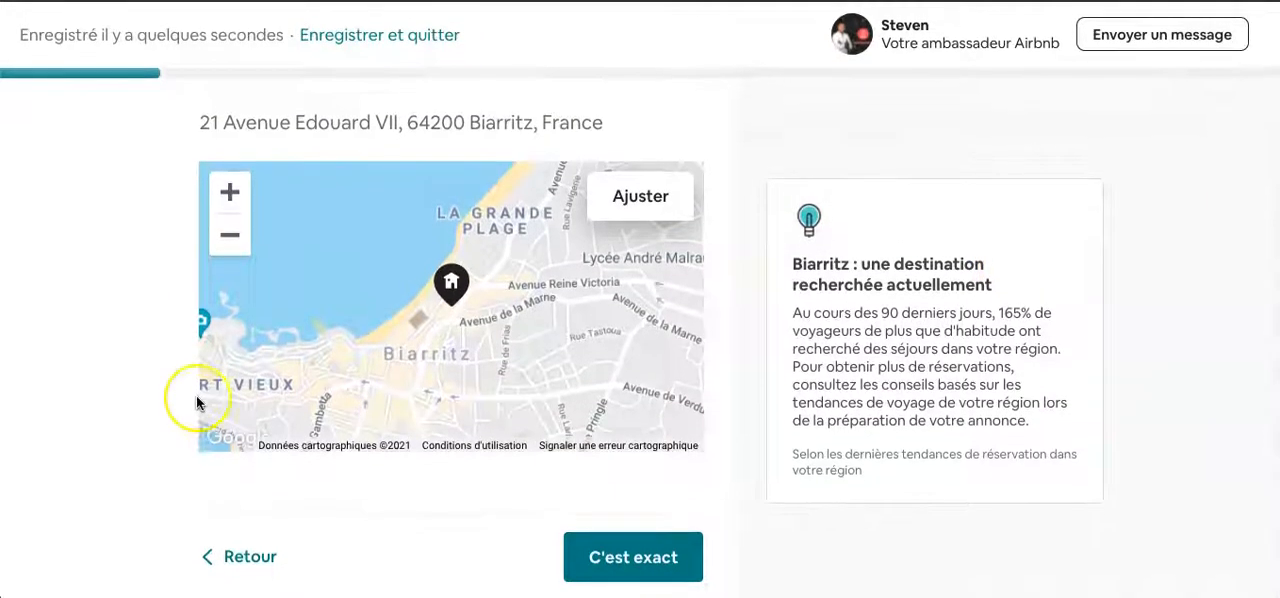
pyautogui.scroll(5, 196, 395)
pyautogui.scroll(-5, 196, 395)
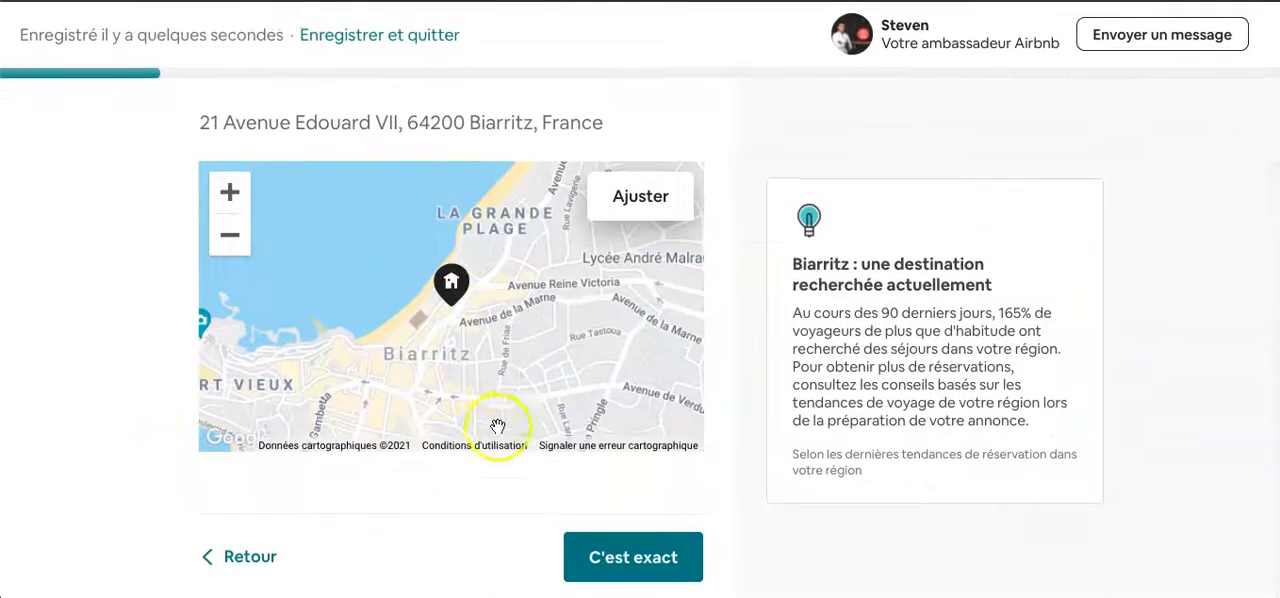
pyautogui.click(601, 553)
# - Select Produits de base and Ustensiles de cuisine de base as offered amenities
pyautogui.scroll(-1, 474, 459)
pyautogui.scroll(1, 474, 459)
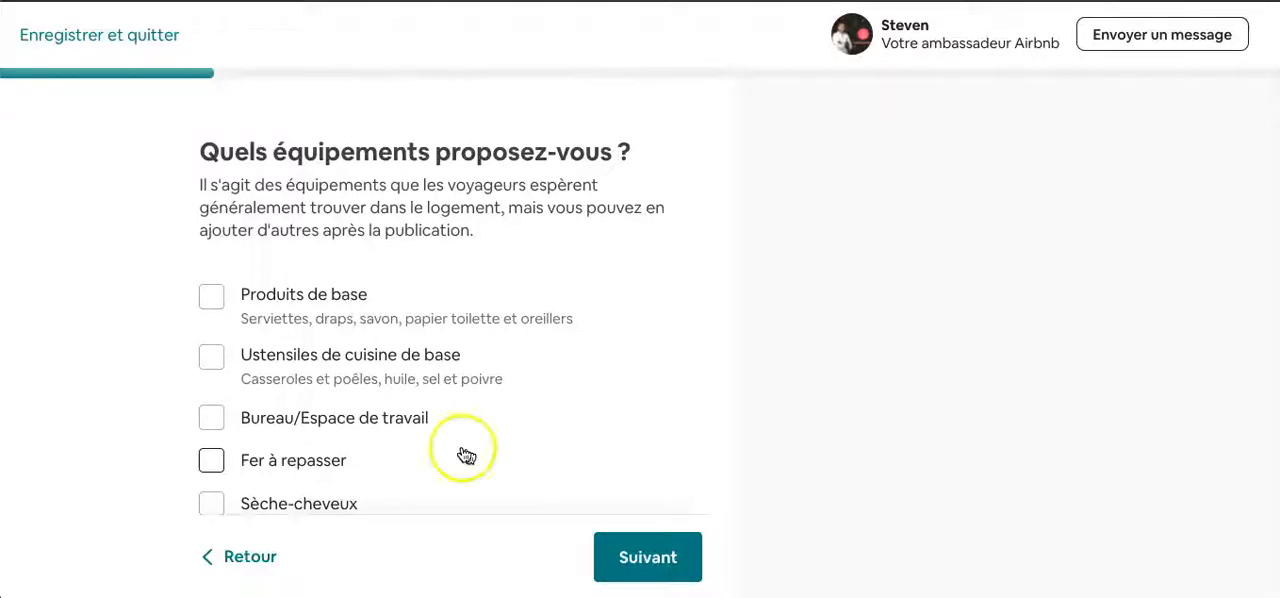
pyautogui.click(212, 288)
pyautogui.click(212, 356)
# - Examine the remaining amenities in the list, from Bureau/Espace de travail to Climatisation
pyautogui.scroll(-3, 214, 358)
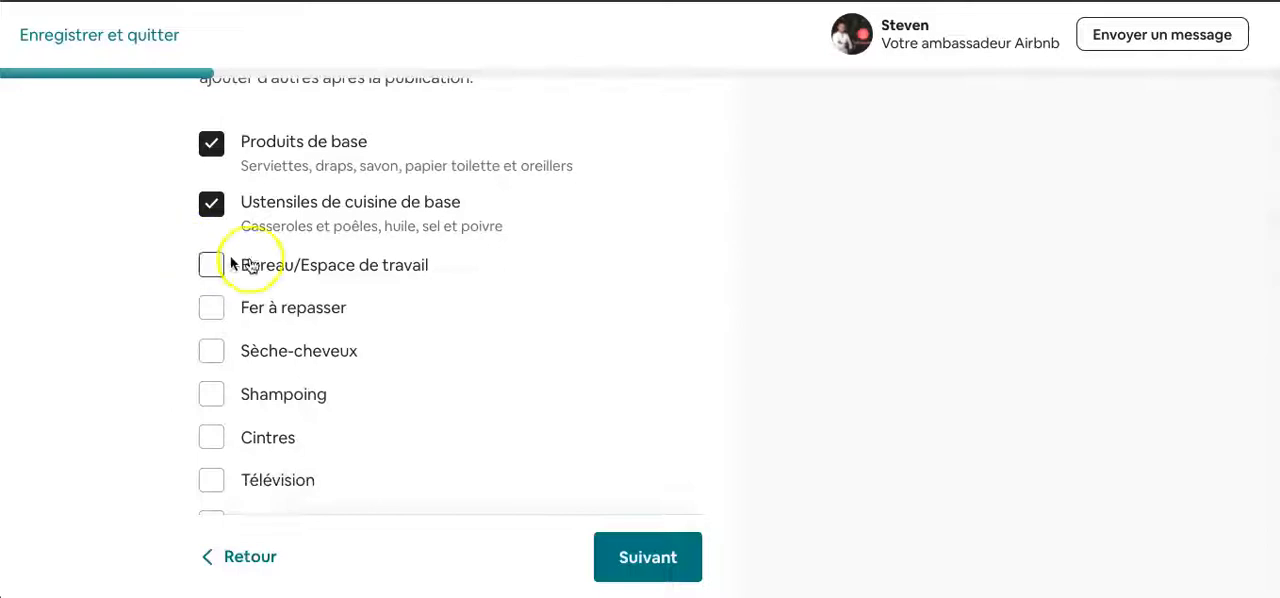
pyautogui.scroll(-1, 237, 353)
pyautogui.scroll(3, 237, 353)
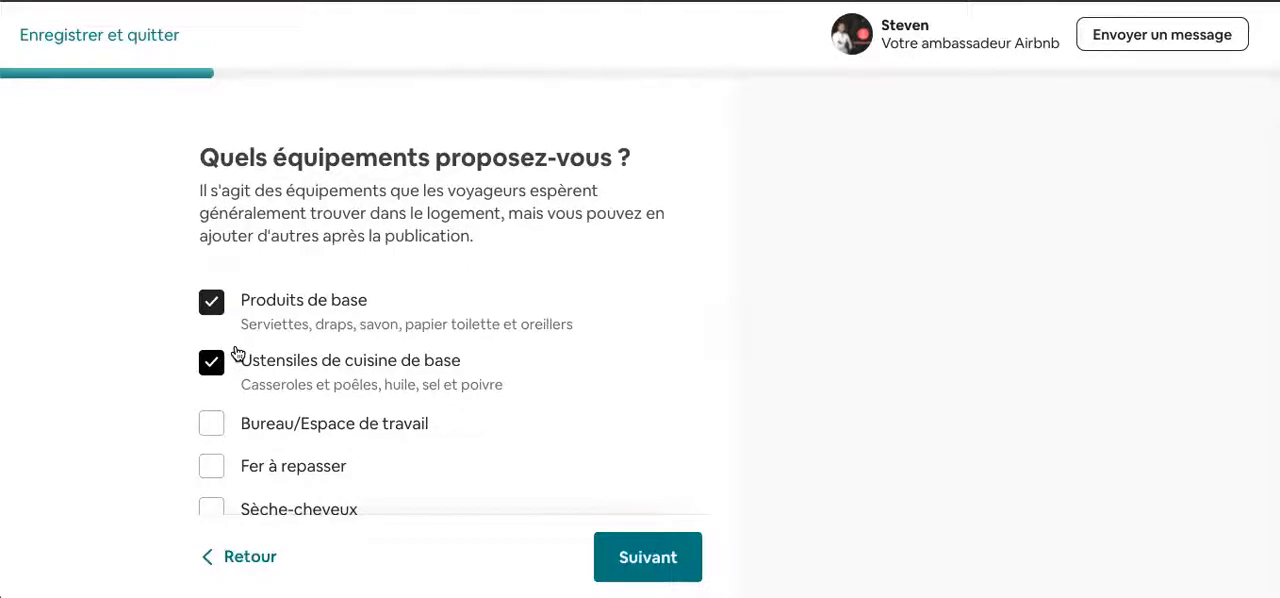
pyautogui.scroll(-1, 157, 423)
pyautogui.scroll(1, 156, 422)
pyautogui.scroll(-3, 155, 422)
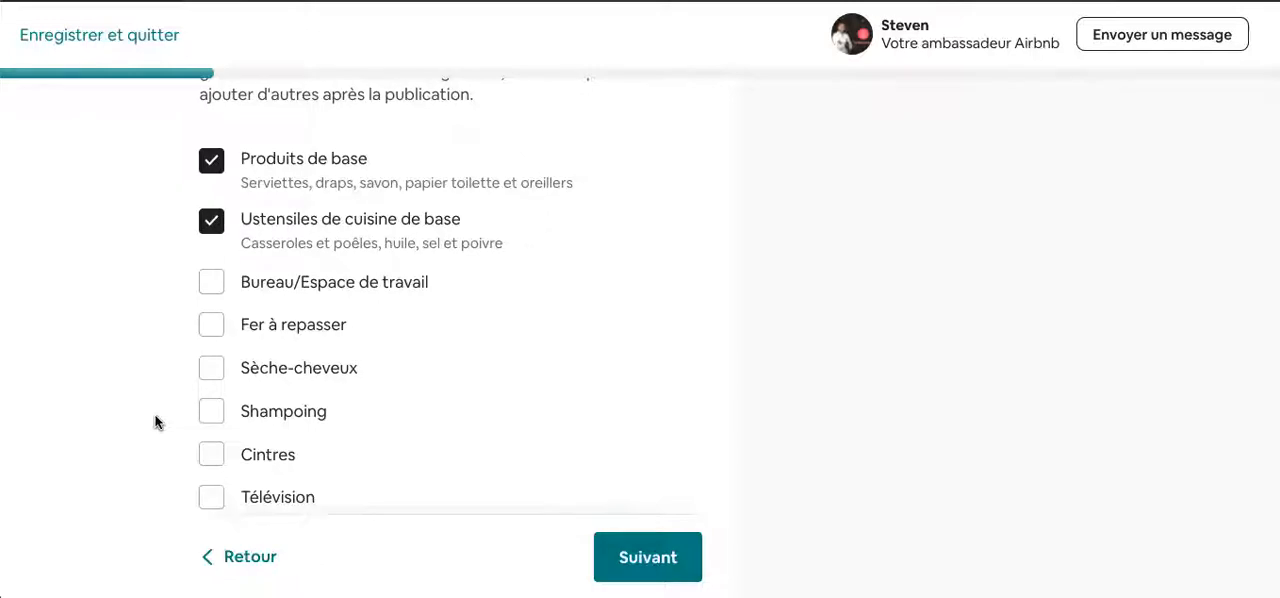
pyautogui.scroll(-2, 155, 422)
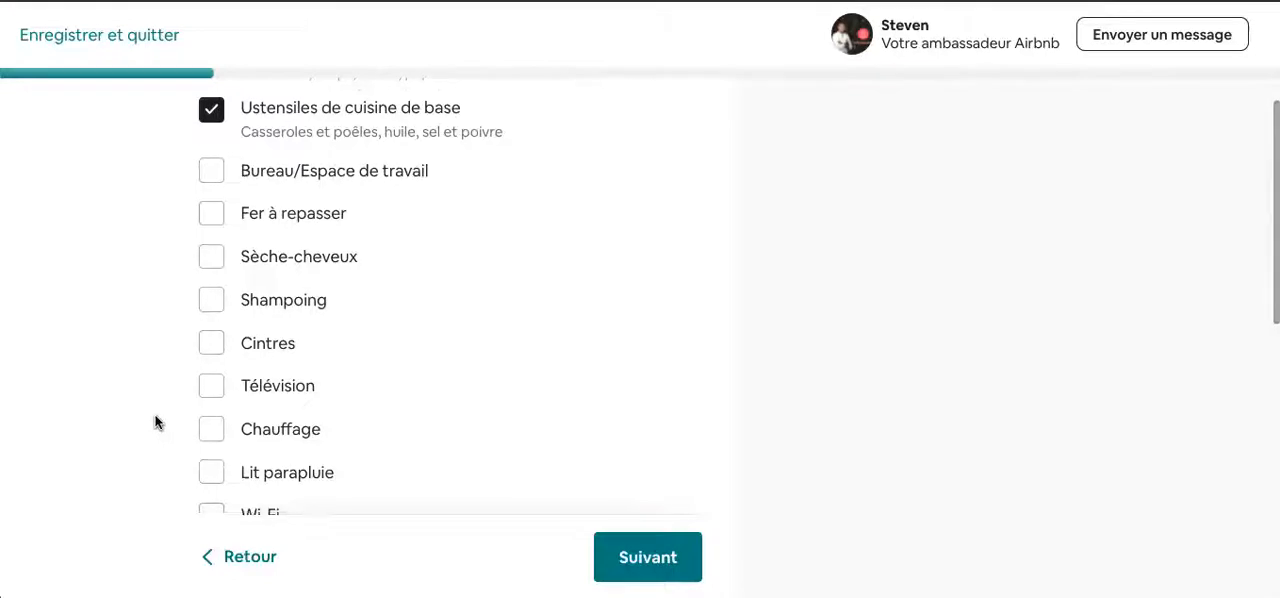
pyautogui.scroll(-1, 200, 238)
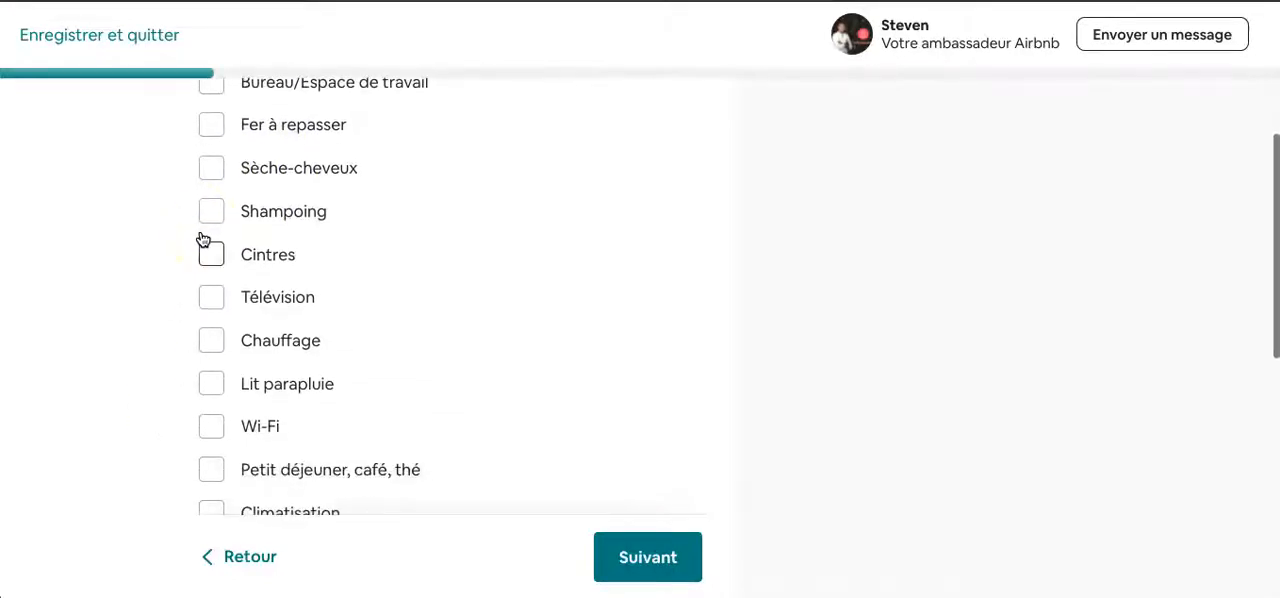
pyautogui.scroll(1, 220, 170)
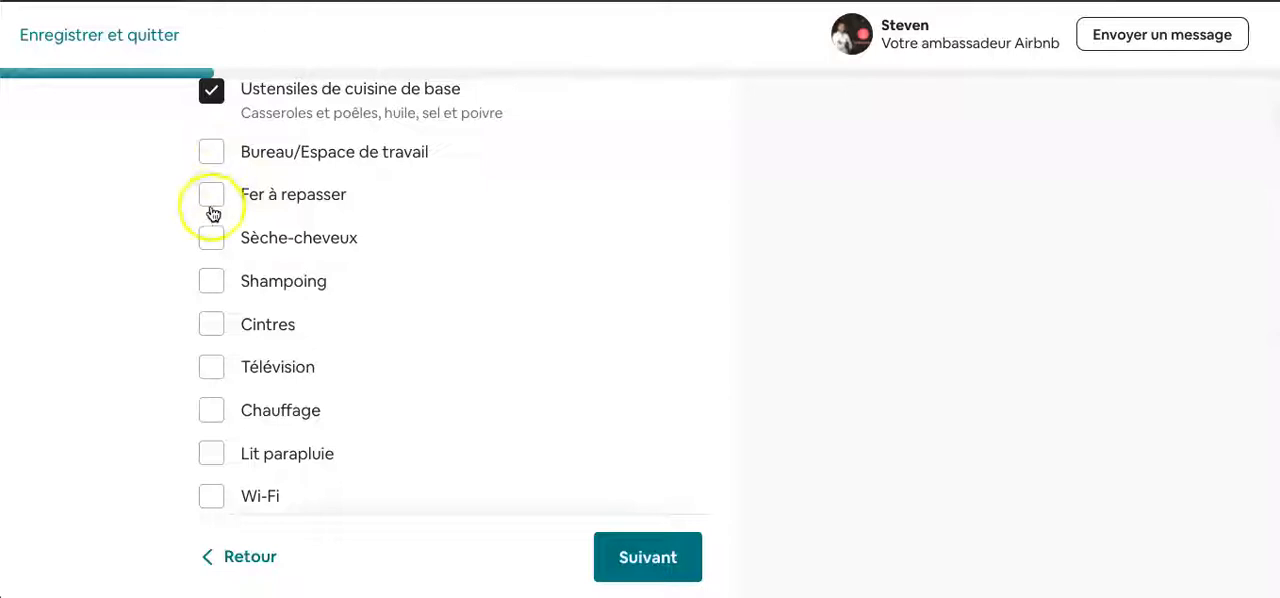
# - Add Fer à repasser, Sèche-cheveux, Télévision, Chauffage, Lit parapluie and Wi-Fi to the offered amenities
pyautogui.click(214, 195)
pyautogui.click(213, 244)
pyautogui.scroll(-1, 211, 336)
pyautogui.click(214, 299)
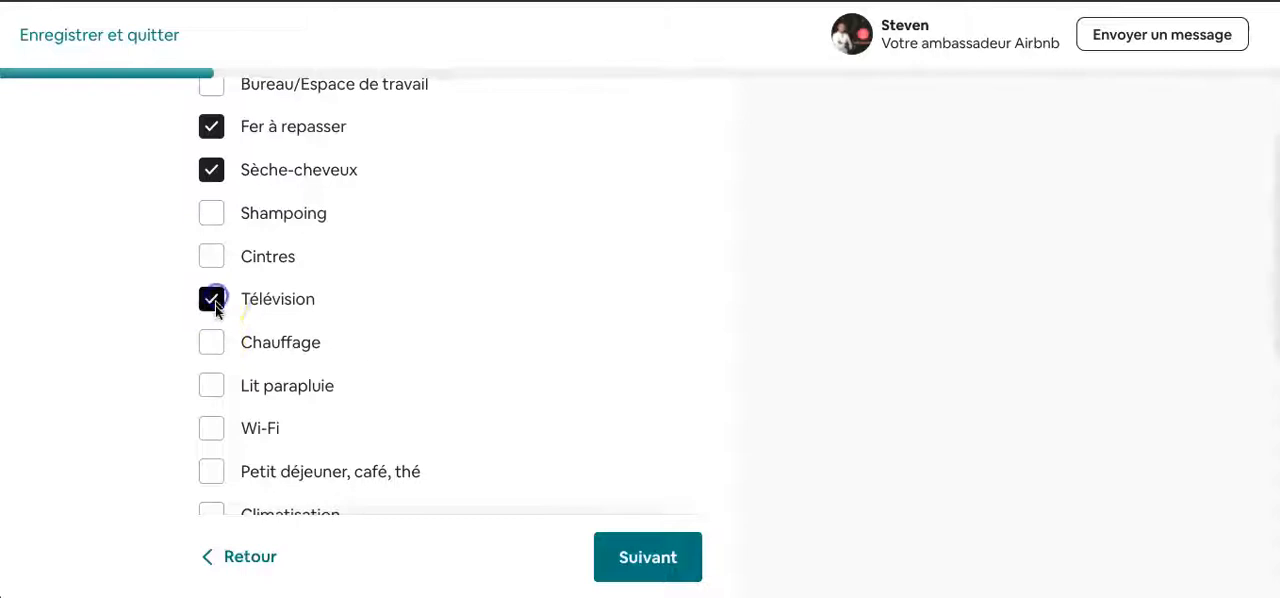
pyautogui.click(212, 340)
pyautogui.scroll(-1, 212, 345)
pyautogui.click(211, 342)
pyautogui.click(212, 298)
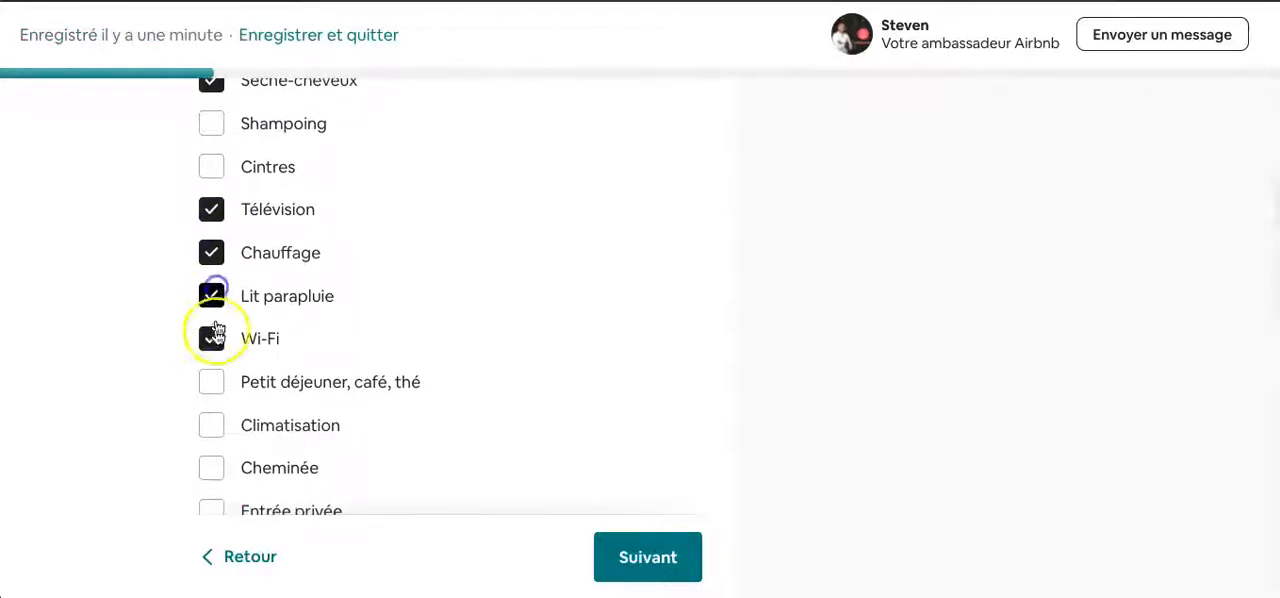
pyautogui.scroll(-2, 216, 360)
pyautogui.scroll(-1, 216, 380)
pyautogui.click(214, 330)
# - Select Détecteur de fumée and Porte de la chambre avec verrou as safety equipment and continue to the guest spaces
pyautogui.scroll(-4, 216, 430)
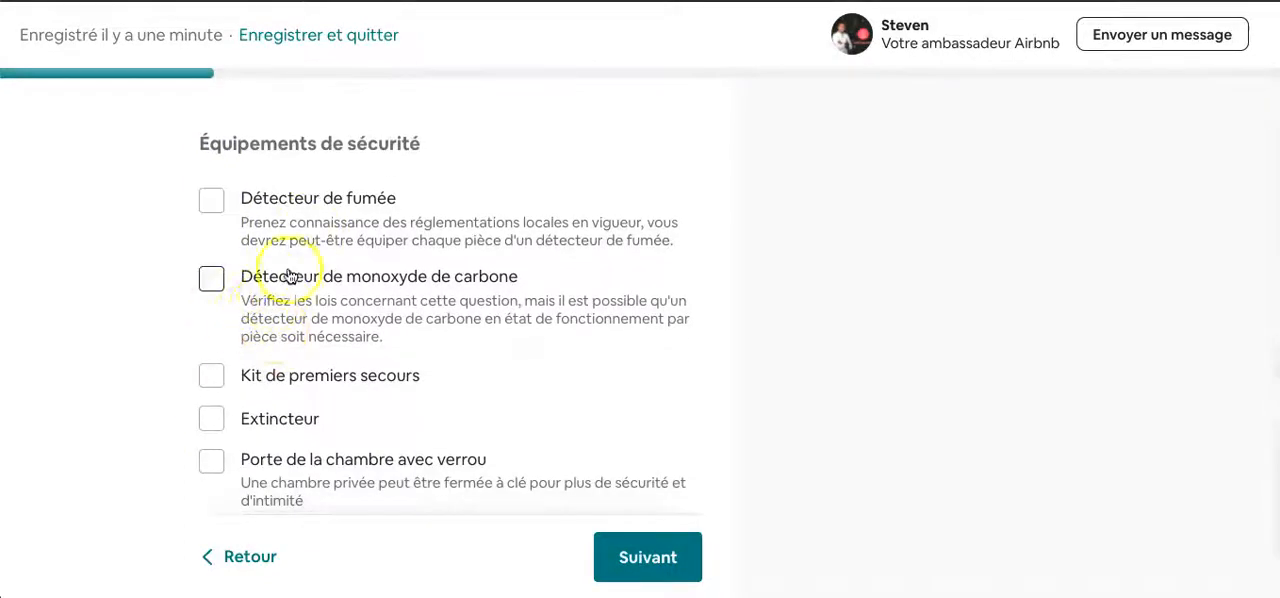
pyautogui.click(210, 204)
pyautogui.scroll(-2, 260, 350)
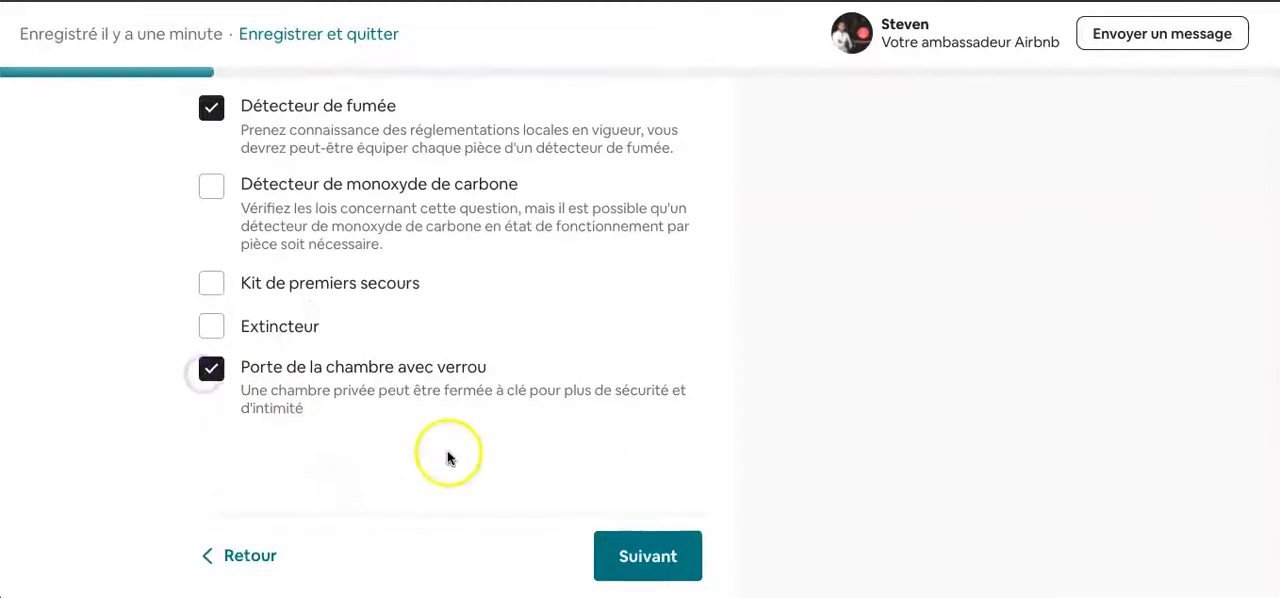
pyautogui.click(660, 557)
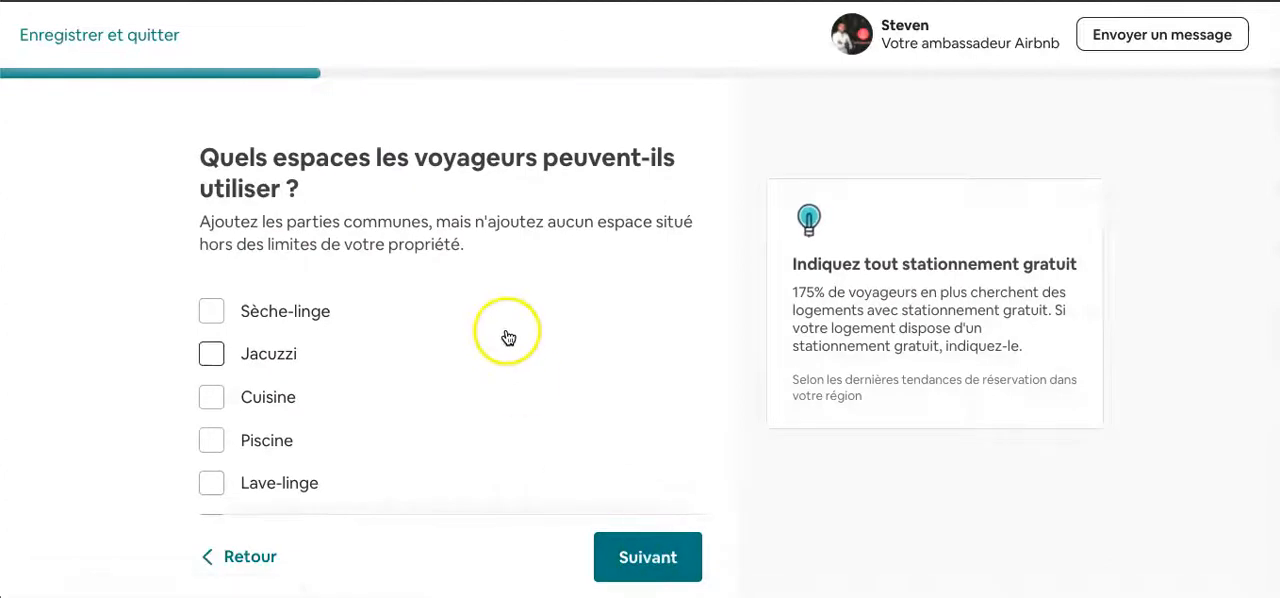
# - Select Cuisine, Piscine and Ascenseur as spaces travellers can use, and review the accessibility equipment section
pyautogui.scroll(-2, 320, 350)
pyautogui.click(211, 305)
pyautogui.click(211, 348)
pyautogui.scroll(-2, 213, 345)
pyautogui.scroll(-1, 213, 343)
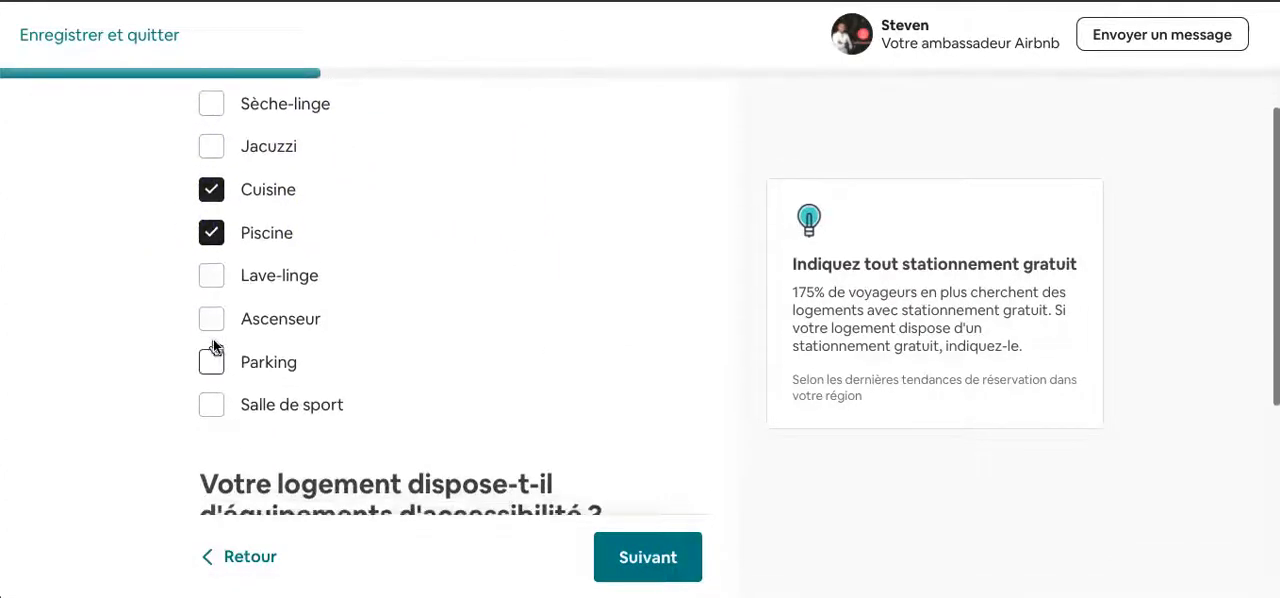
pyautogui.click(215, 320)
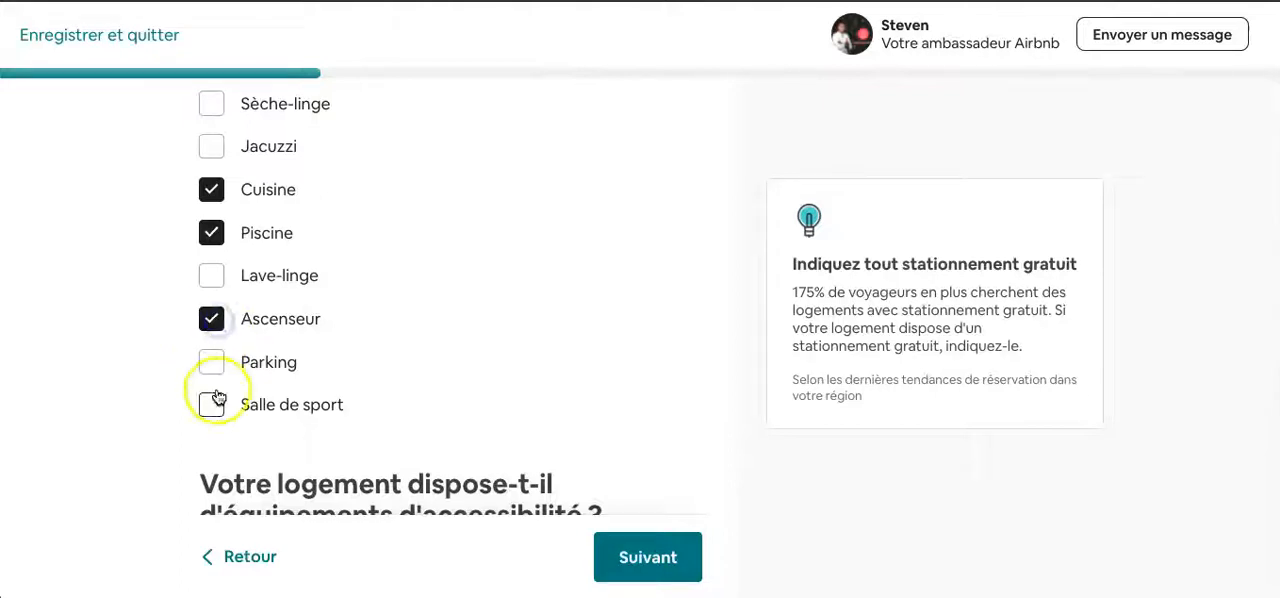
pyautogui.scroll(-2, 477, 377)
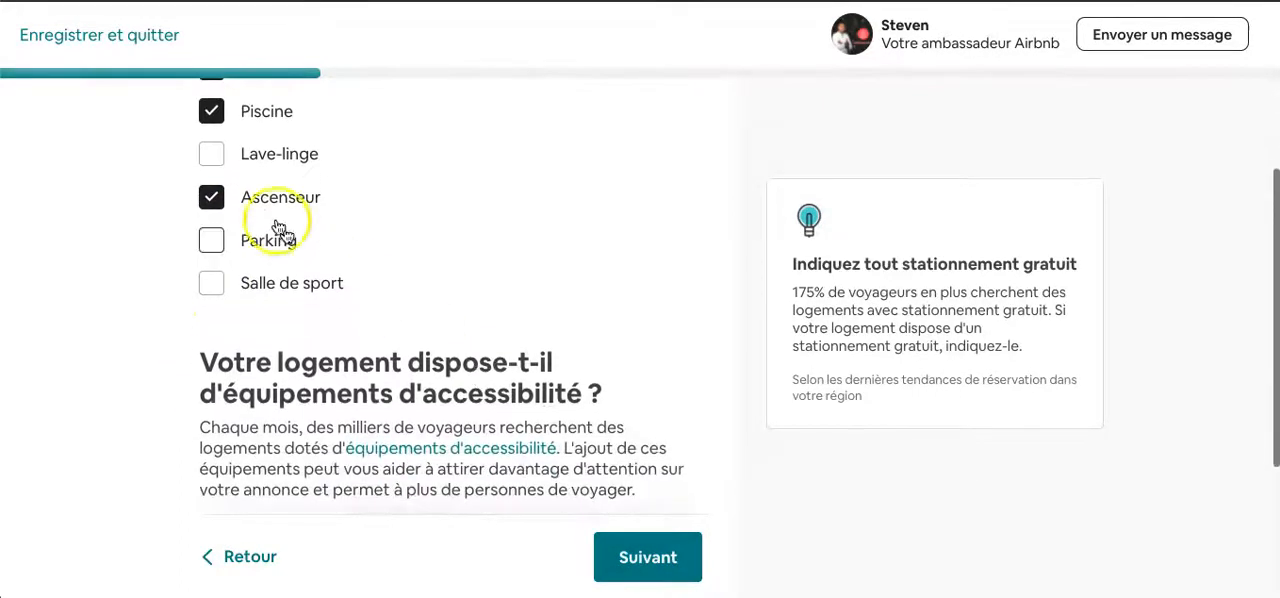
pyautogui.scroll(-3, 308, 318)
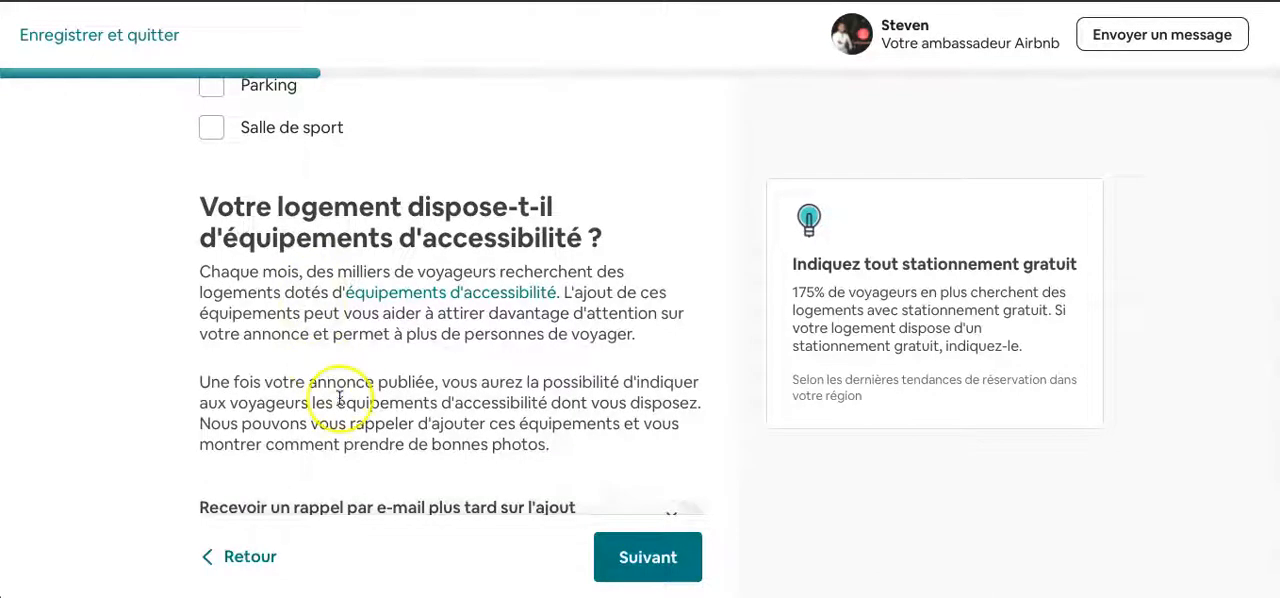
# - Review the accessibility equipment section, leave its e-mail reminder off and continue to the listing photos
pyautogui.scroll(-1, 340, 395)
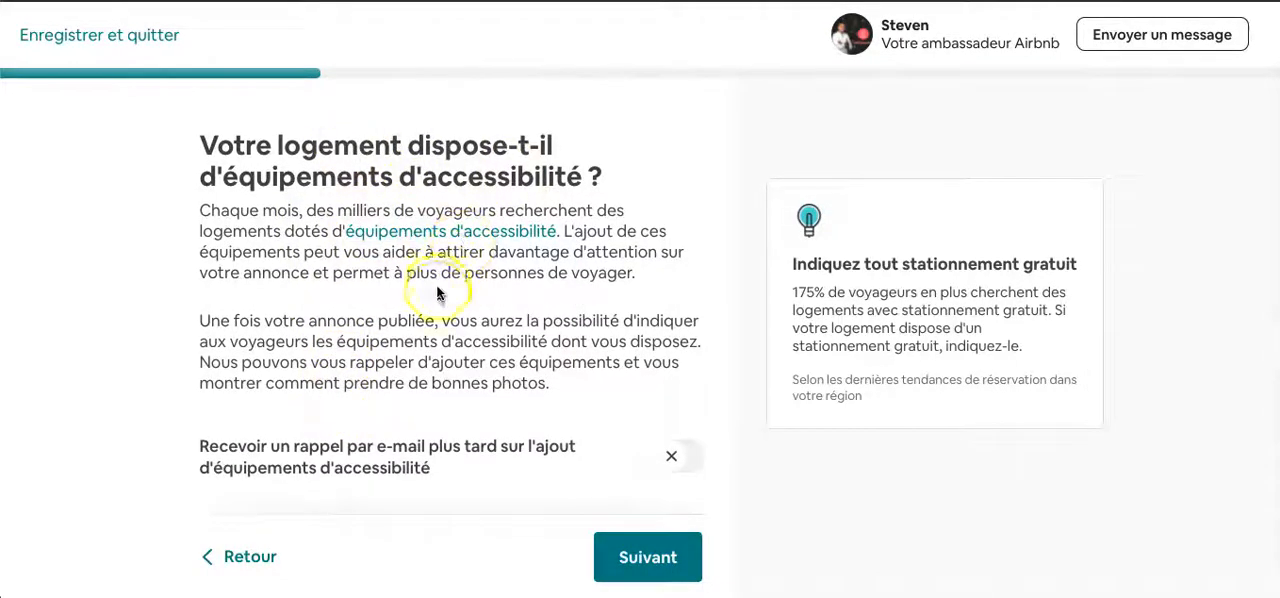
pyautogui.scroll(-1, 372, 363)
pyautogui.scroll(1, 370, 365)
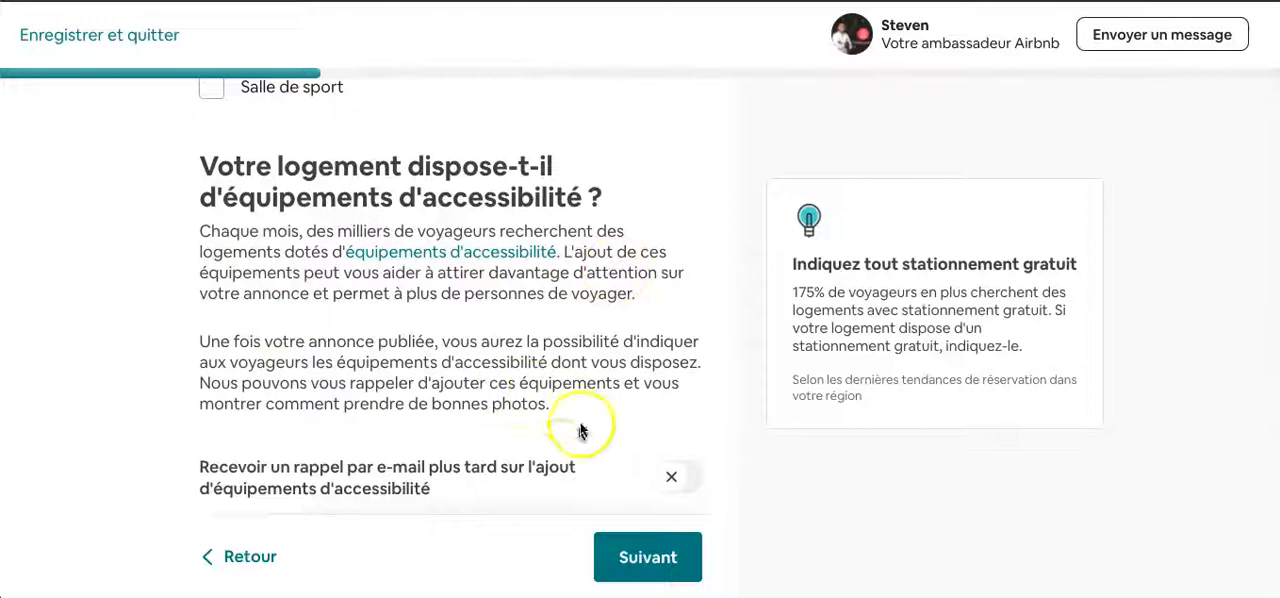
pyautogui.scroll(-1, 560, 455)
pyautogui.scroll(1, 523, 400)
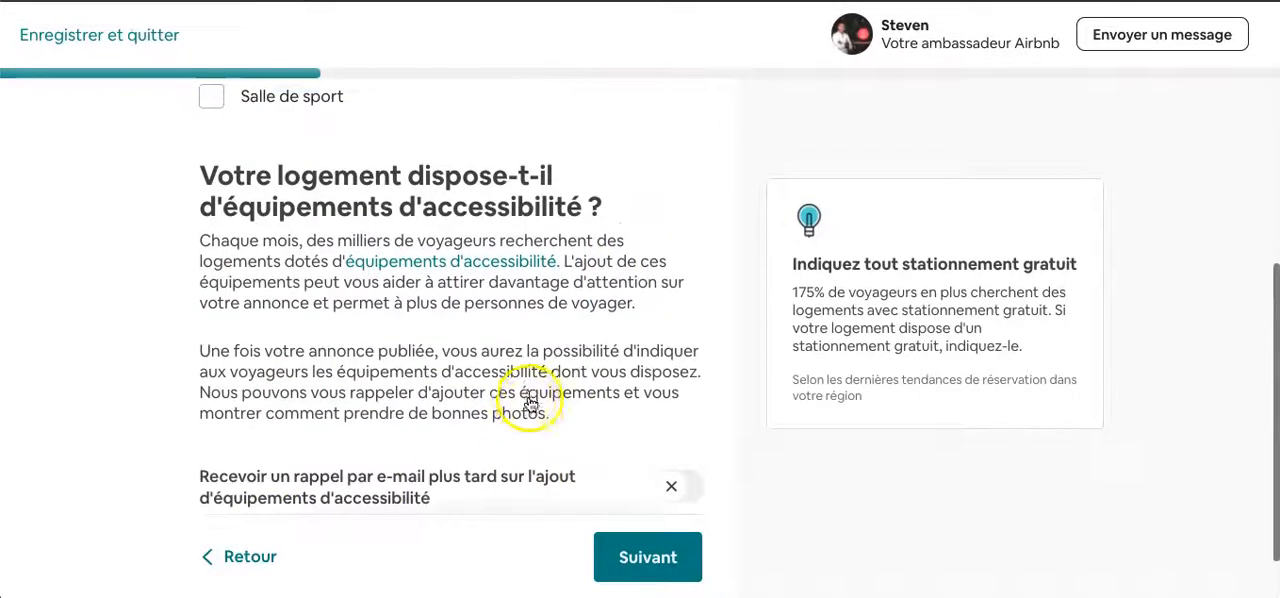
pyautogui.scroll(-1, 317, 300)
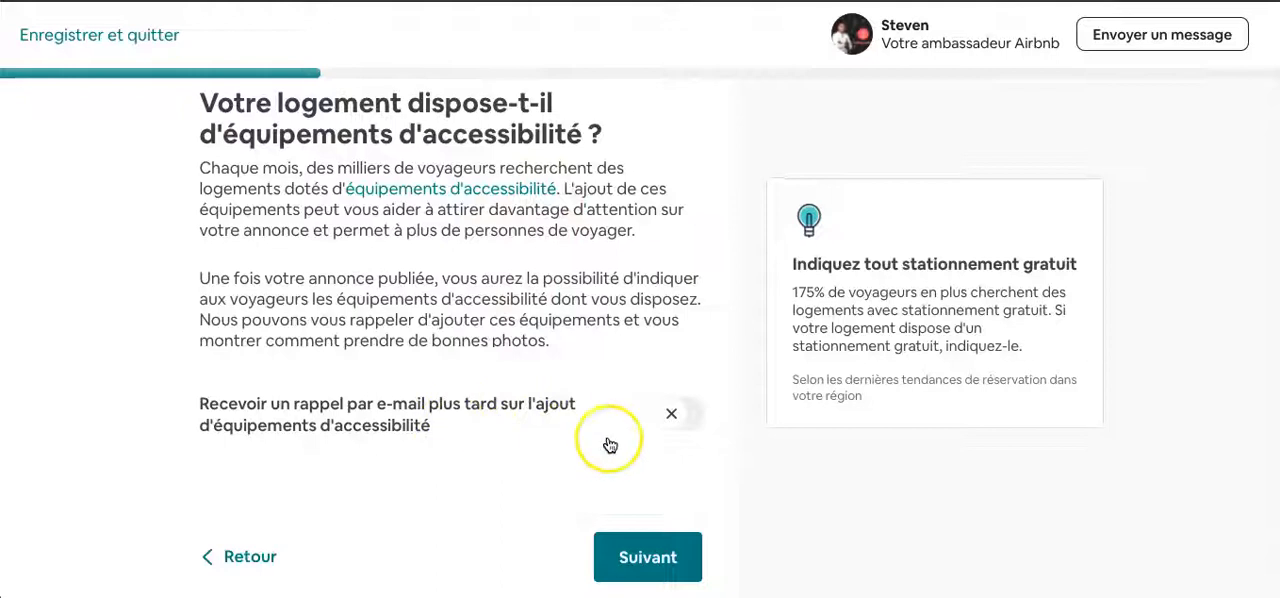
pyautogui.click(611, 556)
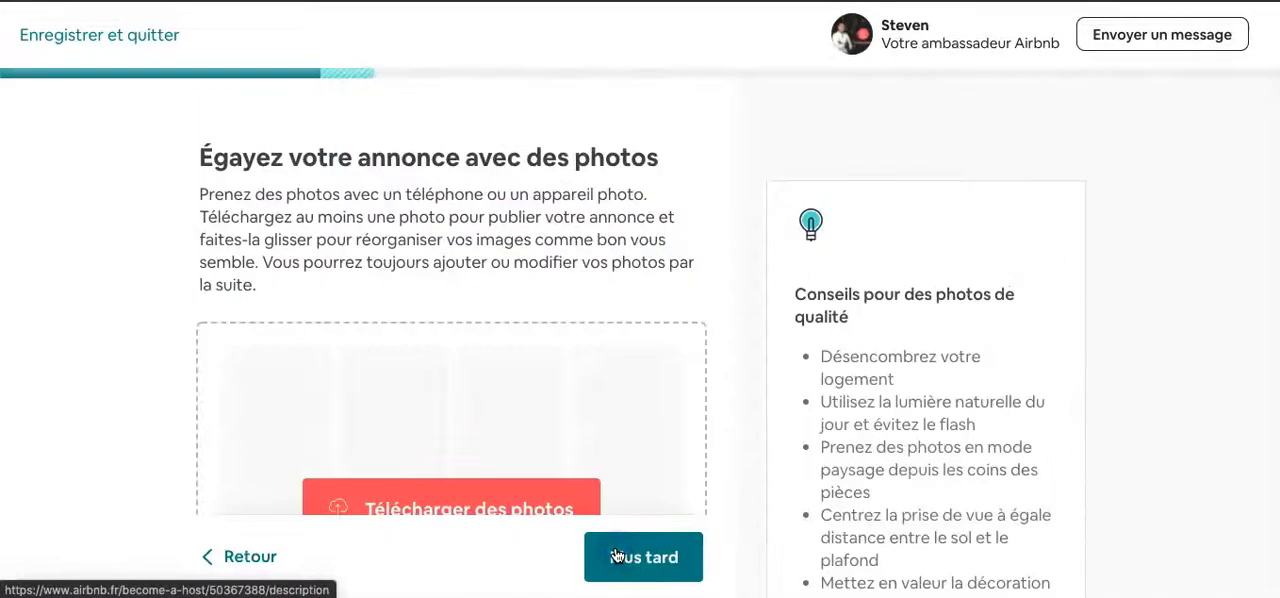
# - Upload a photo of the studio's main room with bed, sofa and kitchenette as the listing's cover photo
pyautogui.scroll(-3, 615, 556)
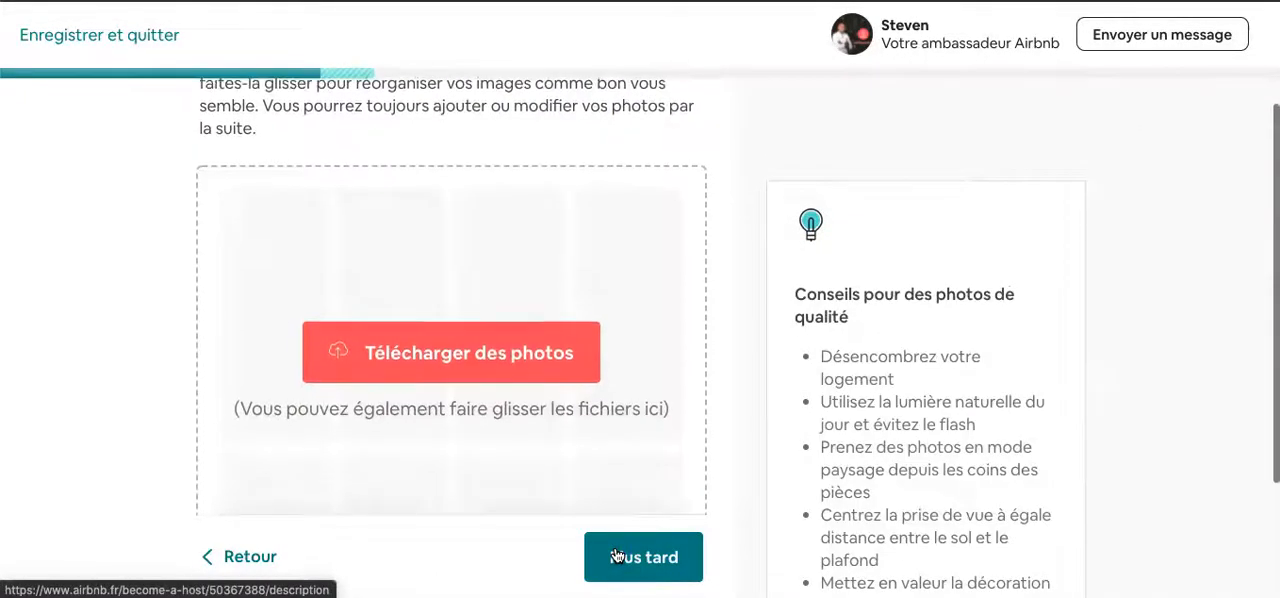
pyautogui.scroll(3, 586, 432)
pyautogui.scroll(-1, 586, 432)
pyautogui.scroll(1, 586, 432)
pyautogui.scroll(-2, 586, 432)
pyautogui.scroll(-2, 586, 432)
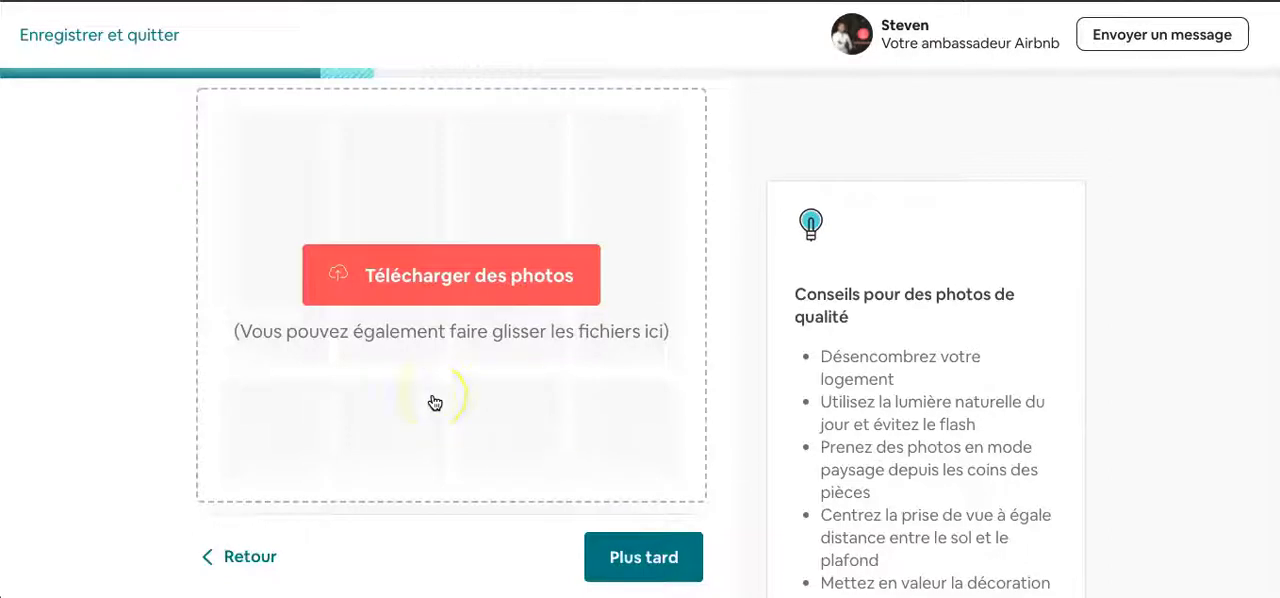
pyautogui.scroll(2, 435, 402)
pyautogui.scroll(-1, 435, 402)
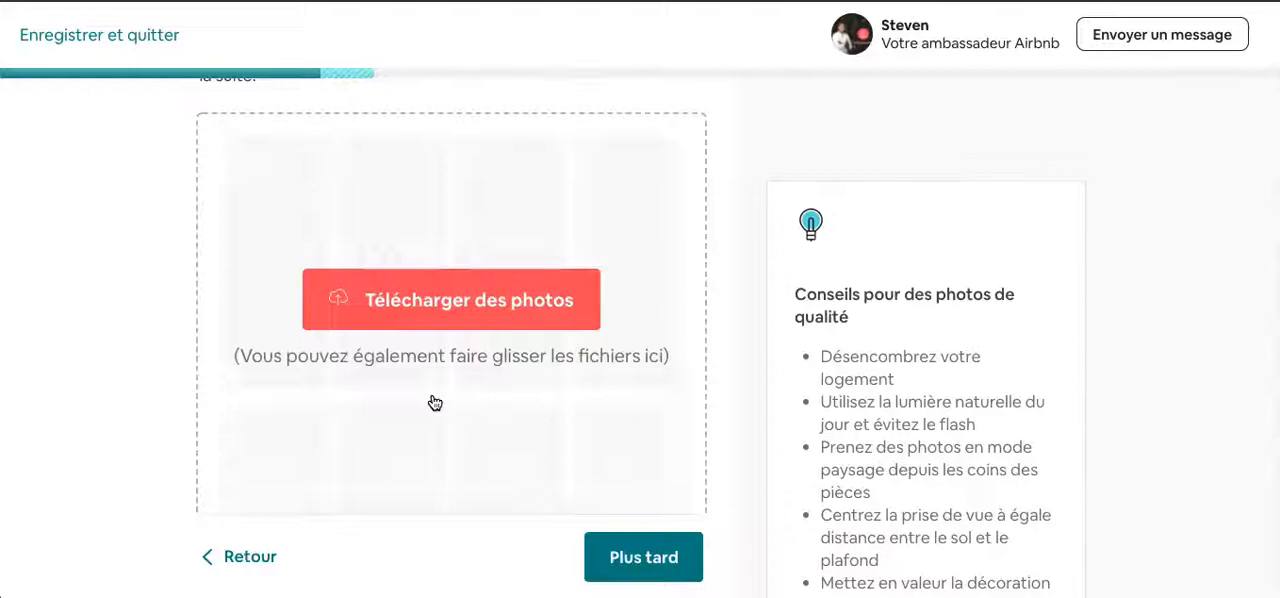
pyautogui.scroll(-1, 435, 402)
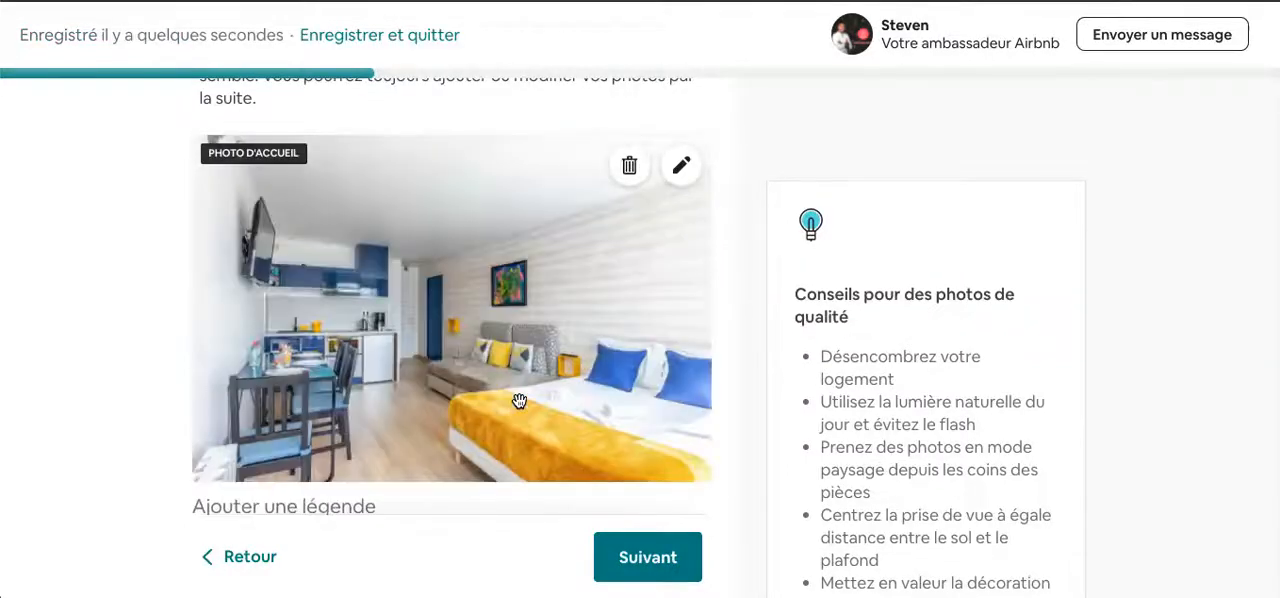
# - Examine the uploaded cover photo, its caption field and the area for adding more photos
pyautogui.scroll(-1, 519, 401)
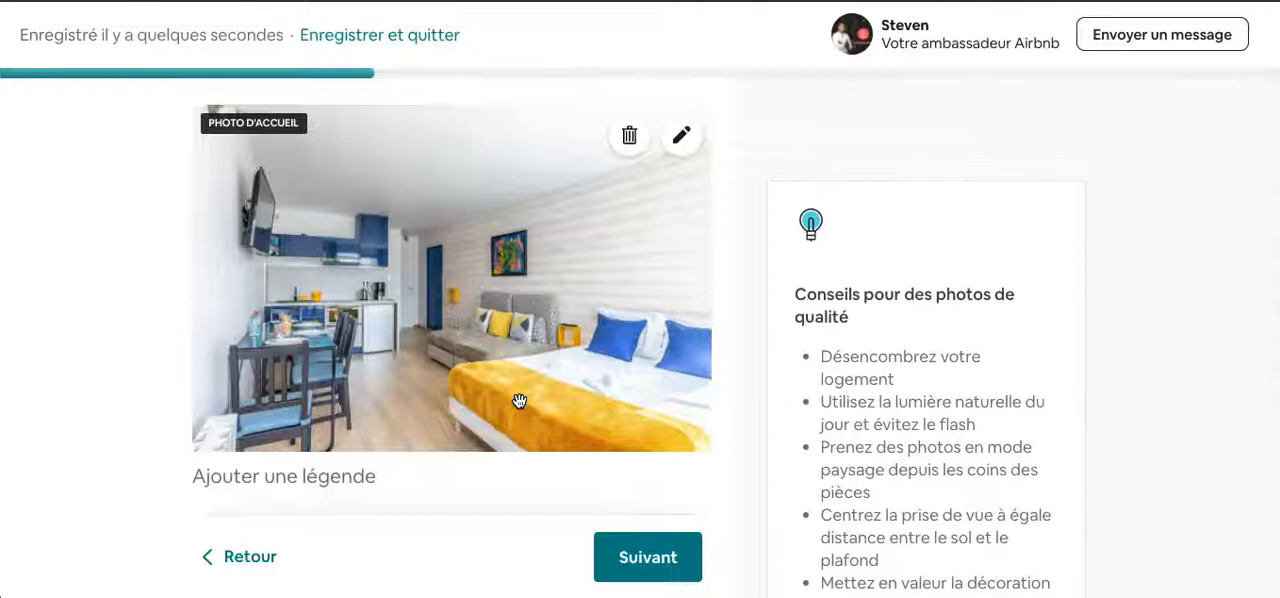
pyautogui.scroll(-3, 519, 401)
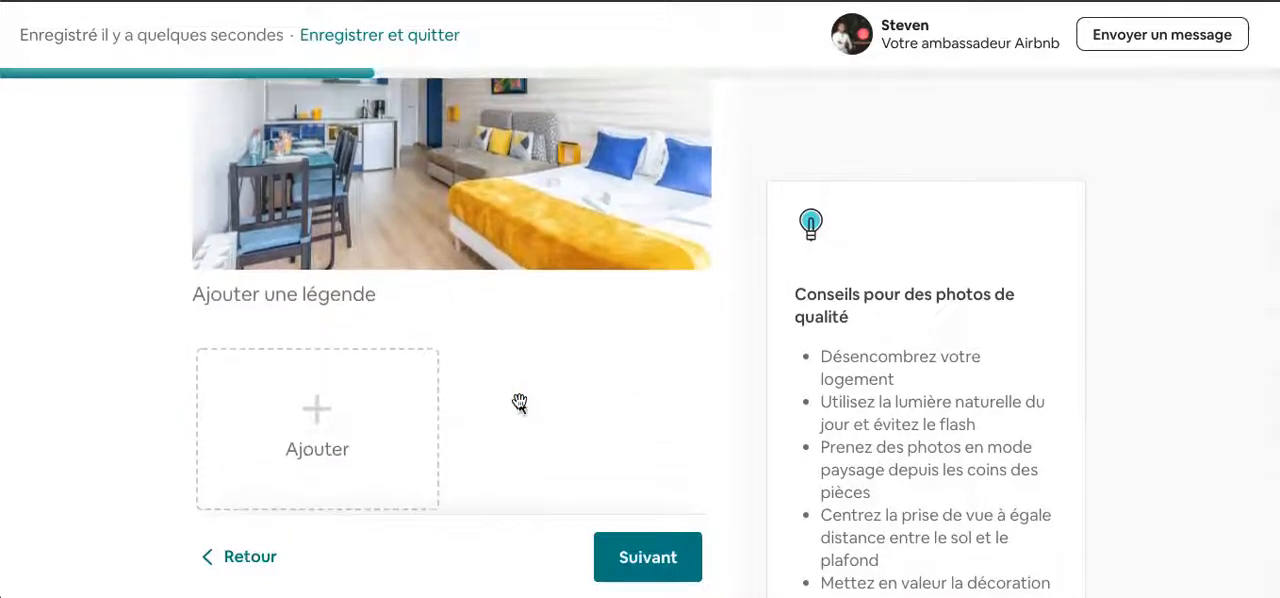
pyautogui.scroll(2, 519, 401)
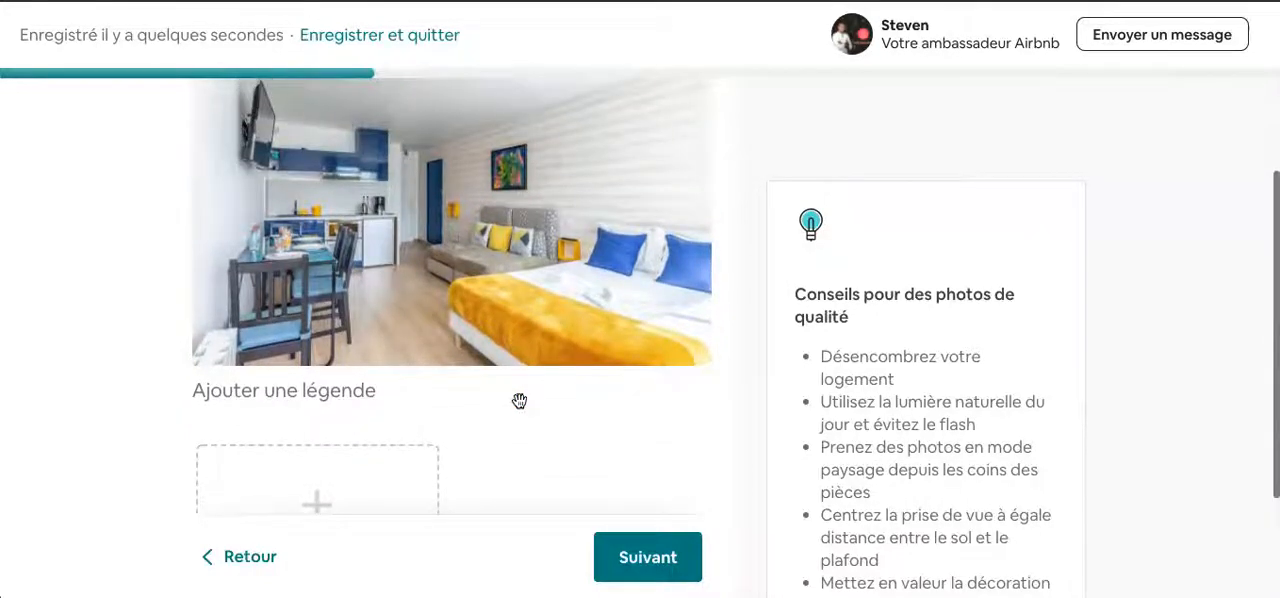
pyautogui.scroll(-2, 519, 401)
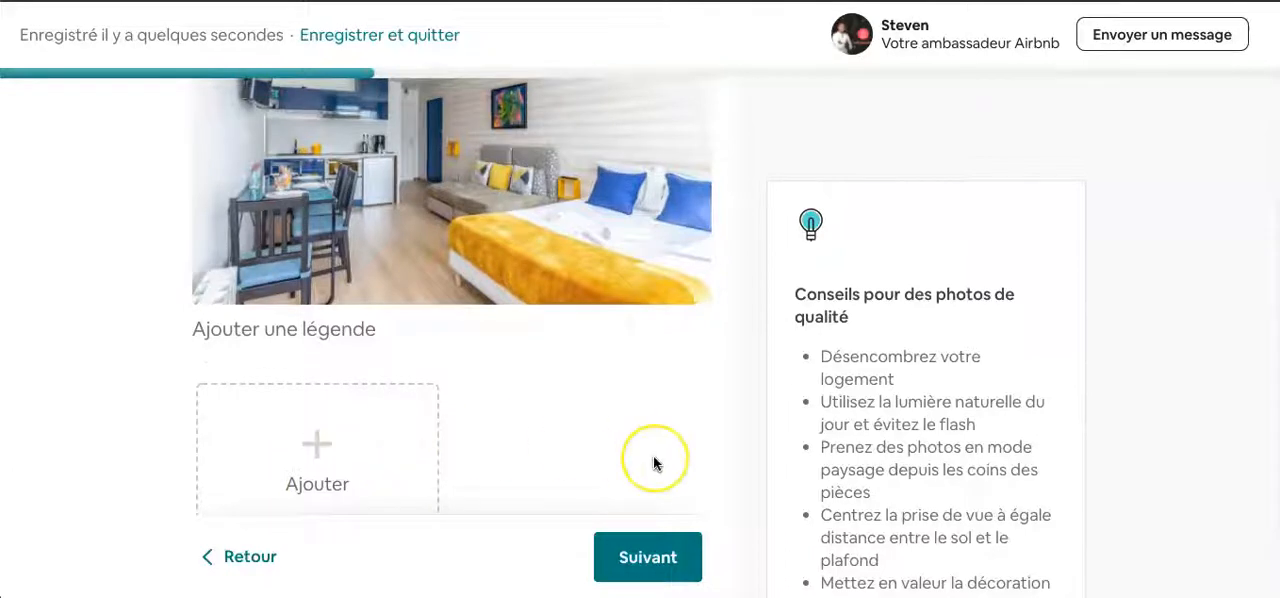
pyautogui.scroll(-1, 653, 456)
pyautogui.scroll(3, 653, 456)
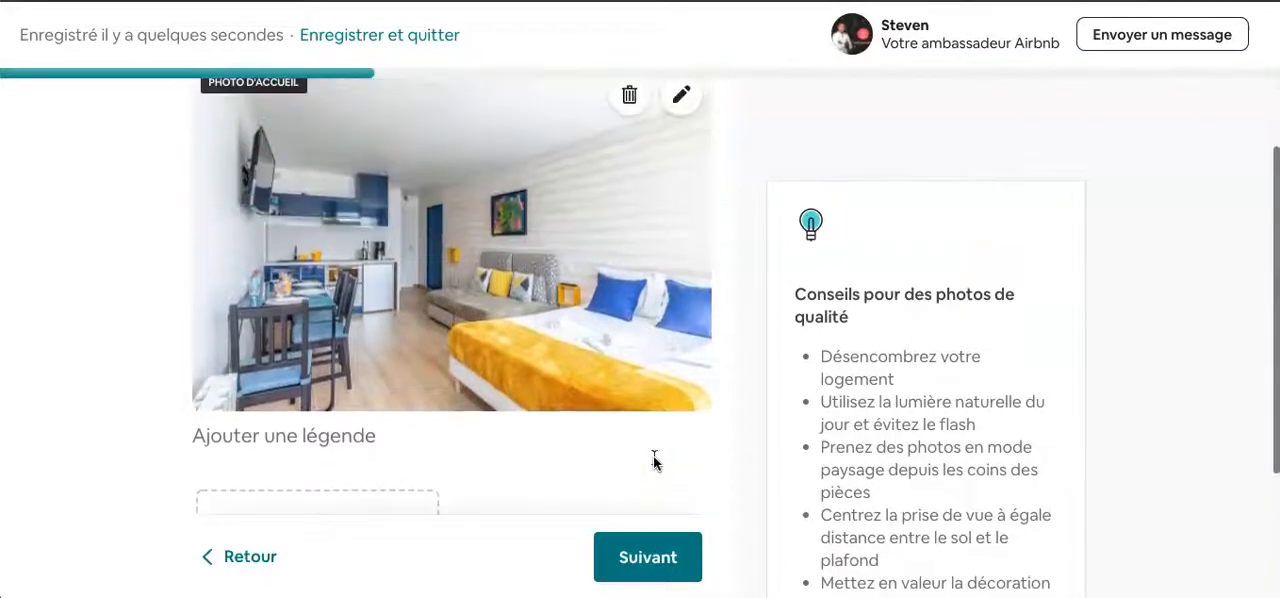
pyautogui.scroll(-1, 653, 460)
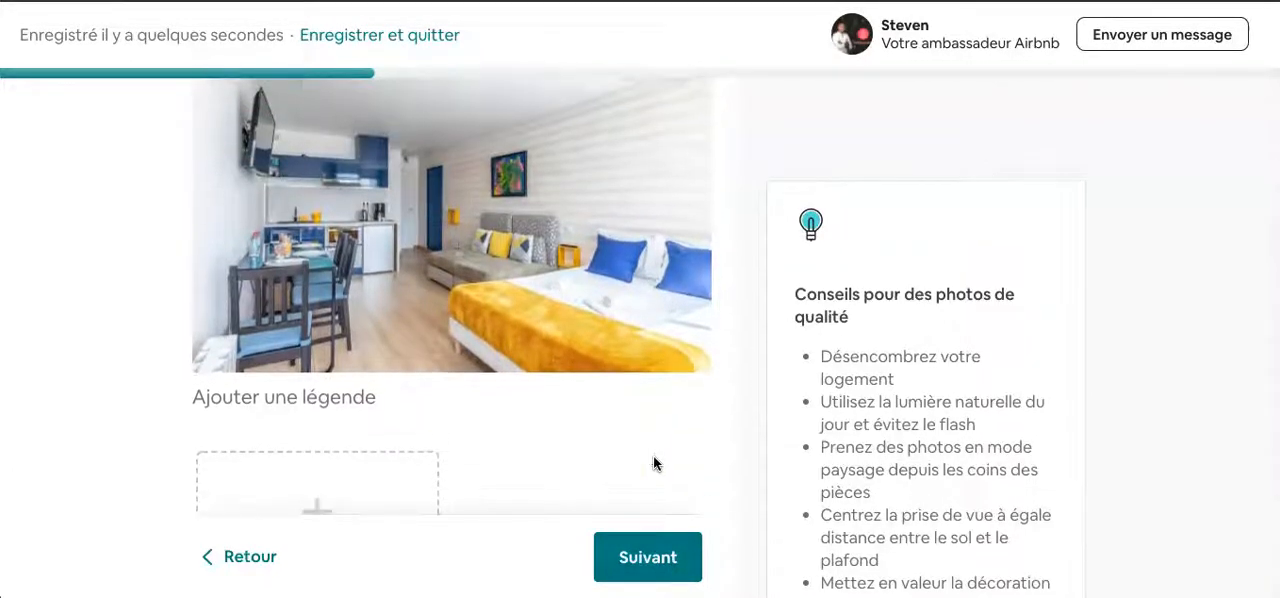
pyautogui.scroll(-3, 655, 463)
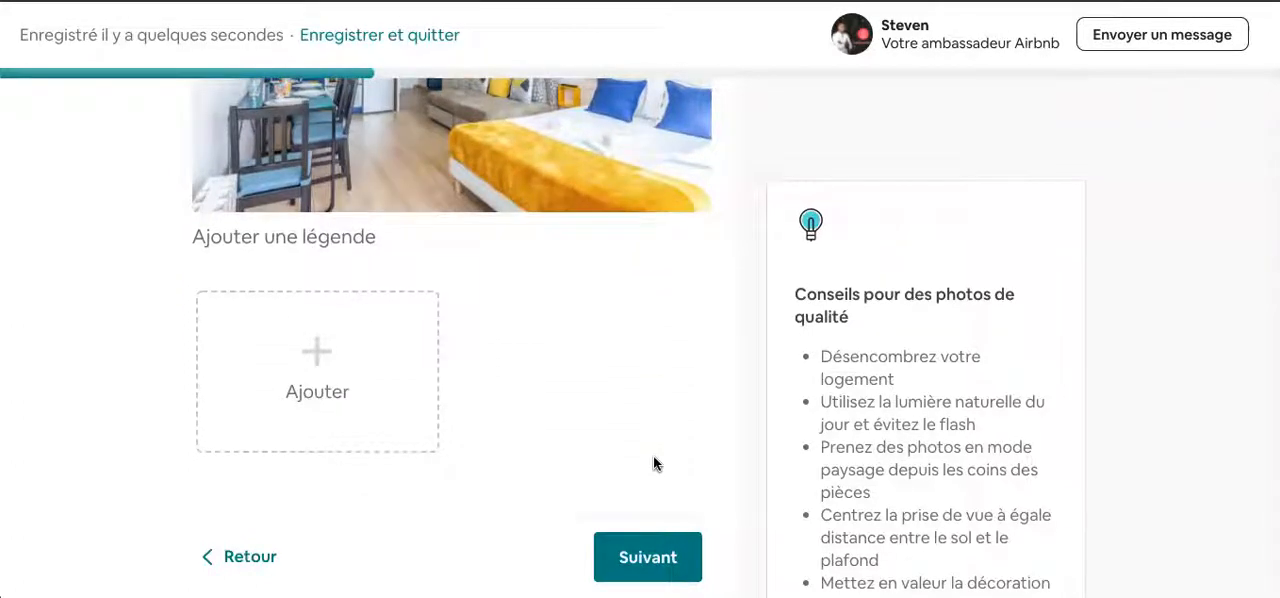
pyautogui.scroll(2, 653, 463)
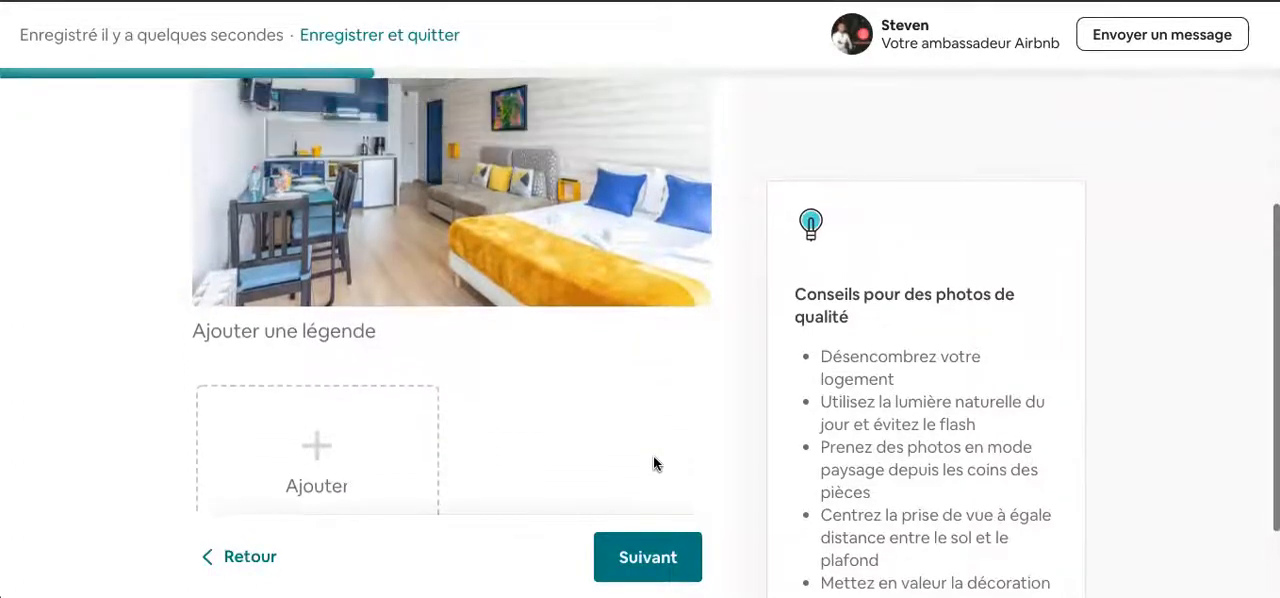
pyautogui.scroll(1, 484, 490)
pyautogui.scroll(-1, 484, 490)
pyautogui.scroll(1, 484, 490)
pyautogui.scroll(-2, 484, 490)
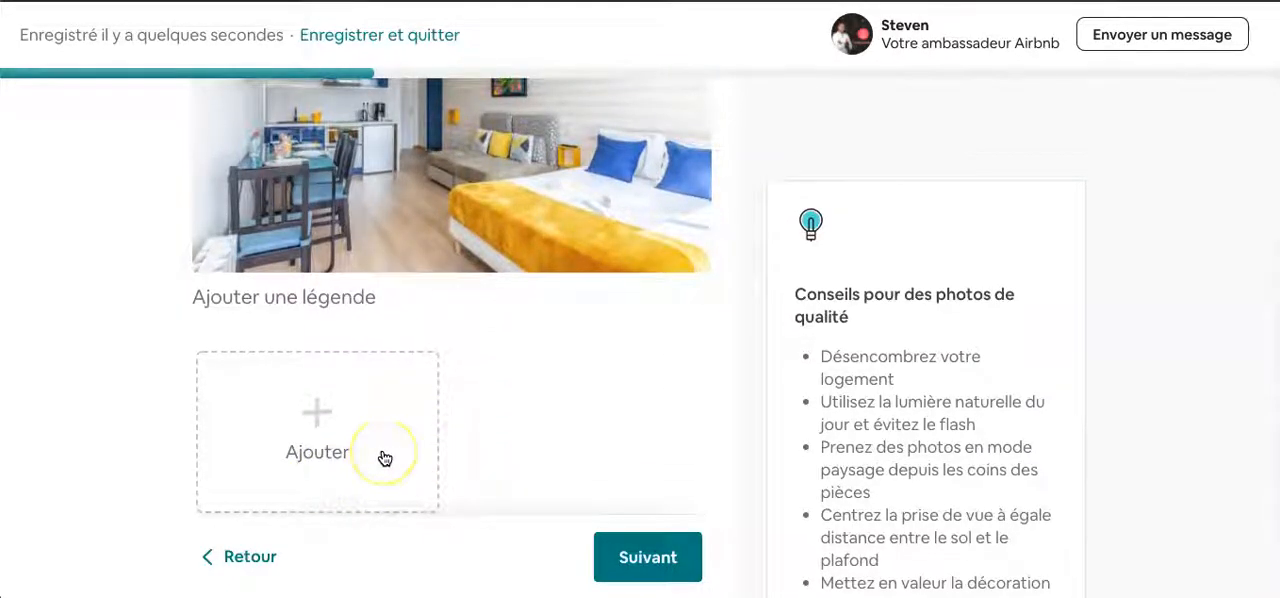
pyautogui.scroll(3, 495, 432)
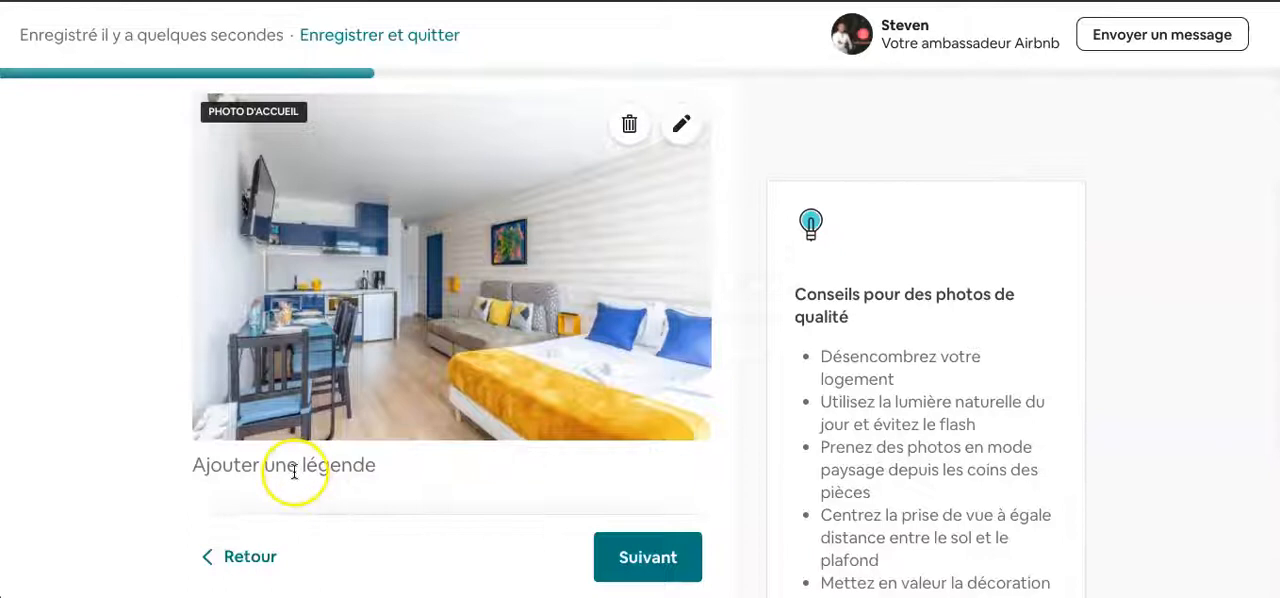
pyautogui.scroll(-1, 550, 479)
pyautogui.scroll(1, 550, 479)
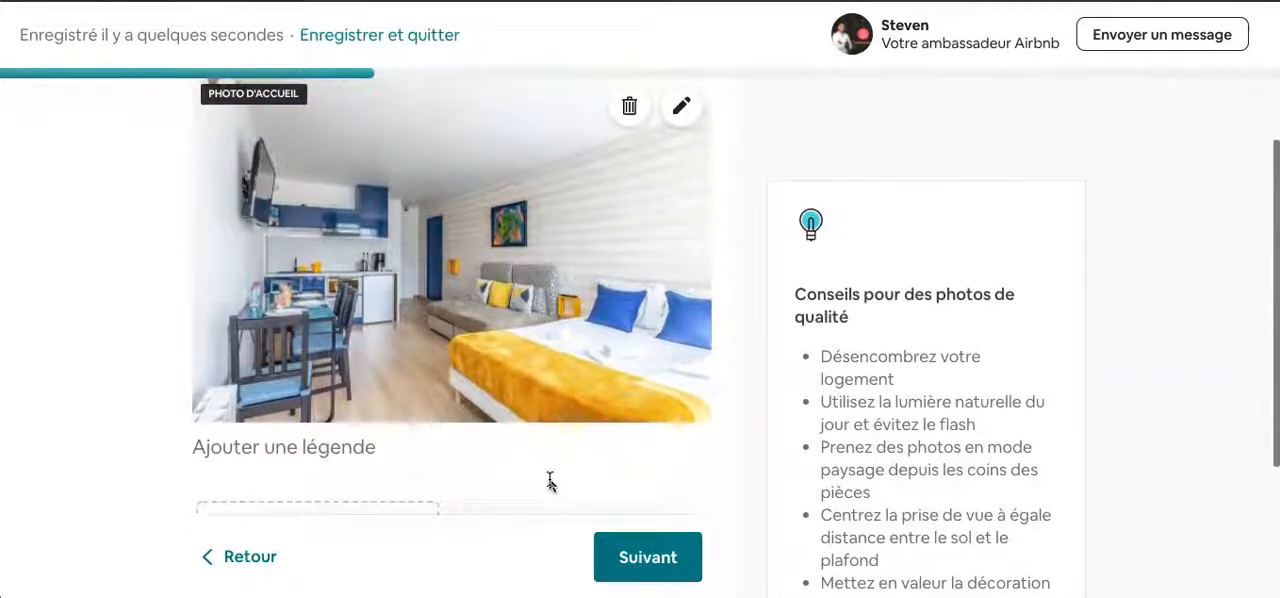
pyautogui.scroll(1, 550, 480)
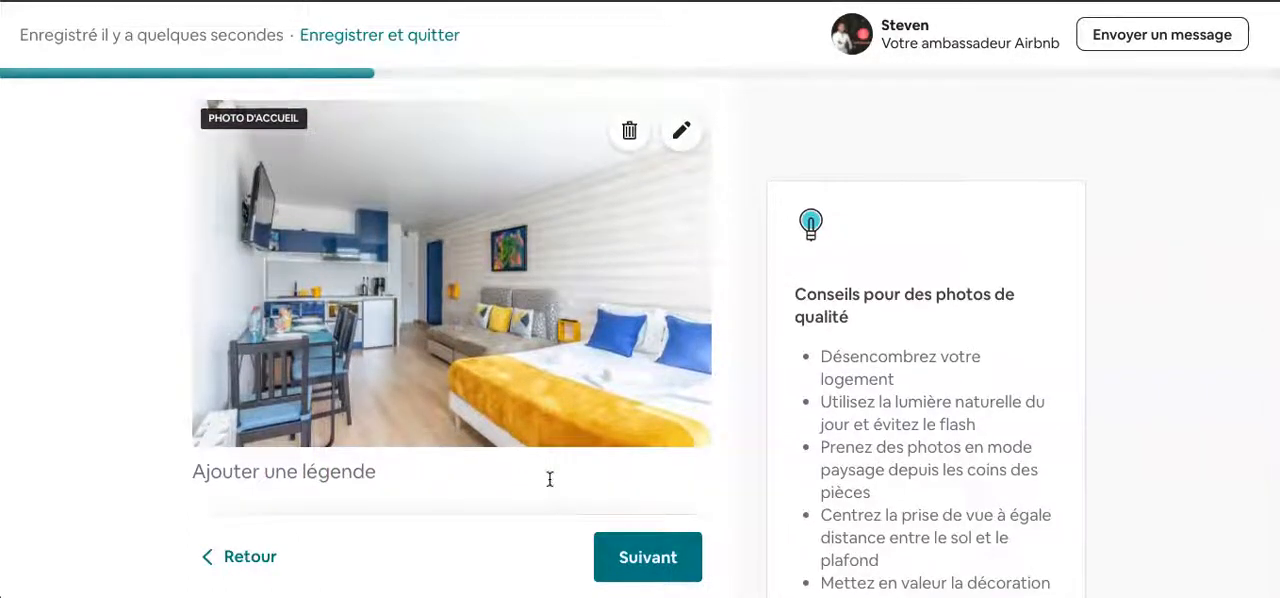
pyautogui.scroll(-2, 551, 503)
pyautogui.scroll(1, 554, 500)
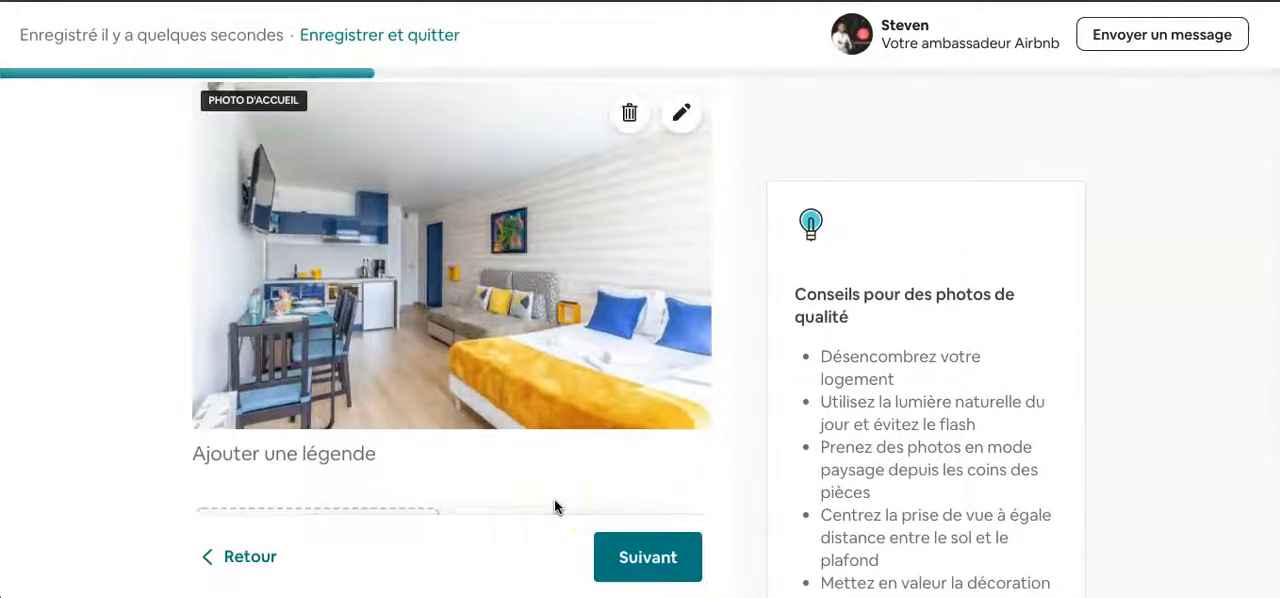
pyautogui.scroll(-3, 554, 500)
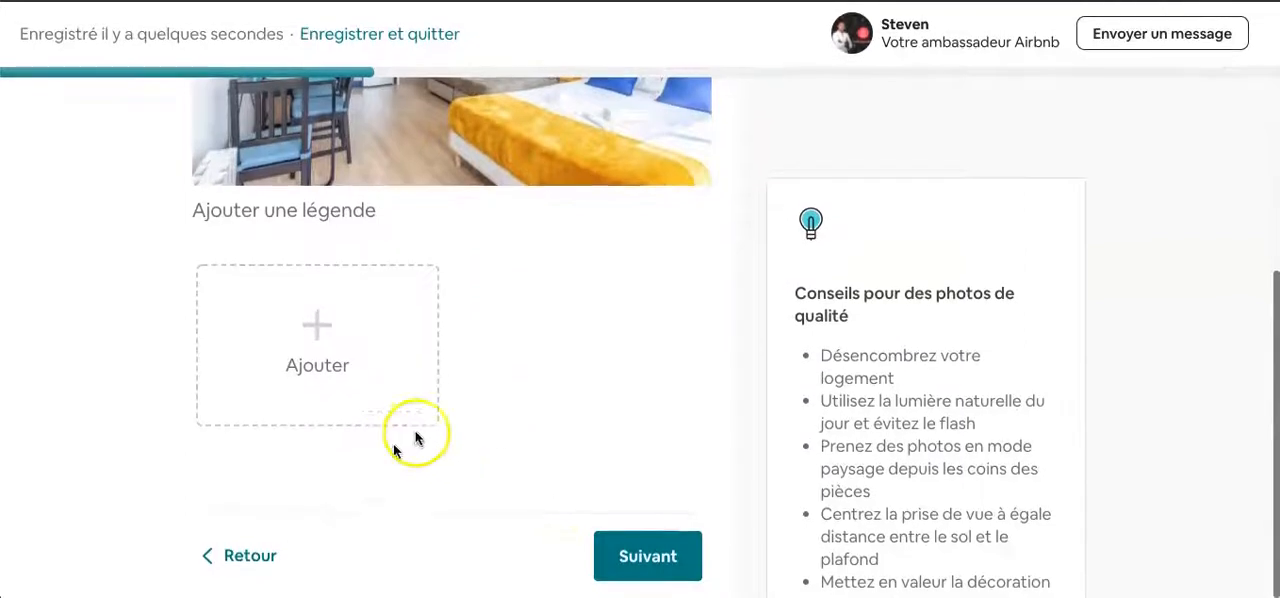
pyautogui.scroll(2, 583, 419)
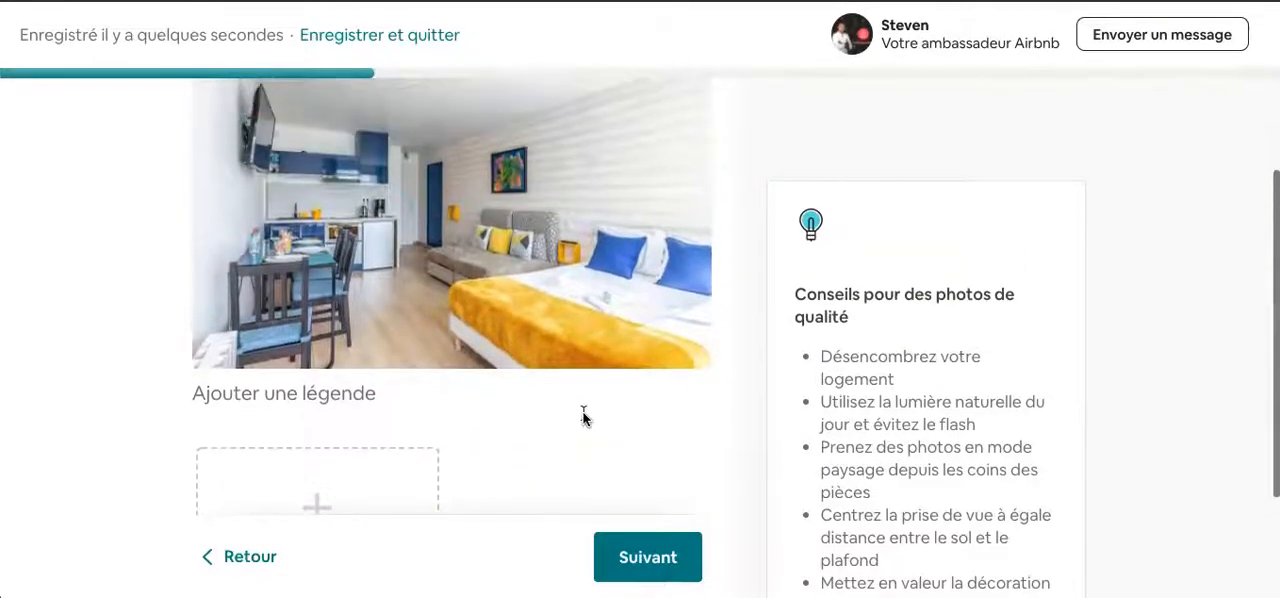
pyautogui.scroll(1, 583, 416)
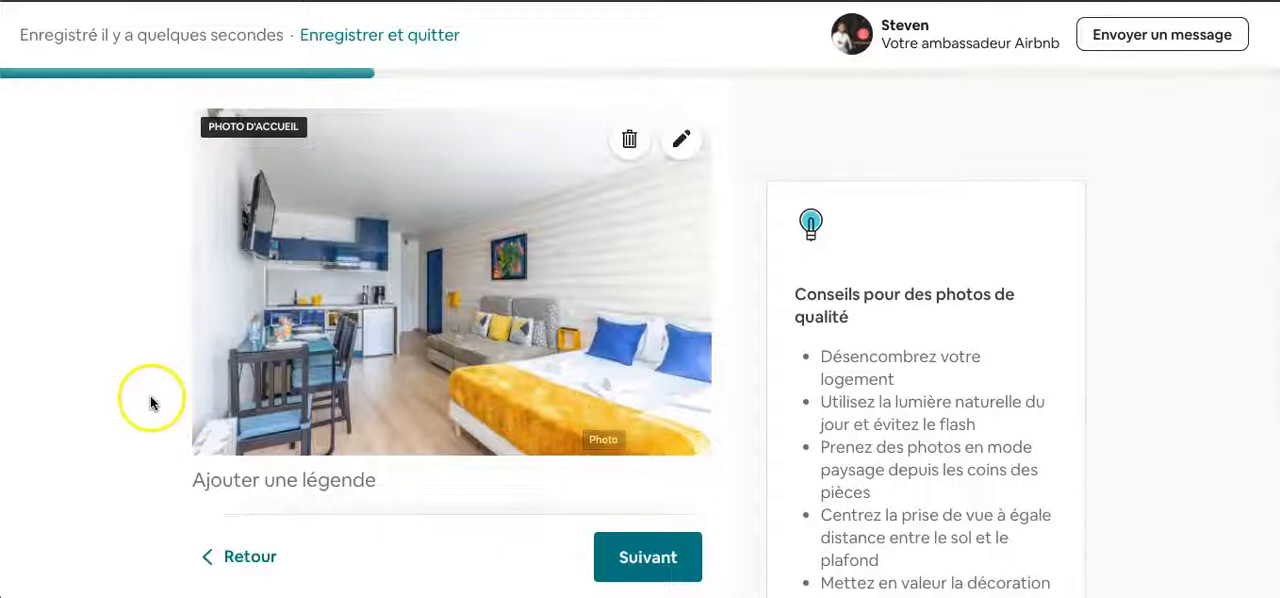
pyautogui.scroll(-1, 150, 400)
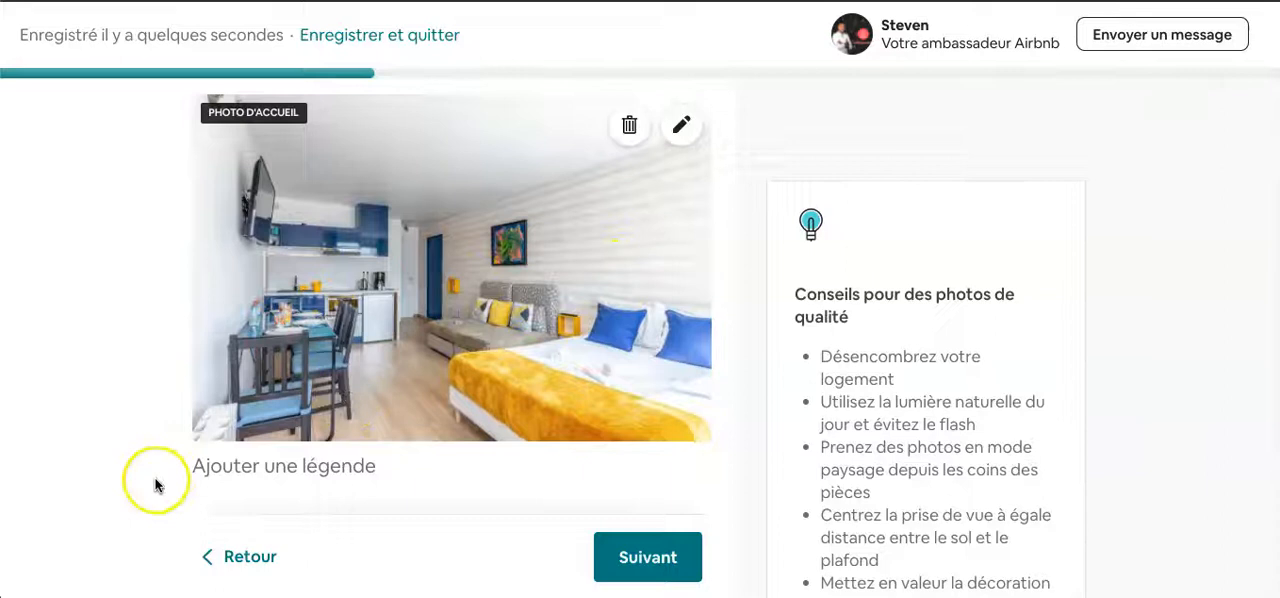
pyautogui.scroll(-1, 115, 493)
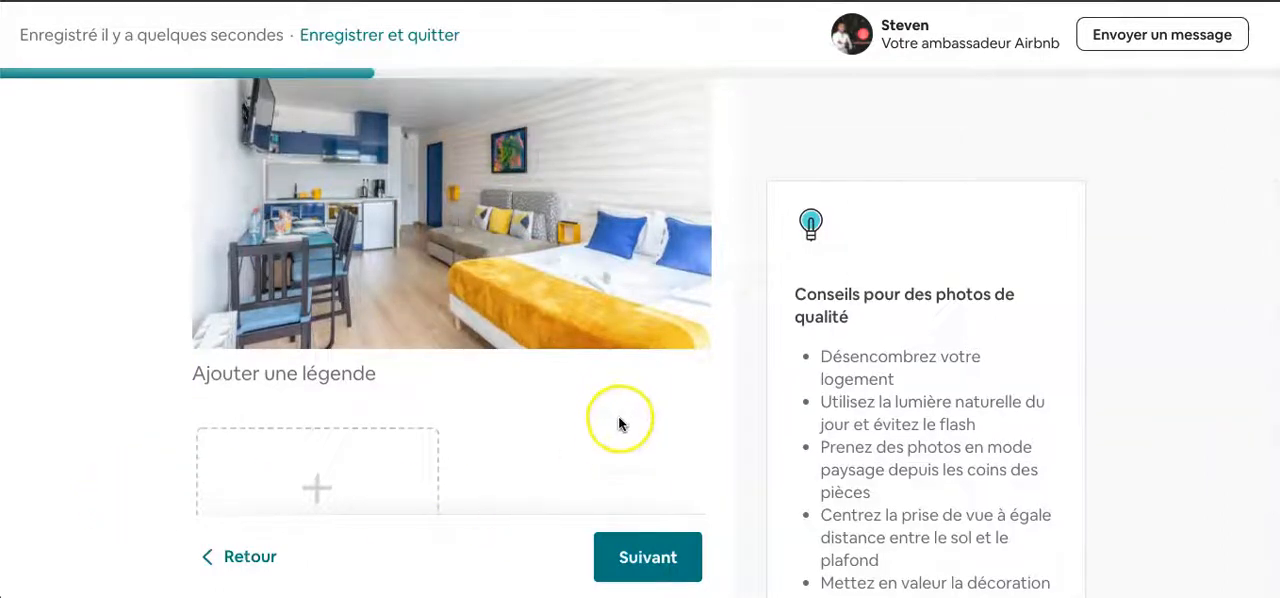
# - Keep the single cover photo without a caption and continue to the listing description
pyautogui.scroll(1, 618, 430)
pyautogui.scroll(-1, 618, 445)
pyautogui.click(645, 552)
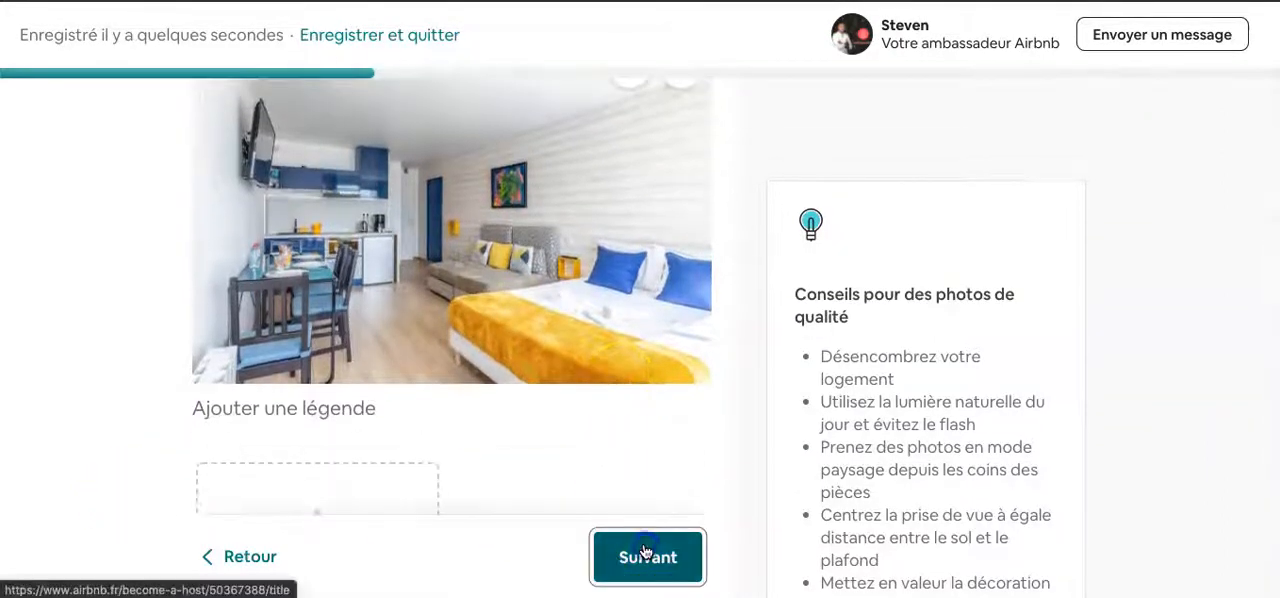
# - Consult the sample Anglet description and enter "logement studio biarritz 25m2" as the listing description
pyautogui.click(237, 371)
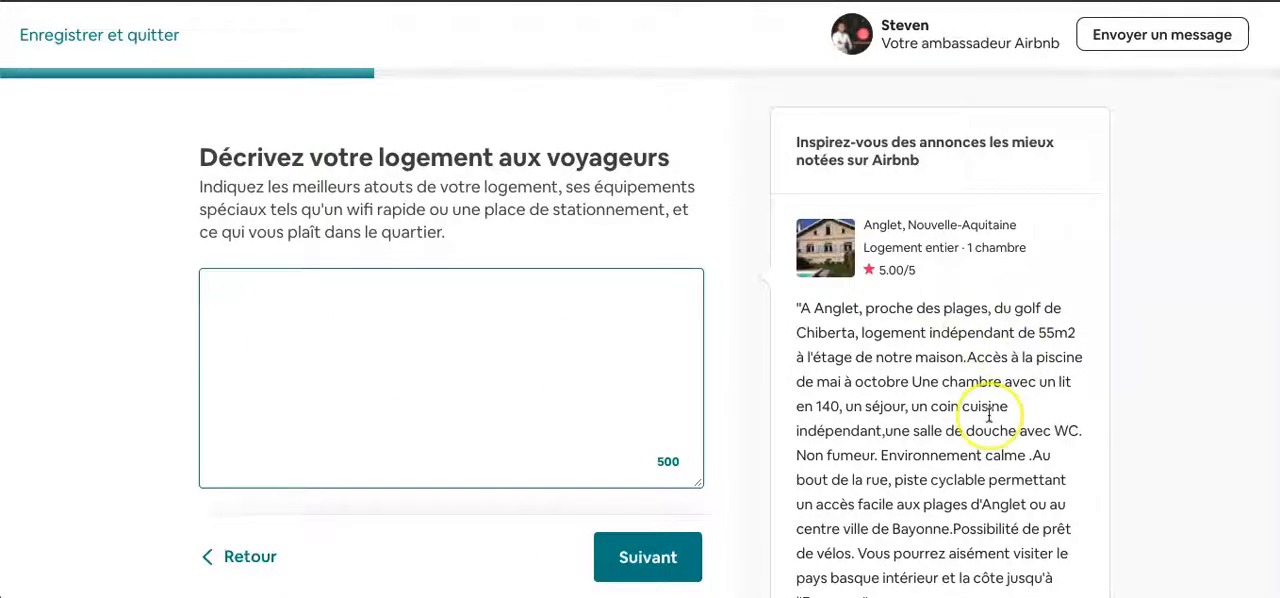
pyautogui.scroll(-1, 988, 415)
pyautogui.scroll(1, 860, 288)
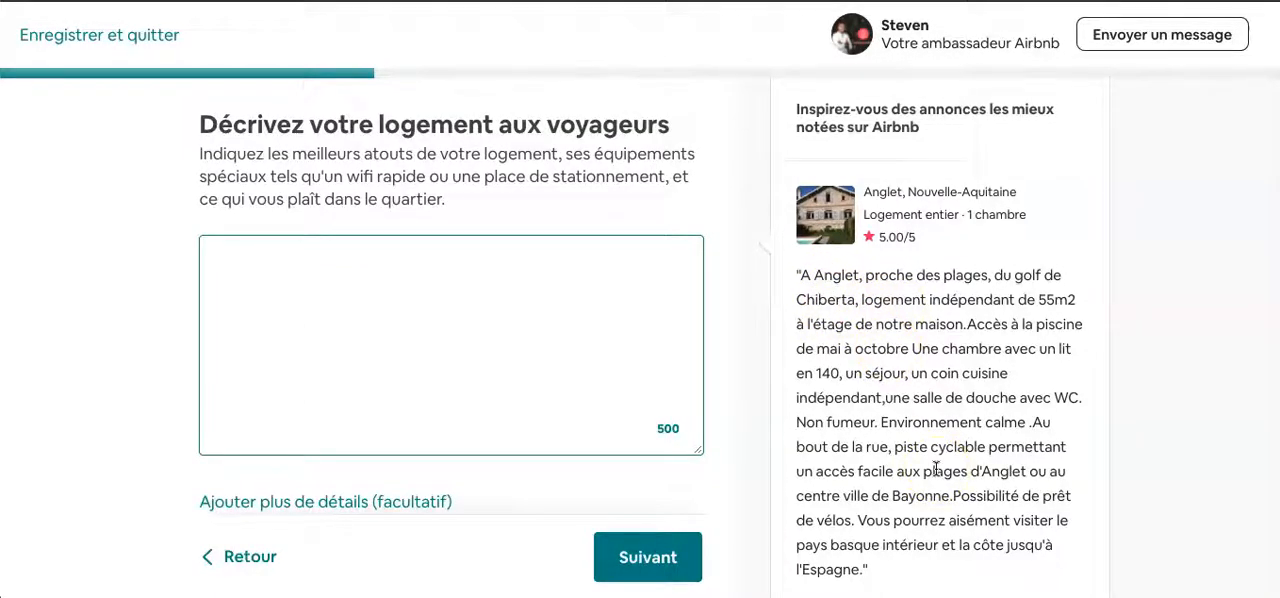
pyautogui.click(800, 279)
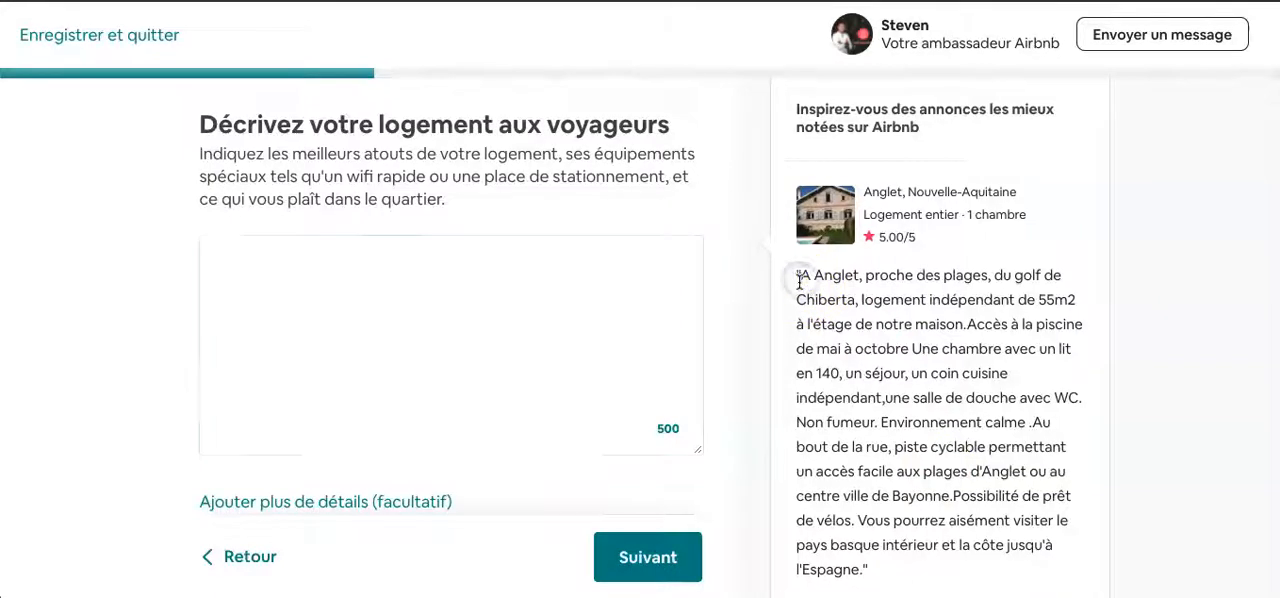
pyautogui.moveTo(800, 279); pyautogui.dragTo(1034, 357)
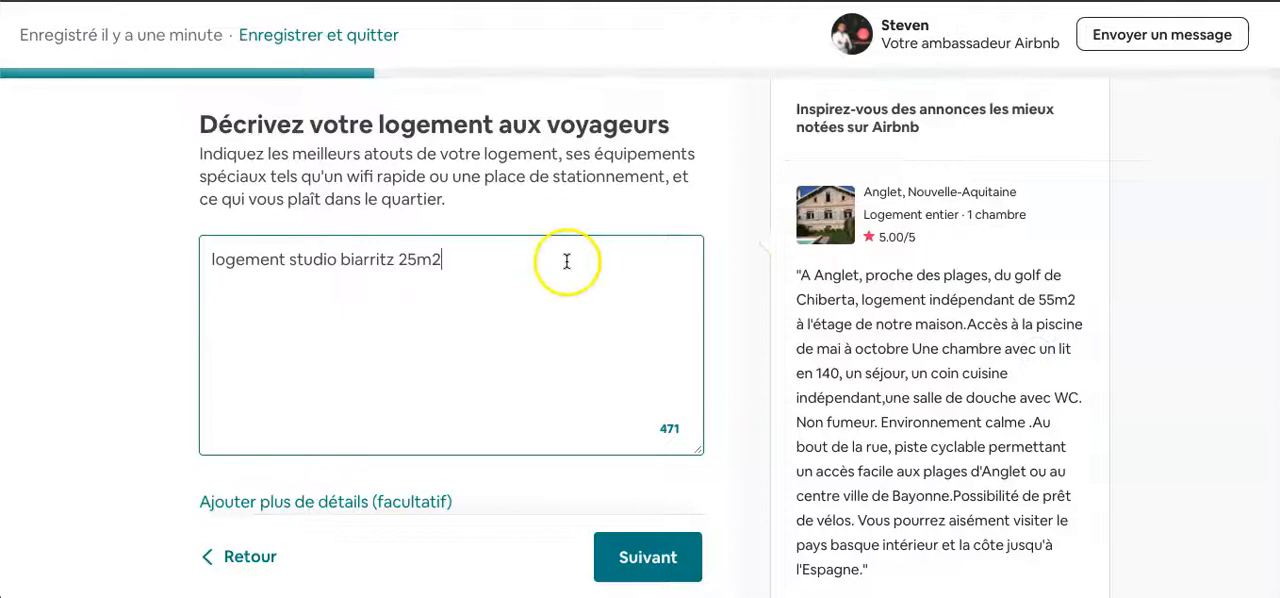
# - Highlight the whole description text and compare it with the sample description of the Anglet listing
pyautogui.click(474, 253)
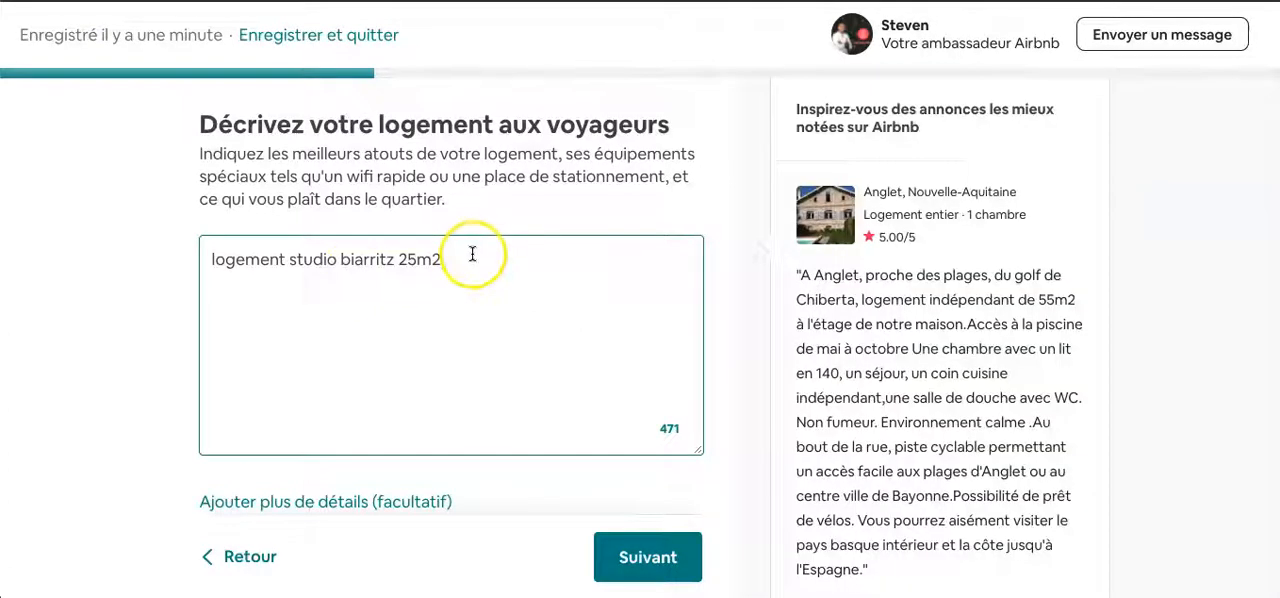
pyautogui.moveTo(472, 255); pyautogui.dragTo(210, 260)
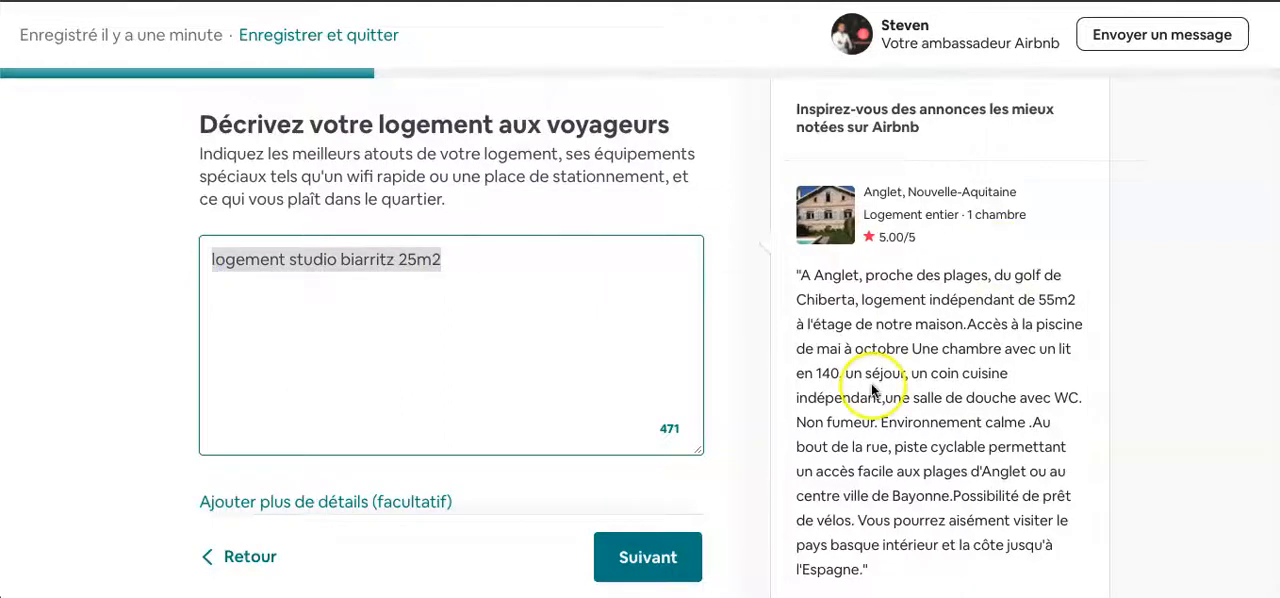
pyautogui.scroll(-1, 875, 390)
pyautogui.scroll(1, 529, 250)
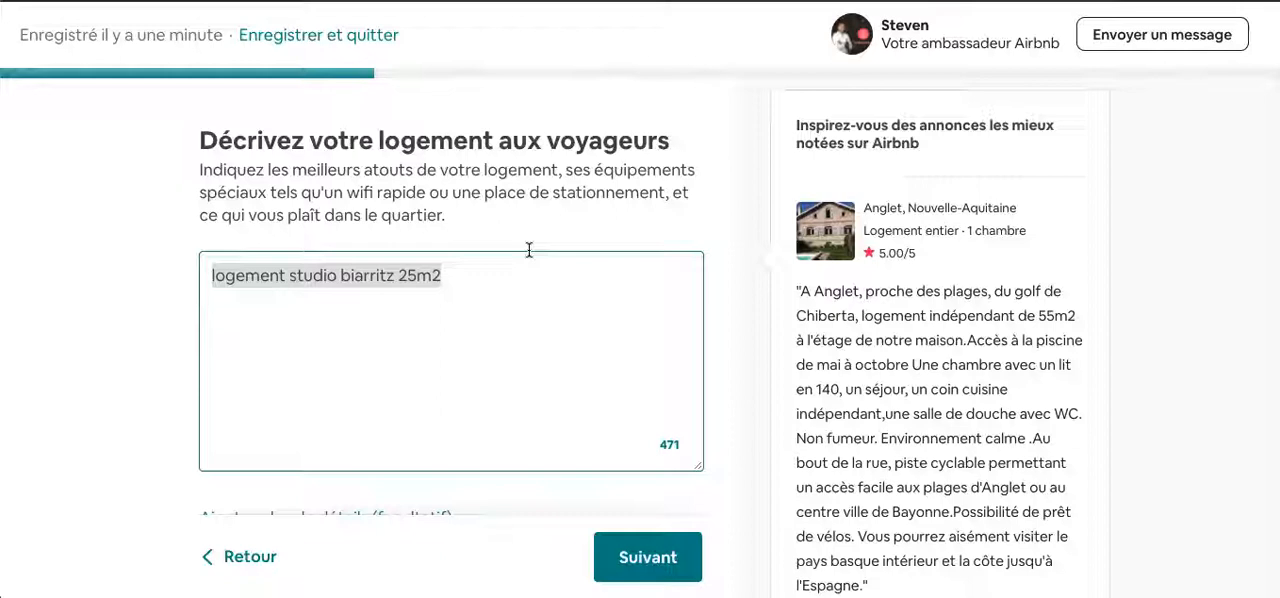
# - Open the additional optional detail fields below the listing description
pyautogui.scroll(-1, 529, 250)
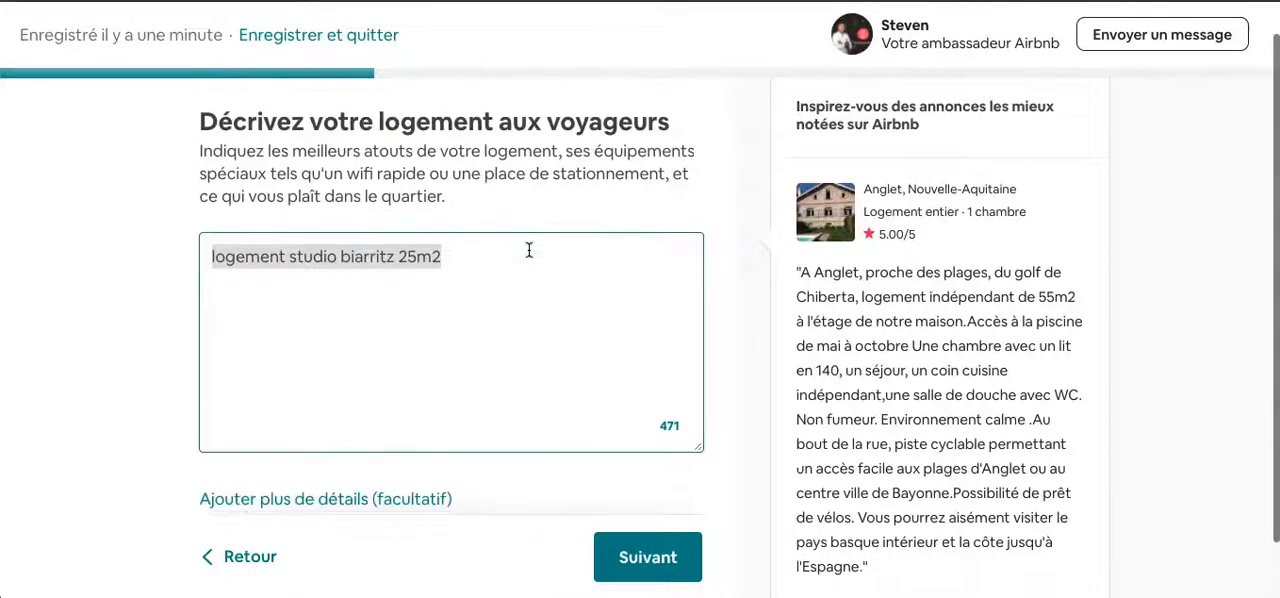
pyautogui.scroll(-1, 529, 250)
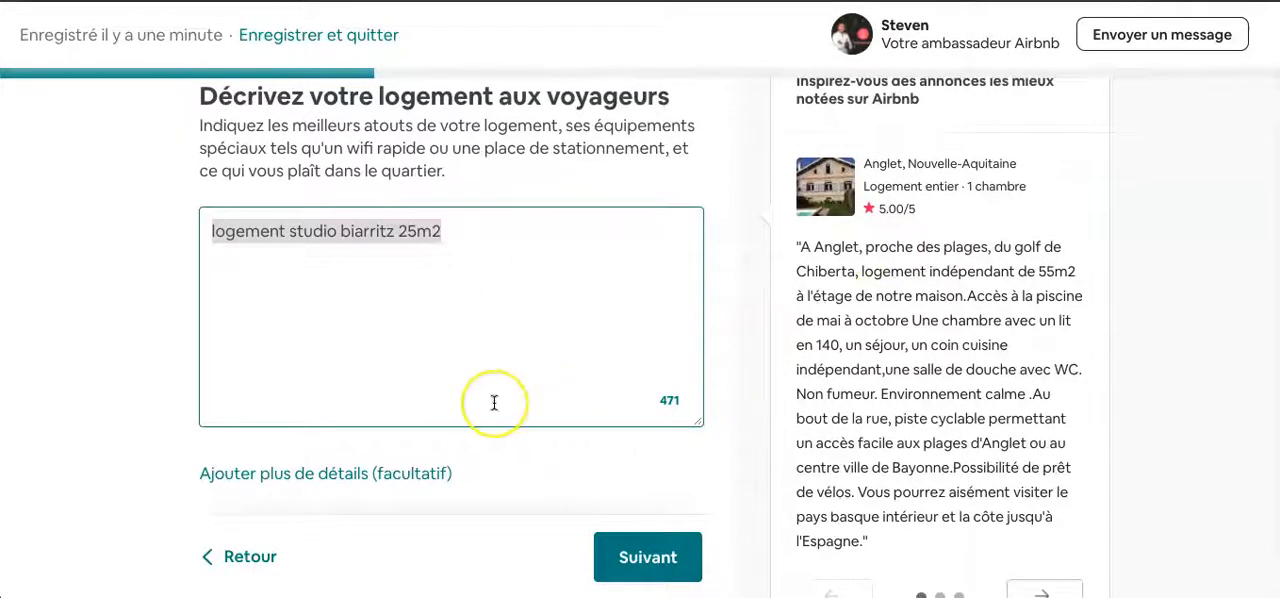
pyautogui.scroll(-1, 493, 402)
pyautogui.scroll(1, 494, 403)
pyautogui.scroll(-1, 494, 403)
pyautogui.scroll(1, 494, 403)
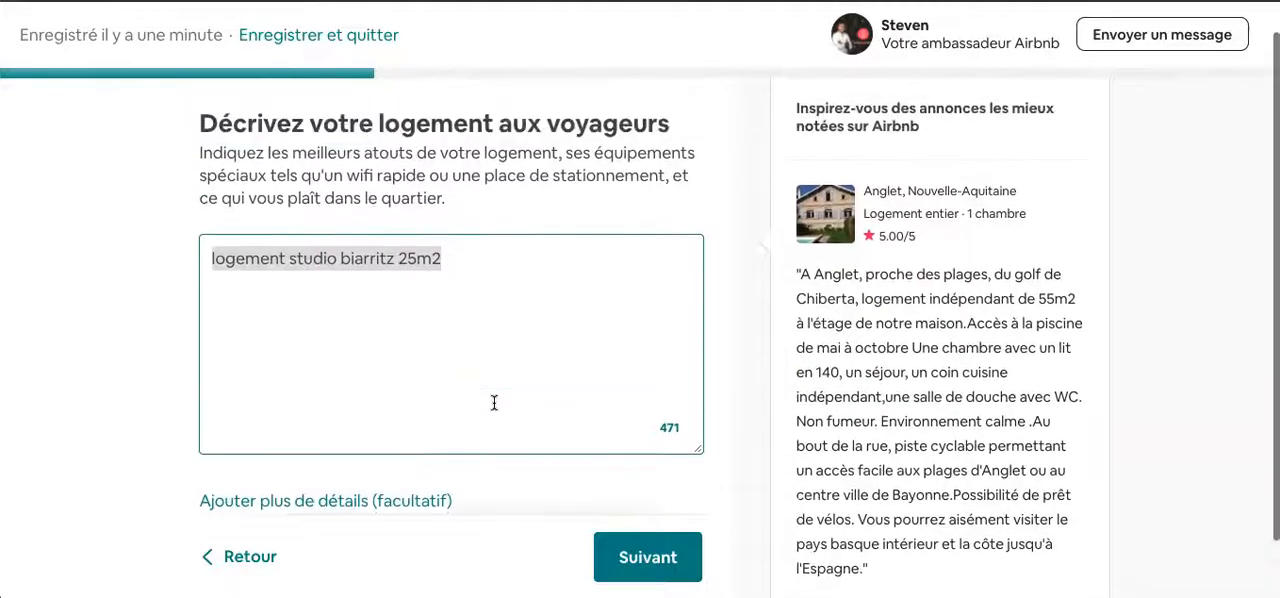
pyautogui.scroll(-2, 494, 403)
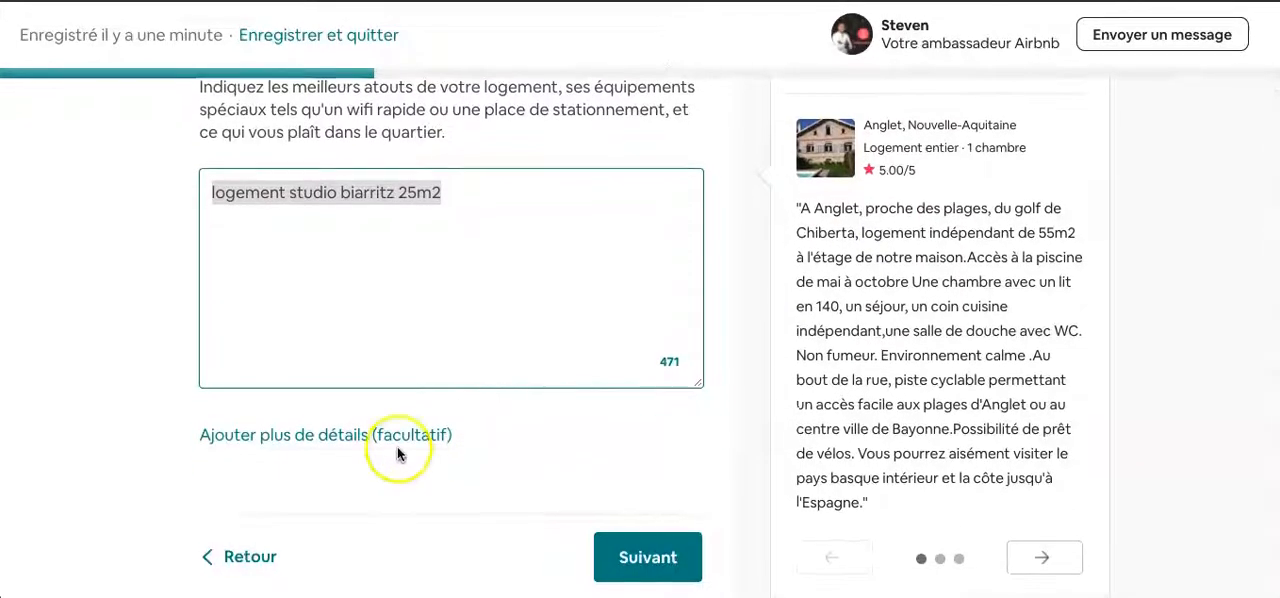
pyautogui.click(296, 437)
# - Examine the optional fields about the accommodation, interaction with guests, neighbourhood and getting around
pyautogui.scroll(-3, 294, 446)
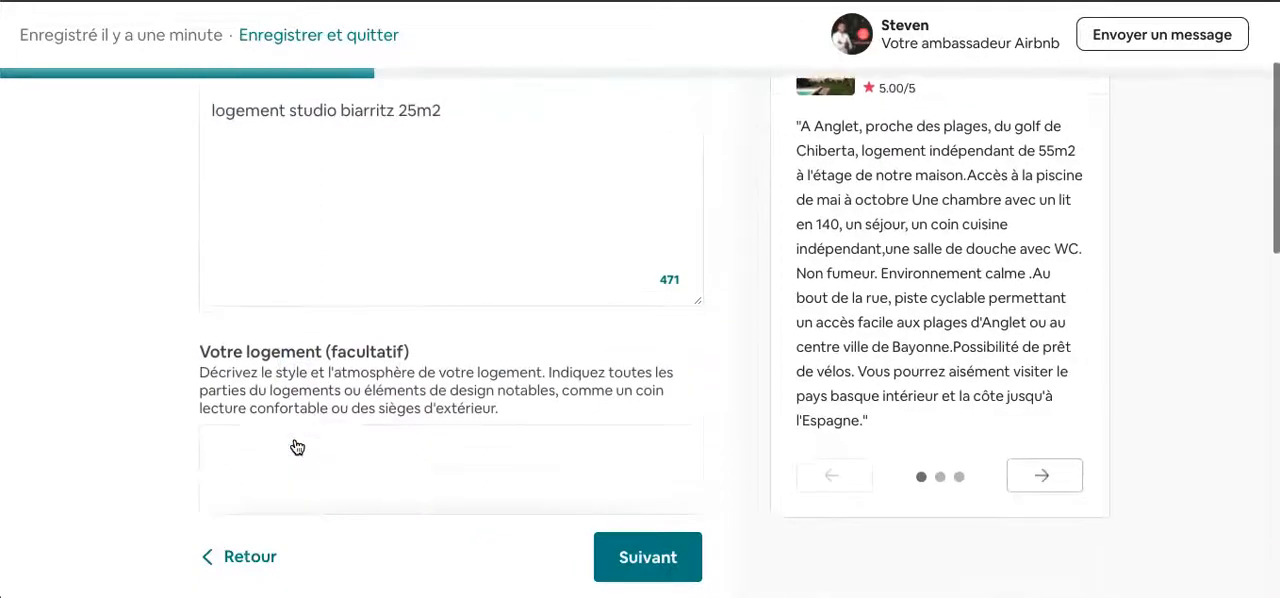
pyautogui.scroll(-1, 330, 310)
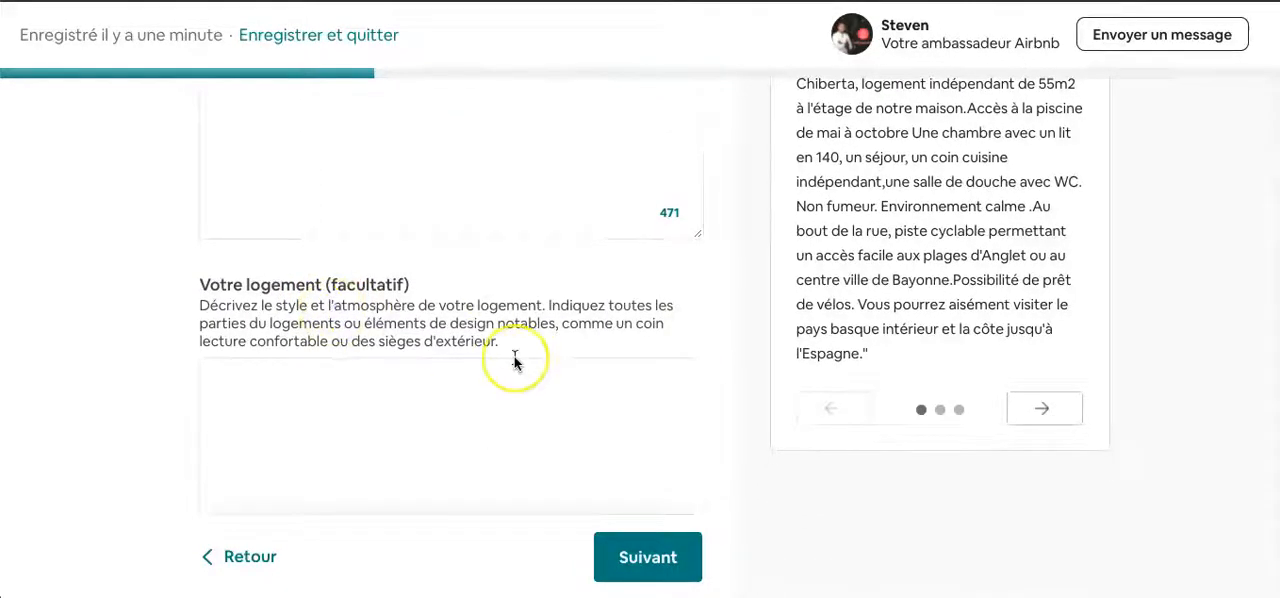
pyautogui.scroll(-2, 514, 360)
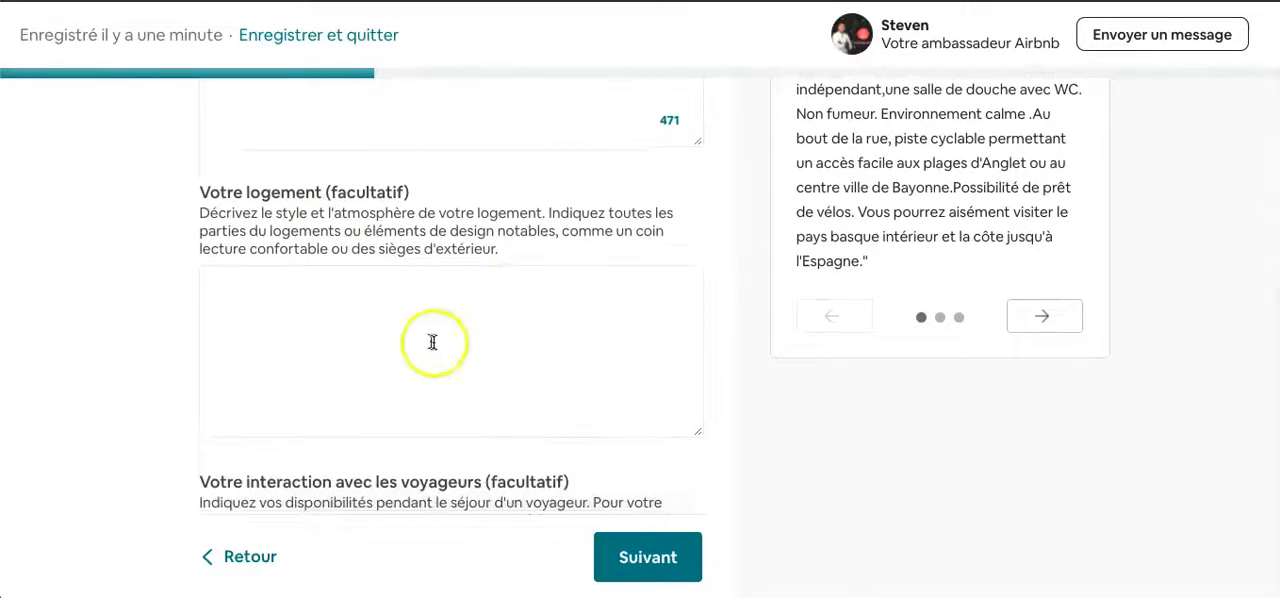
pyautogui.scroll(-4, 425, 340)
pyautogui.scroll(-7, 366, 411)
pyautogui.scroll(10, 366, 411)
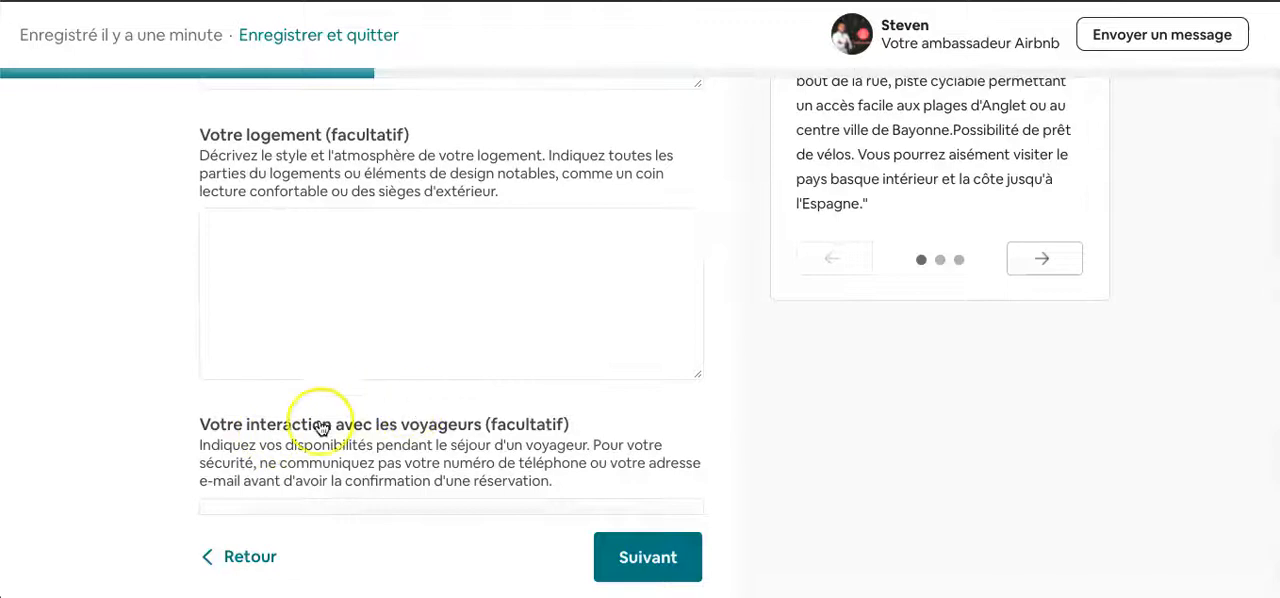
pyautogui.scroll(-6, 314, 432)
pyautogui.scroll(-11, 314, 434)
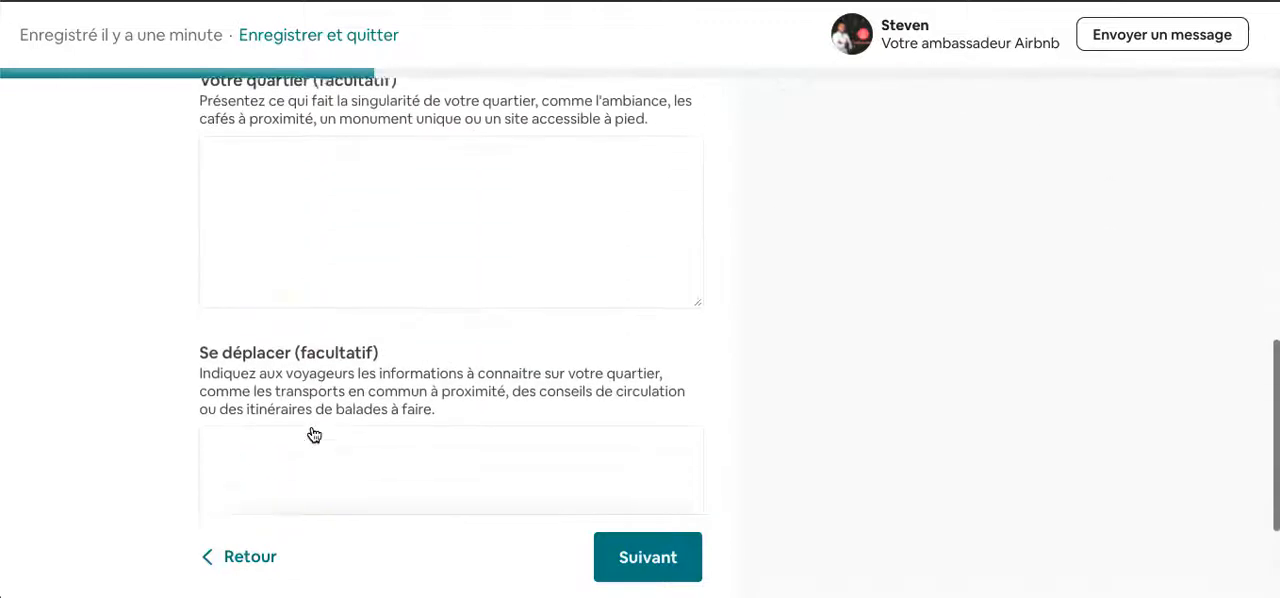
pyautogui.scroll(15, 445, 308)
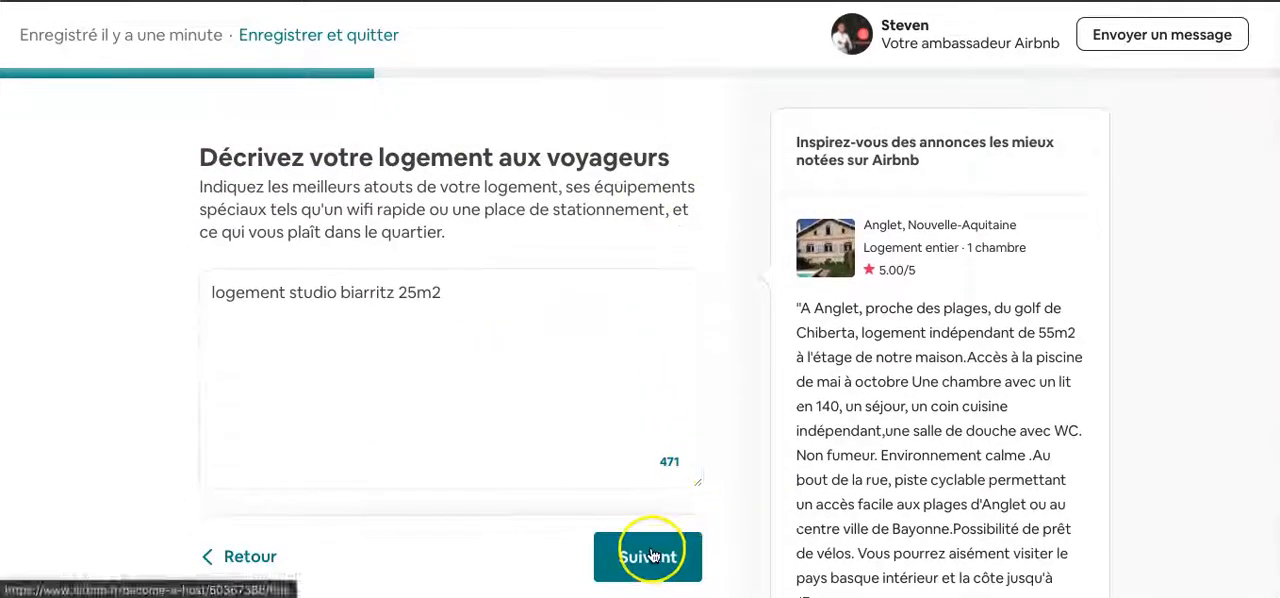
# - Reuse the description text "logement studio biarritz 25m2" as the listing title and continue to the profile photo
pyautogui.click(387, 296)
pyautogui.tripleClick(387, 296)
pyautogui.hotkey('ctrl', 'c')
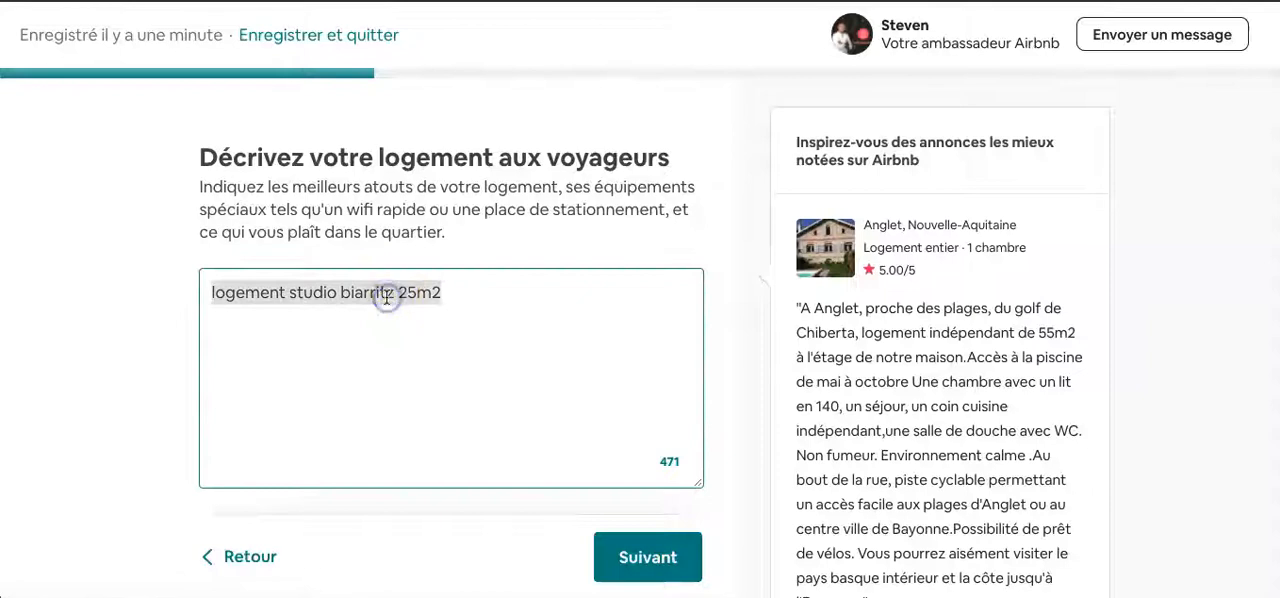
pyautogui.click(663, 557)
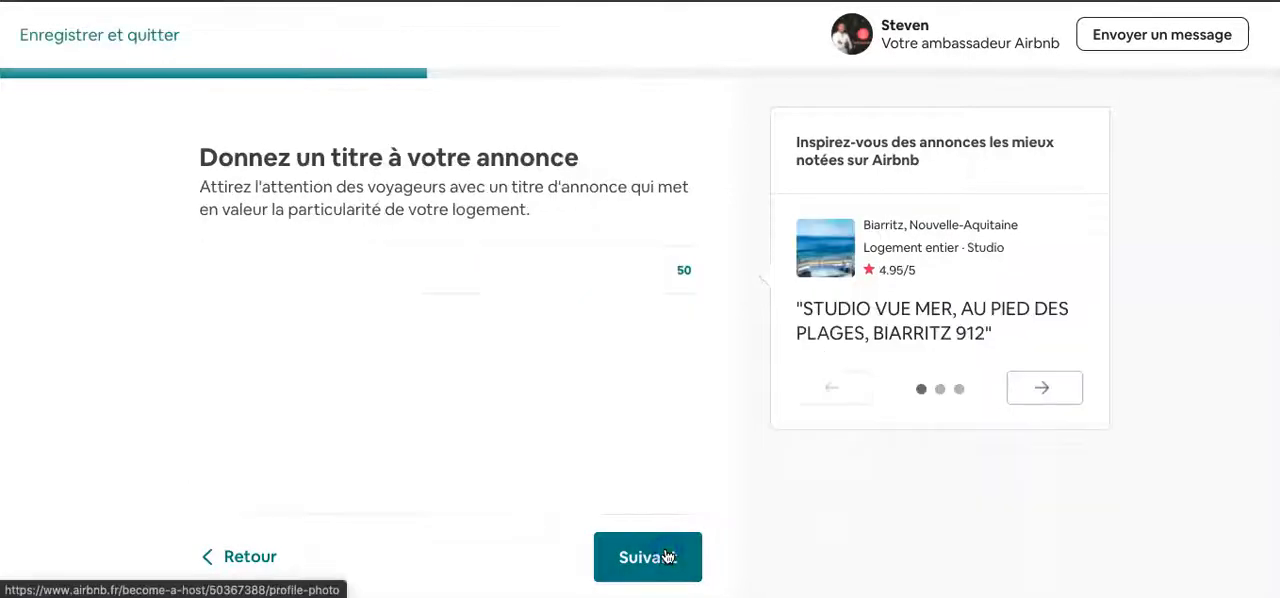
pyautogui.click(414, 269)
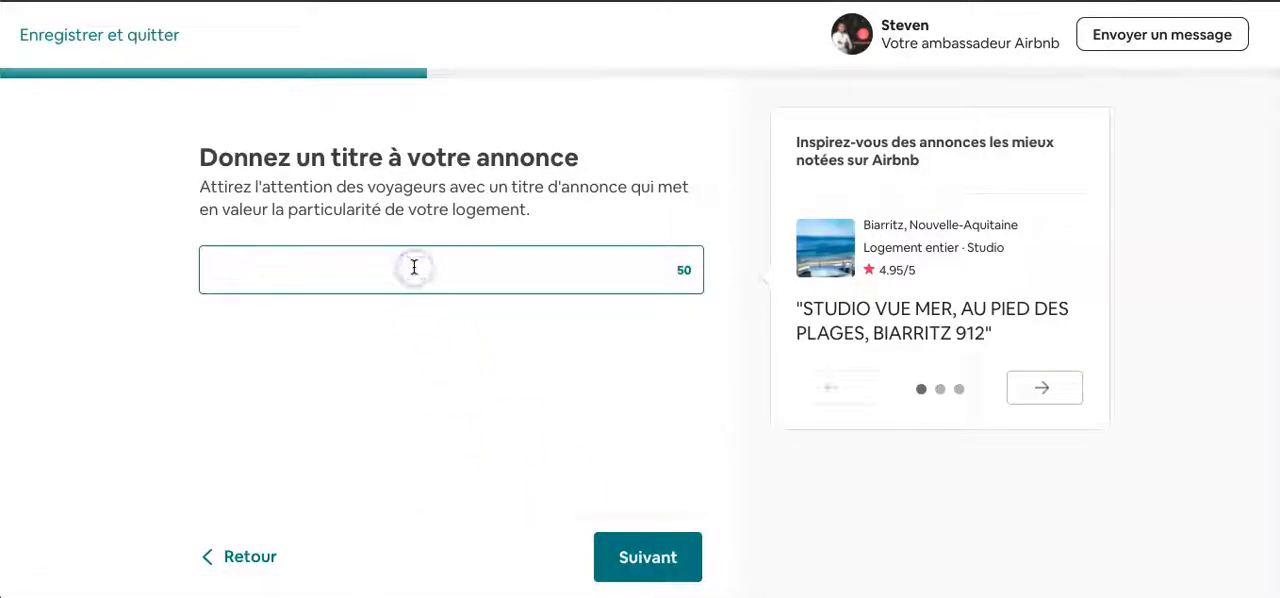
pyautogui.hotkey('ctrl', 'v')
pyautogui.click(143, 314)
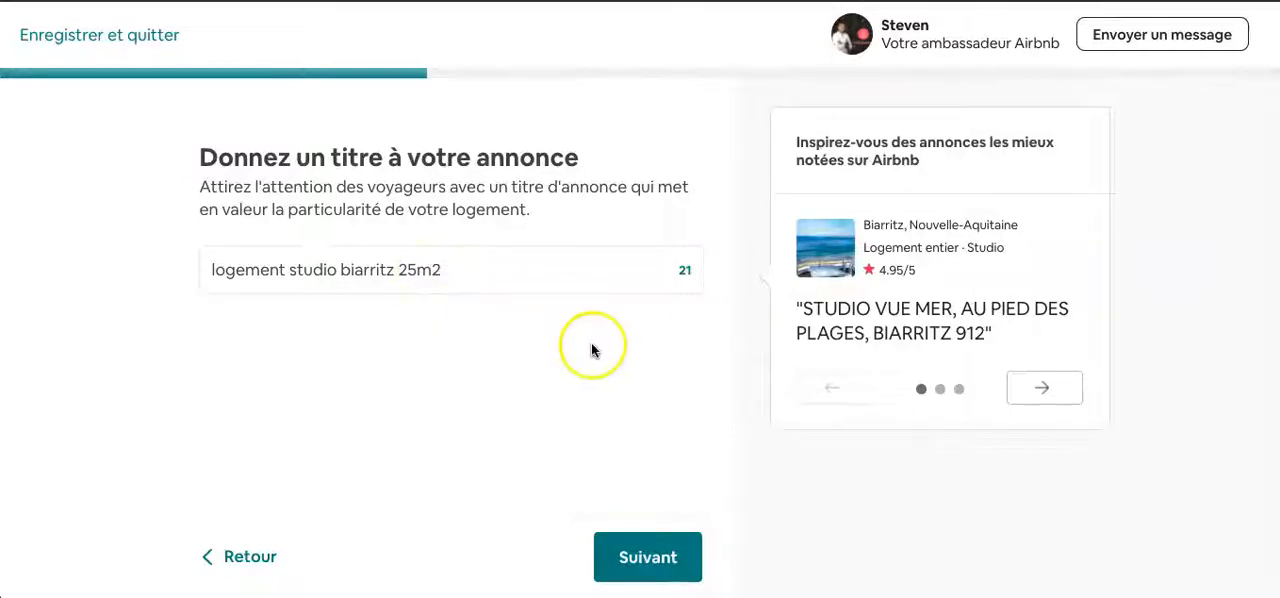
pyautogui.click(620, 555)
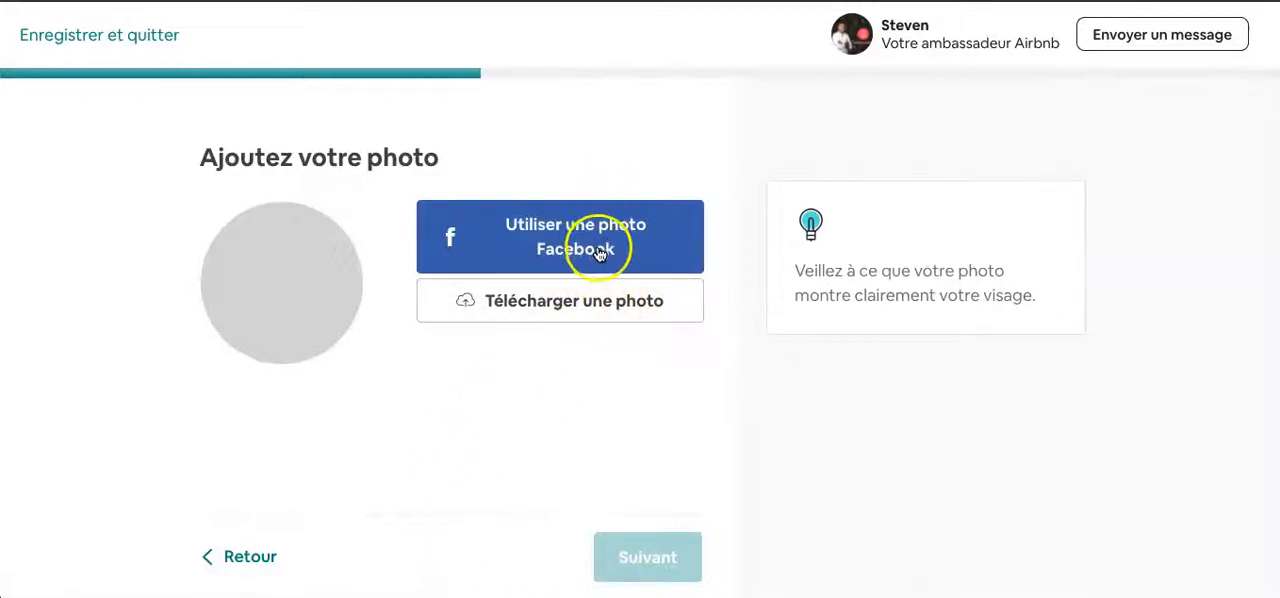
# - Upload a host profile photo and keep the verified mobile number available for guests to use as contact
pyautogui.click(567, 317)
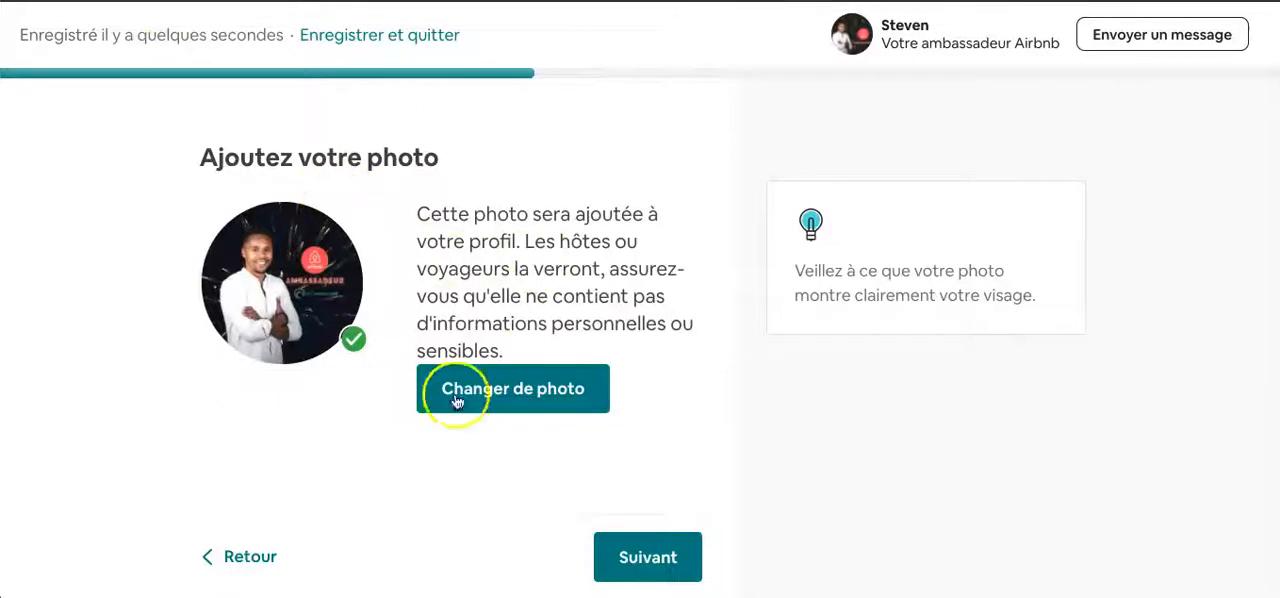
pyautogui.click(655, 566)
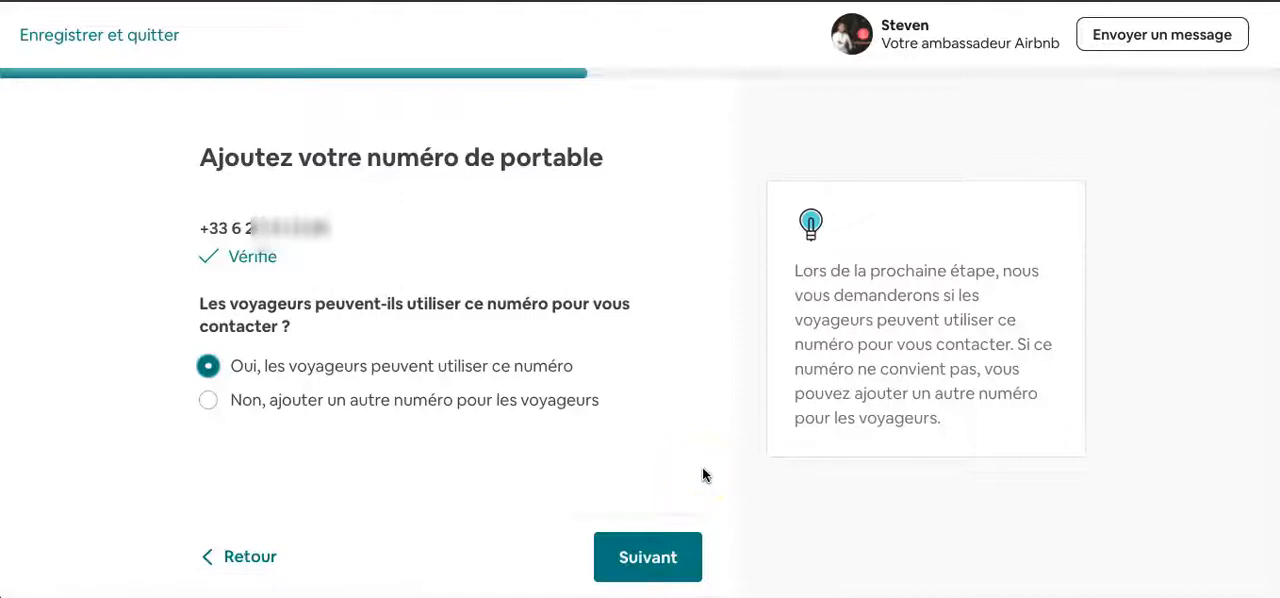
pyautogui.click(645, 550)
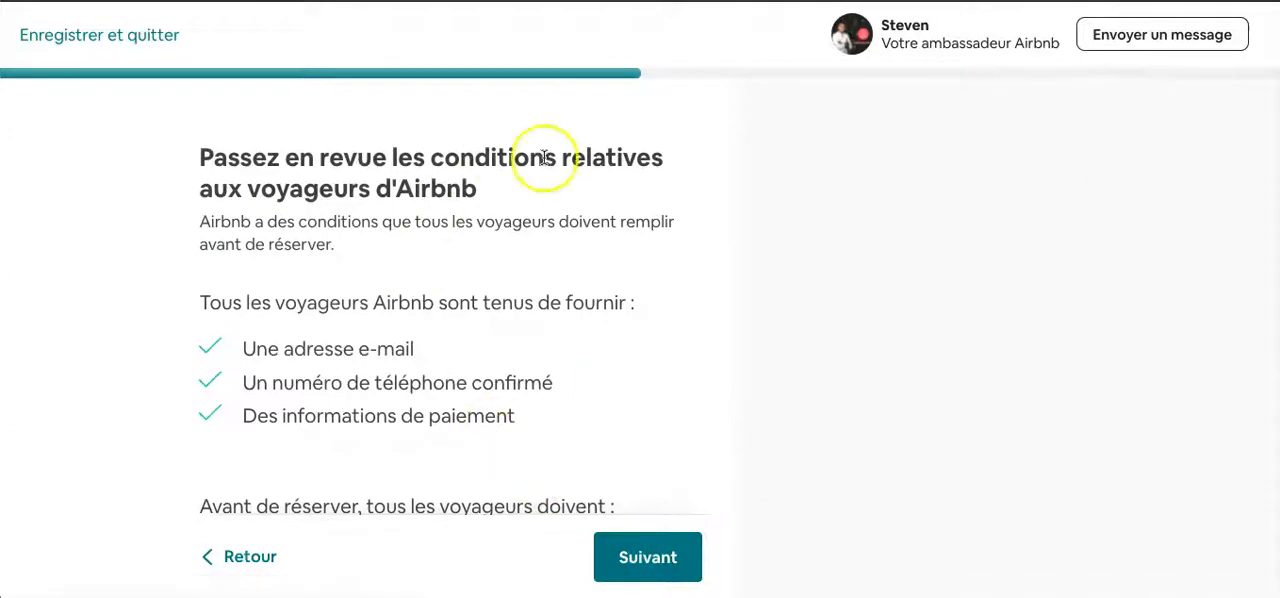
# - Review the guest requirements, add "Pièce d'identité officielle téléchargée sur Airbnb" as an extra condition, and continue to the house rules
pyautogui.scroll(-2, 350, 345)
pyautogui.scroll(1, 351, 347)
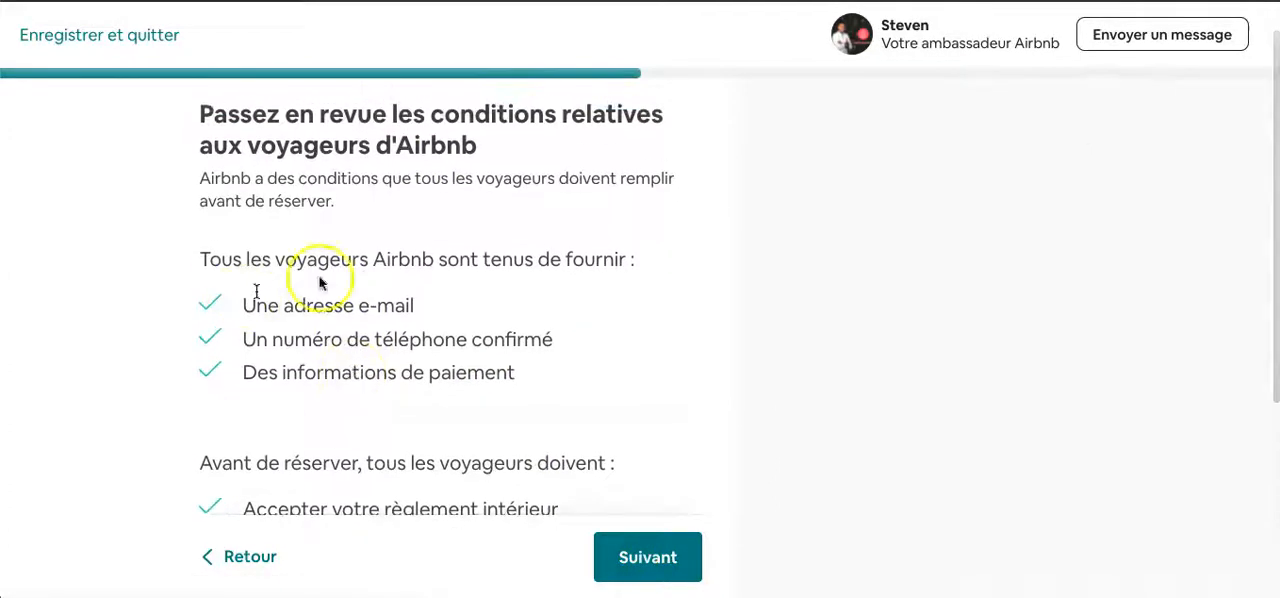
pyautogui.scroll(-2, 503, 266)
pyautogui.scroll(-3, 503, 266)
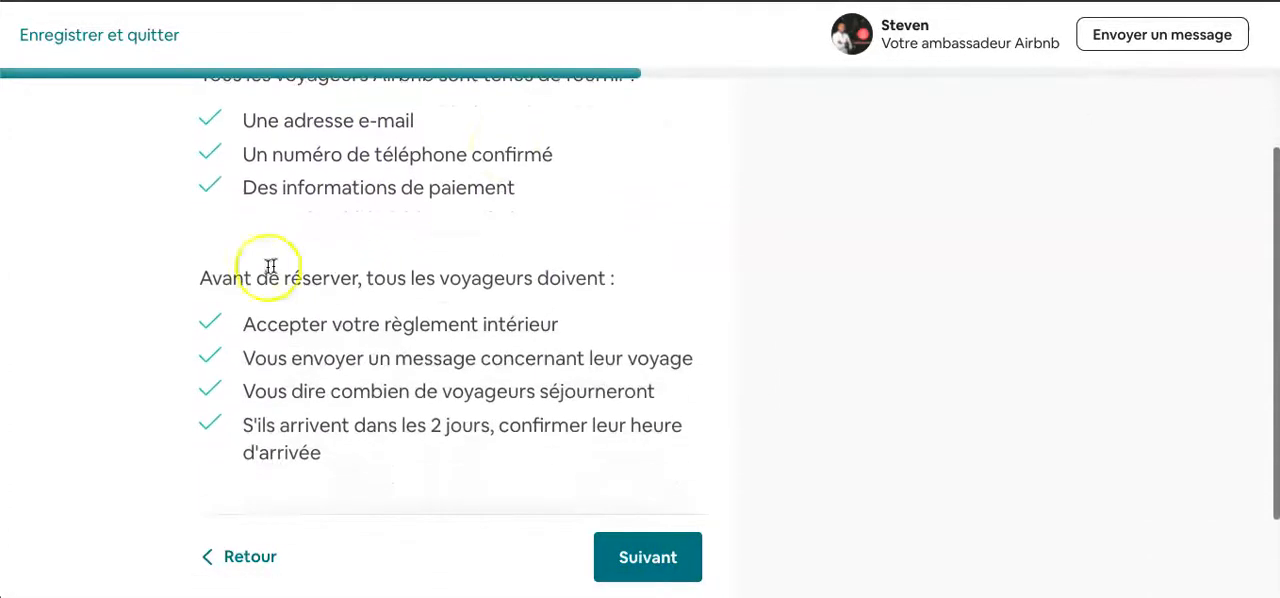
pyautogui.scroll(-1, 411, 358)
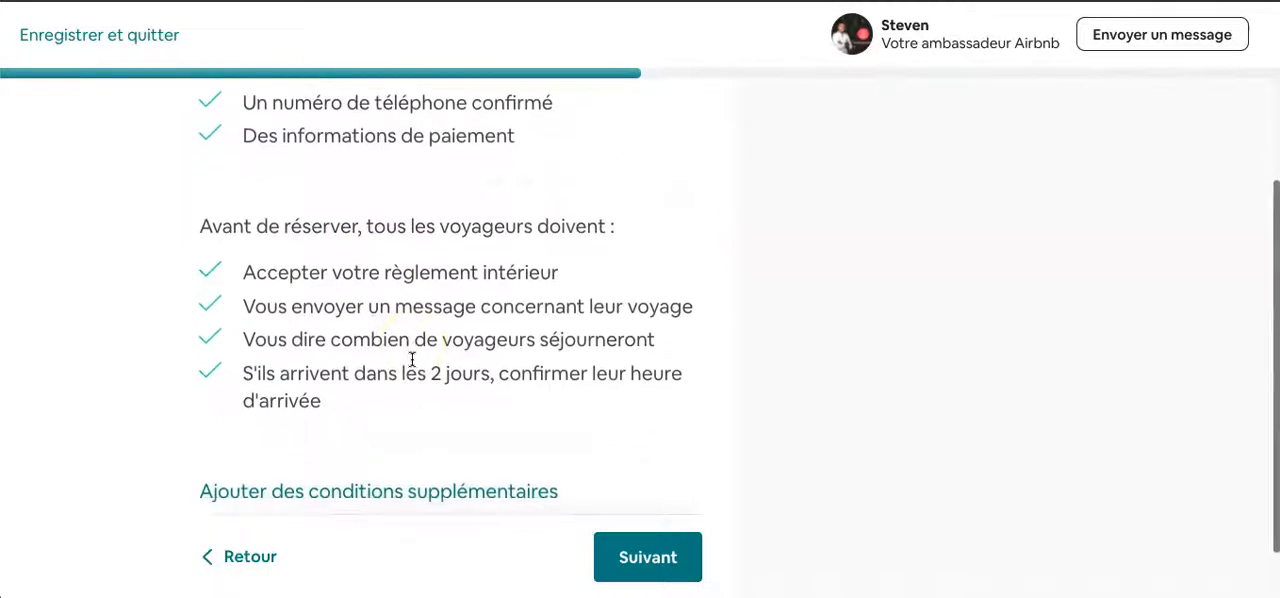
pyautogui.scroll(-1, 446, 279)
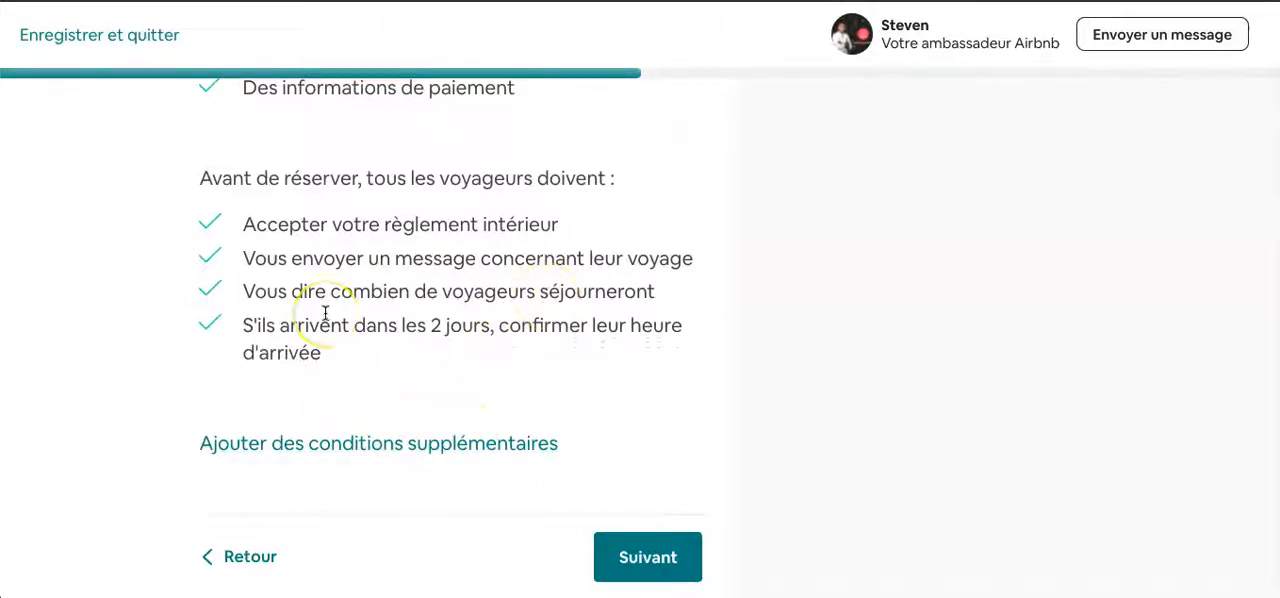
pyautogui.click(377, 443)
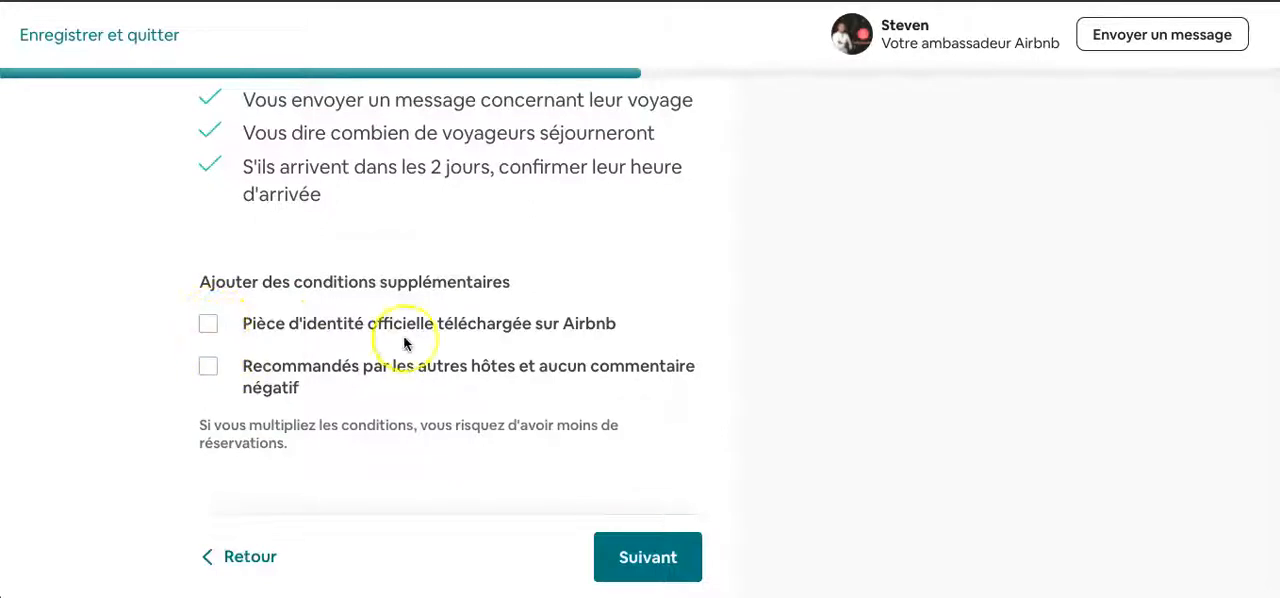
pyautogui.click(207, 324)
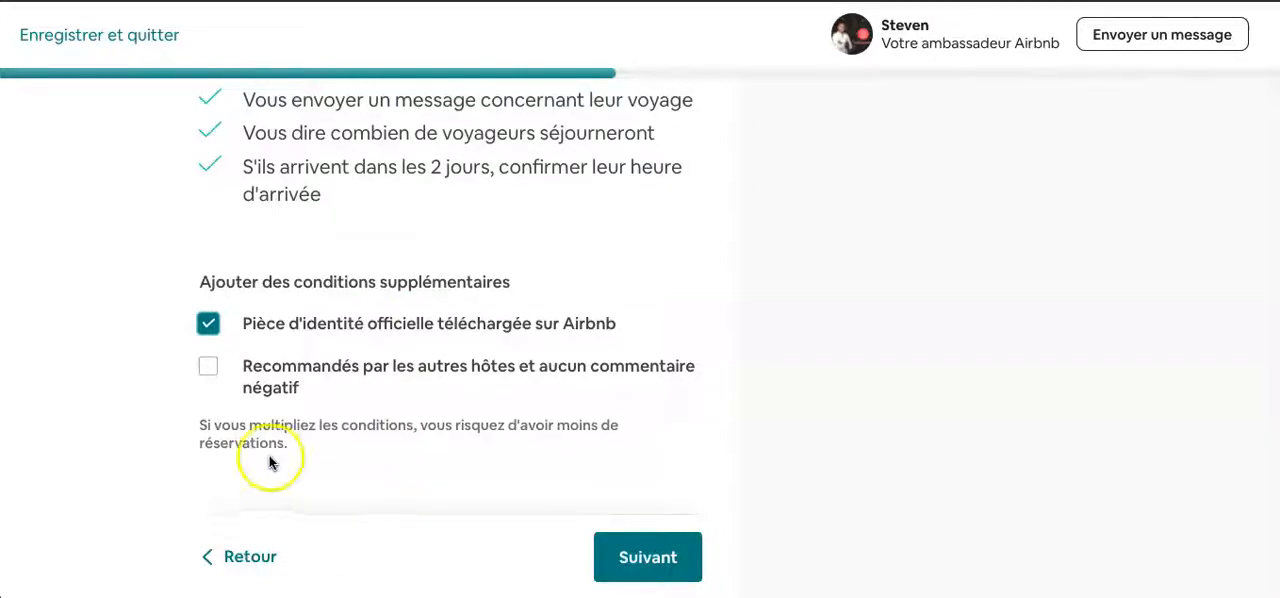
pyautogui.scroll(-1, 528, 474)
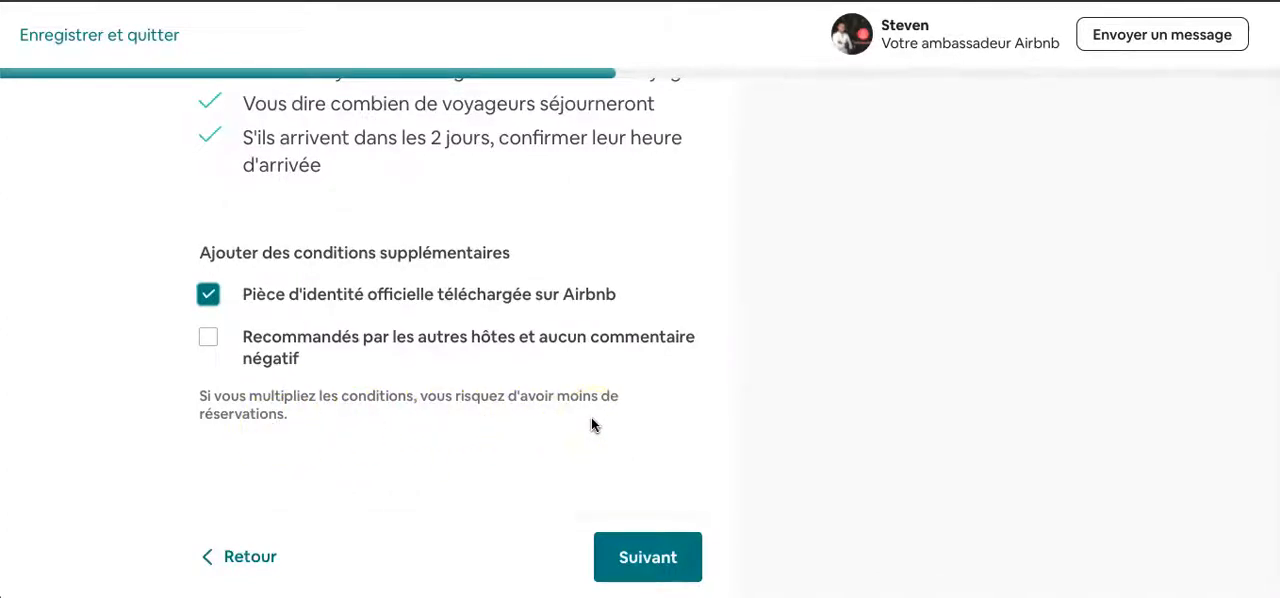
pyautogui.scroll(2, 634, 470)
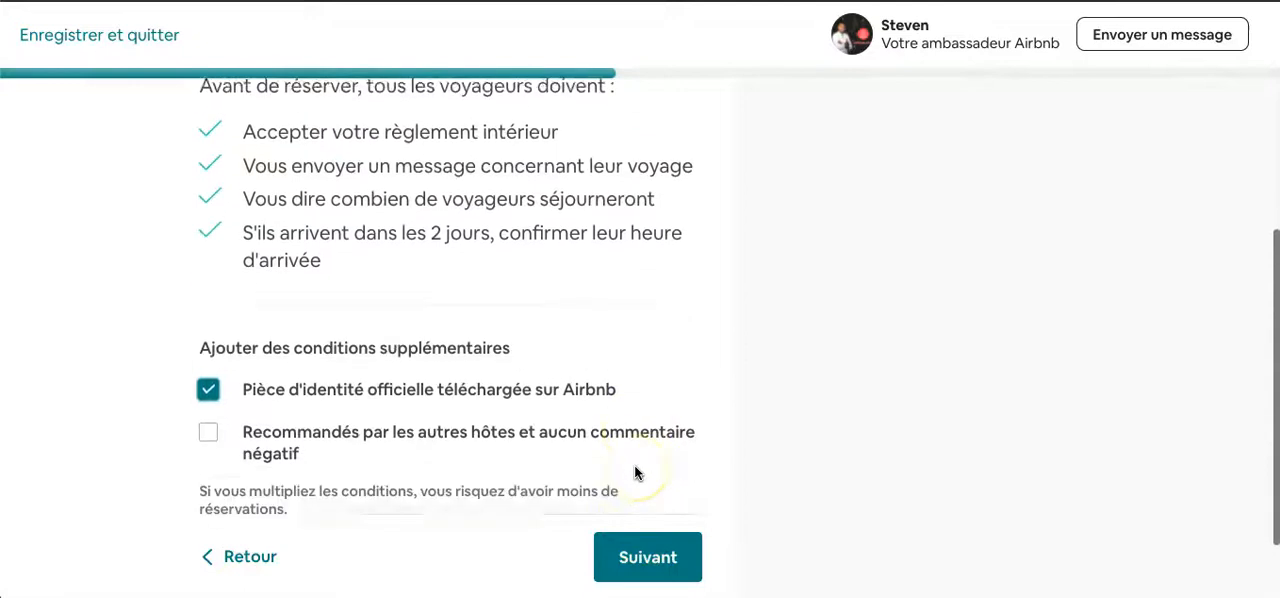
pyautogui.click(623, 557)
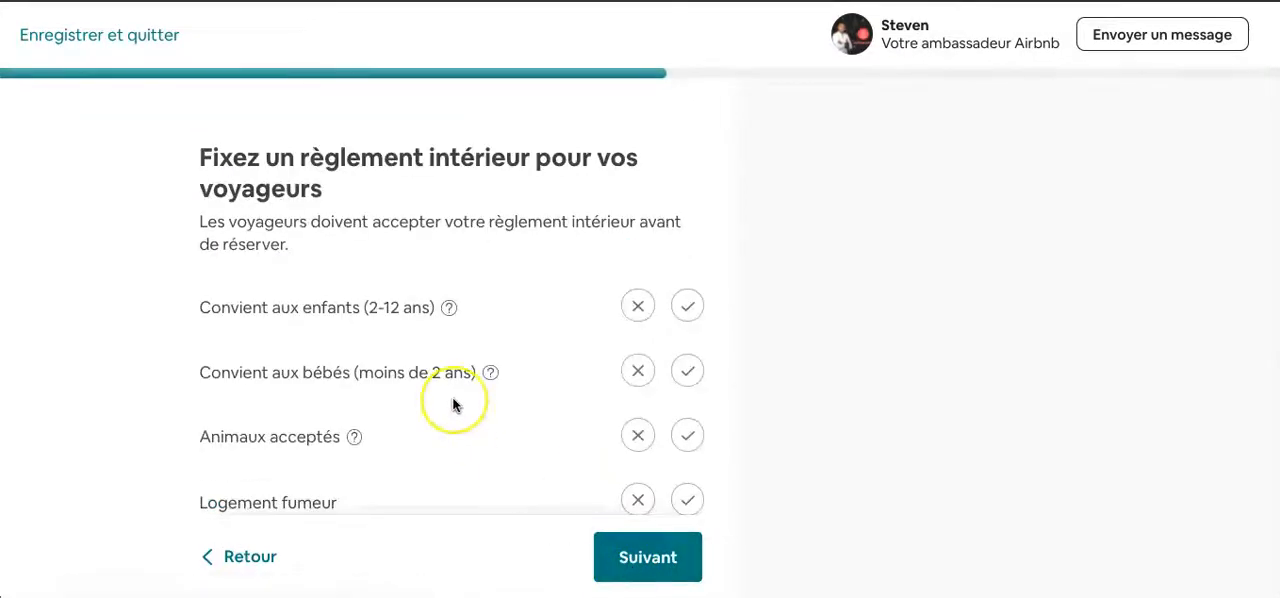
# - Set the house rules to accept children aged 2-12 and babies under 2, and refuse pets, smoking and events
pyautogui.scroll(-1, 457, 403)
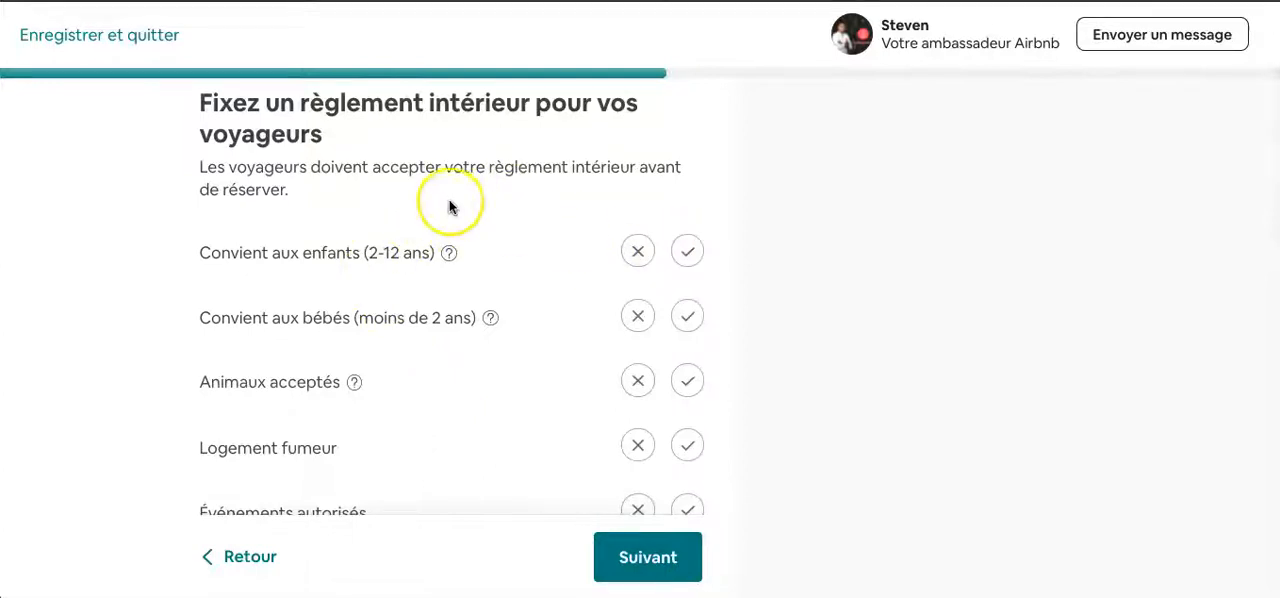
pyautogui.scroll(1, 557, 252)
pyautogui.click(688, 275)
pyautogui.click(688, 339)
pyautogui.click(638, 403)
pyautogui.scroll(-2, 645, 409)
pyautogui.click(639, 339)
pyautogui.click(638, 401)
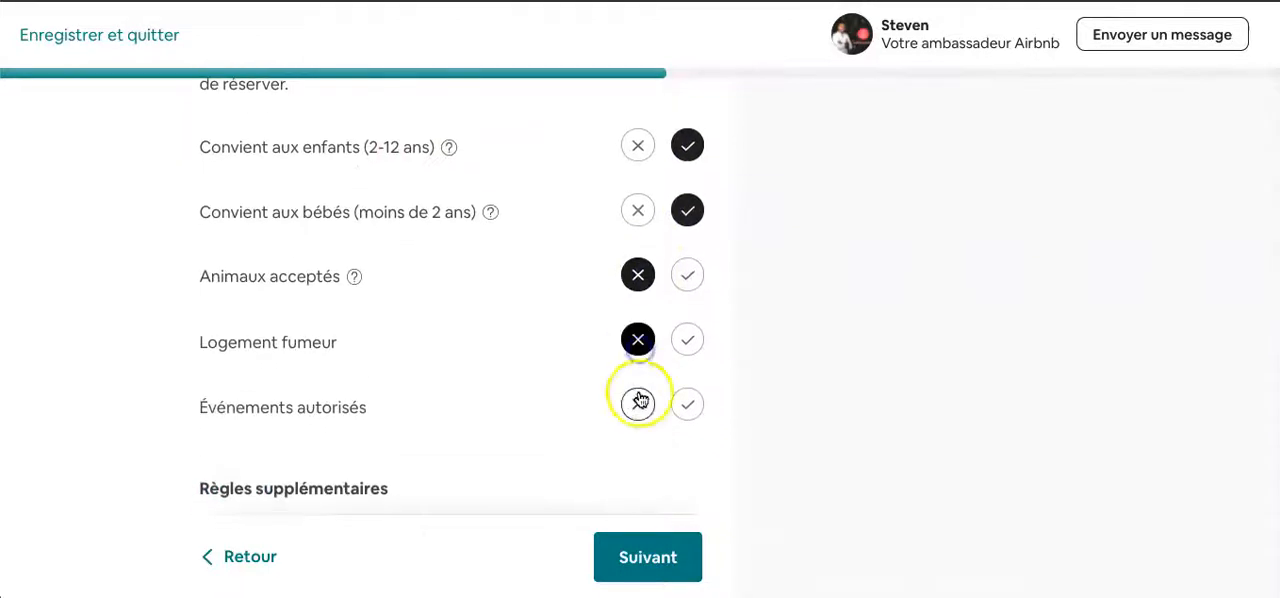
# - Examine the additional rules field and the list of property information guests should know, such as stairs, noise, parking and surveillance devices
pyautogui.scroll(-3, 640, 405)
pyautogui.scroll(-1, 640, 405)
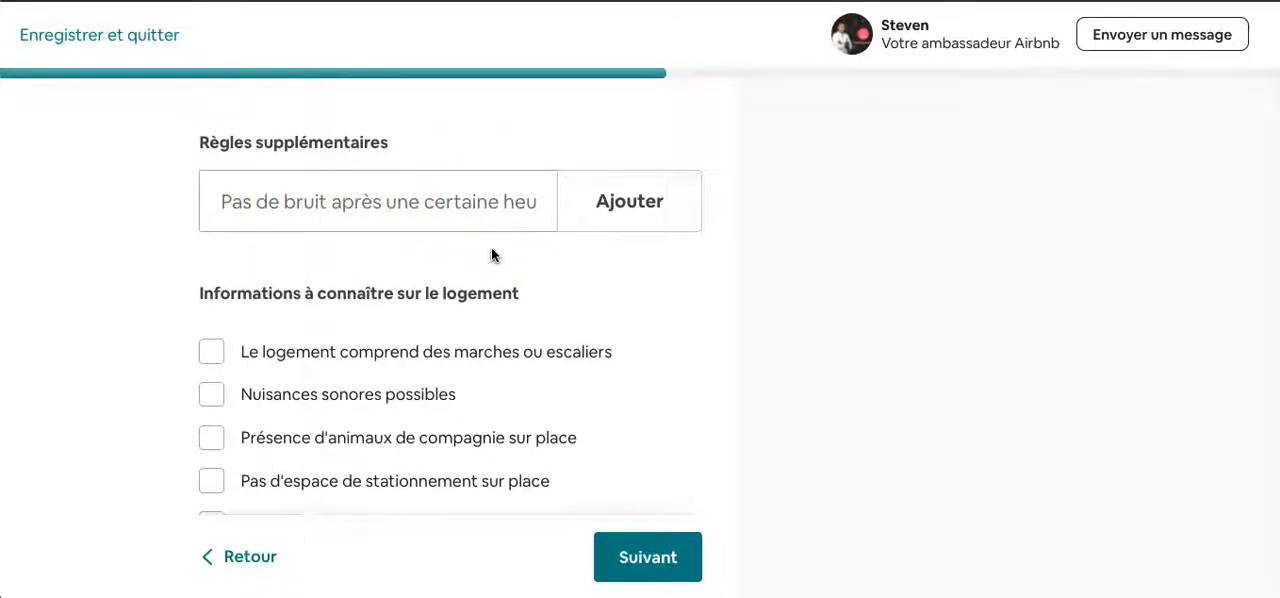
pyautogui.scroll(-1, 491, 255)
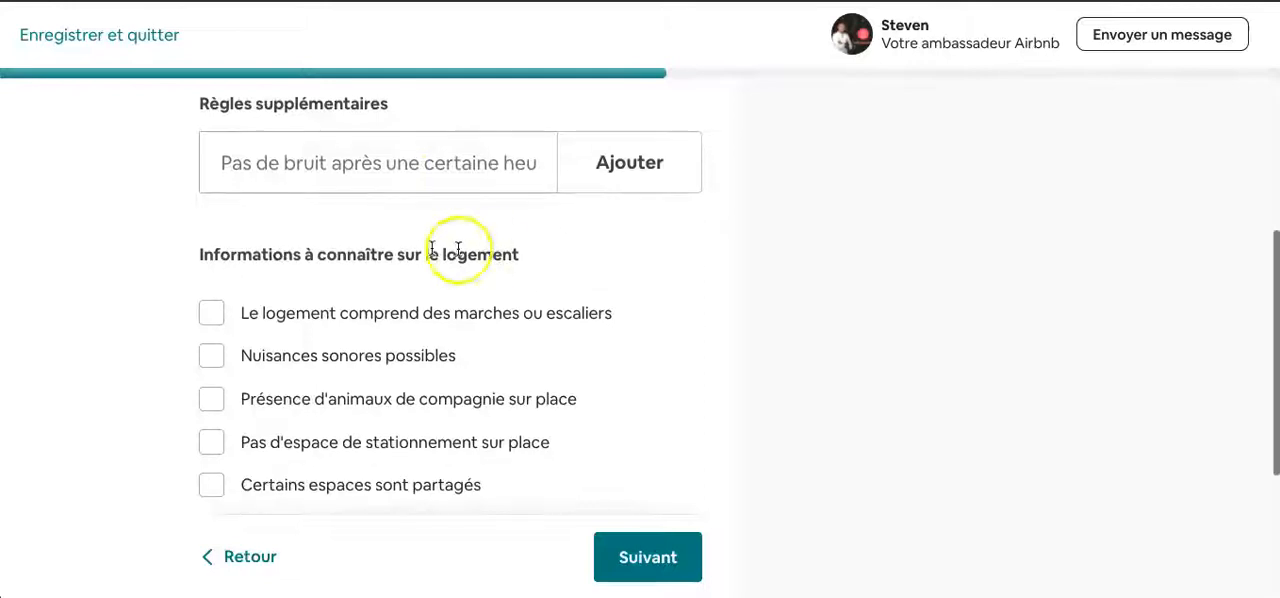
pyautogui.scroll(-1, 420, 287)
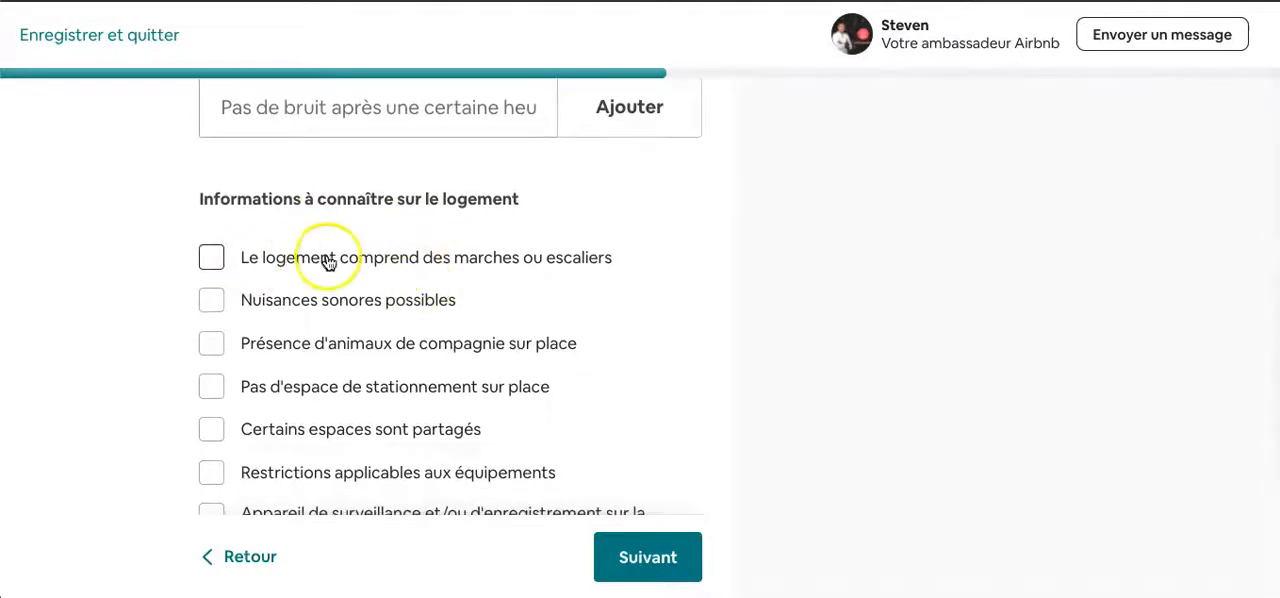
pyautogui.scroll(-1, 330, 258)
pyautogui.scroll(-2, 330, 260)
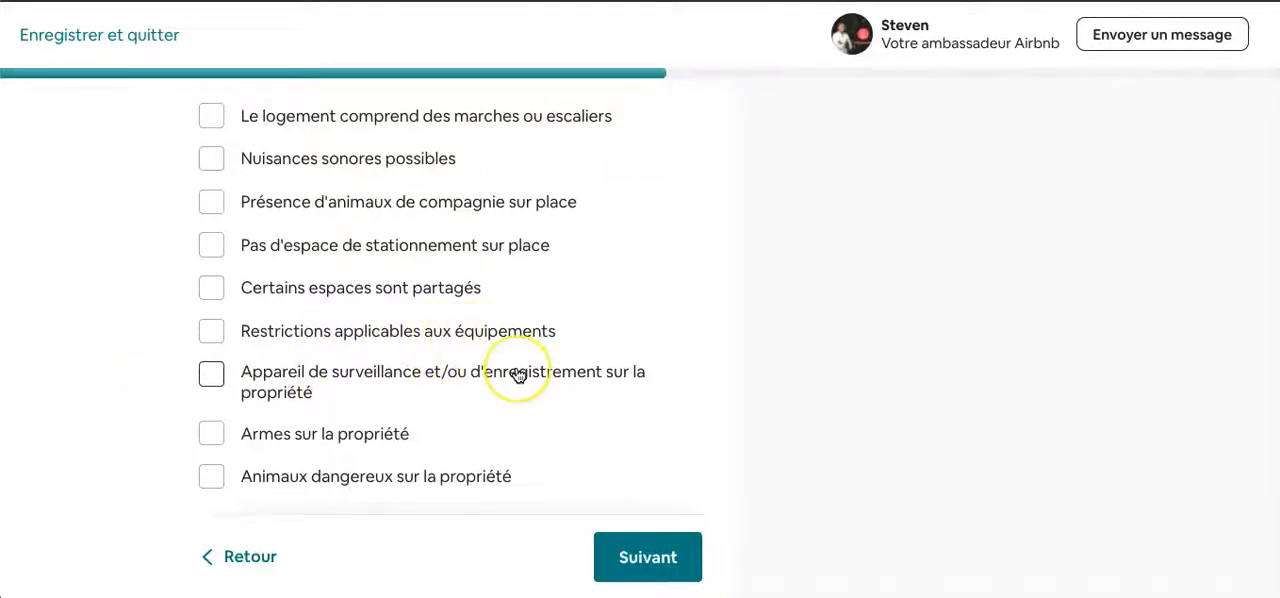
pyautogui.scroll(-1, 518, 374)
pyautogui.scroll(2, 518, 374)
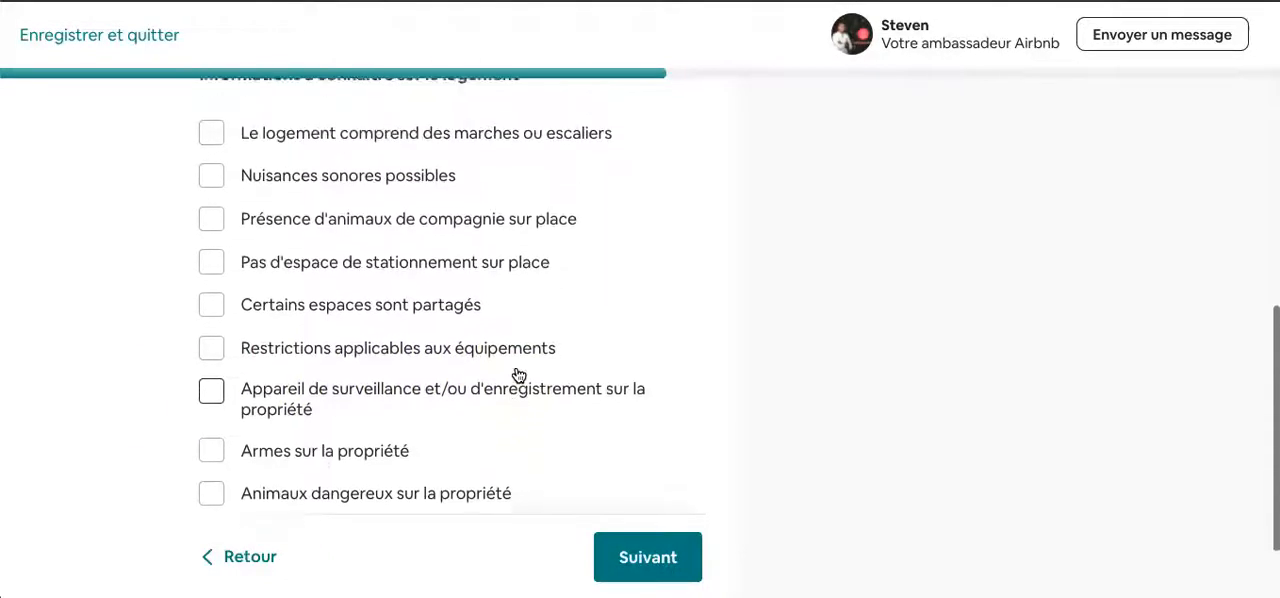
pyautogui.scroll(-2, 518, 374)
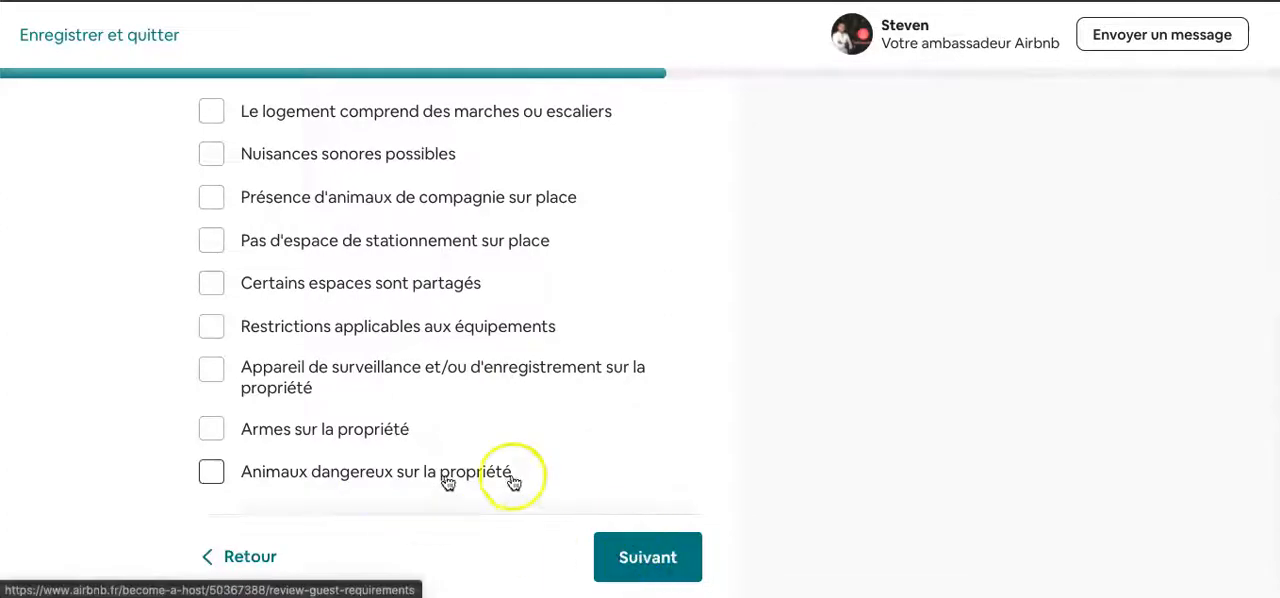
# - Leave the property information list unticked, review the summary of guest requirements and house rules, and continue to the booking explanation
pyautogui.click(676, 547)
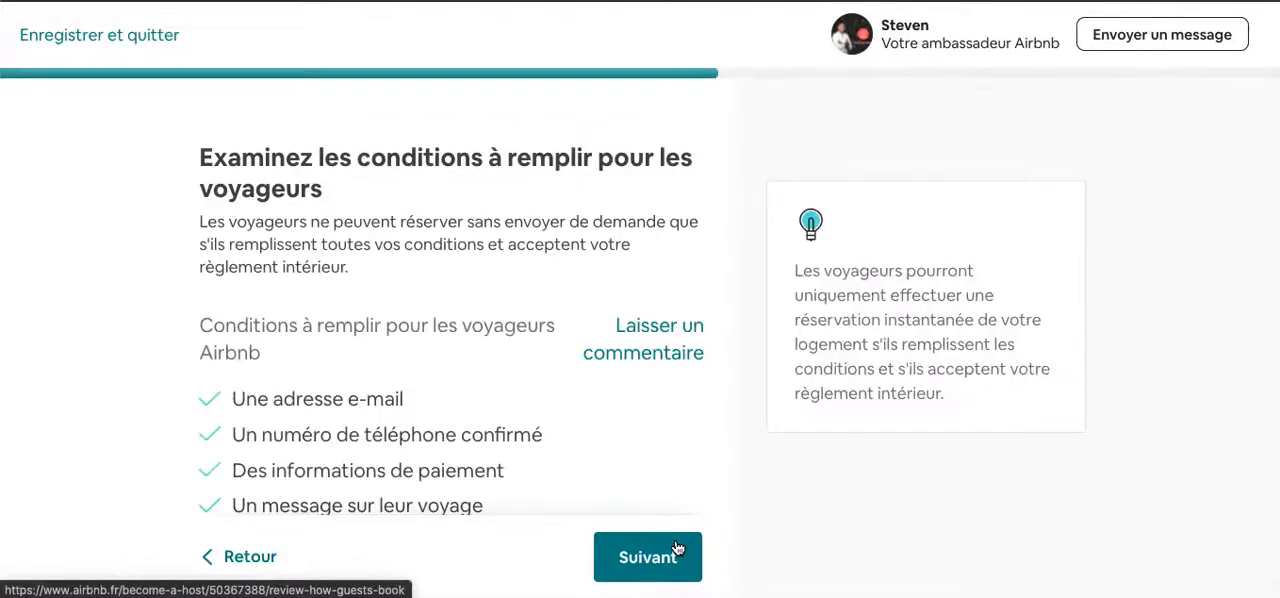
pyautogui.scroll(-3, 390, 428)
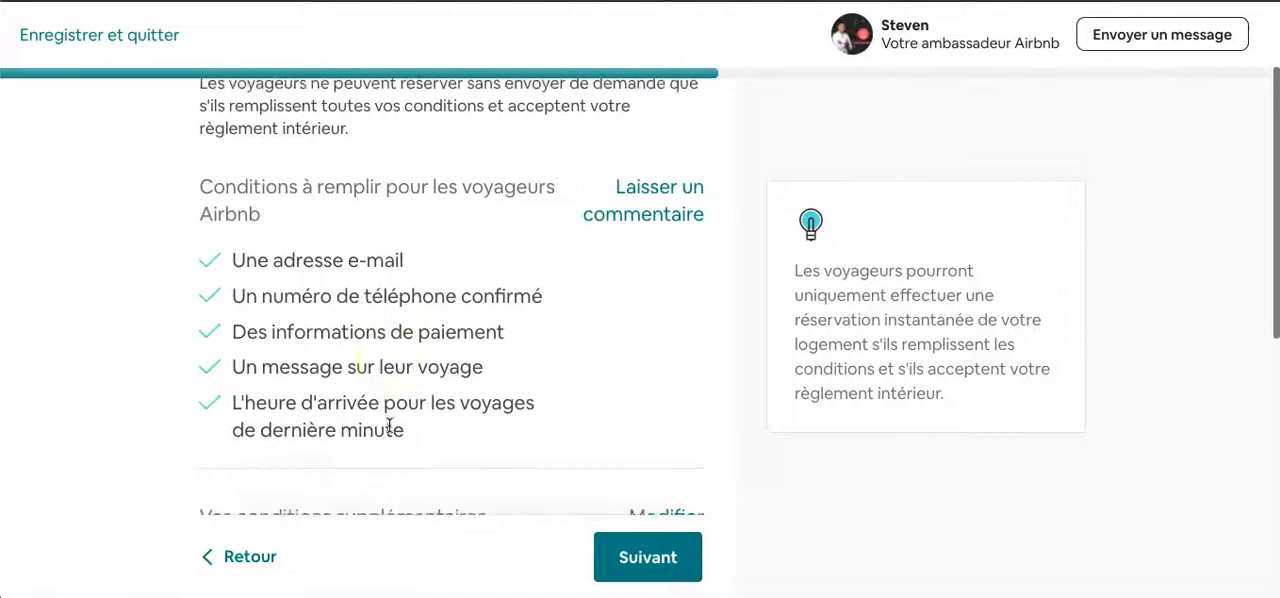
pyautogui.scroll(-3, 390, 428)
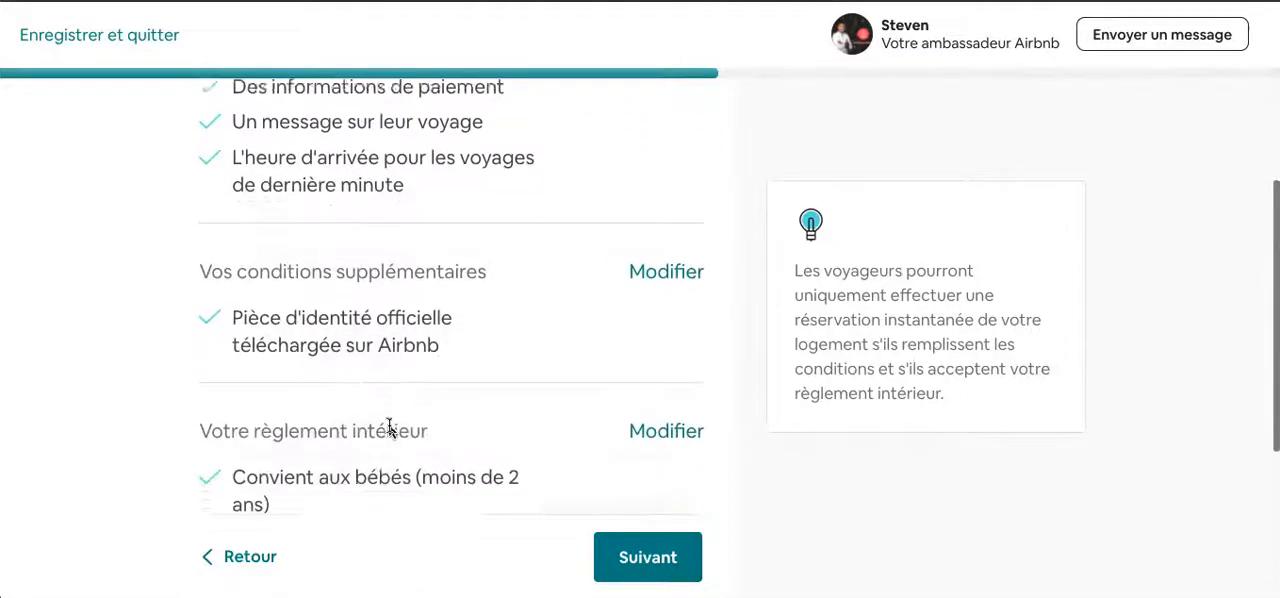
pyautogui.scroll(-3, 390, 428)
pyautogui.click(632, 547)
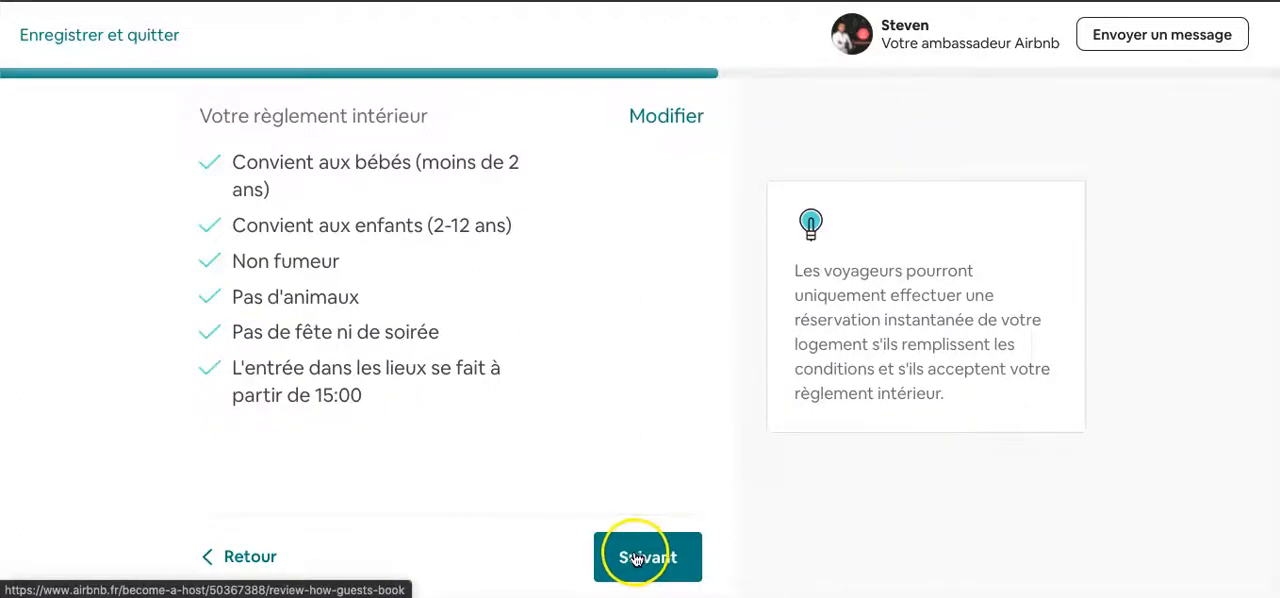
pyautogui.click(636, 558)
# - Read how guests book instantly and how the host is protected, and continue to the calendar commitment page
pyautogui.scroll(-2, 670, 345)
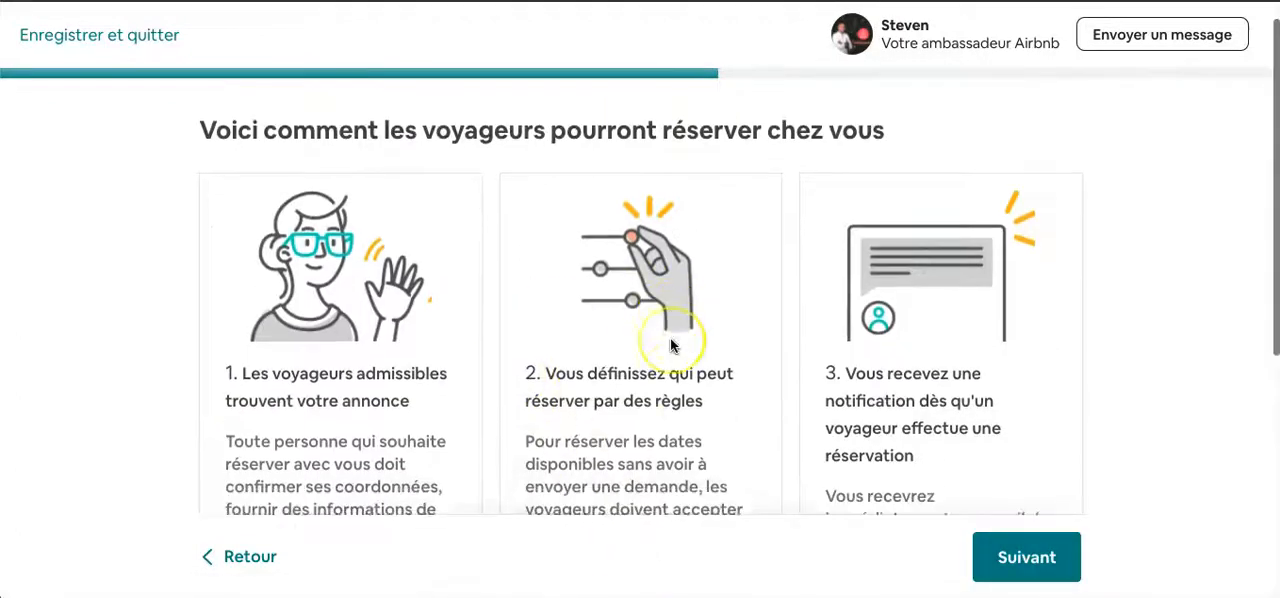
pyautogui.scroll(-1, 671, 345)
pyautogui.scroll(1, 671, 345)
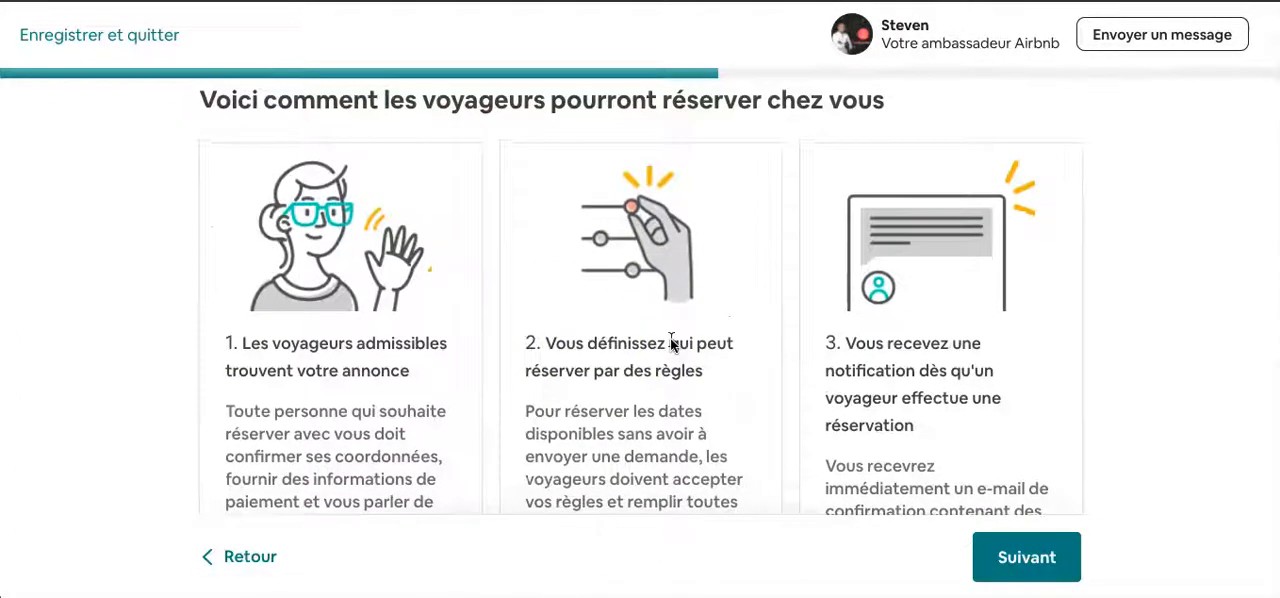
pyautogui.scroll(-2, 444, 432)
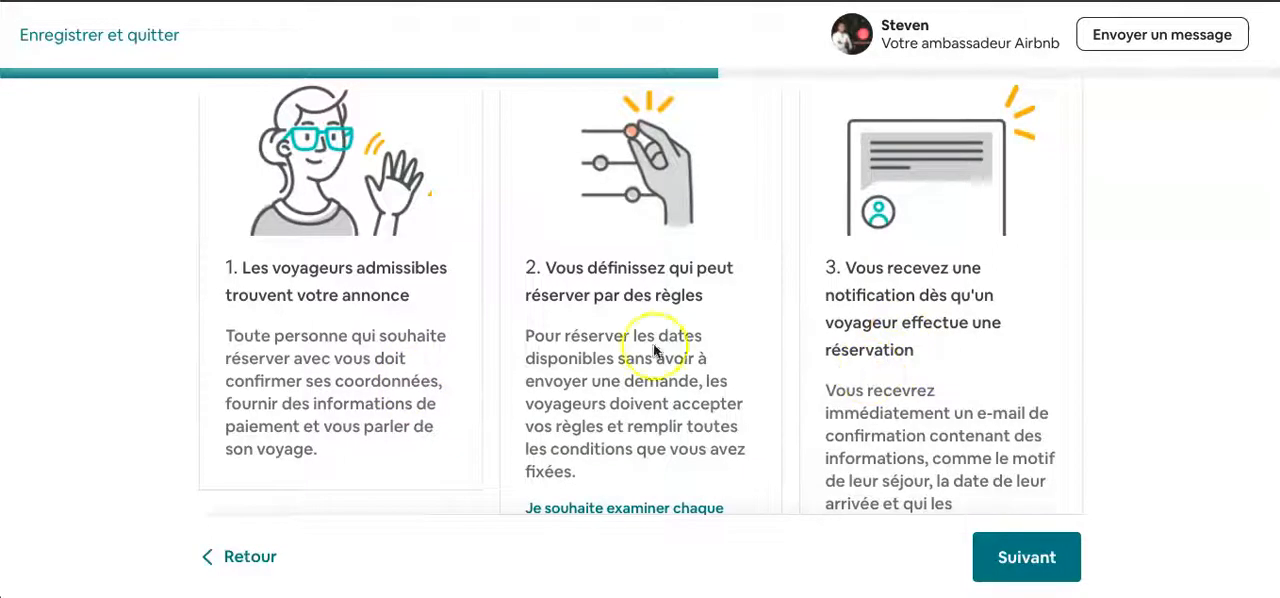
pyautogui.scroll(-2, 575, 370)
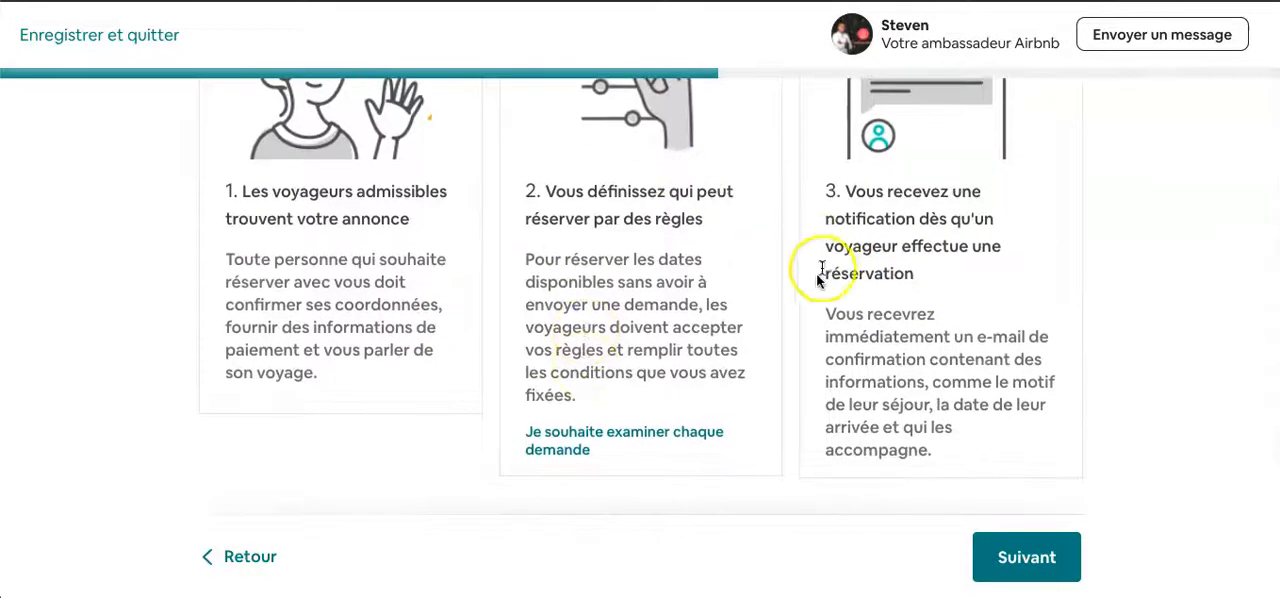
pyautogui.scroll(-3, 815, 280)
pyautogui.scroll(-4, 806, 296)
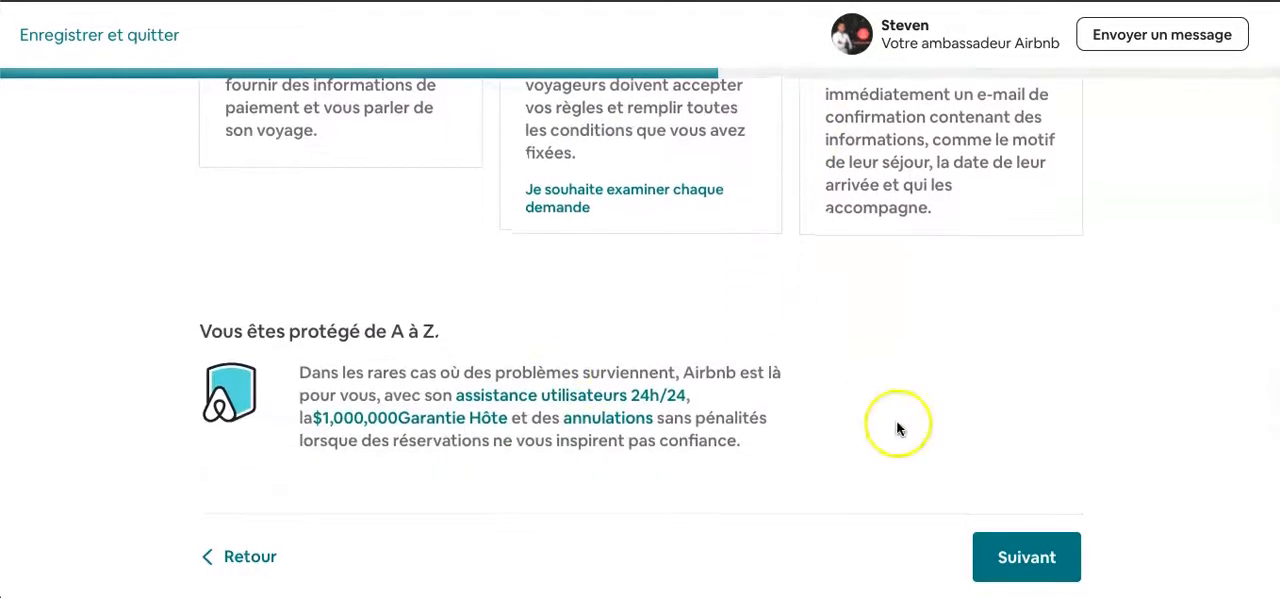
pyautogui.scroll(3, 897, 428)
pyautogui.scroll(2, 897, 428)
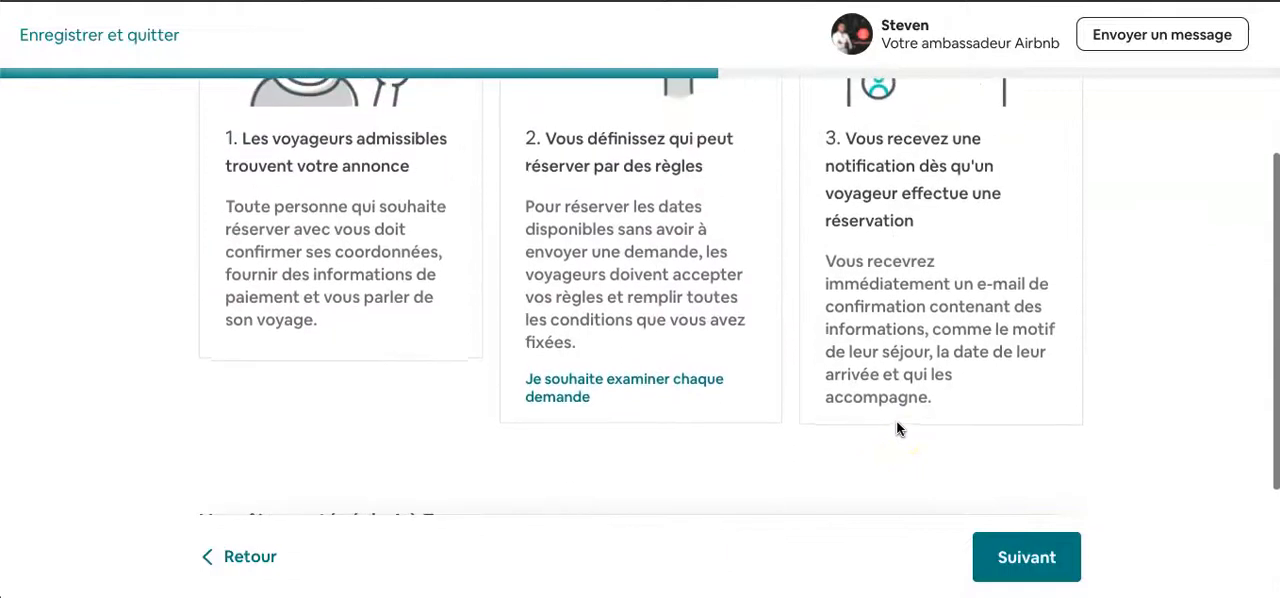
pyautogui.click(1024, 548)
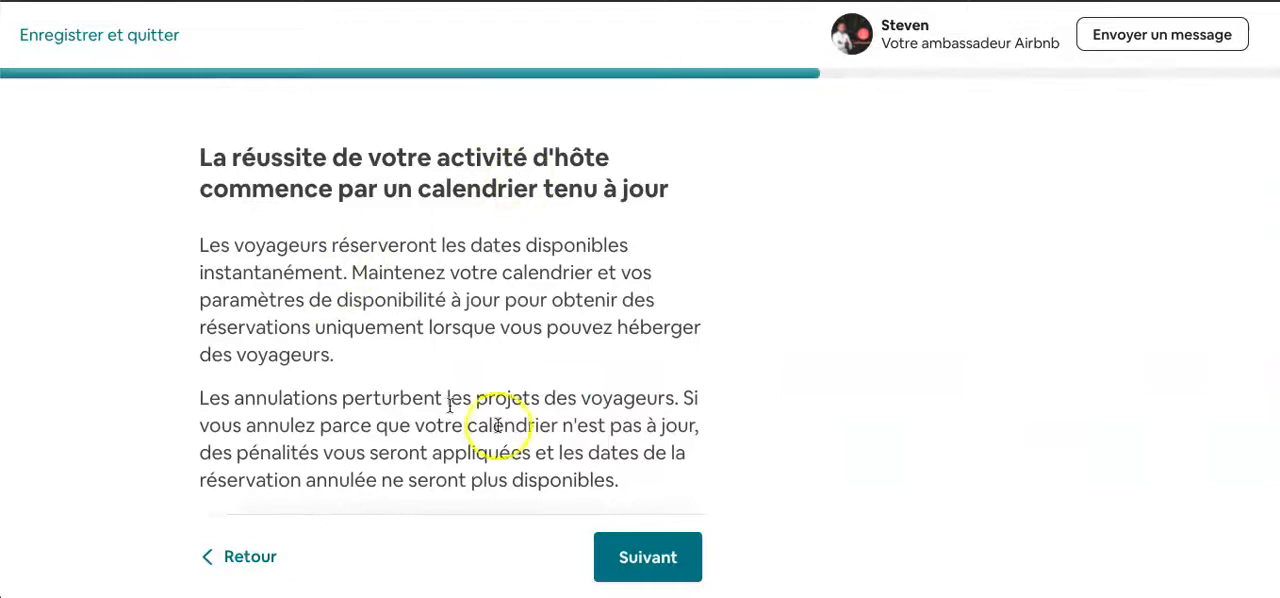
# - Accept the commitment "J'ai compris ! Je vais maintenir mon calendrier à jour." and continue to the hosting questions
pyautogui.scroll(-1, 518, 440)
pyautogui.scroll(-1, 518, 440)
pyautogui.click(211, 457)
pyautogui.scroll(1, 442, 414)
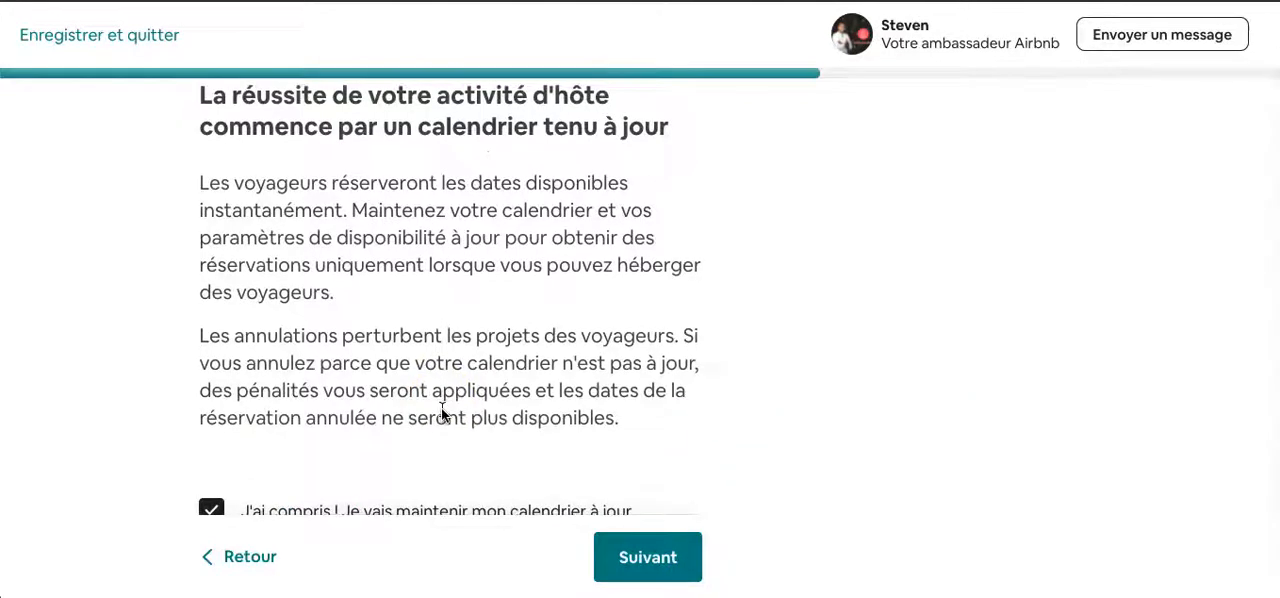
pyautogui.scroll(-1, 491, 432)
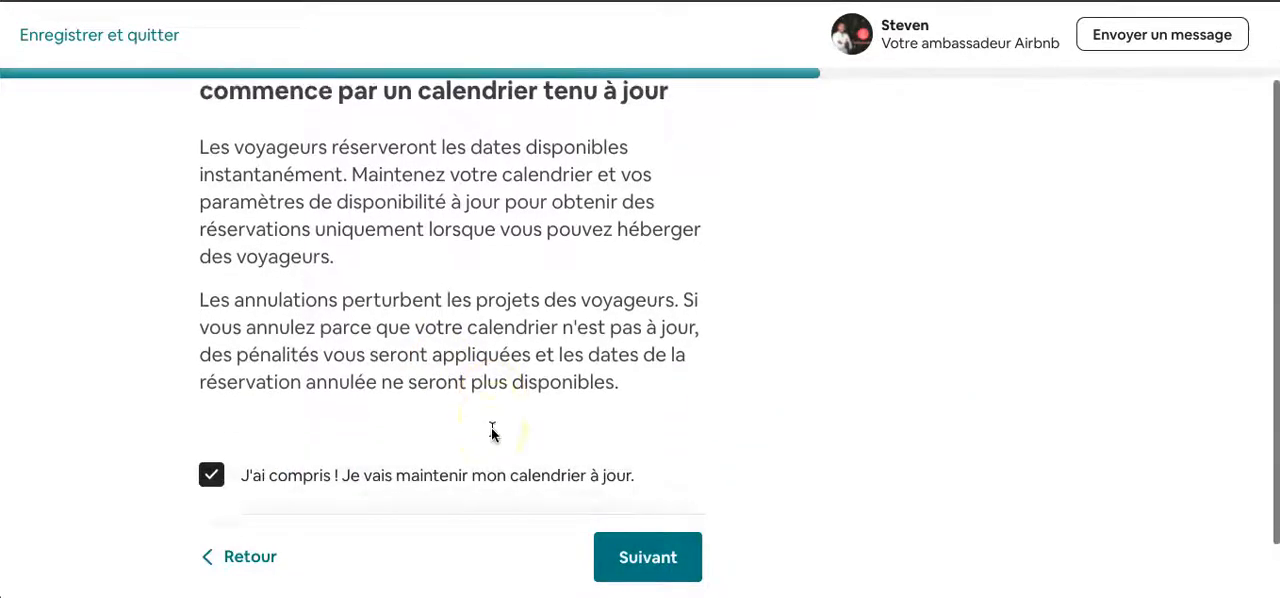
pyautogui.scroll(1, 491, 435)
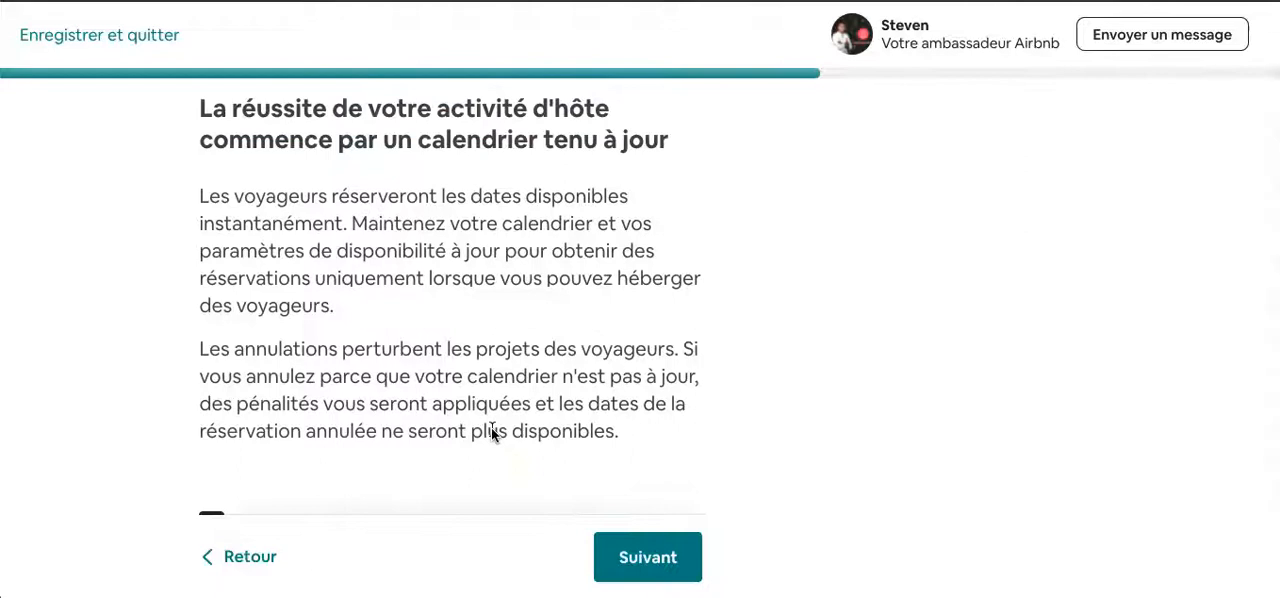
pyautogui.scroll(-1, 491, 432)
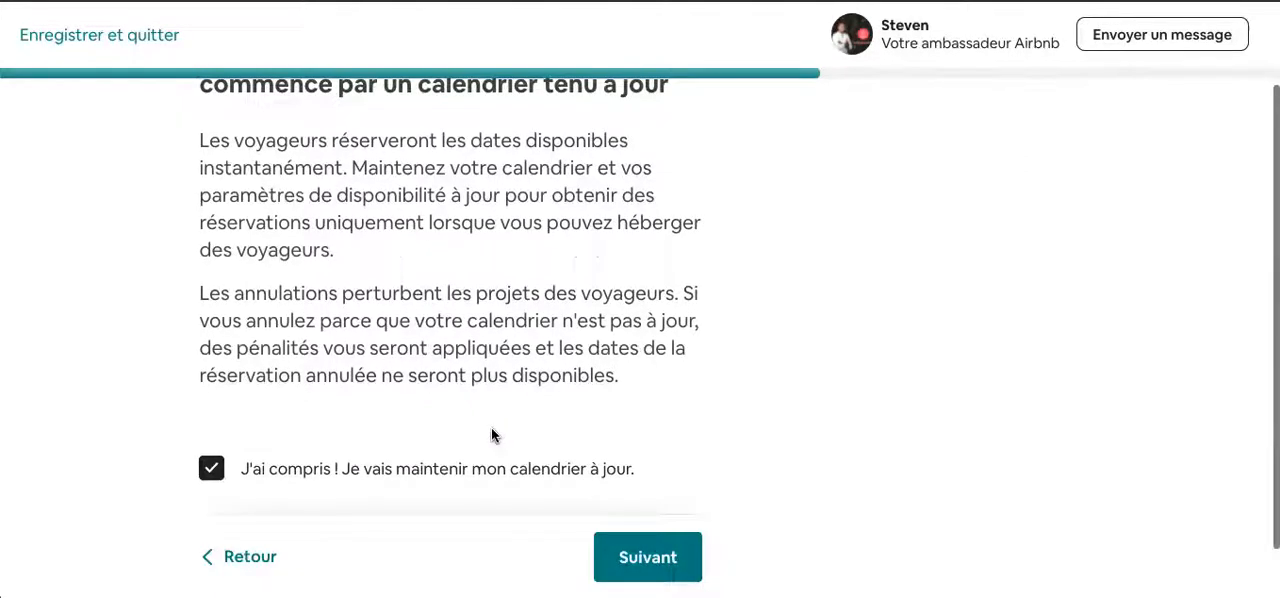
pyautogui.scroll(1, 491, 435)
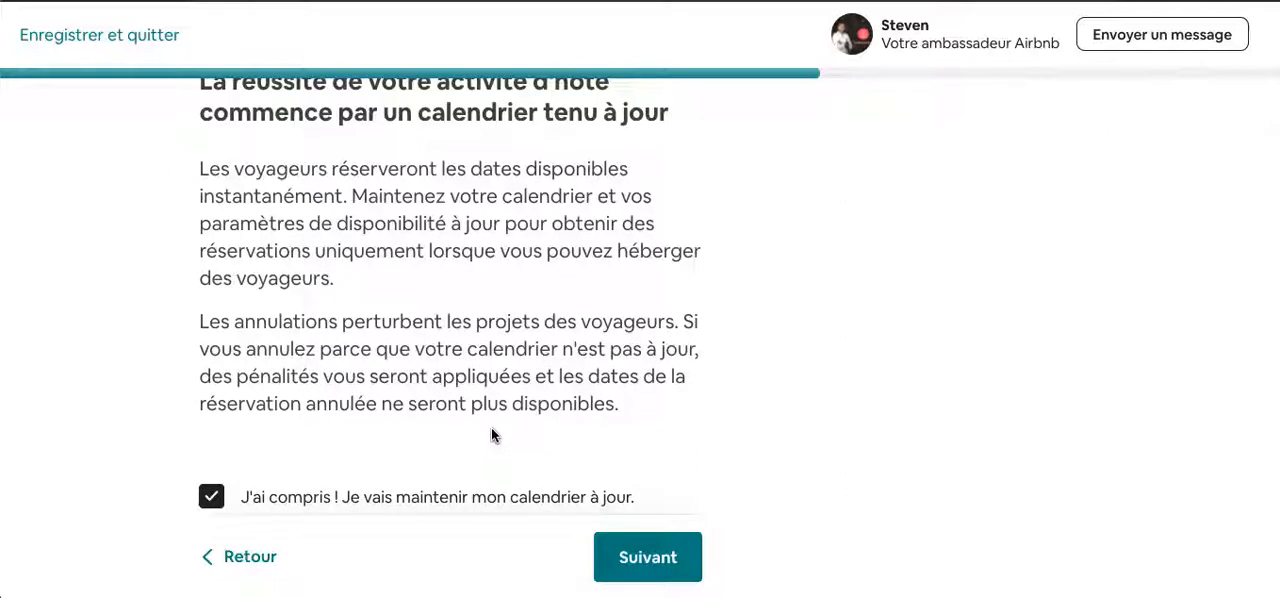
pyautogui.click(668, 549)
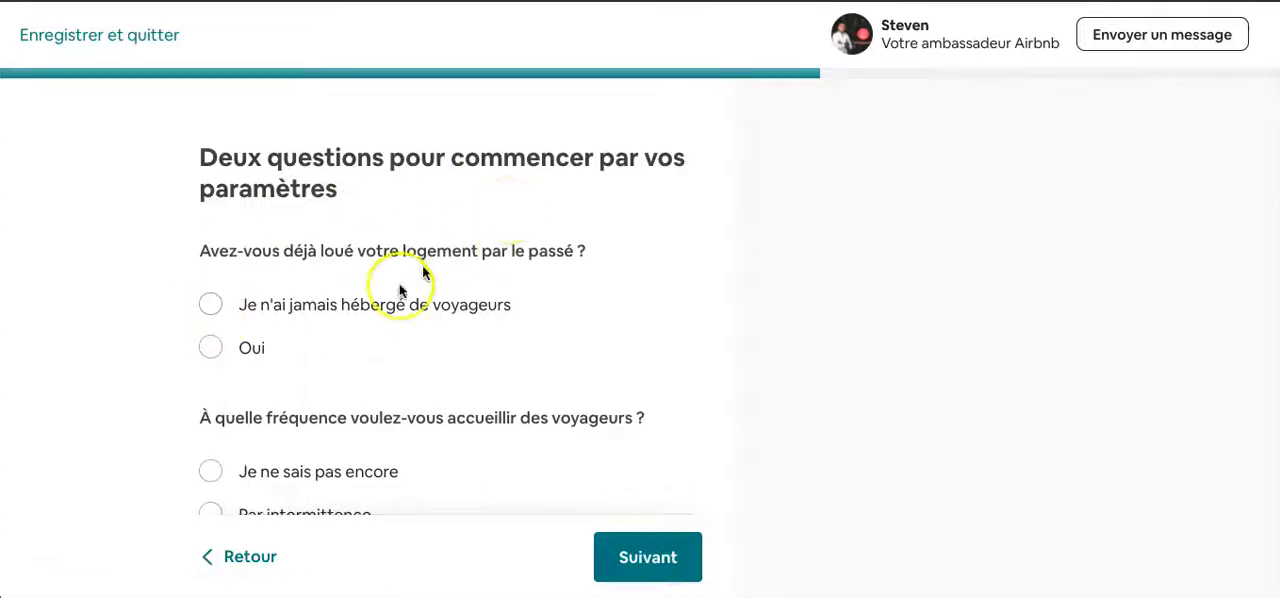
# - Answer "Oui" to having rented the property before and "Le plus souvent possible" for hosting frequency, and continue to the availability settings
pyautogui.scroll(-1, 400, 295)
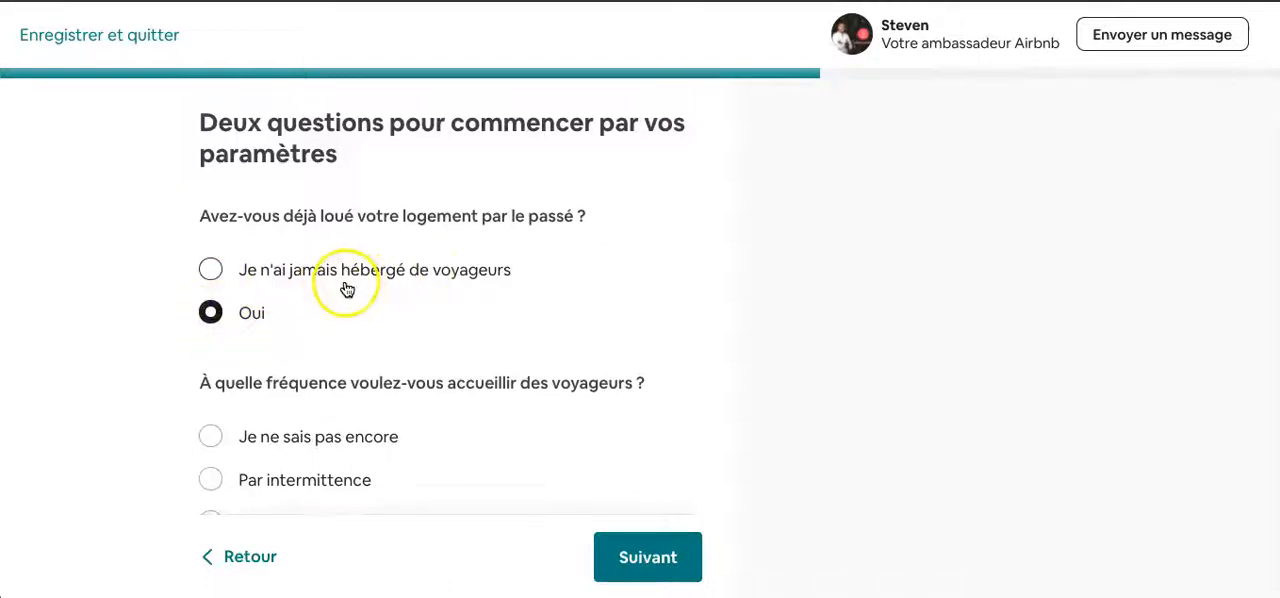
pyautogui.scroll(-2, 345, 282)
pyautogui.scroll(-2, 297, 343)
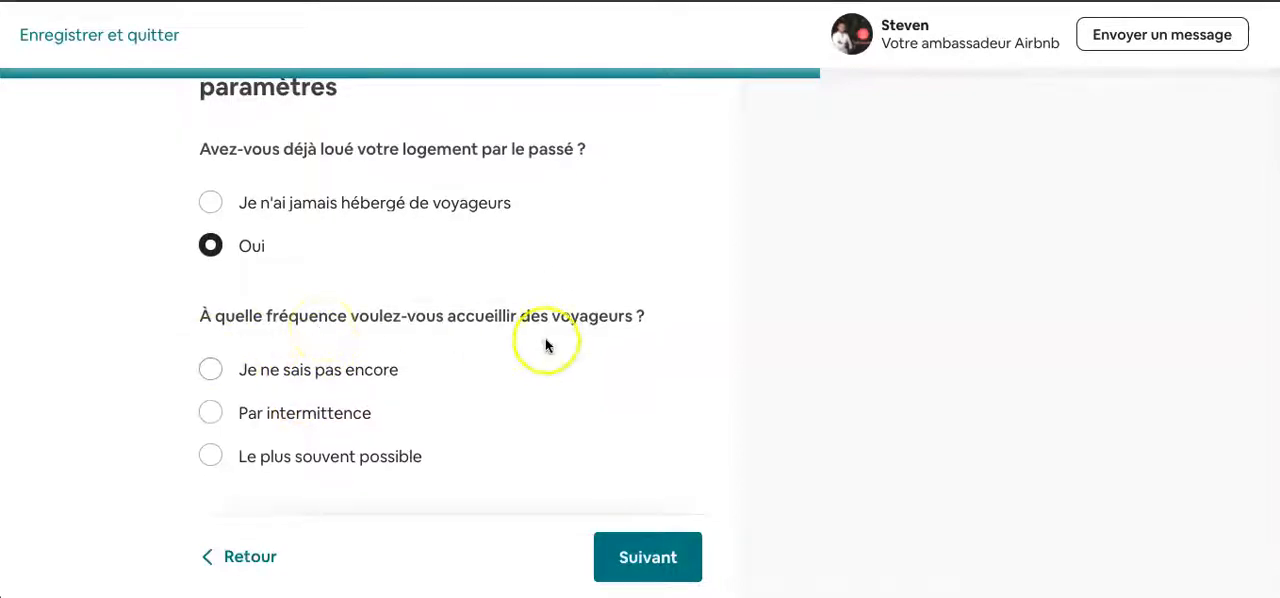
pyautogui.click(210, 455)
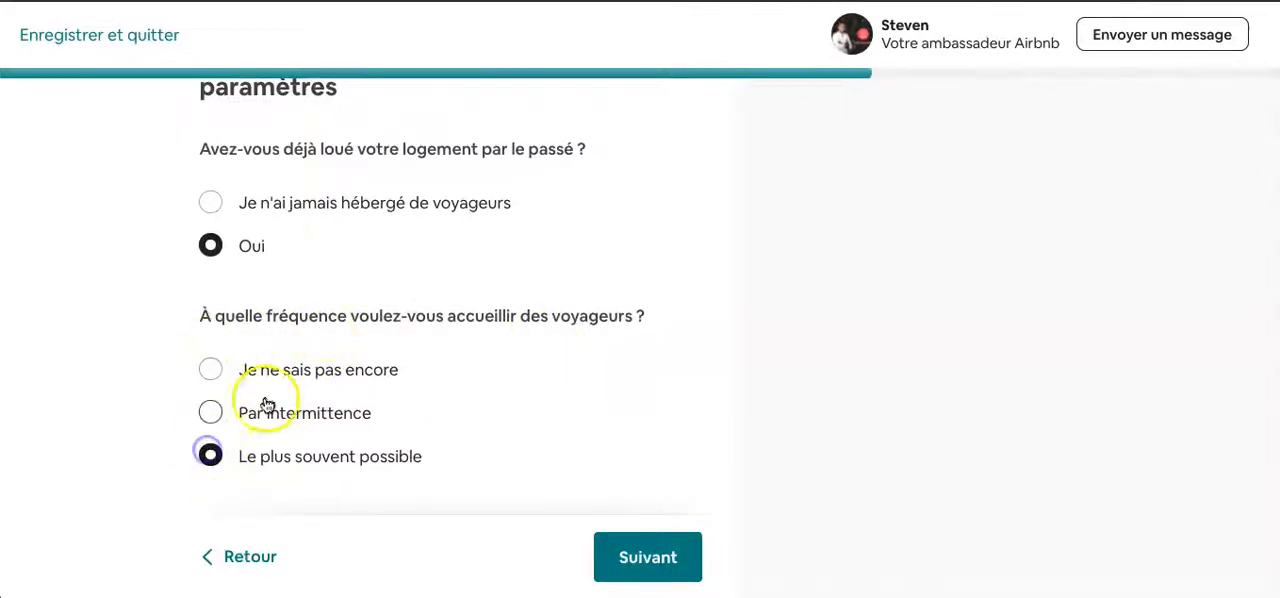
pyautogui.click(660, 555)
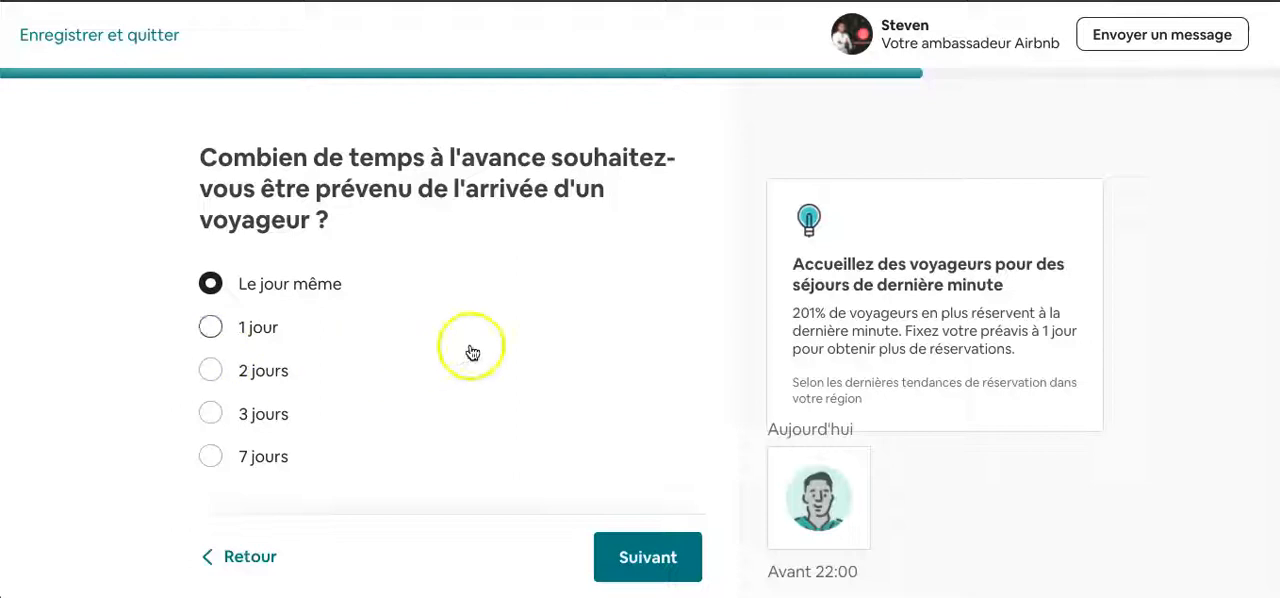
# - Keep the arrival notice at "Le jour même" and set the time before which guests can book to 20:00
pyautogui.scroll(-1, 472, 351)
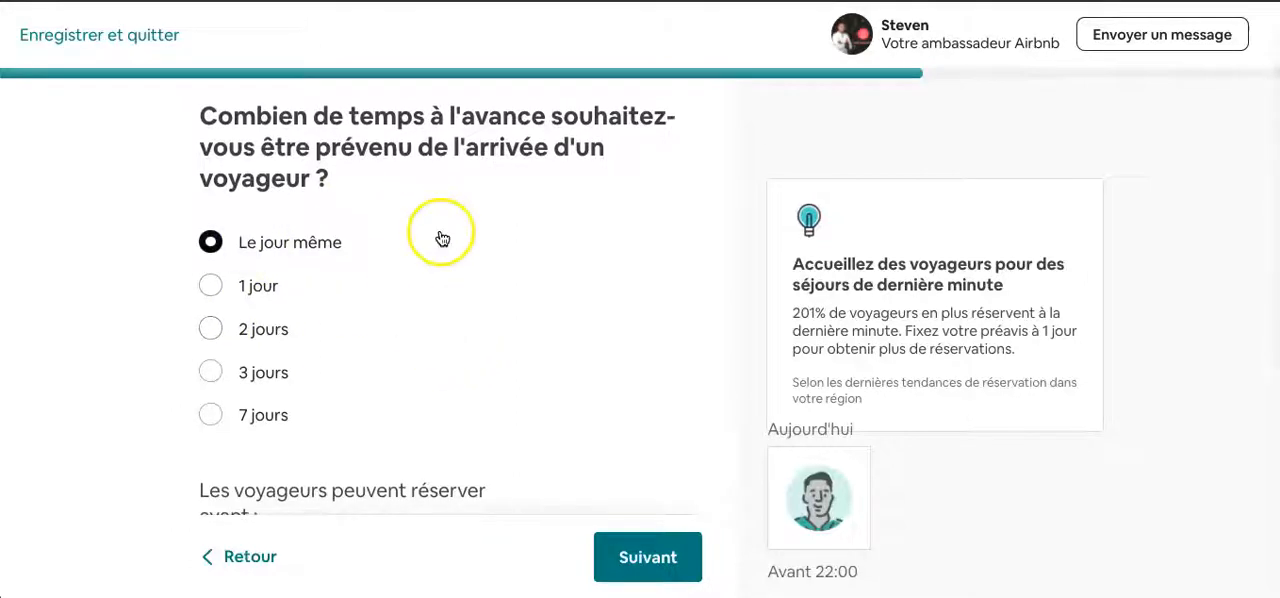
pyautogui.scroll(1, 440, 230)
pyautogui.scroll(-1, 383, 392)
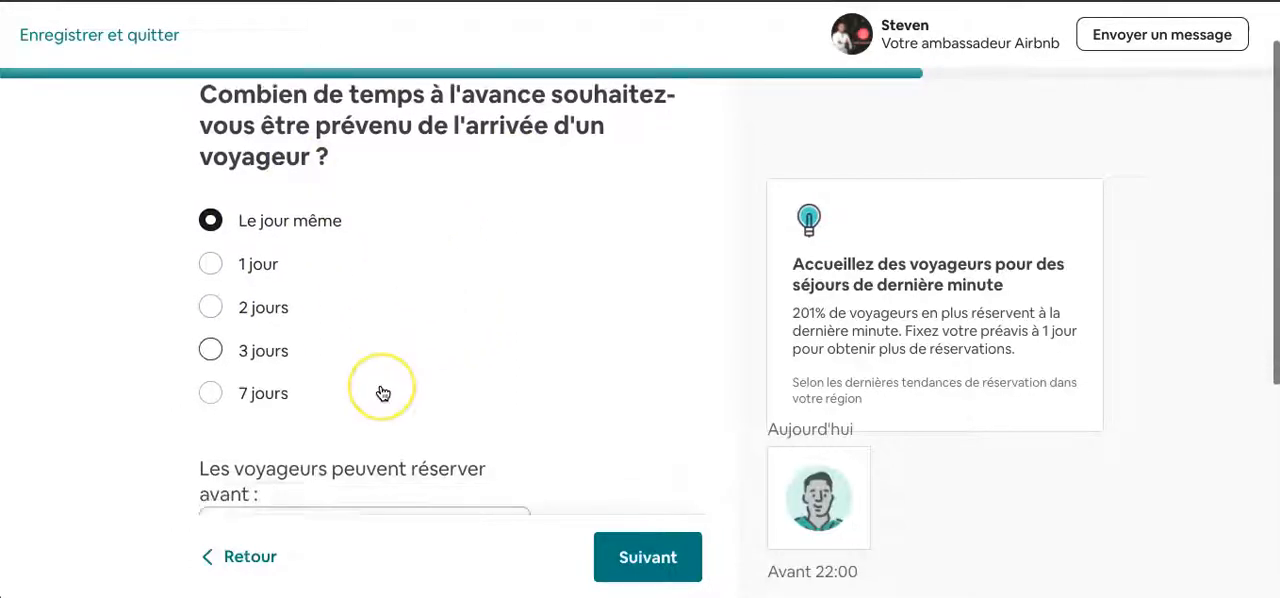
pyautogui.scroll(-2, 383, 392)
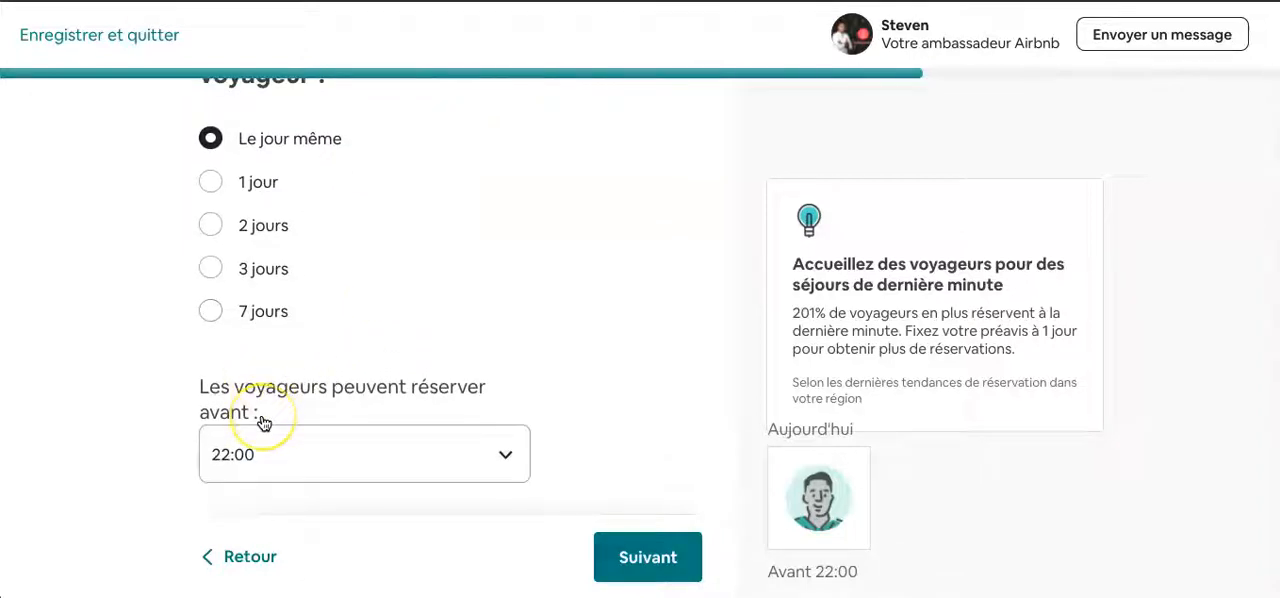
pyautogui.scroll(1, 263, 421)
pyautogui.scroll(-1, 262, 420)
pyautogui.scroll(1, 261, 420)
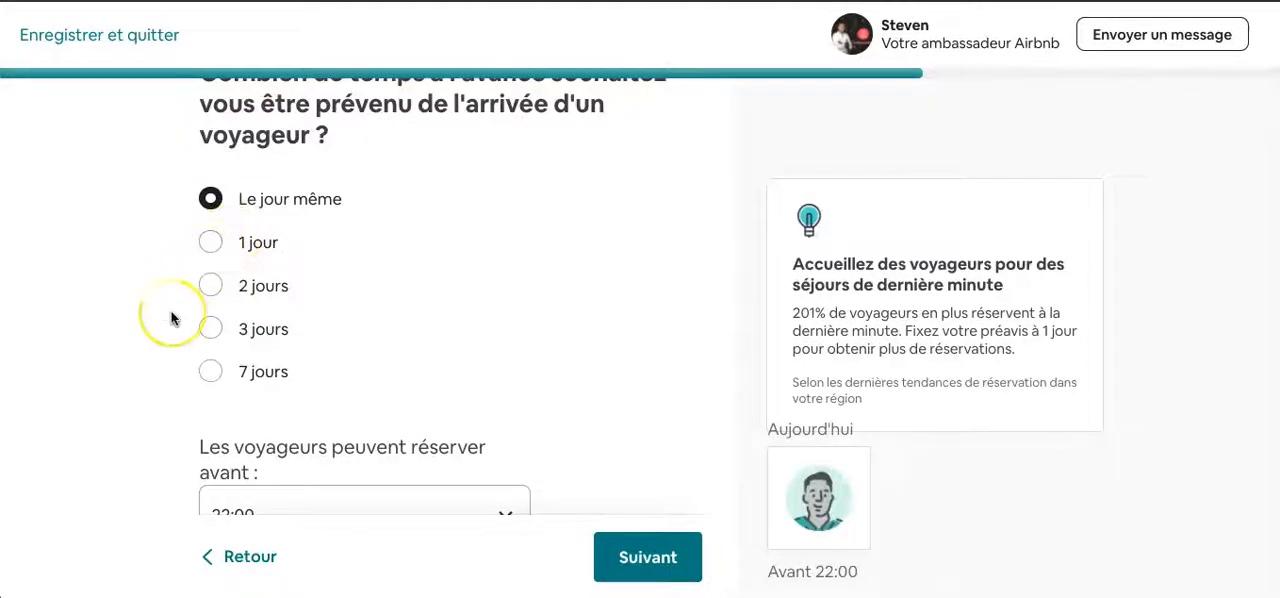
pyautogui.scroll(-3, 171, 319)
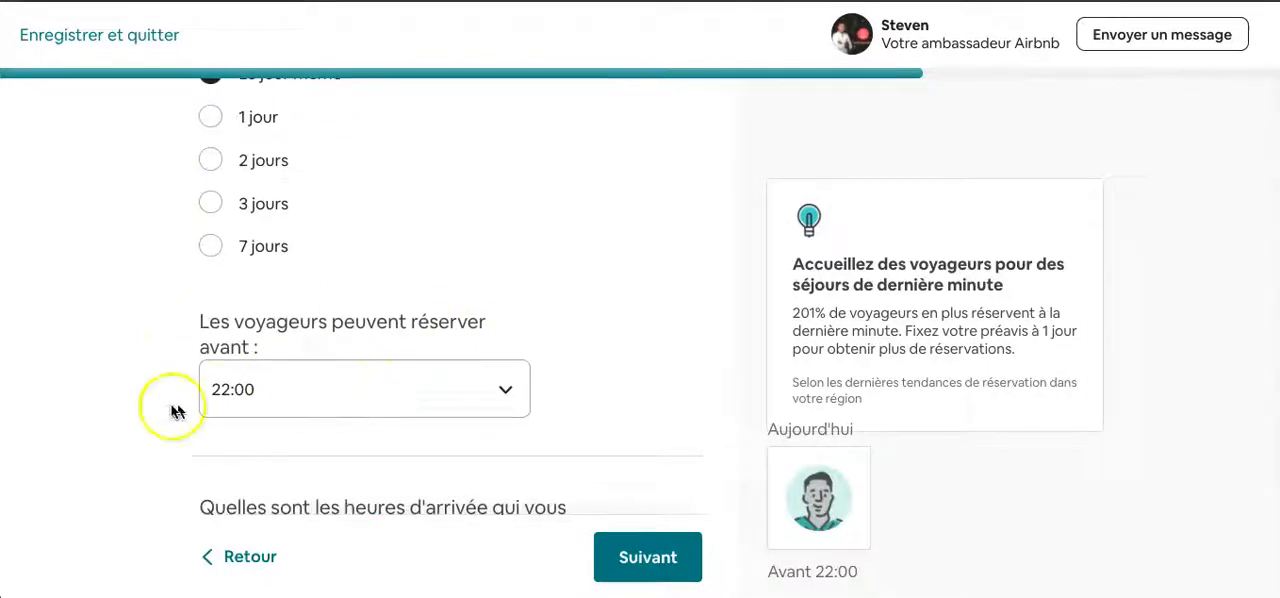
pyautogui.scroll(-2, 171, 404)
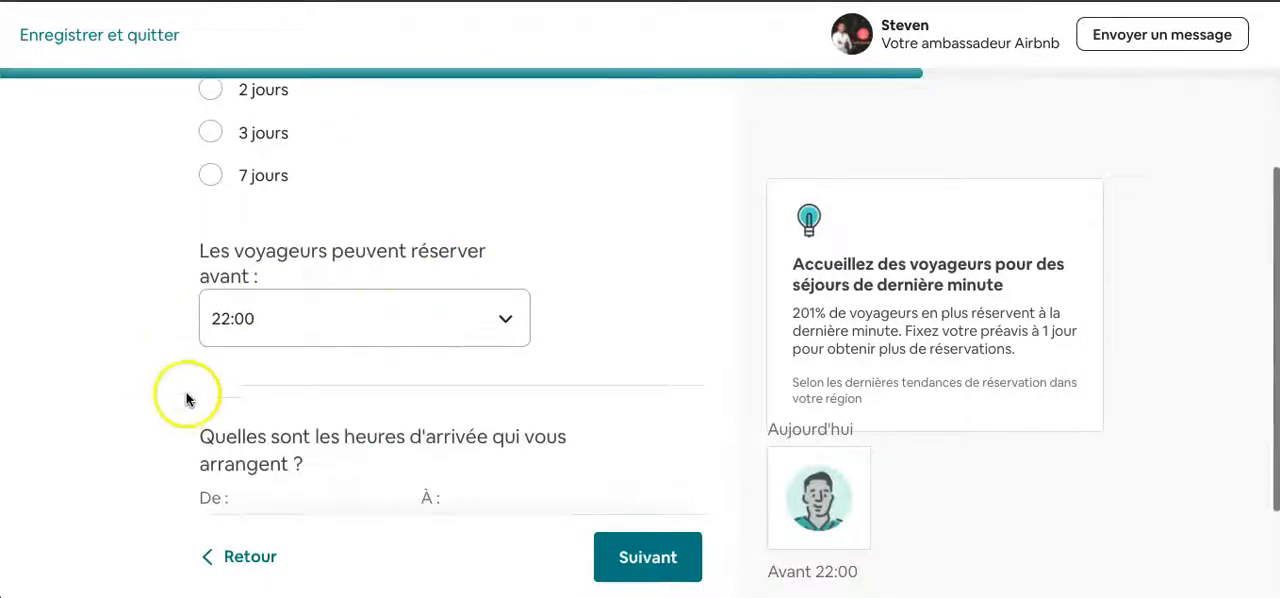
pyautogui.click(377, 314)
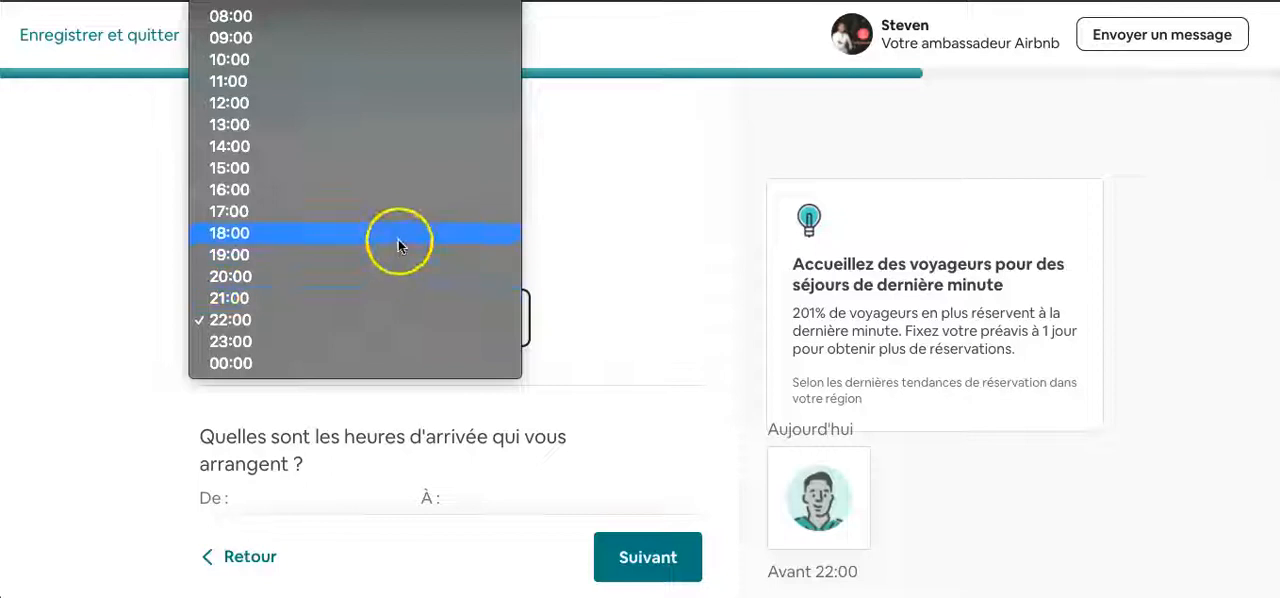
pyautogui.click(391, 267)
# - Set the end of the guest arrival window to 20:00, keeping 15:00 as its start, and continue to the advance booking options
pyautogui.scroll(-3, 123, 355)
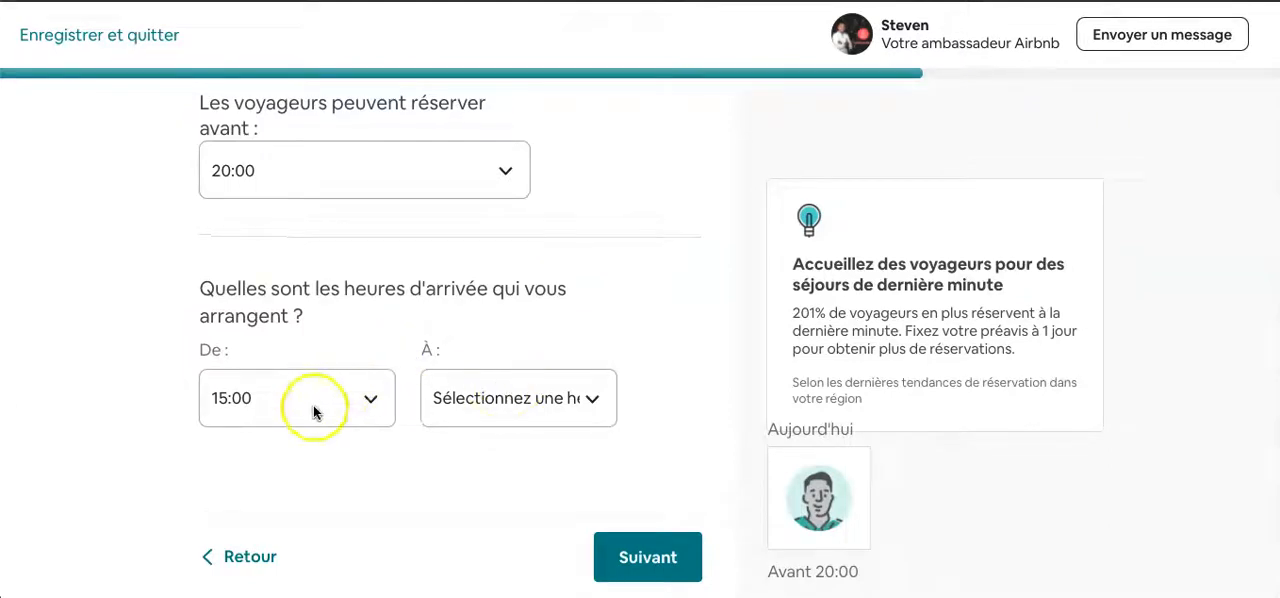
pyautogui.click(490, 378)
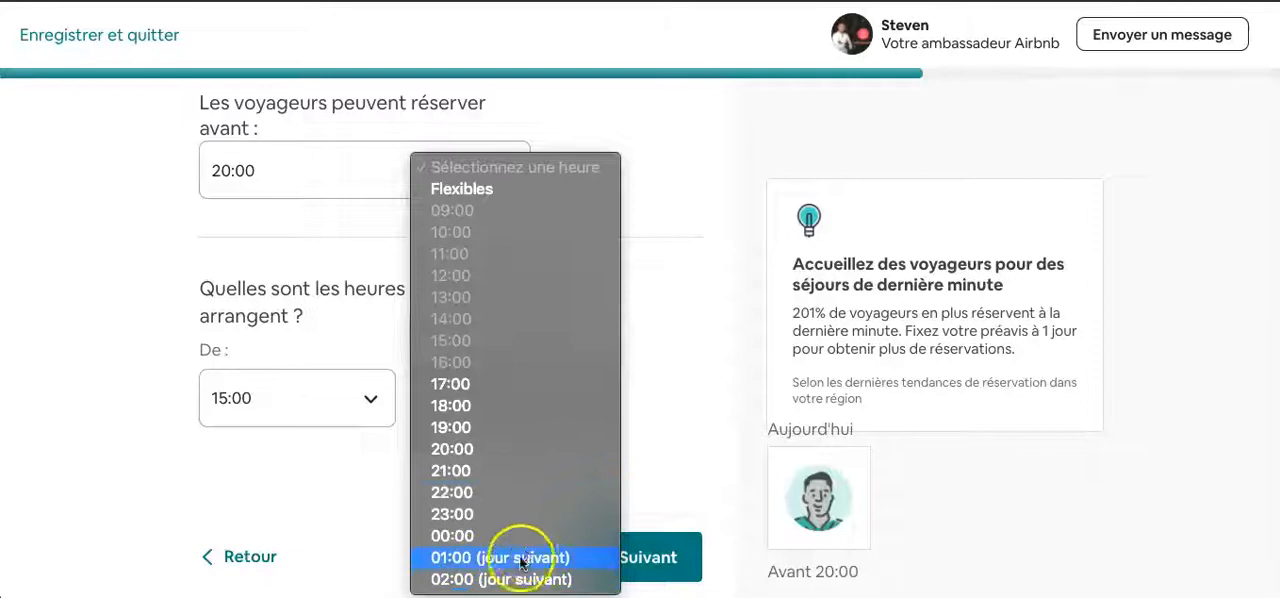
pyautogui.click(553, 455)
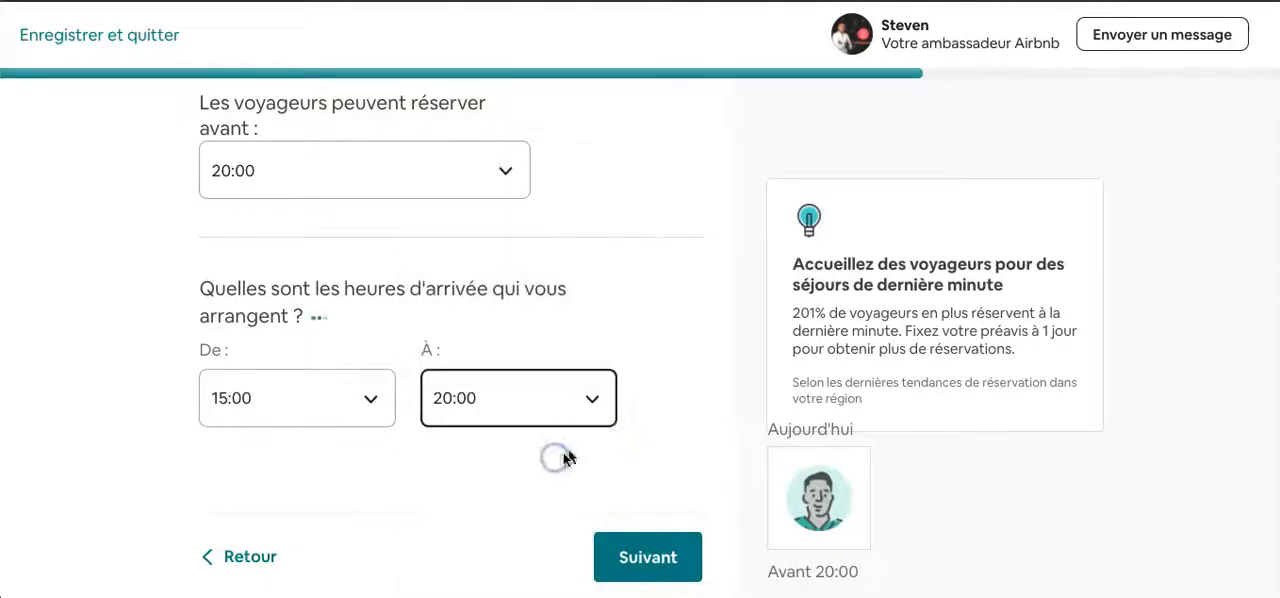
pyautogui.scroll(4, 367, 480)
pyautogui.scroll(-4, 367, 482)
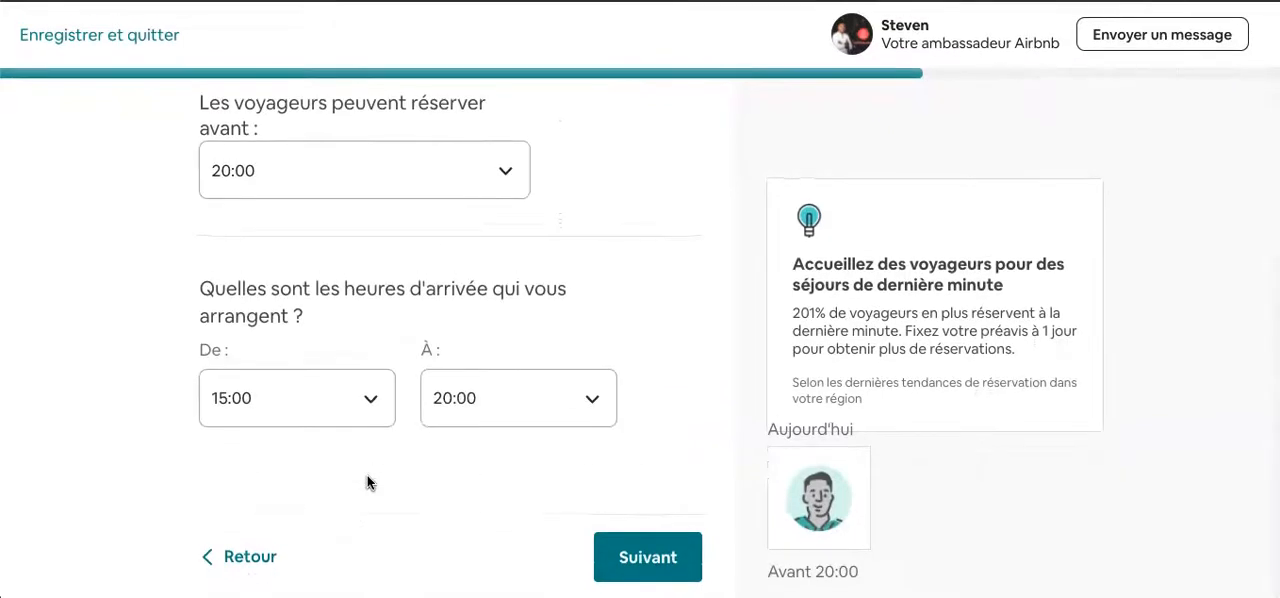
pyautogui.click(622, 543)
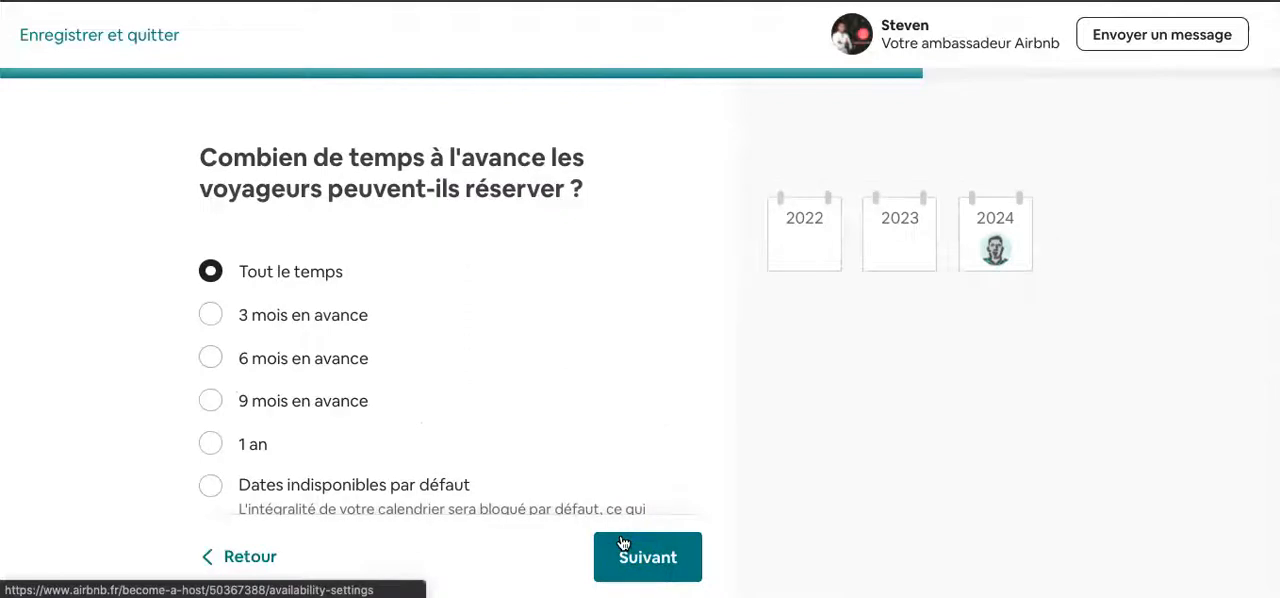
# - Try "1 an" as the advance booking limit, and switch it back to "Tout le temps"
pyautogui.click(400, 440)
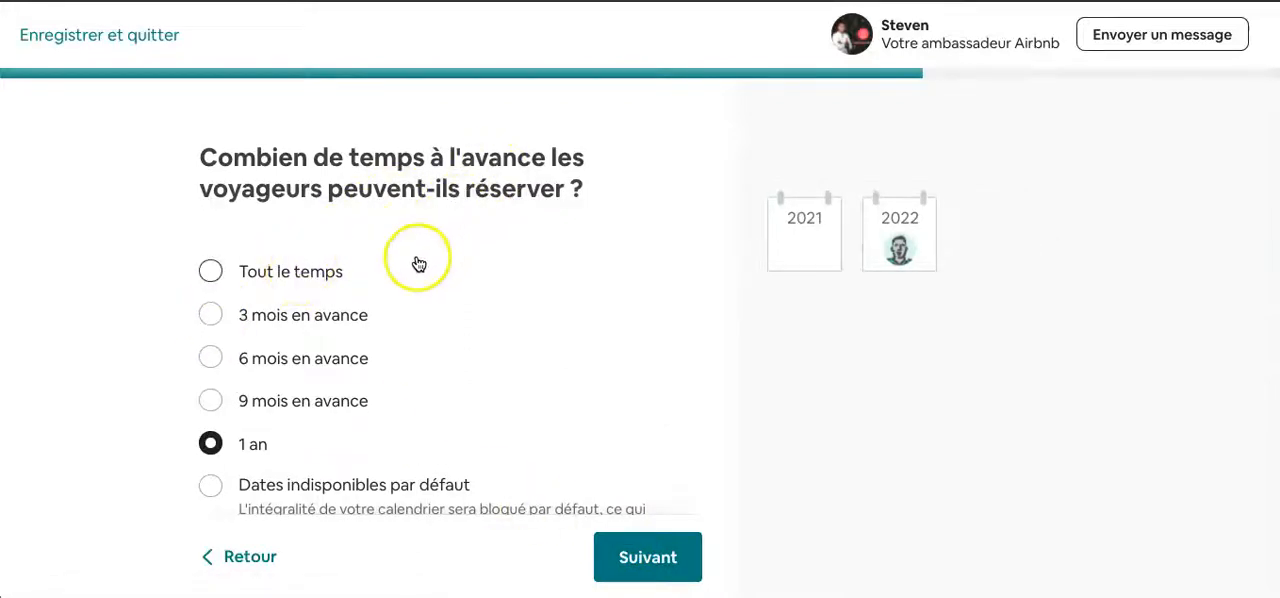
pyautogui.click(310, 264)
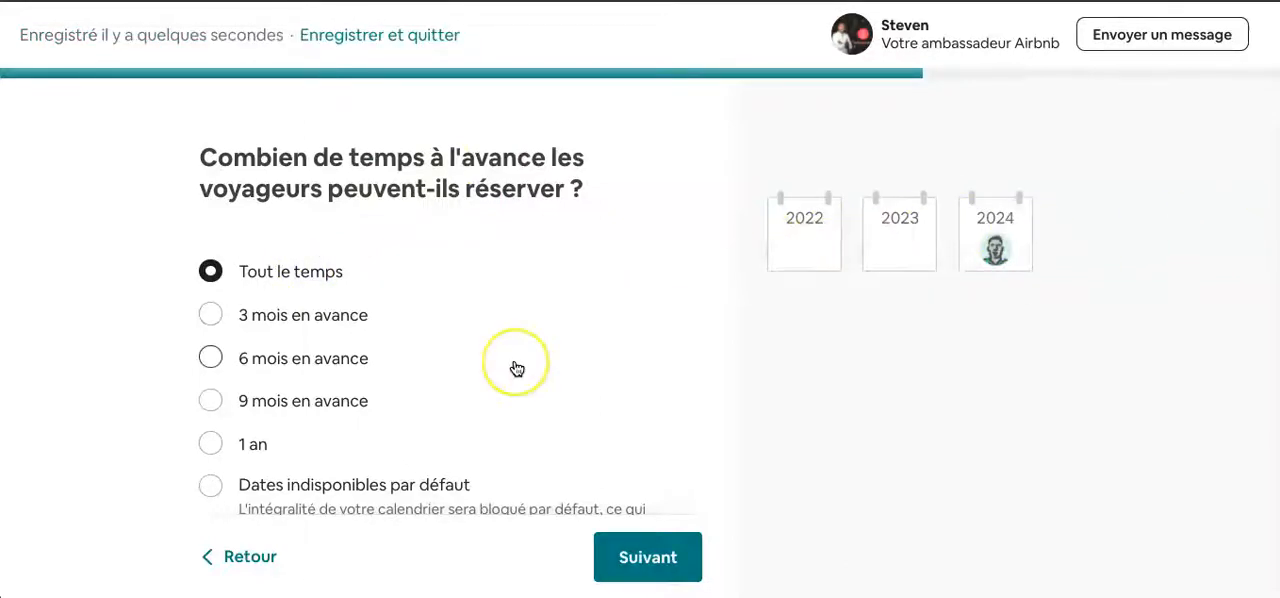
# - Limit how far in advance guests can book to "1 an" and continue to the stay length settings
pyautogui.scroll(-1, 516, 369)
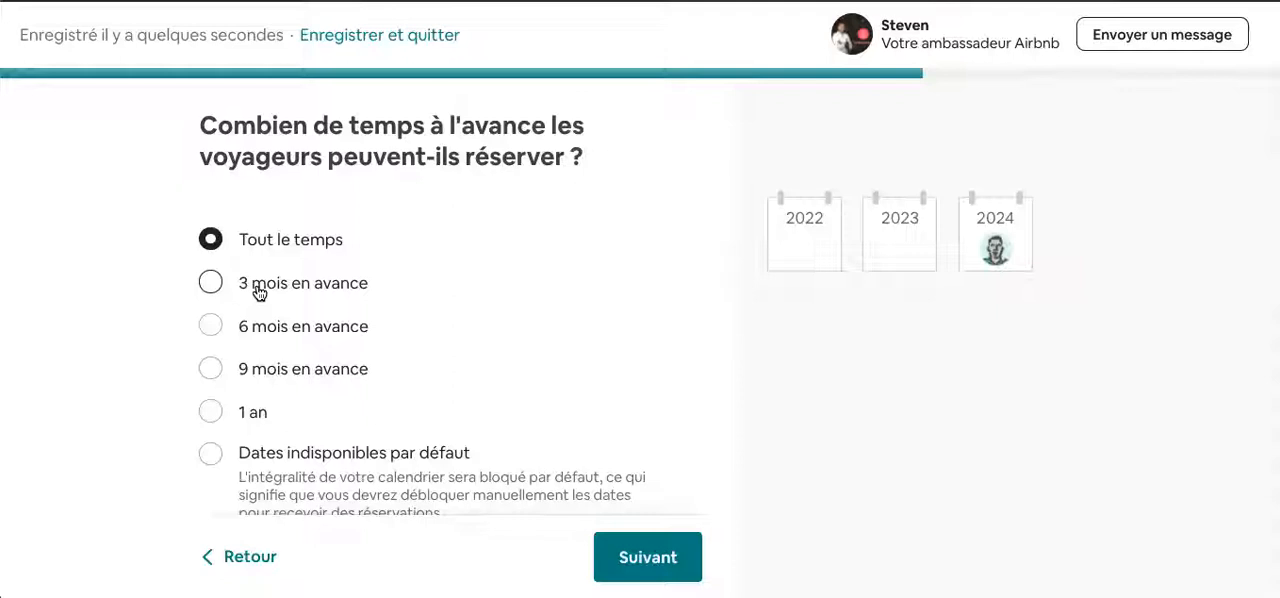
pyautogui.click(220, 408)
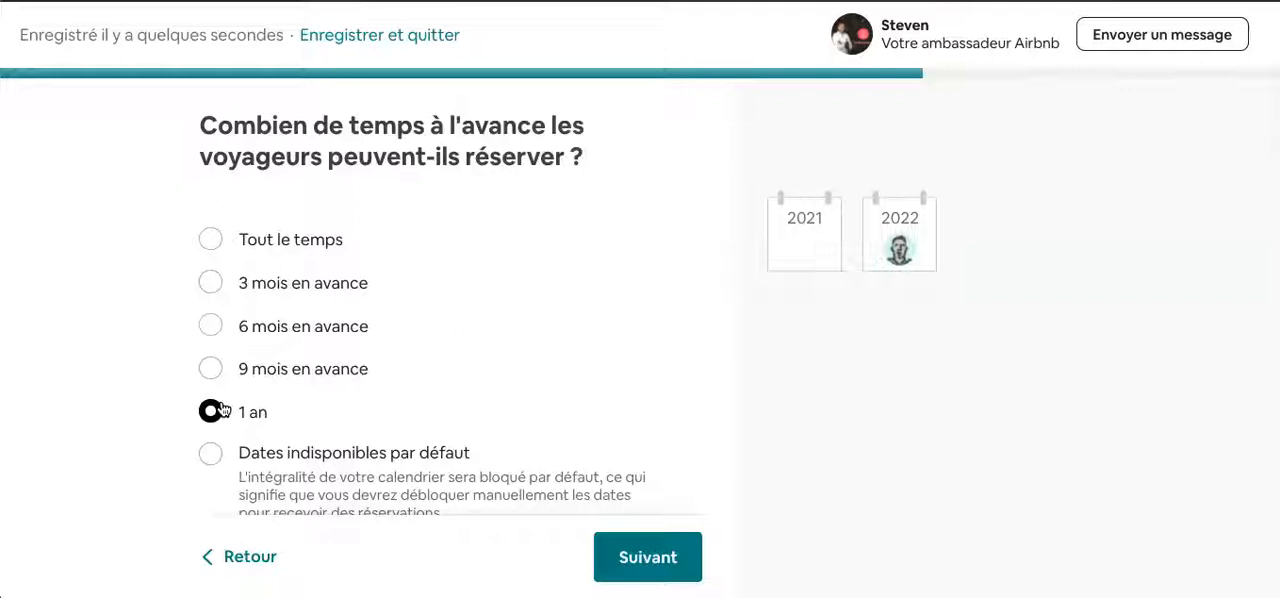
pyautogui.scroll(-3, 357, 425)
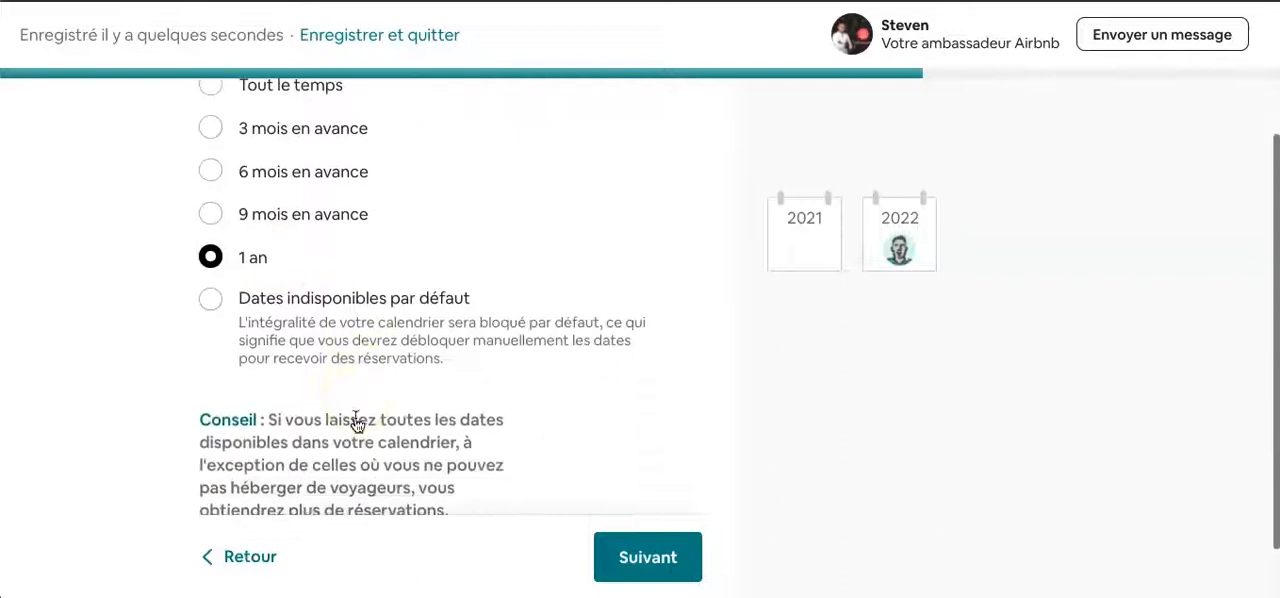
pyautogui.scroll(-1, 257, 375)
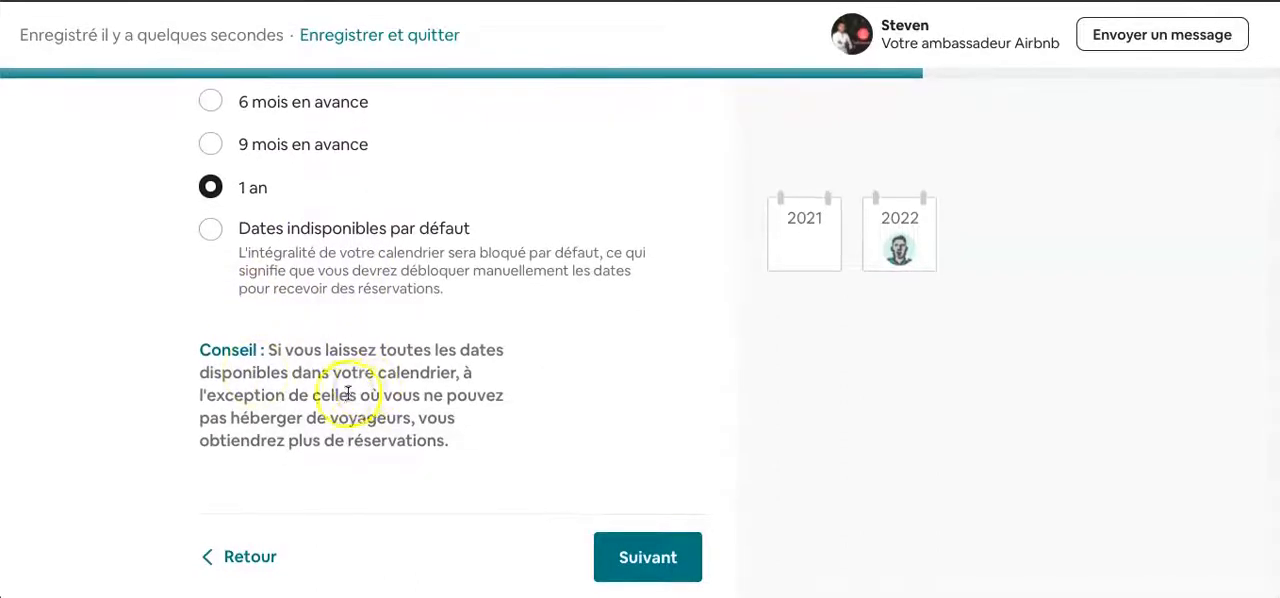
pyautogui.scroll(1, 605, 254)
pyautogui.scroll(-2, 605, 254)
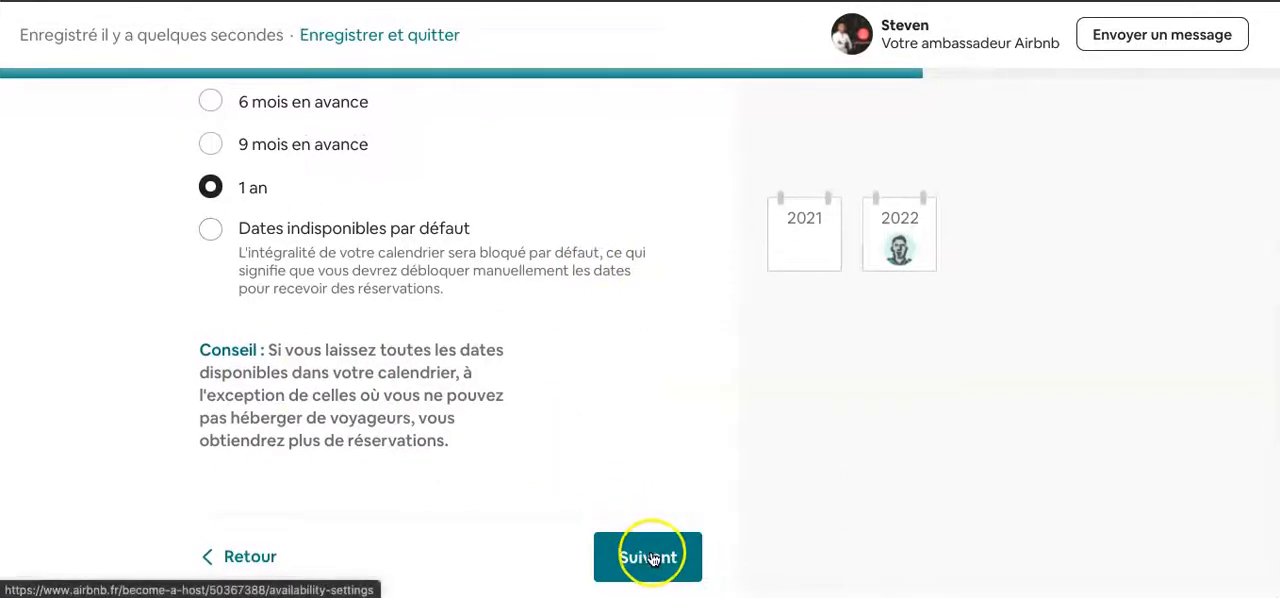
pyautogui.click(650, 558)
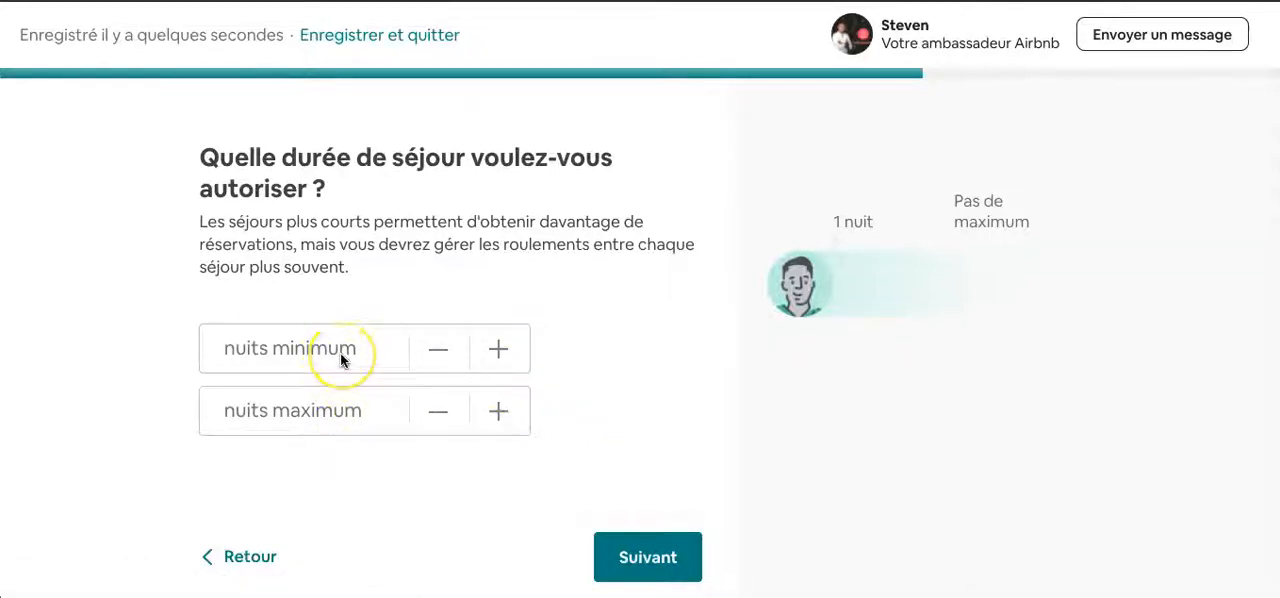
# - Set the minimum stay to 2 nights, leave the maximum stay empty, and continue to the calendar connection question
pyautogui.click(495, 350)
pyautogui.click(495, 350)
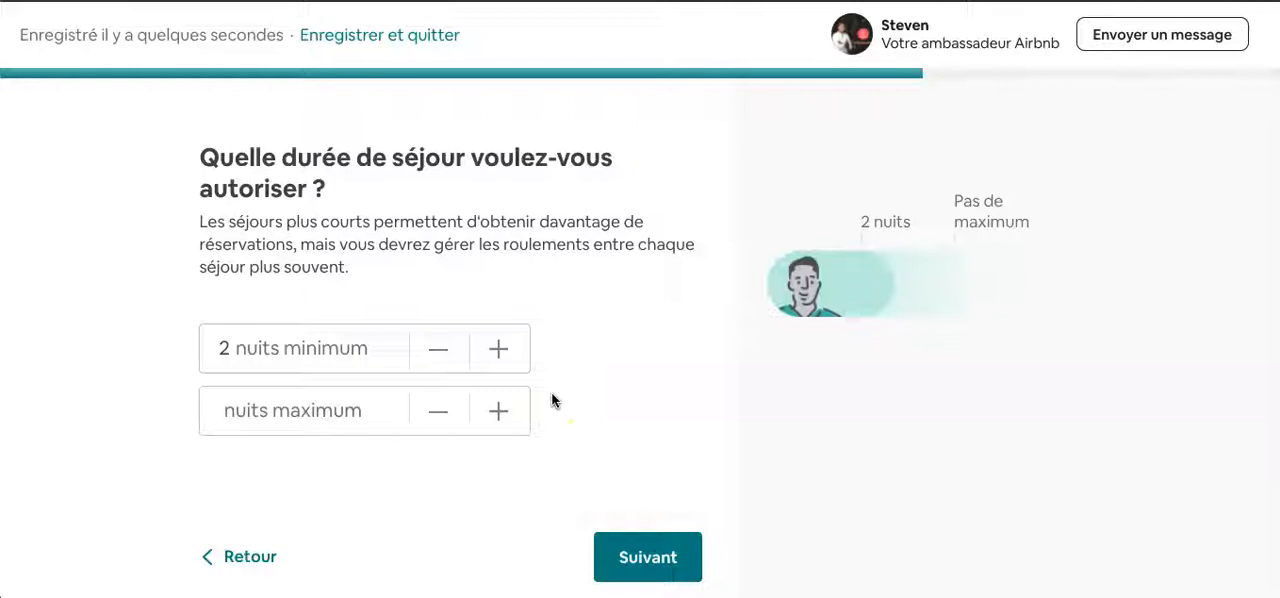
pyautogui.click(360, 405)
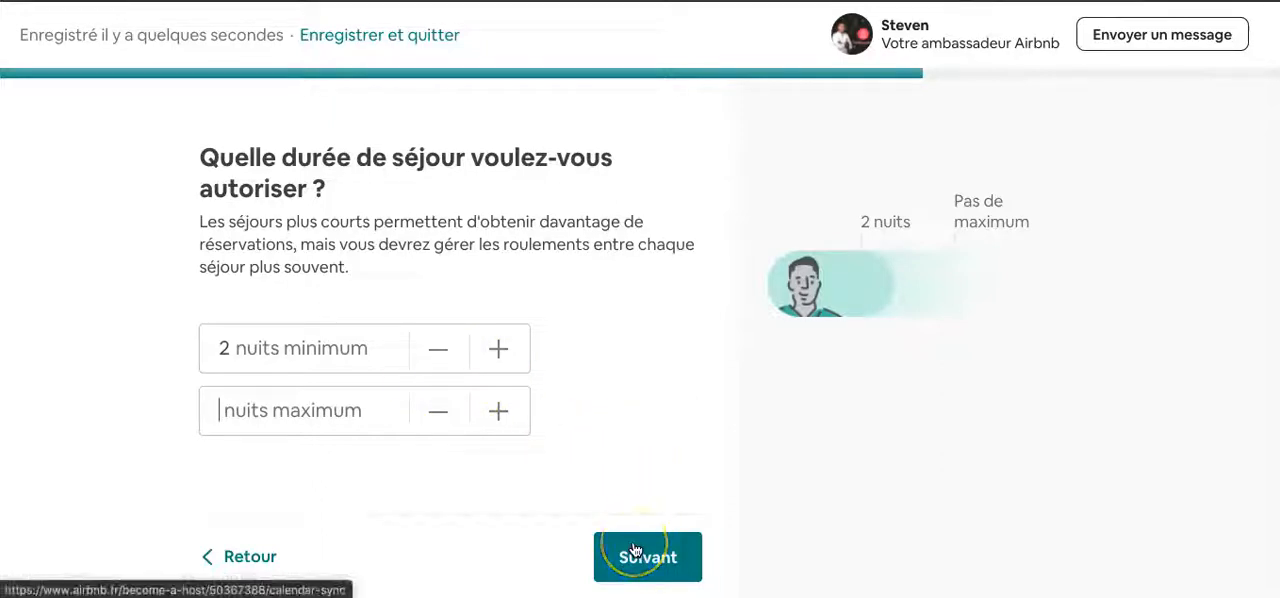
pyautogui.click(609, 565)
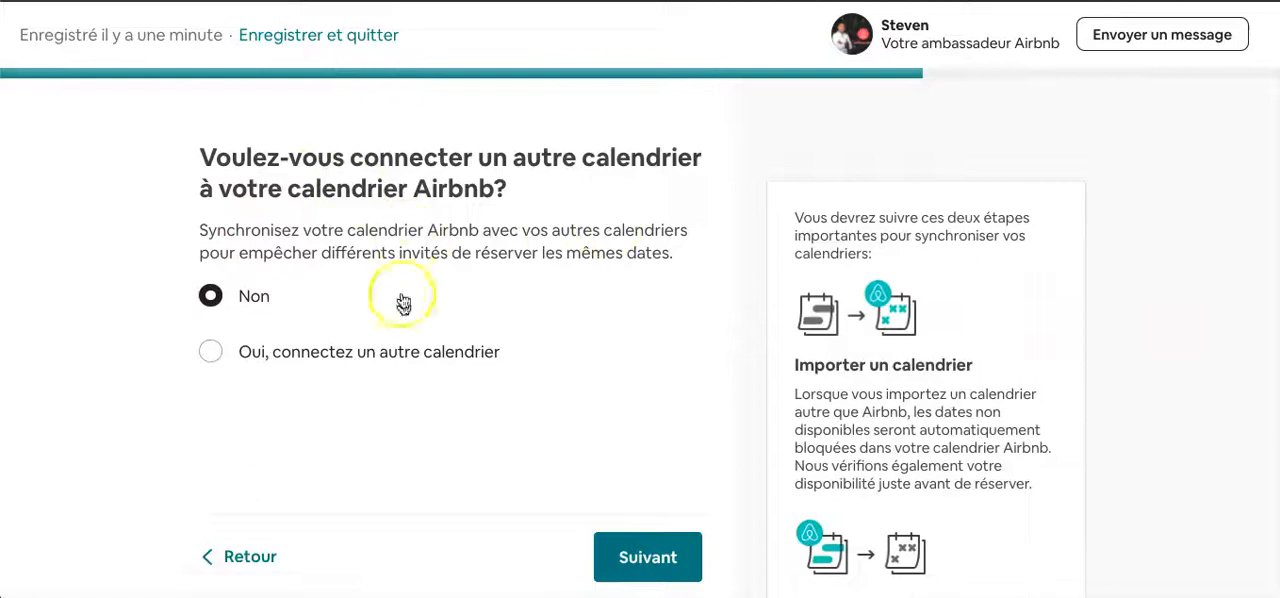
# - Choose "Oui, connectez un autre calendrier" and examine the fields for importing and naming a non-Airbnb calendar
pyautogui.click(384, 348)
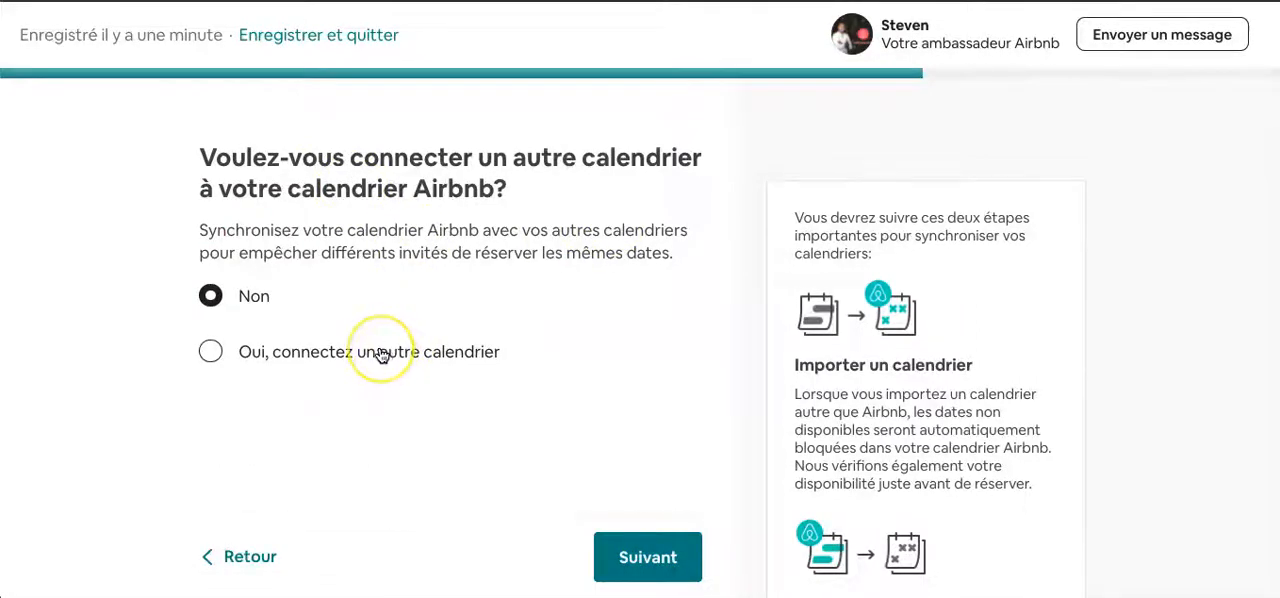
pyautogui.click(382, 352)
pyautogui.scroll(-2, 382, 356)
pyautogui.scroll(1, 382, 356)
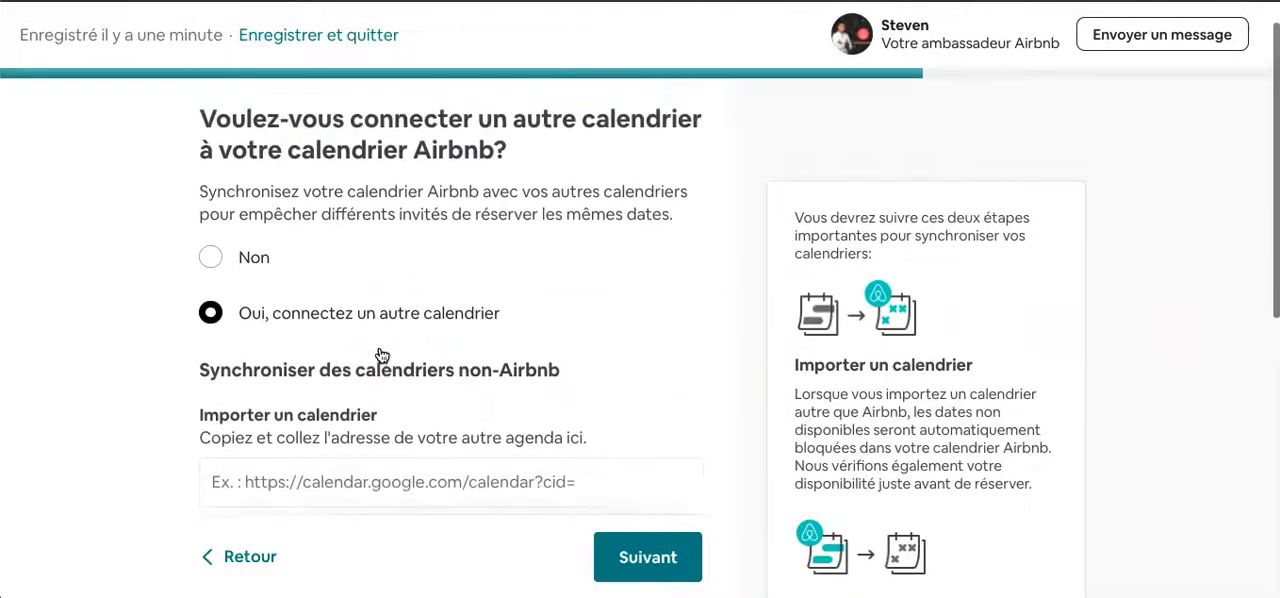
pyautogui.scroll(-1, 382, 355)
pyautogui.scroll(1, 382, 355)
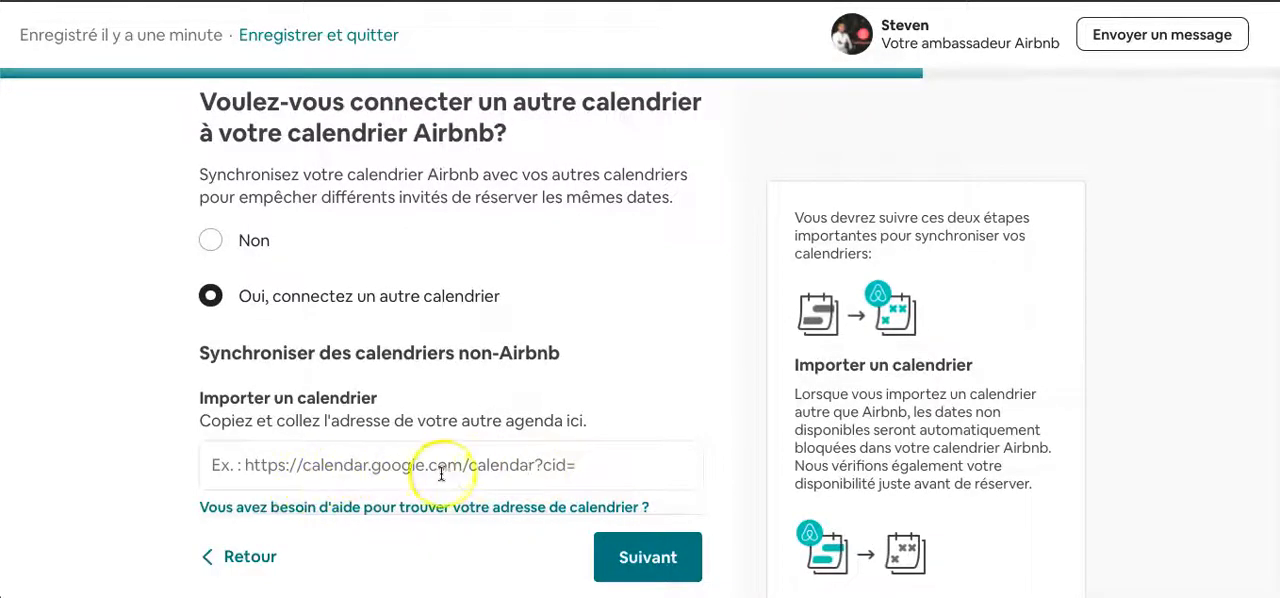
pyautogui.scroll(-3, 443, 472)
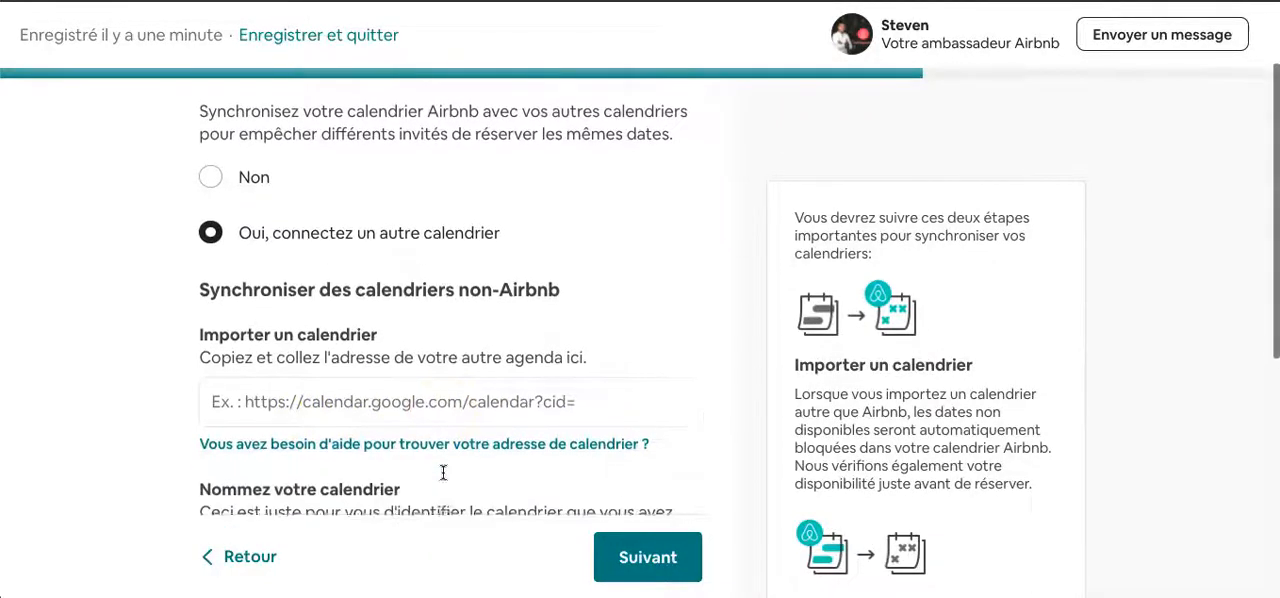
pyautogui.scroll(3, 443, 472)
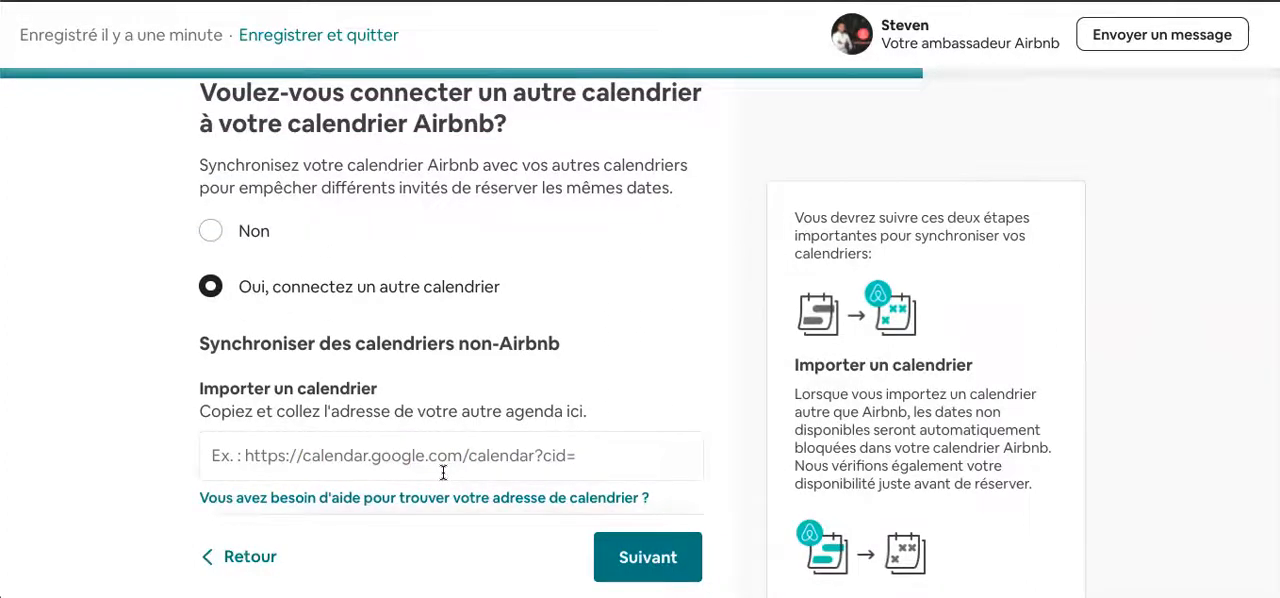
pyautogui.scroll(-3, 443, 472)
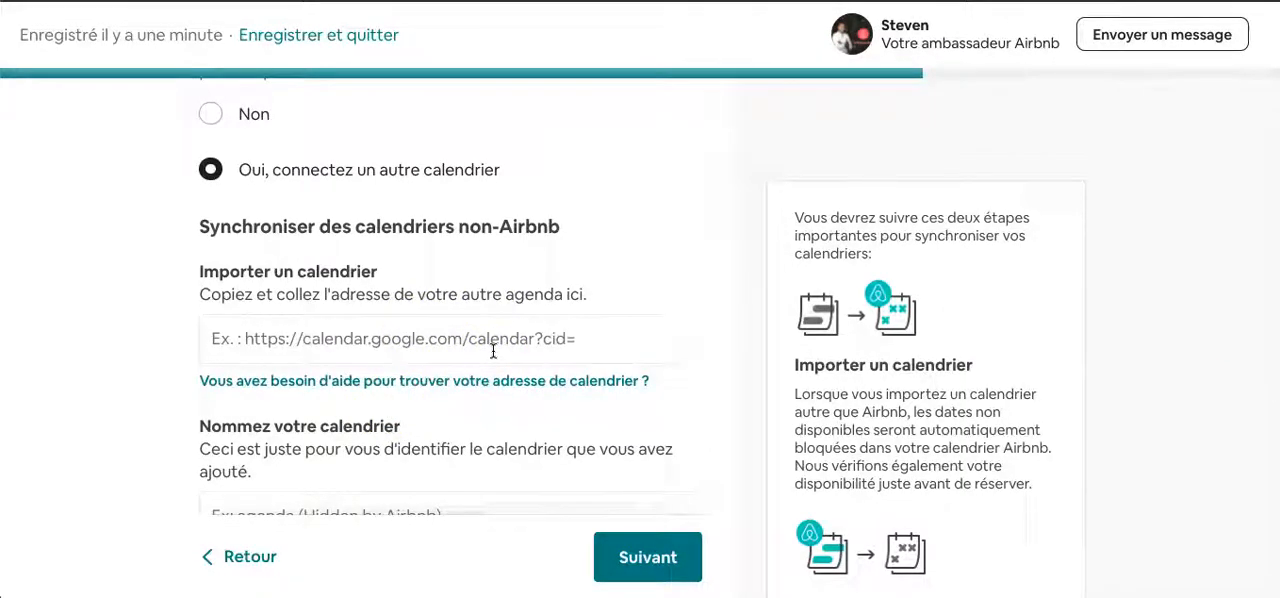
pyautogui.scroll(-1, 493, 351)
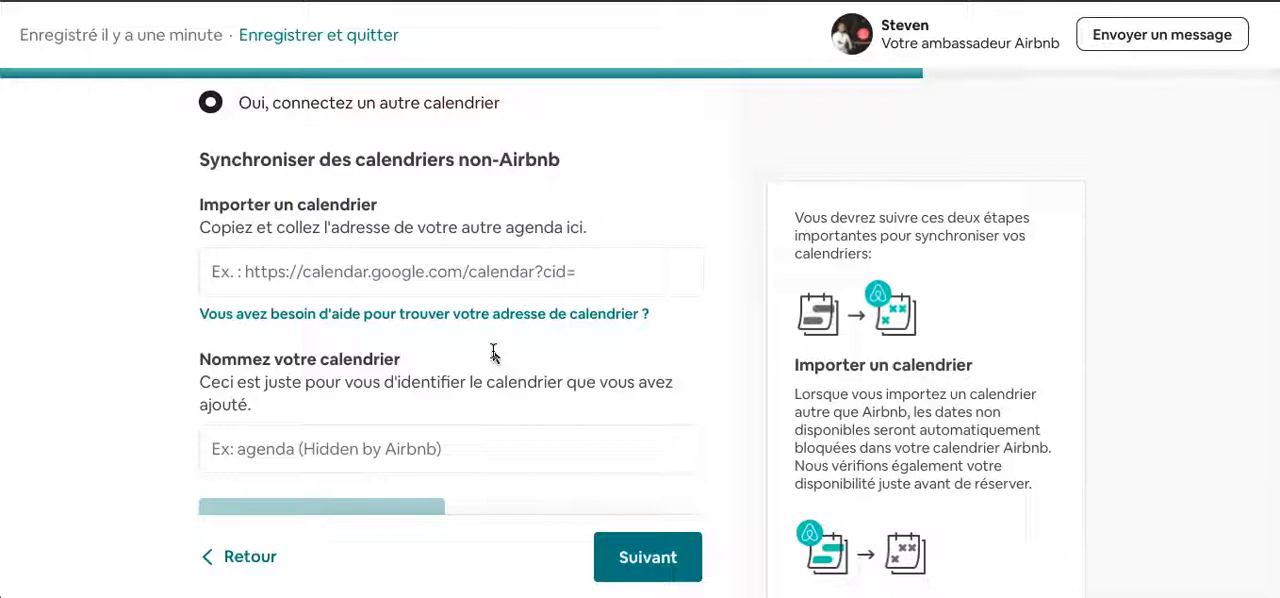
pyautogui.scroll(2, 493, 352)
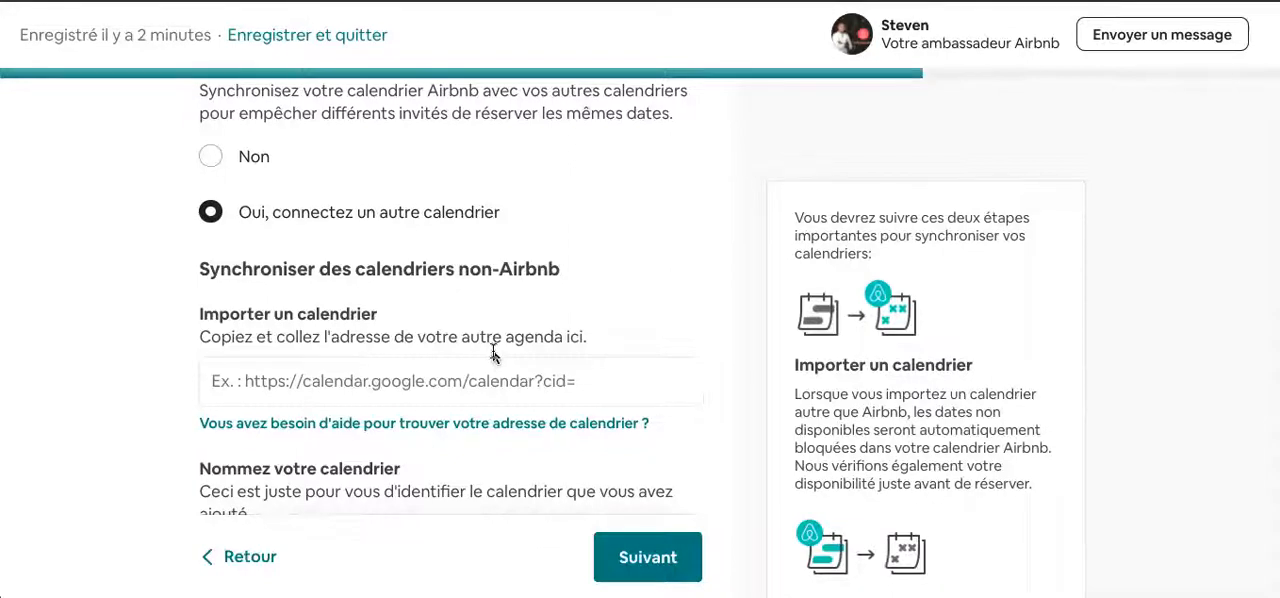
pyautogui.scroll(1, 492, 354)
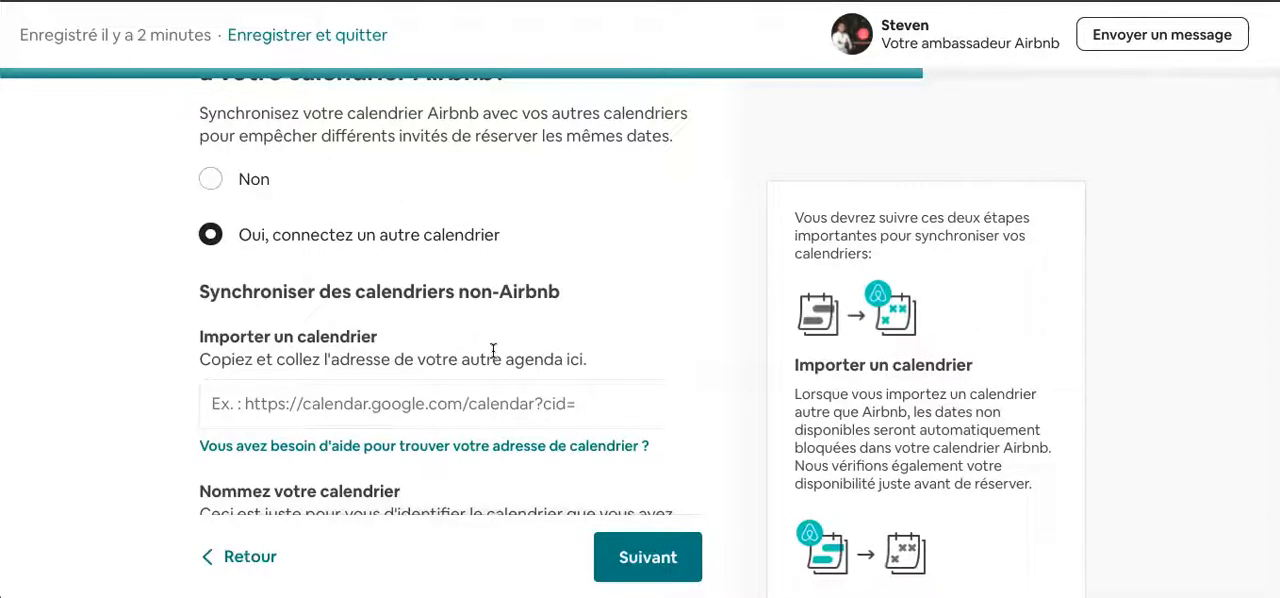
pyautogui.scroll(-5, 493, 350)
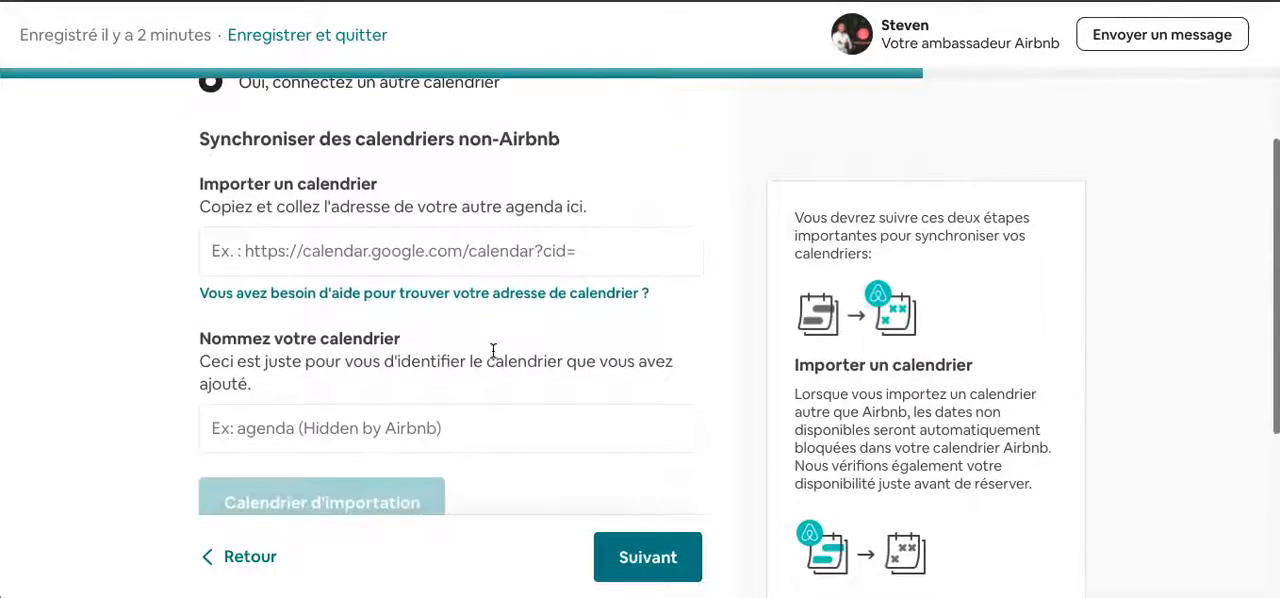
# - Answer "Non" to connecting another calendar and continue to the availability calendar
pyautogui.scroll(4, 480, 354)
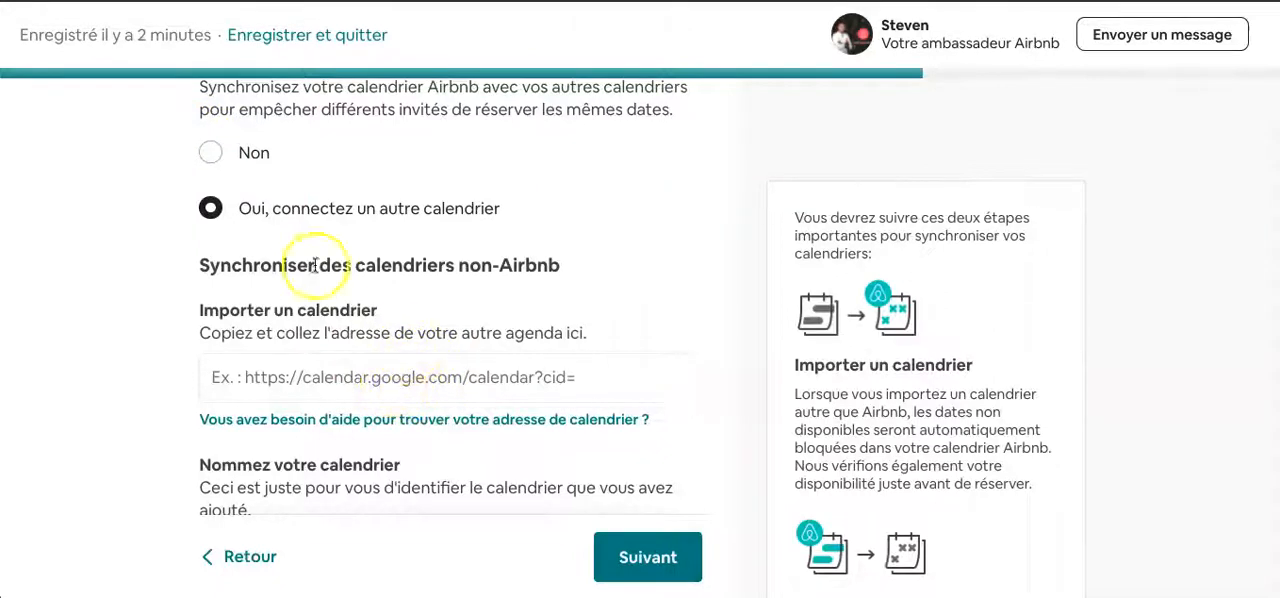
pyautogui.click(236, 172)
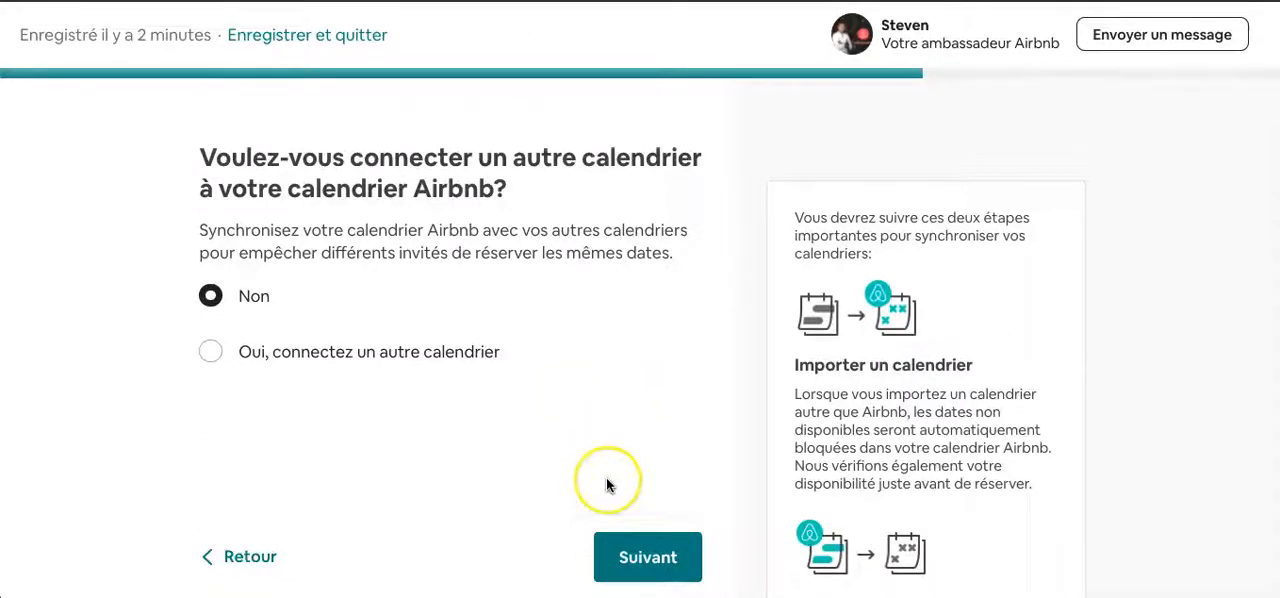
pyautogui.click(640, 547)
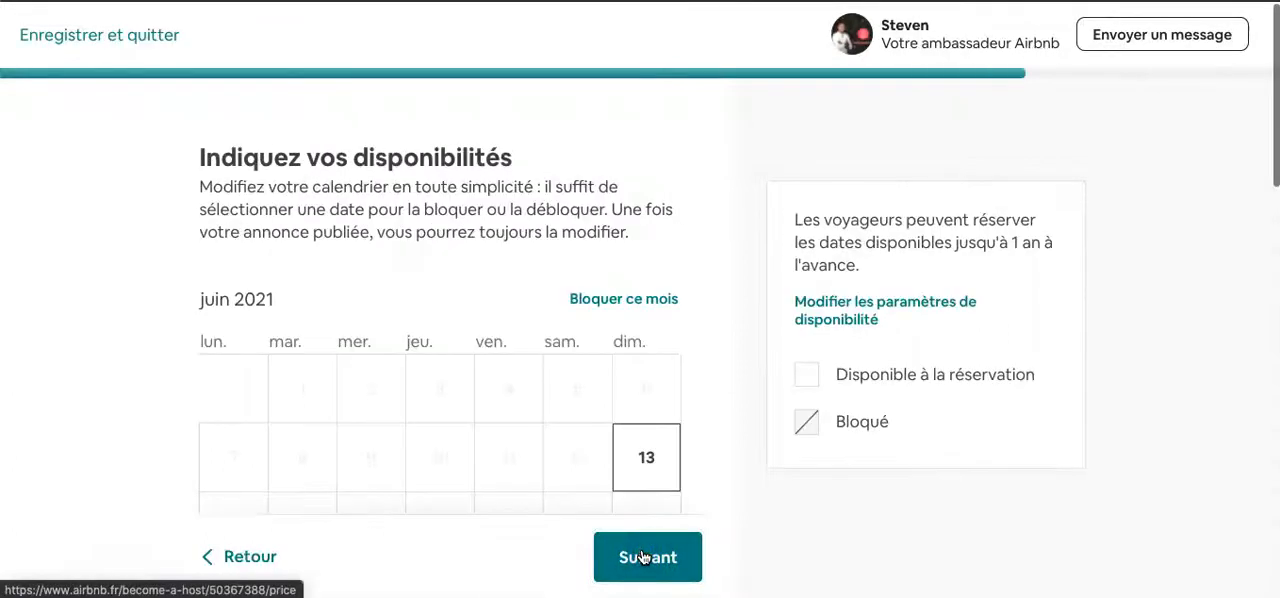
# - Block the whole months of June, July and August 2021 in the availability calendar
pyautogui.scroll(-2, 563, 253)
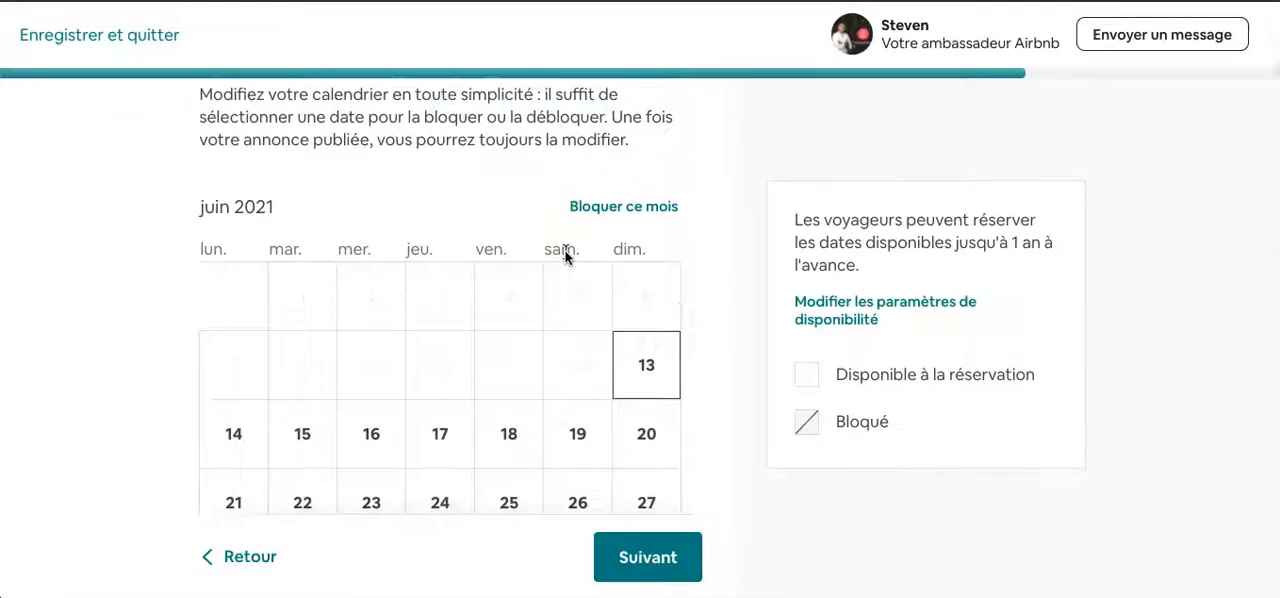
pyautogui.scroll(-4, 198, 305)
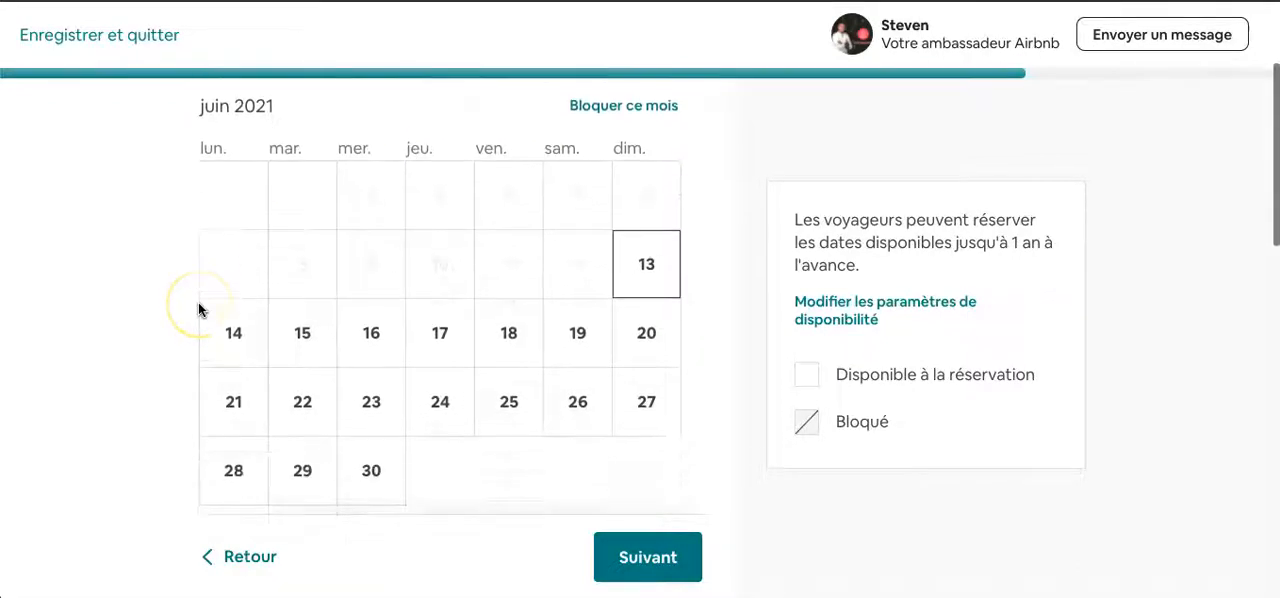
pyautogui.scroll(-7, 623, 416)
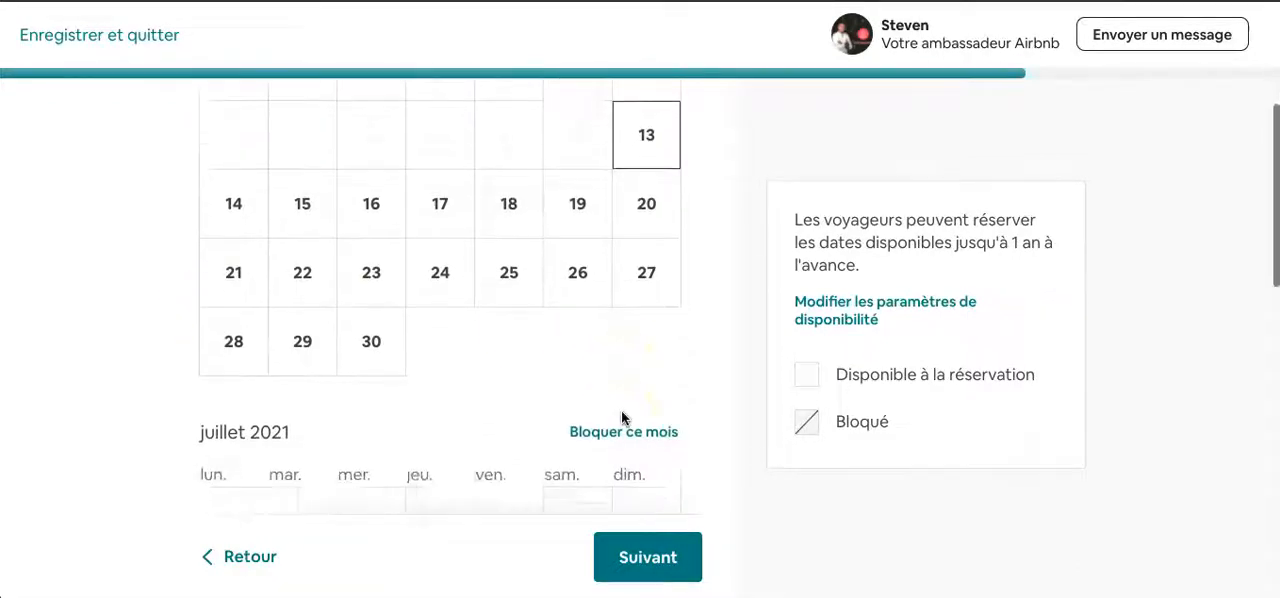
pyautogui.scroll(13, 625, 420)
pyautogui.scroll(-1, 621, 418)
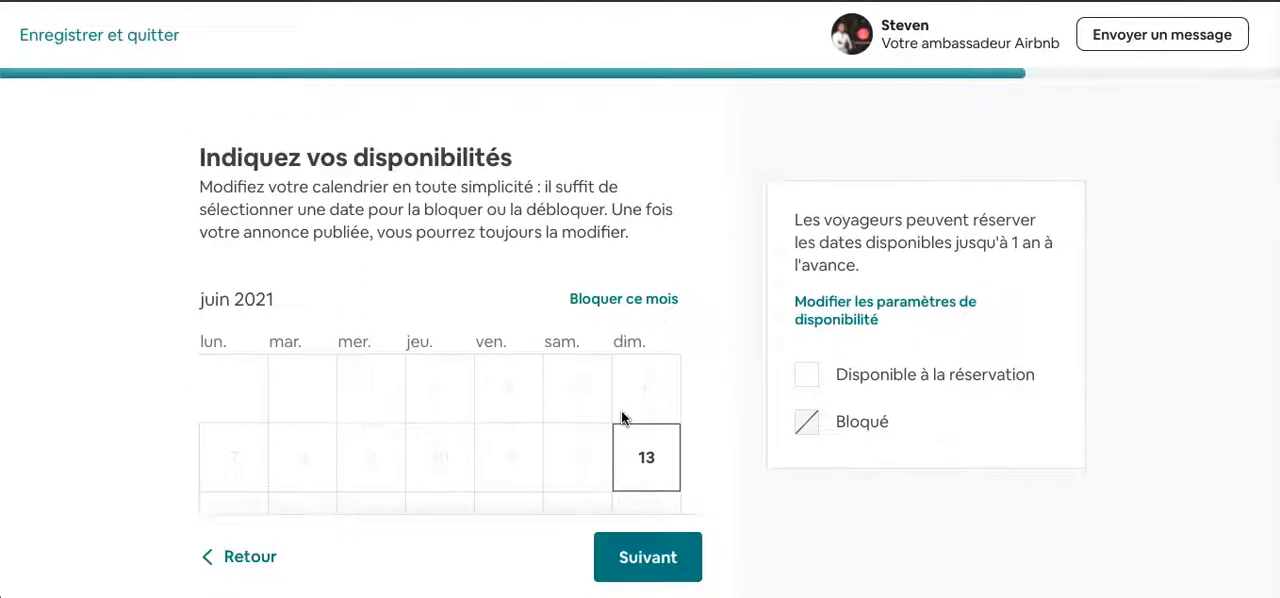
pyautogui.scroll(-2, 621, 417)
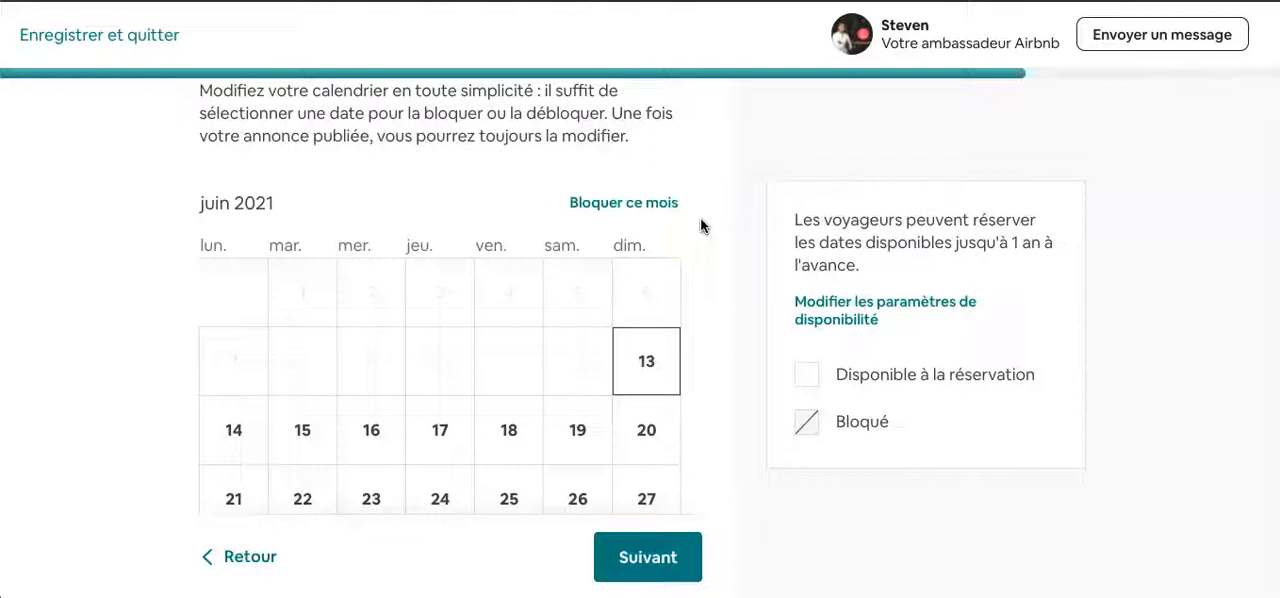
pyautogui.click(650, 205)
pyautogui.scroll(-2, 583, 307)
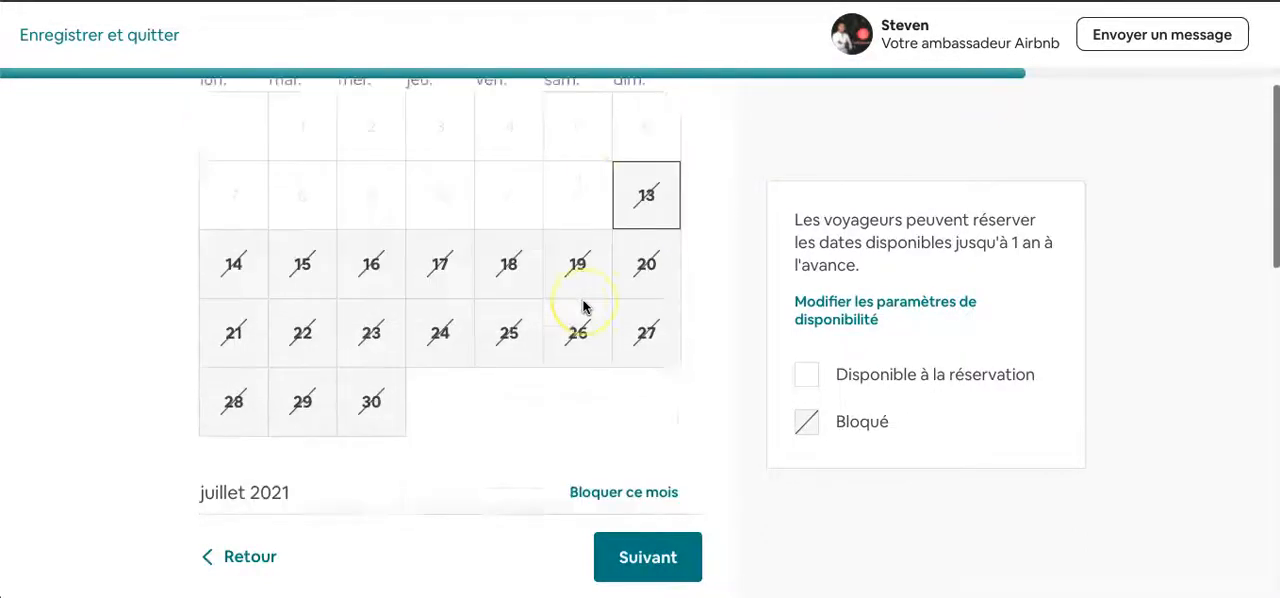
pyautogui.scroll(-2, 585, 306)
pyautogui.click(586, 323)
pyautogui.scroll(-5, 586, 324)
pyautogui.click(630, 272)
pyautogui.click(554, 363)
pyautogui.scroll(-4, 556, 369)
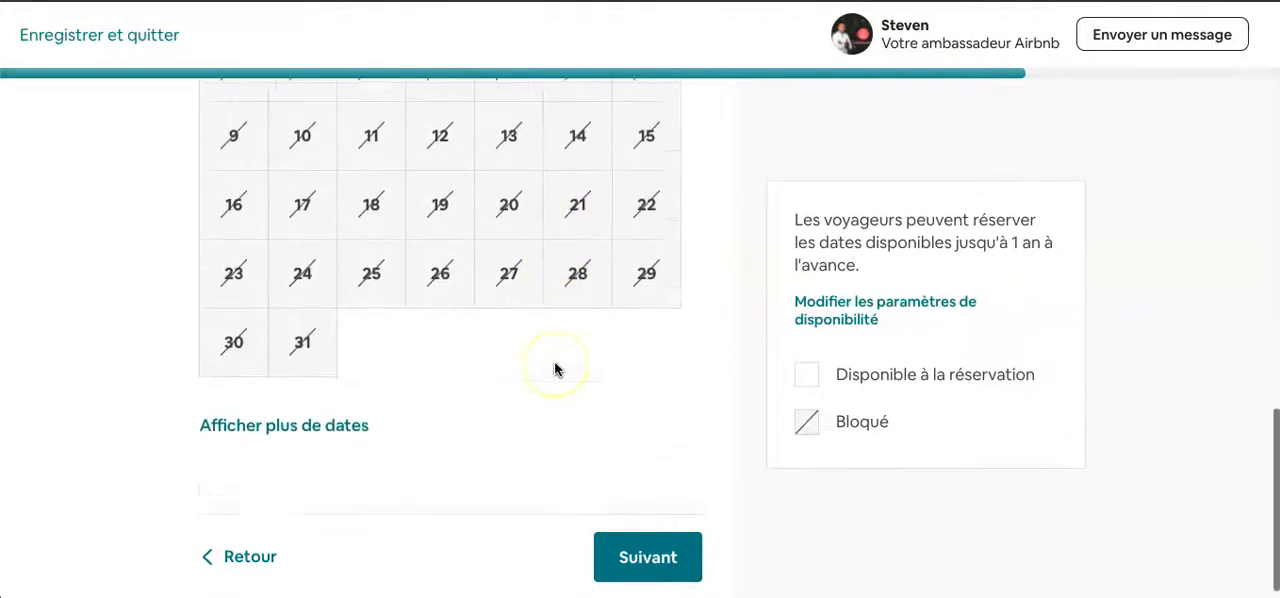
# - Show more dates in the availability calendar and block all of September, October and November 2021
pyautogui.click(320, 424)
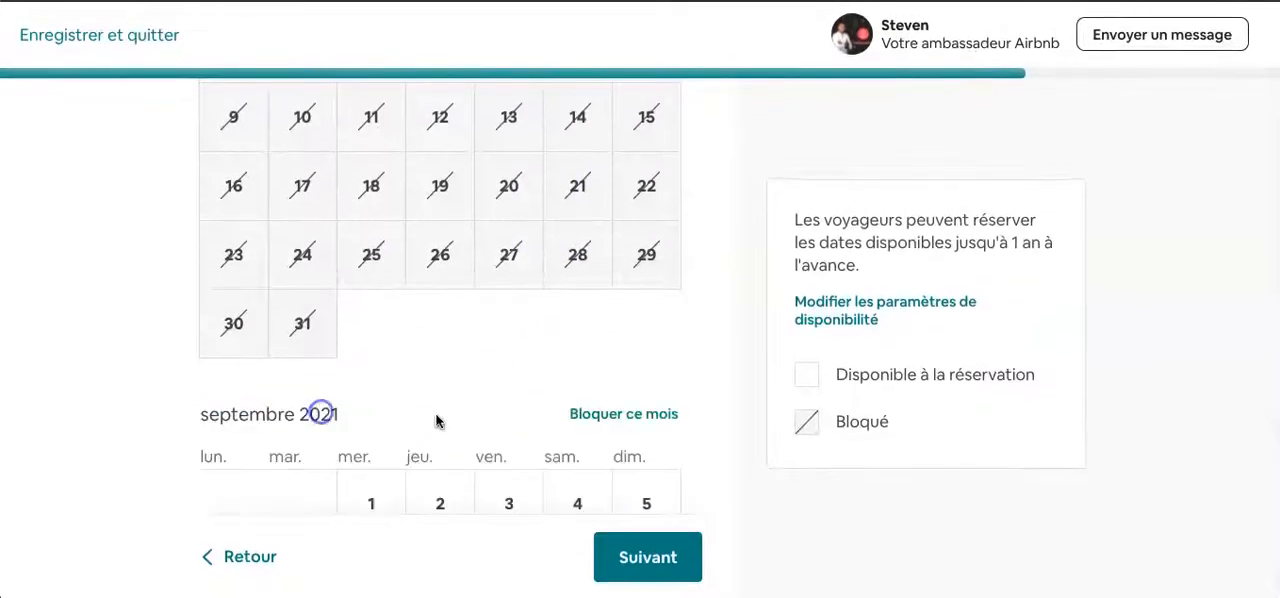
pyautogui.scroll(-1, 500, 430)
pyautogui.click(626, 355)
pyautogui.scroll(-5, 626, 350)
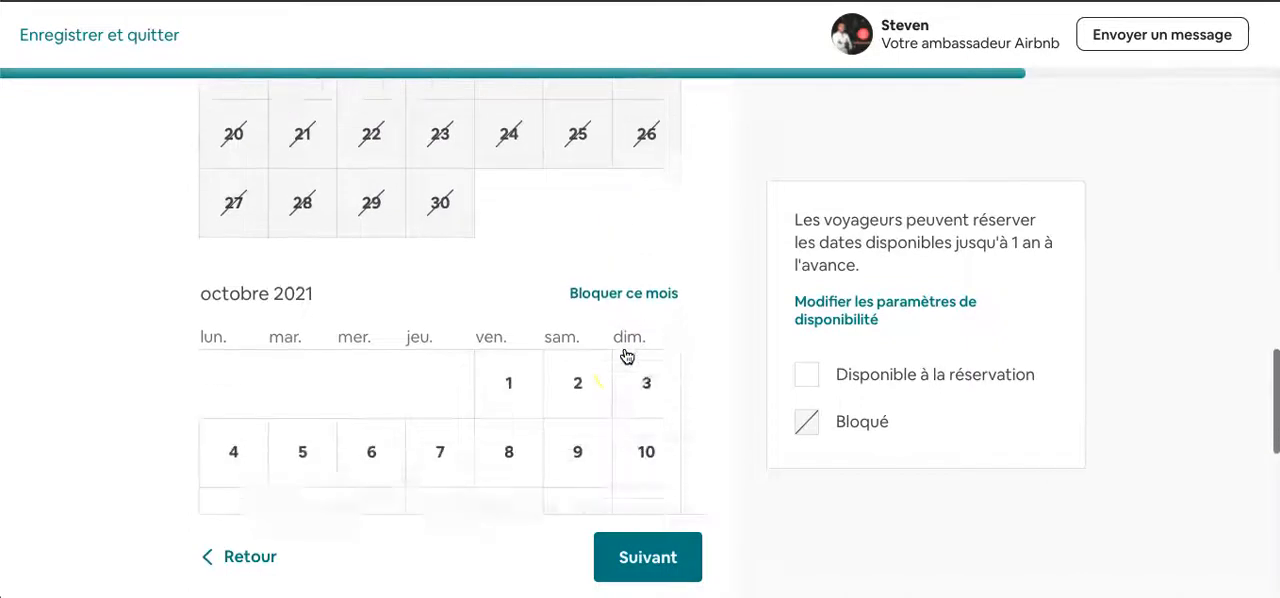
pyautogui.click(655, 273)
pyautogui.scroll(-5, 591, 351)
pyautogui.click(658, 148)
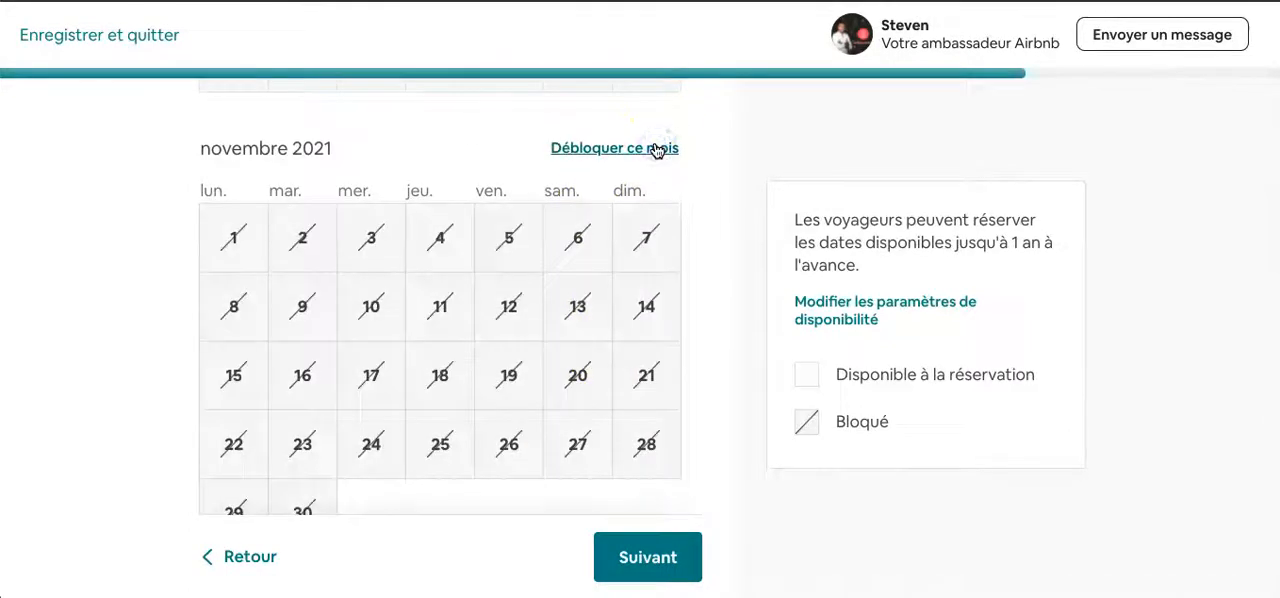
pyautogui.click(563, 263)
pyautogui.scroll(-3, 557, 270)
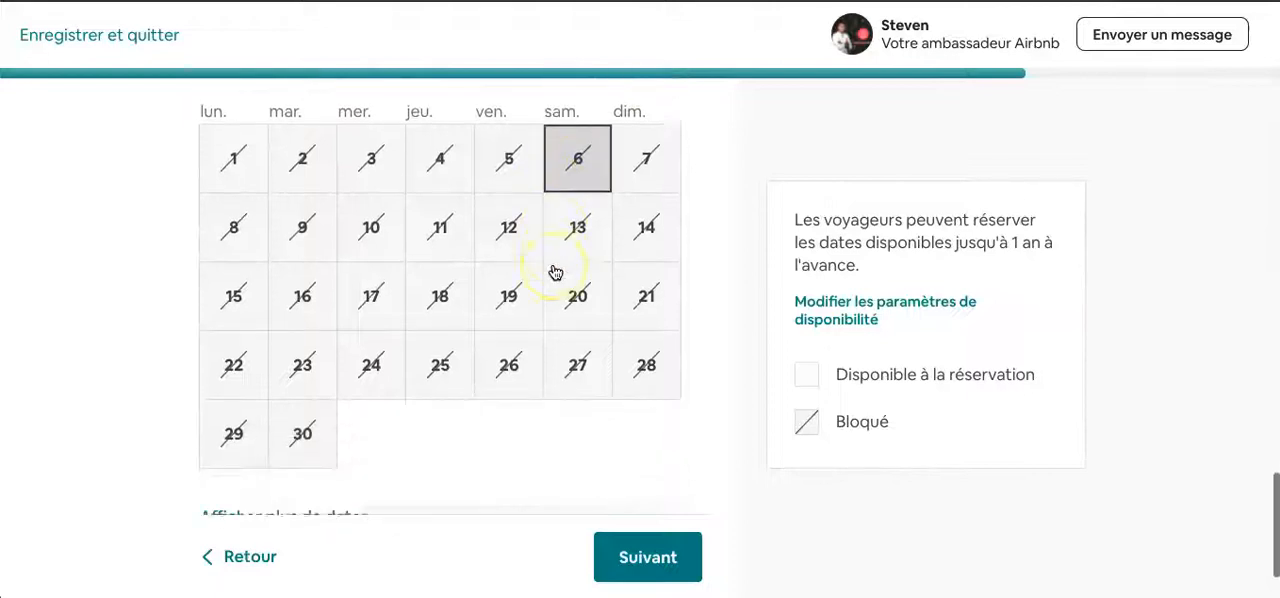
pyautogui.click(444, 366)
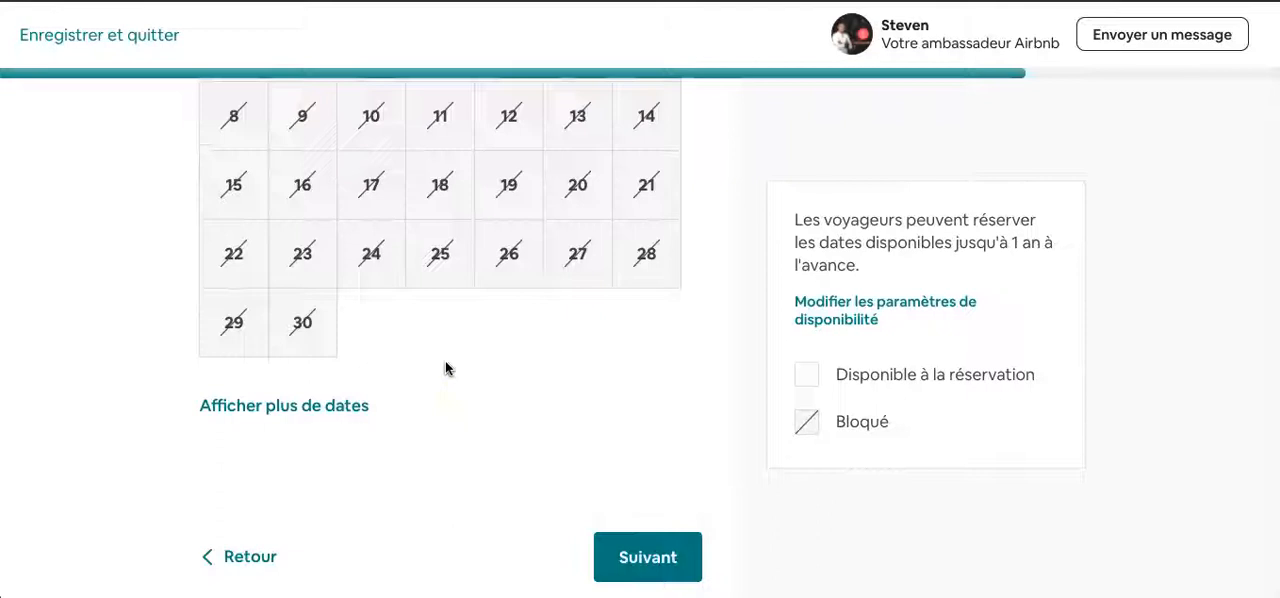
pyautogui.scroll(4, 553, 385)
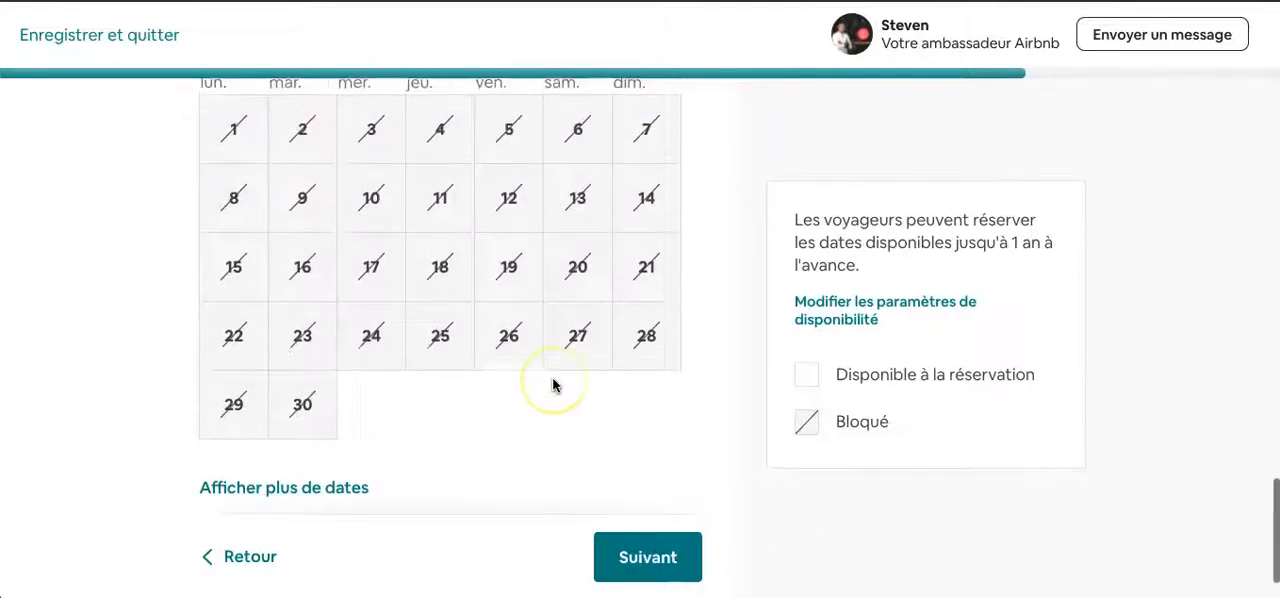
pyautogui.scroll(-3, 553, 385)
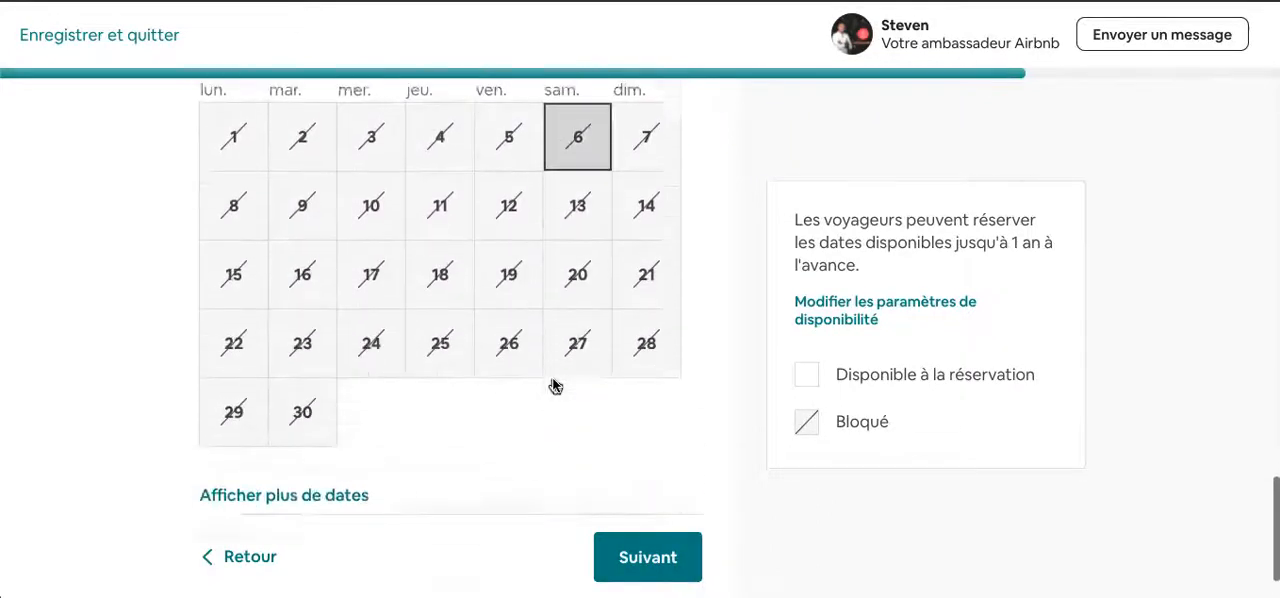
# - Show more dates in the availability calendar and block the whole month of December 2021
pyautogui.click(314, 454)
pyautogui.scroll(-2, 510, 420)
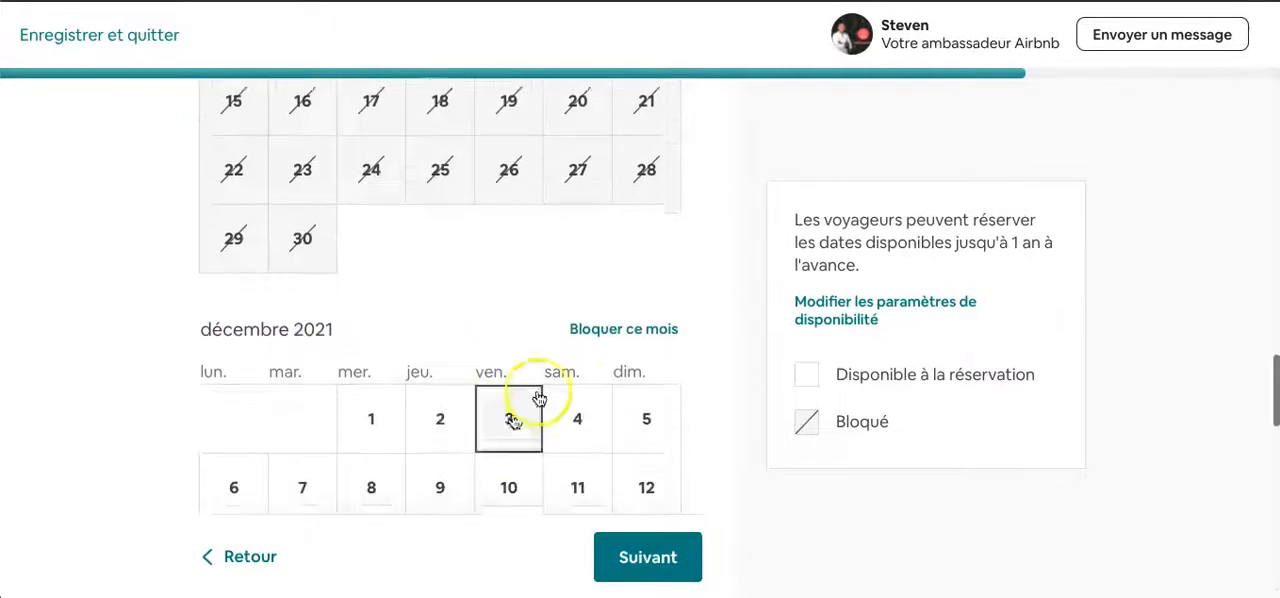
pyautogui.click(651, 331)
pyautogui.scroll(-6, 503, 415)
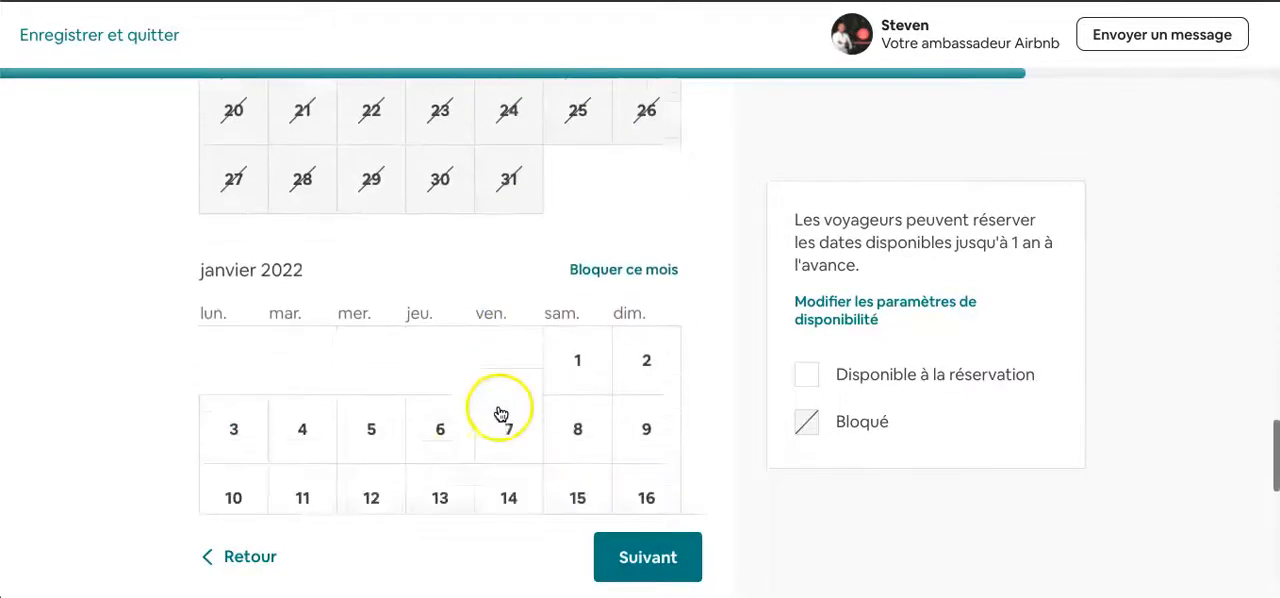
# - Review the blocked months back to June 2021 and continue to the pricing page
pyautogui.scroll(1, 511, 226)
pyautogui.scroll(8, 511, 226)
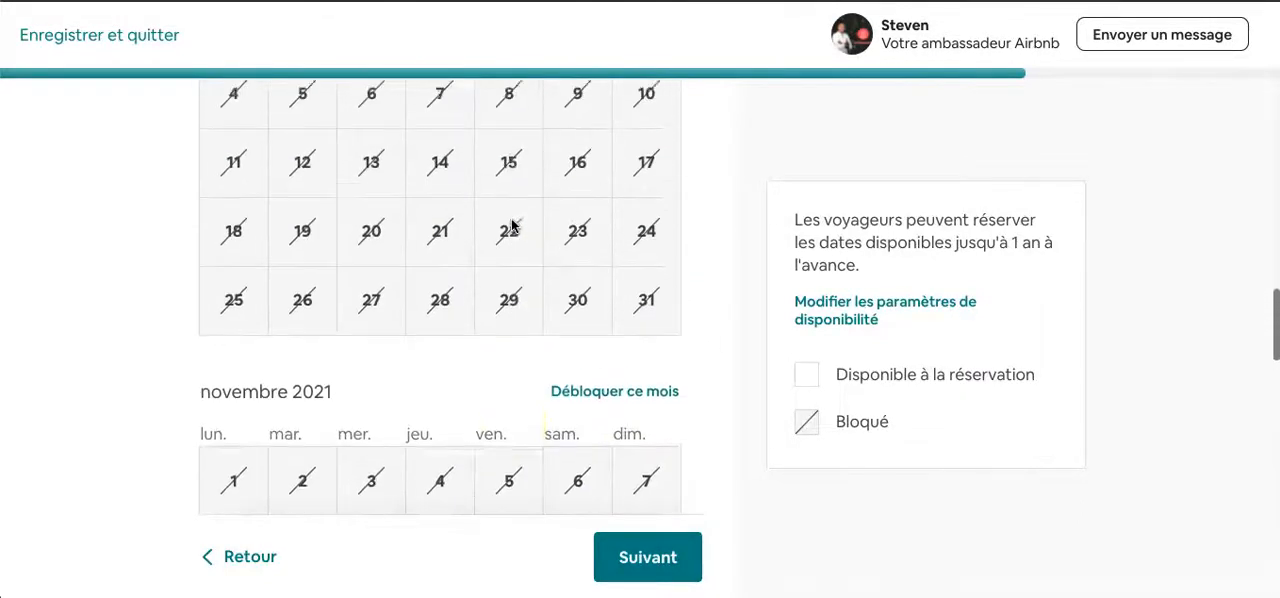
pyautogui.scroll(15, 649, 490)
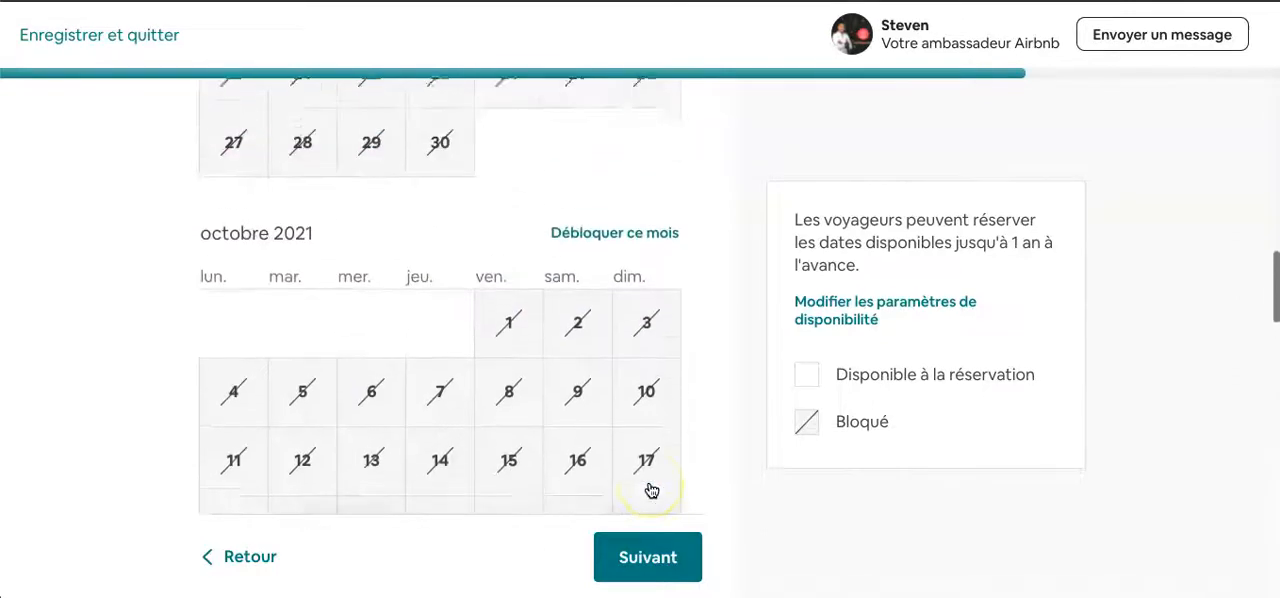
pyautogui.scroll(4, 649, 490)
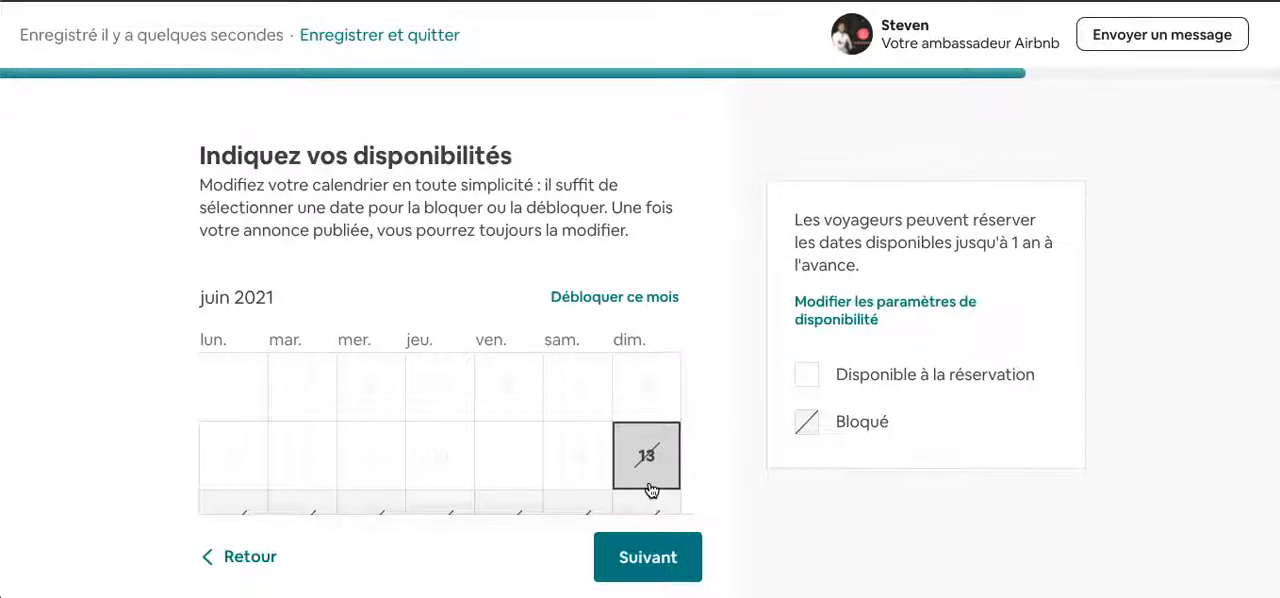
pyautogui.scroll(-1, 651, 490)
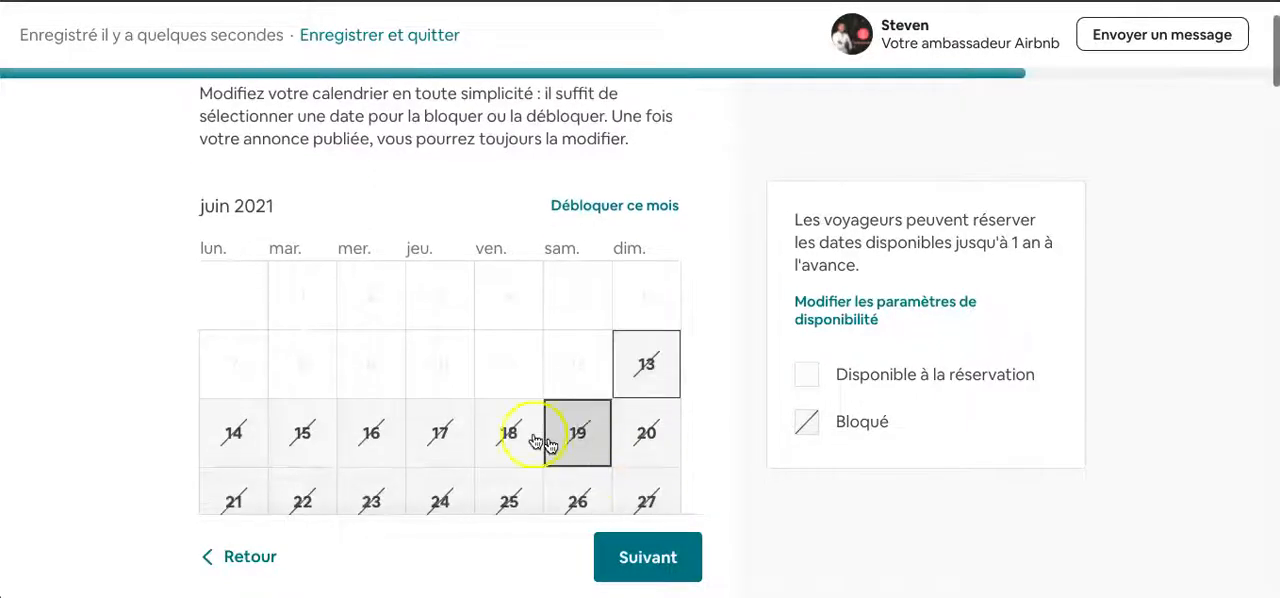
pyautogui.click(645, 558)
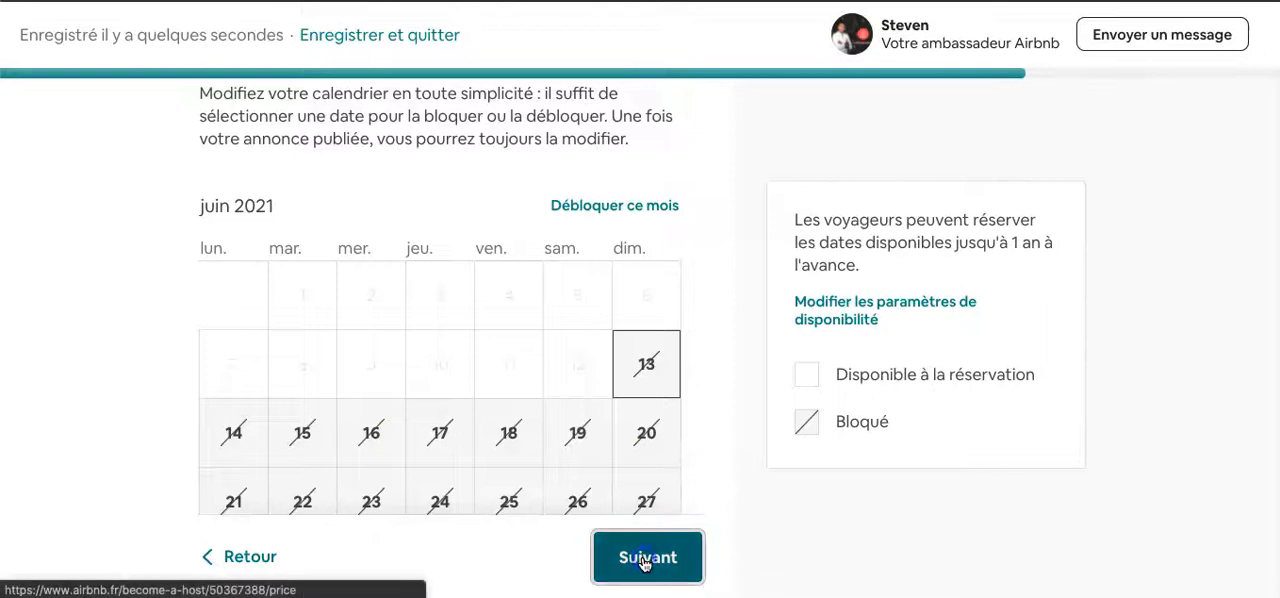
# - Examine the smart pricing explanation and the base and minimum price settings on the pricing page
pyautogui.click(157, 342)
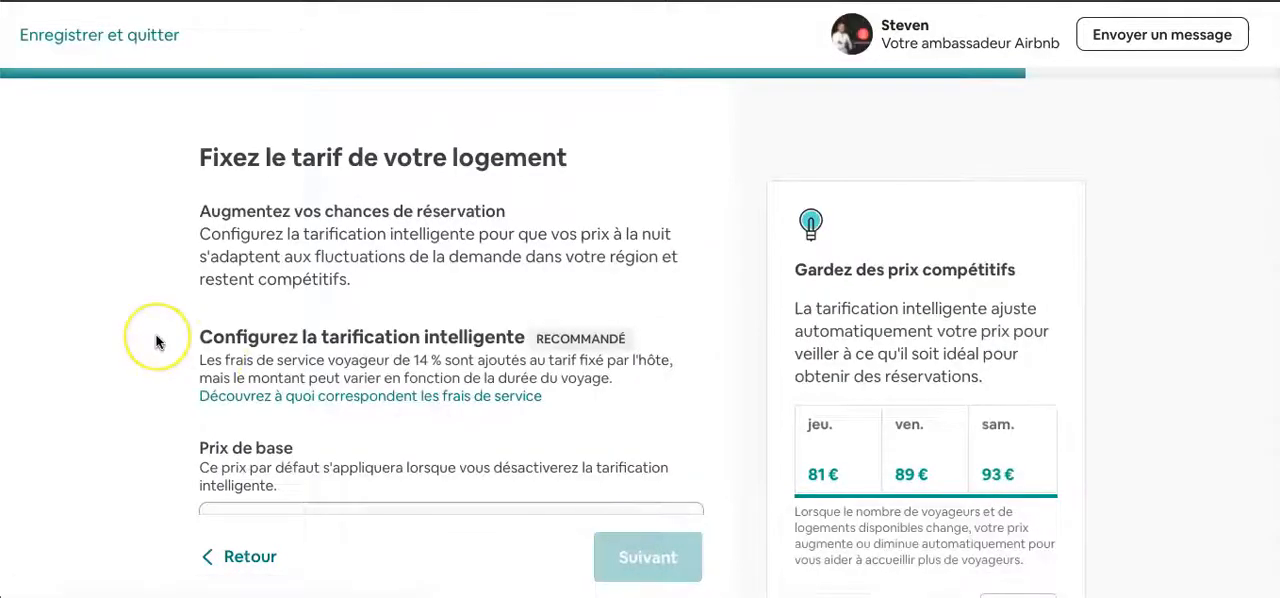
pyautogui.click(195, 290)
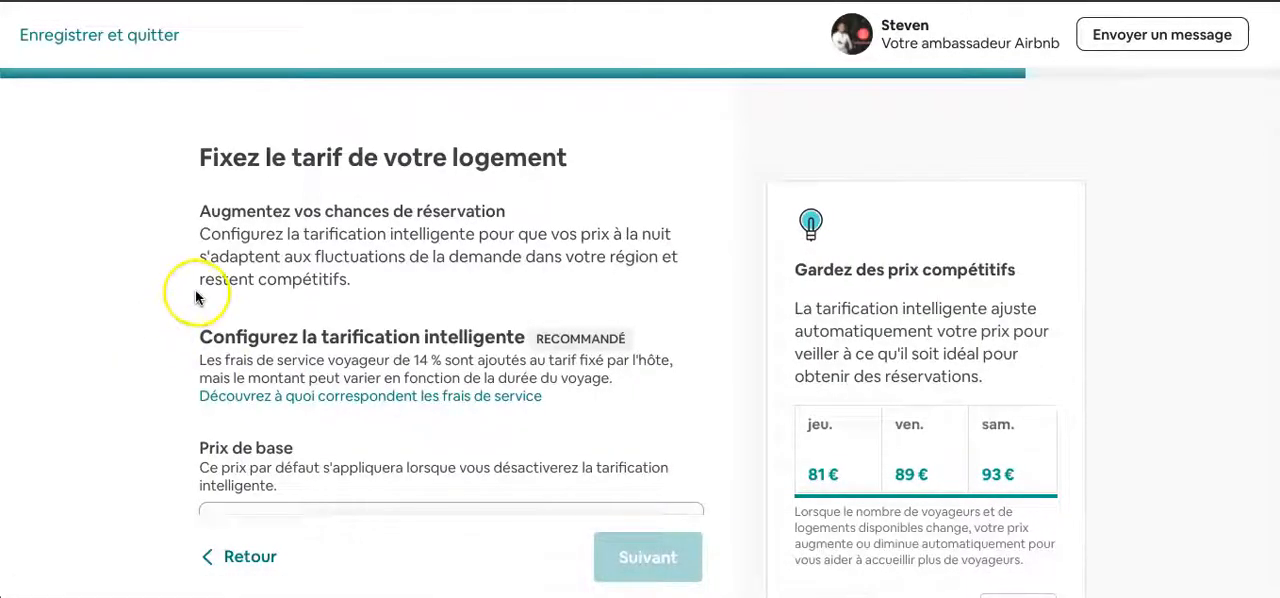
pyautogui.scroll(-1, 195, 290)
pyautogui.scroll(1, 195, 290)
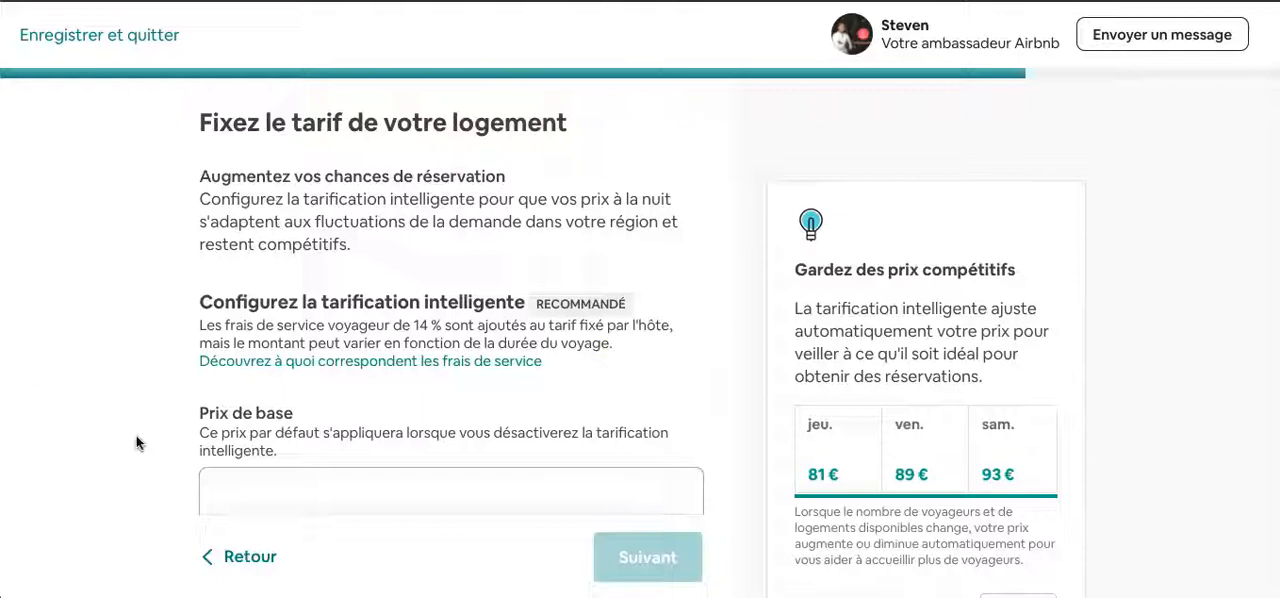
pyautogui.scroll(-1, 160, 437)
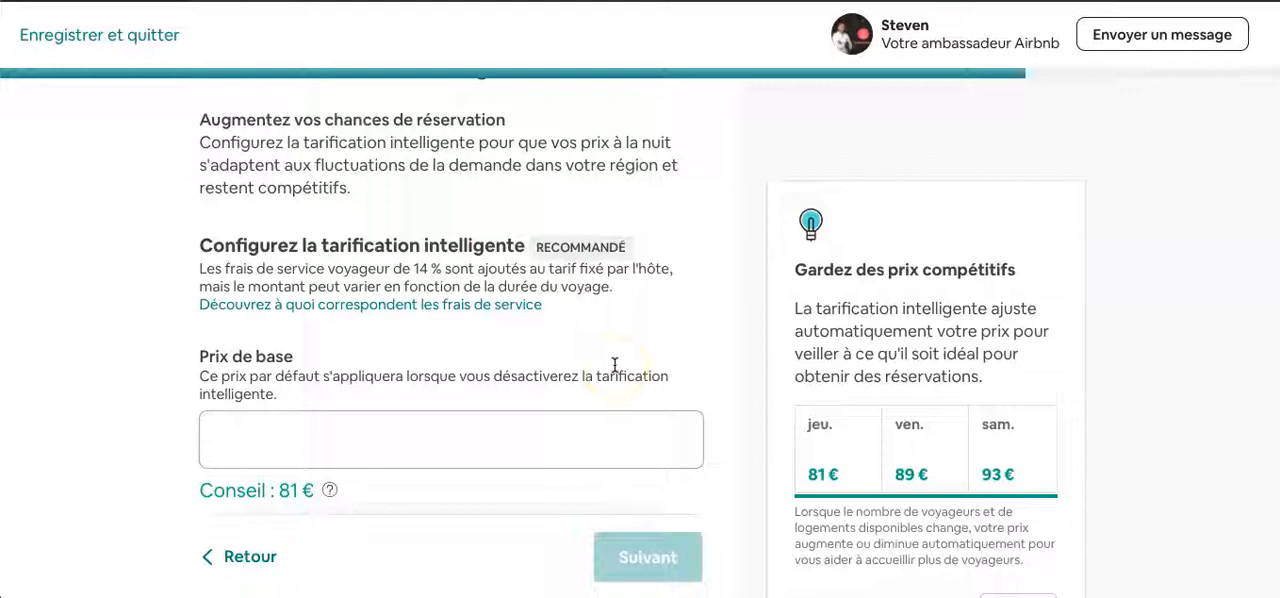
pyautogui.scroll(-1, 614, 364)
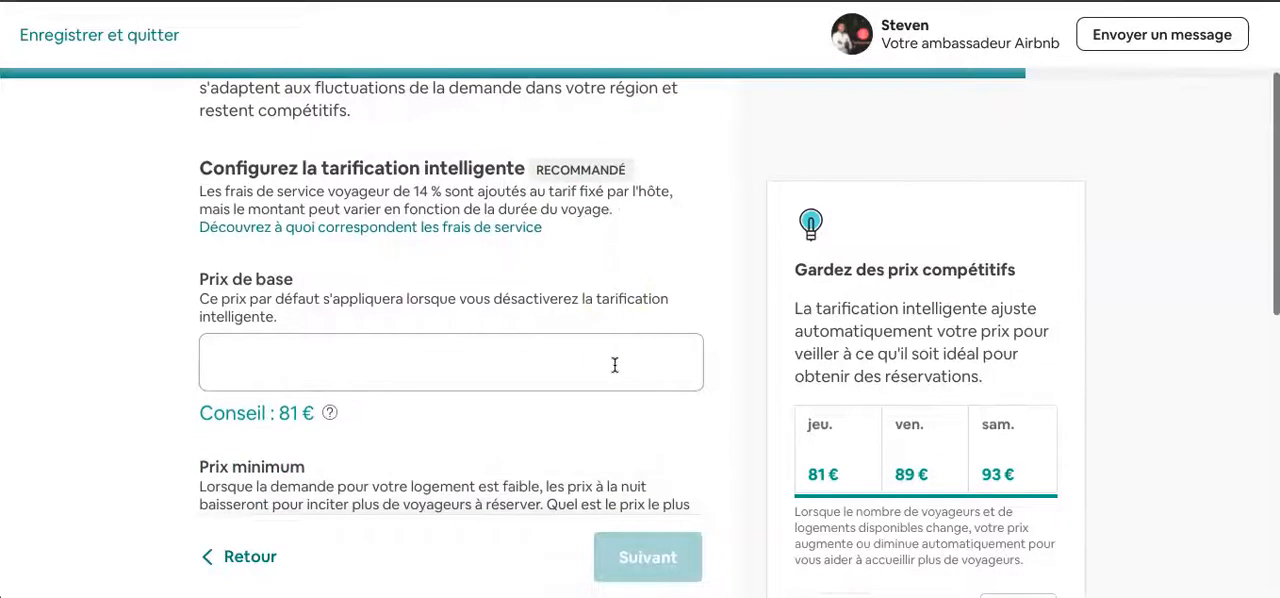
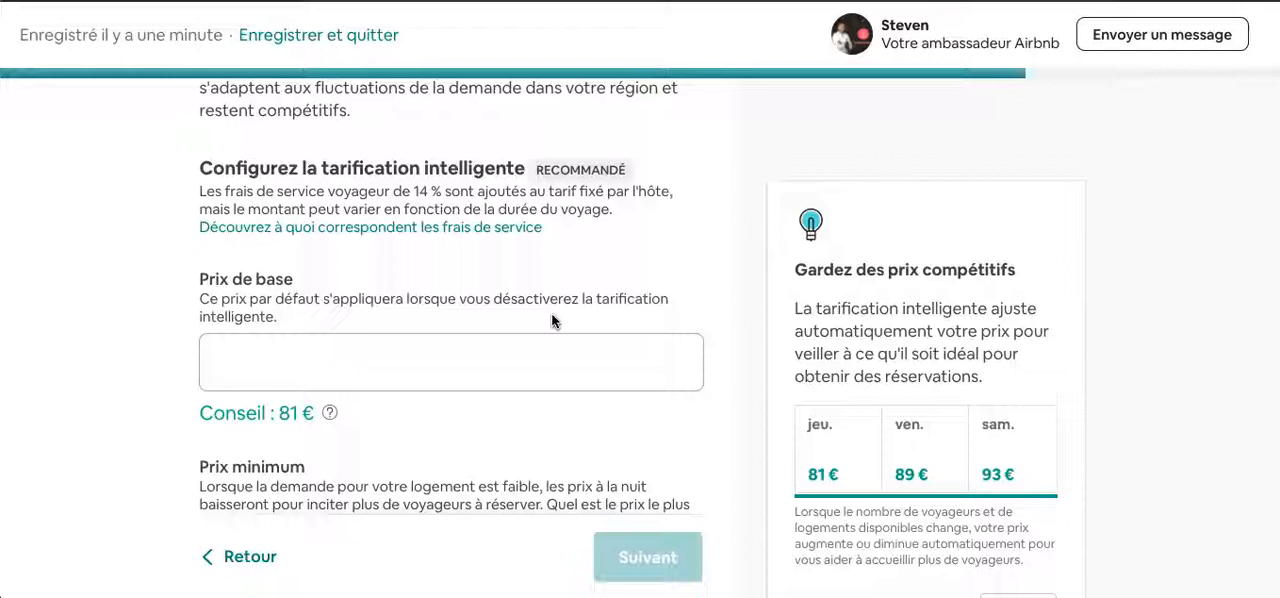
# - Compare the suggested base and minimum prices in the smart pricing settings with their descriptions
pyautogui.scroll(1, 553, 320)
pyautogui.scroll(-2, 553, 320)
pyautogui.scroll(-1, 553, 320)
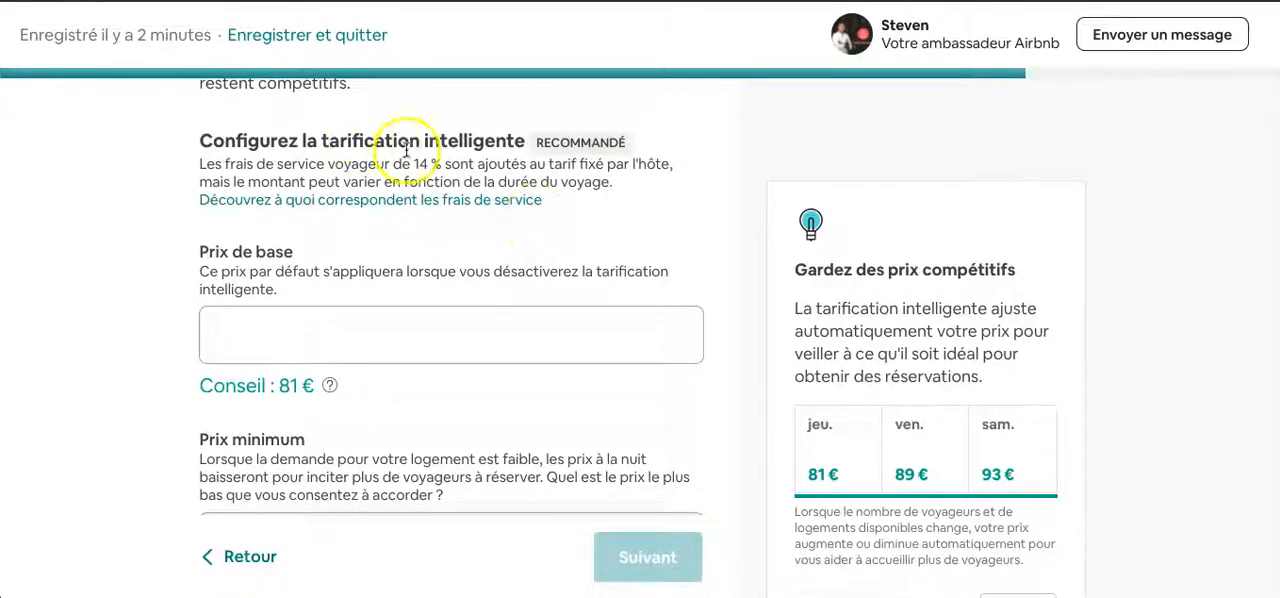
pyautogui.scroll(-1, 420, 232)
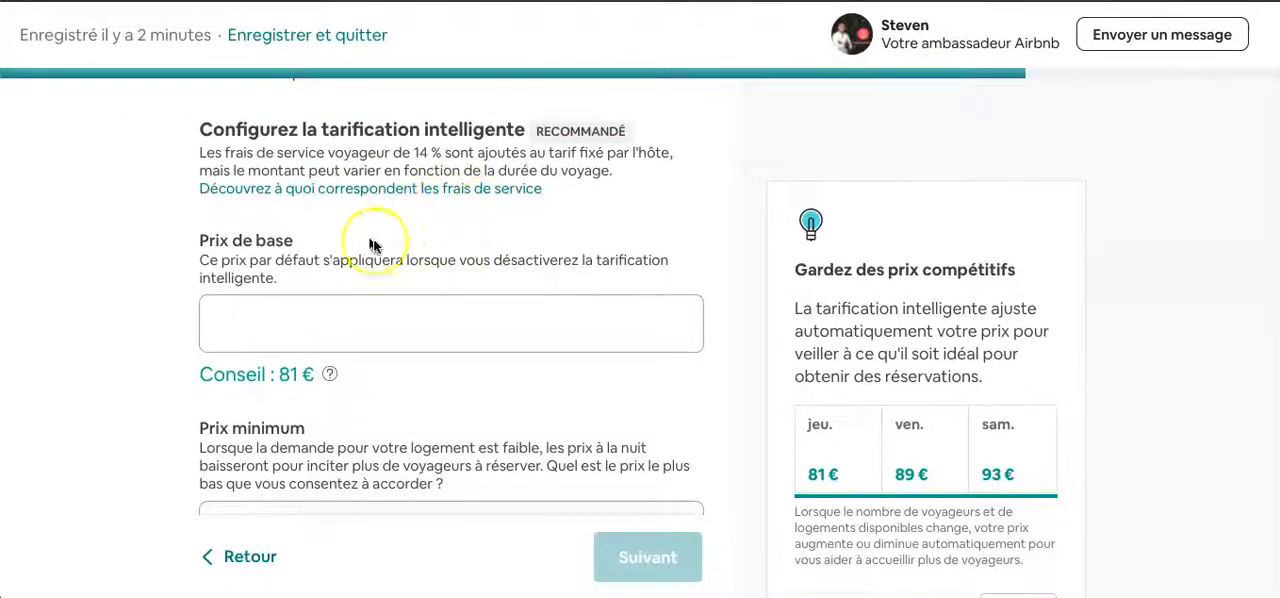
pyautogui.scroll(-2, 356, 279)
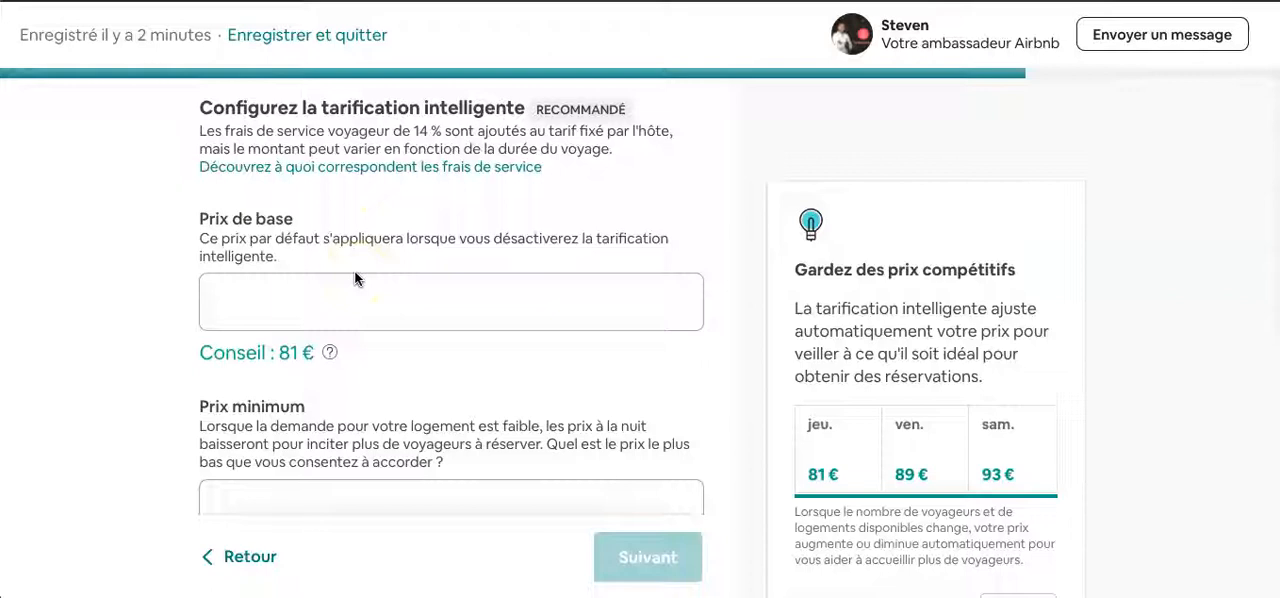
pyautogui.scroll(-2, 356, 279)
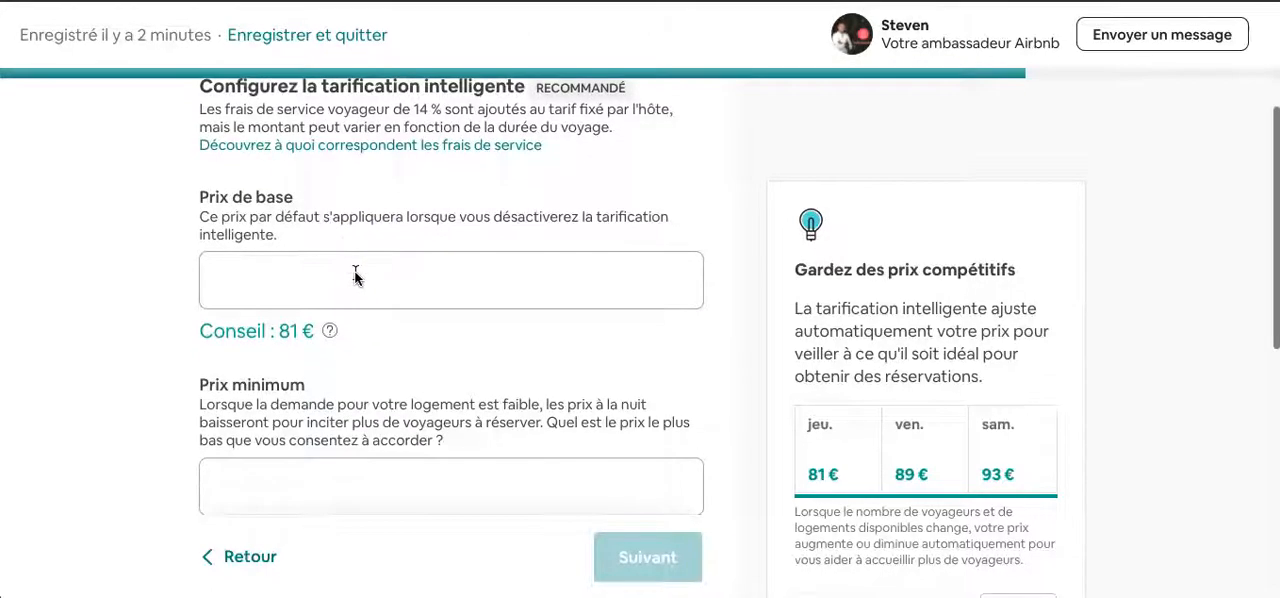
pyautogui.scroll(-4, 356, 279)
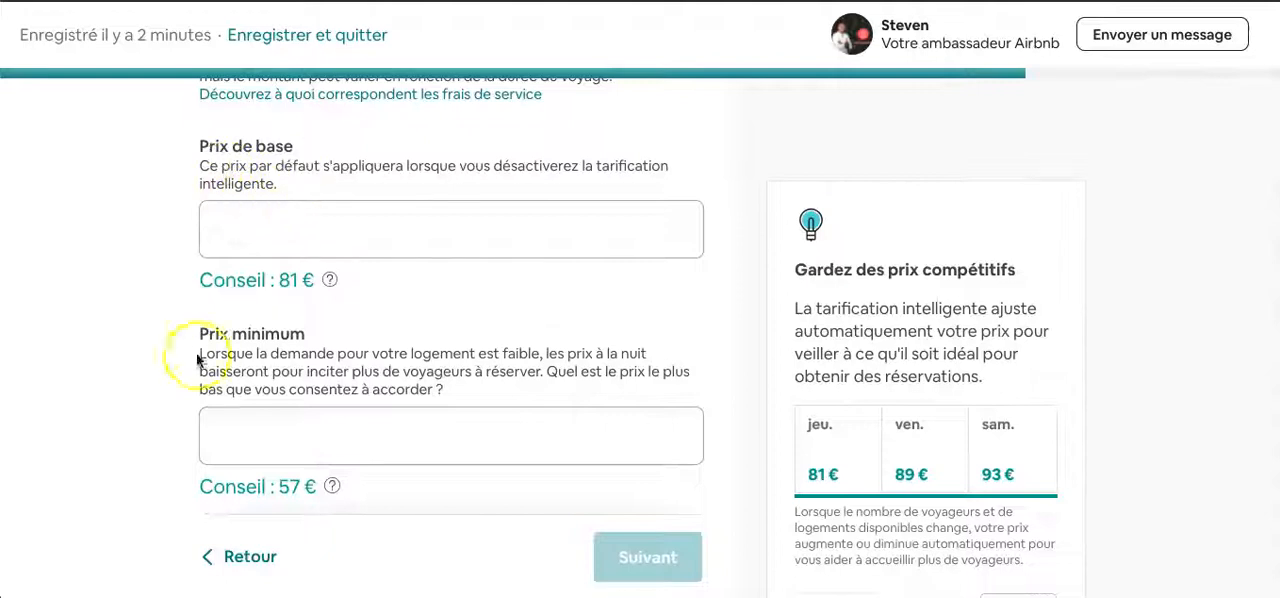
pyautogui.scroll(-4, 286, 372)
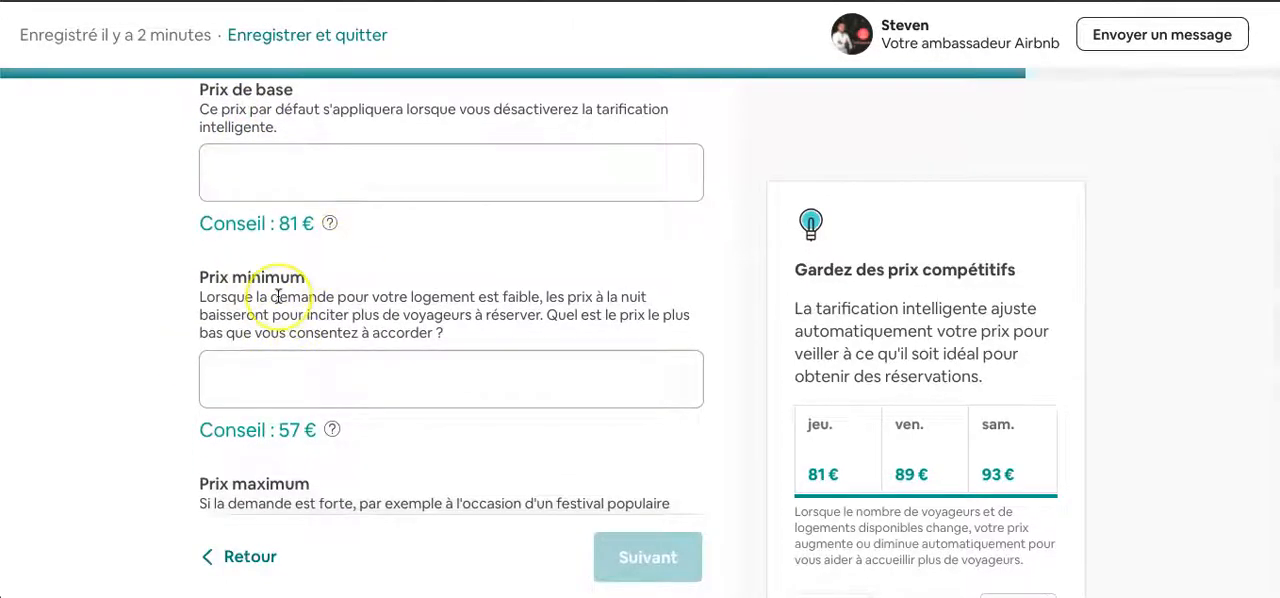
pyautogui.scroll(-5, 280, 292)
pyautogui.scroll(3, 278, 293)
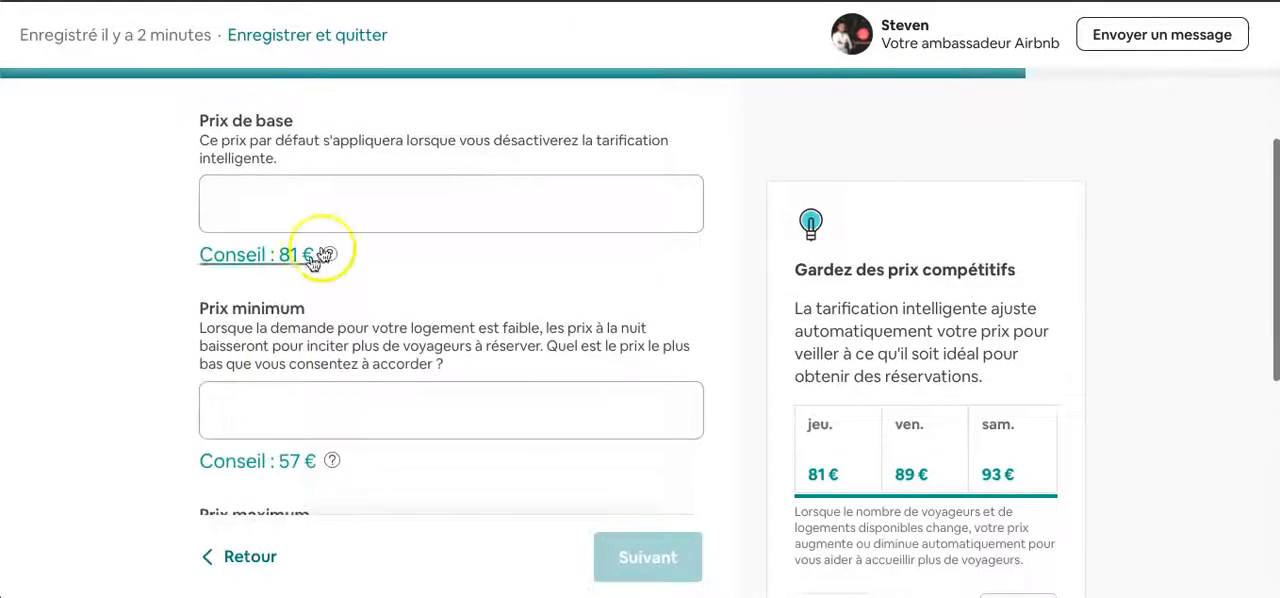
# - Set the listing's base price to €300 per night
pyautogui.click(377, 211)
pyautogui.write('300')
pyautogui.click(126, 257)
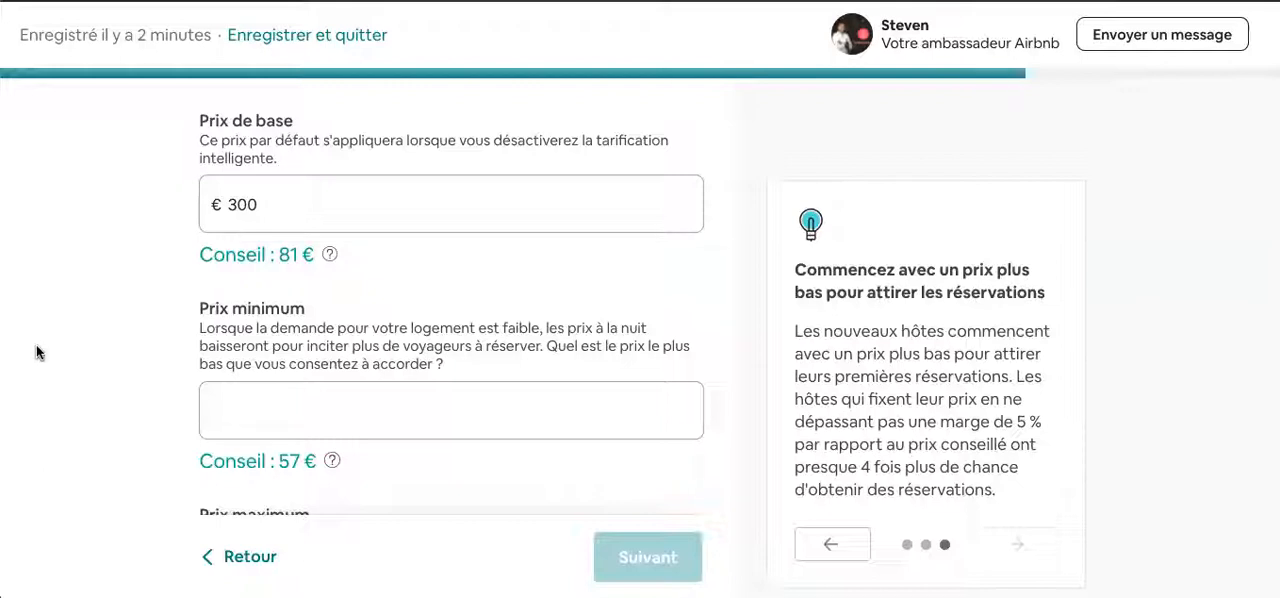
pyautogui.click(142, 374)
# - Check the minimum price, maximum price and currency settings, and switch the listing to using only the base price
pyautogui.scroll(-1, 141, 375)
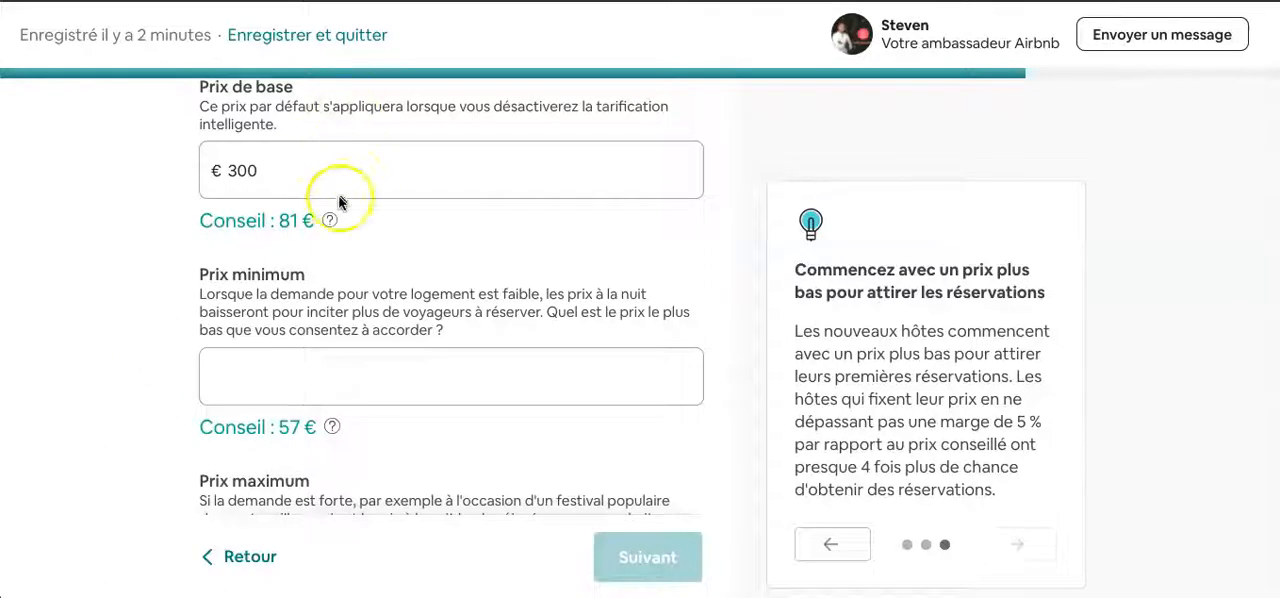
pyautogui.scroll(-1, 149, 391)
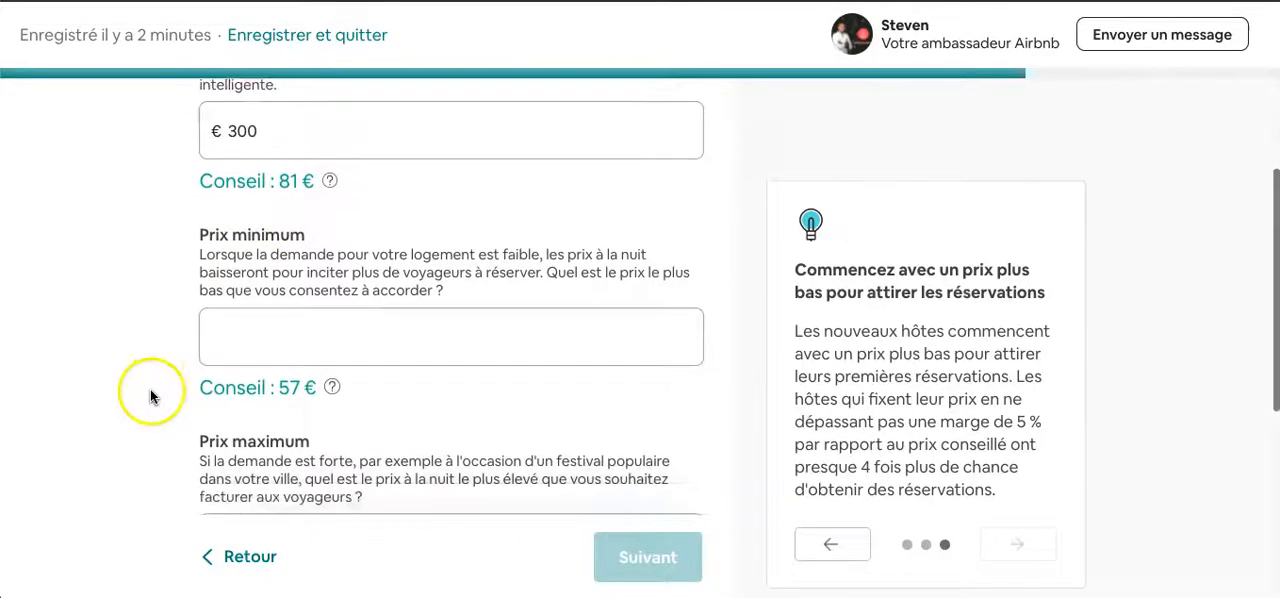
pyautogui.scroll(-5, 426, 346)
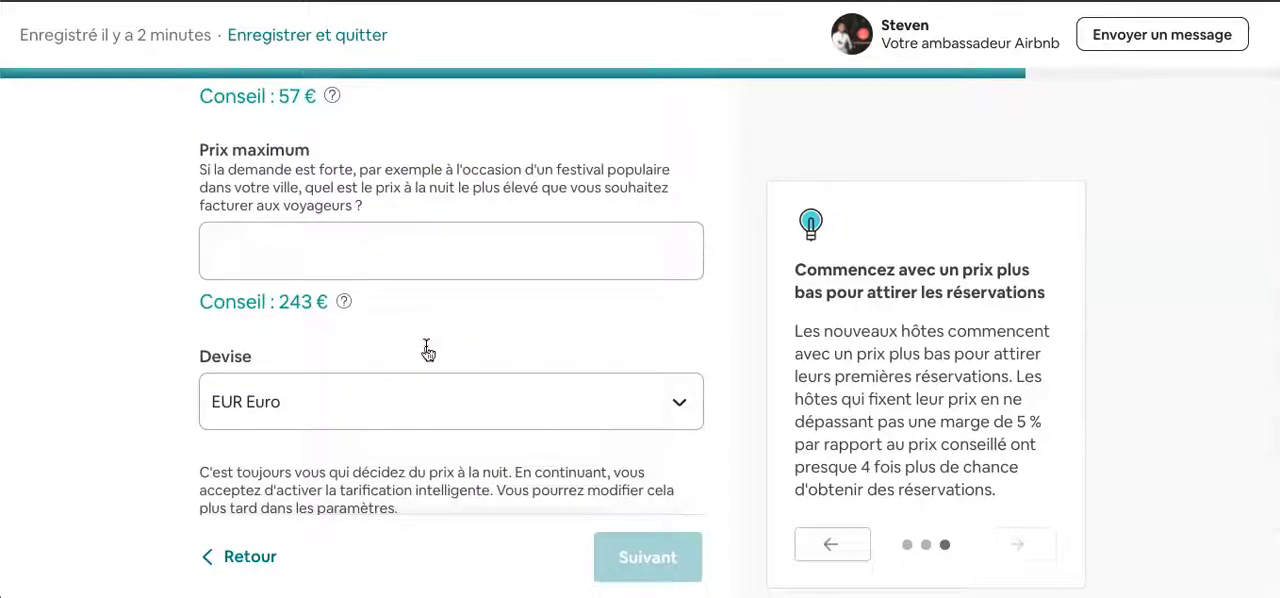
pyautogui.scroll(4, 426, 348)
pyautogui.scroll(-5, 427, 349)
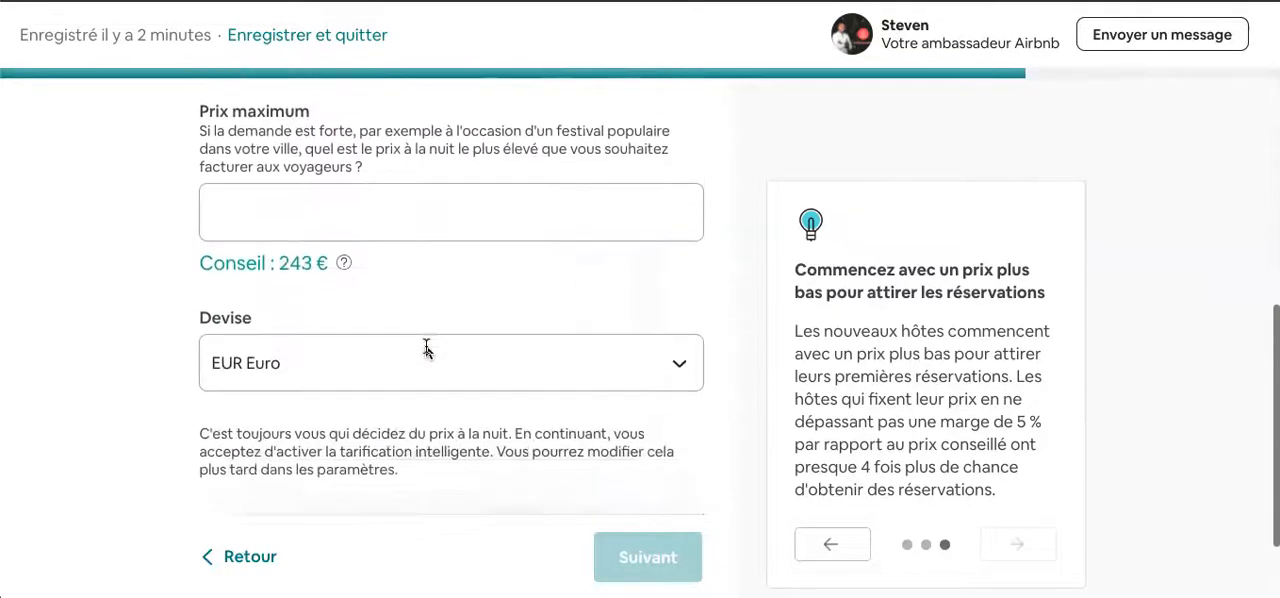
pyautogui.scroll(-1, 427, 349)
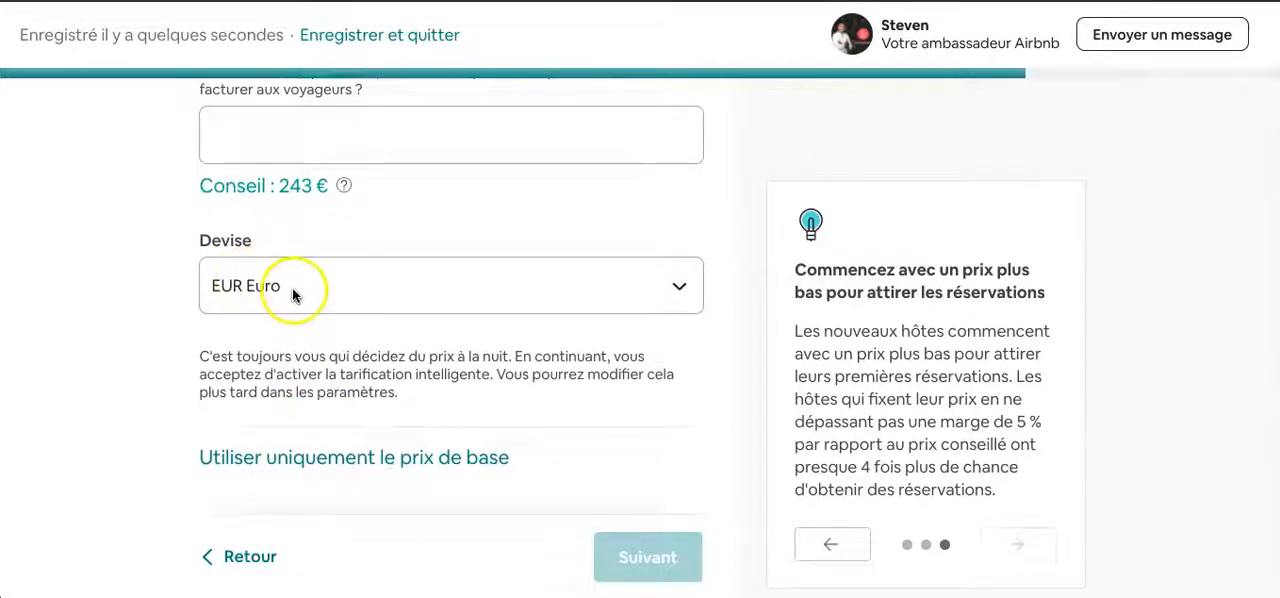
pyautogui.click(409, 455)
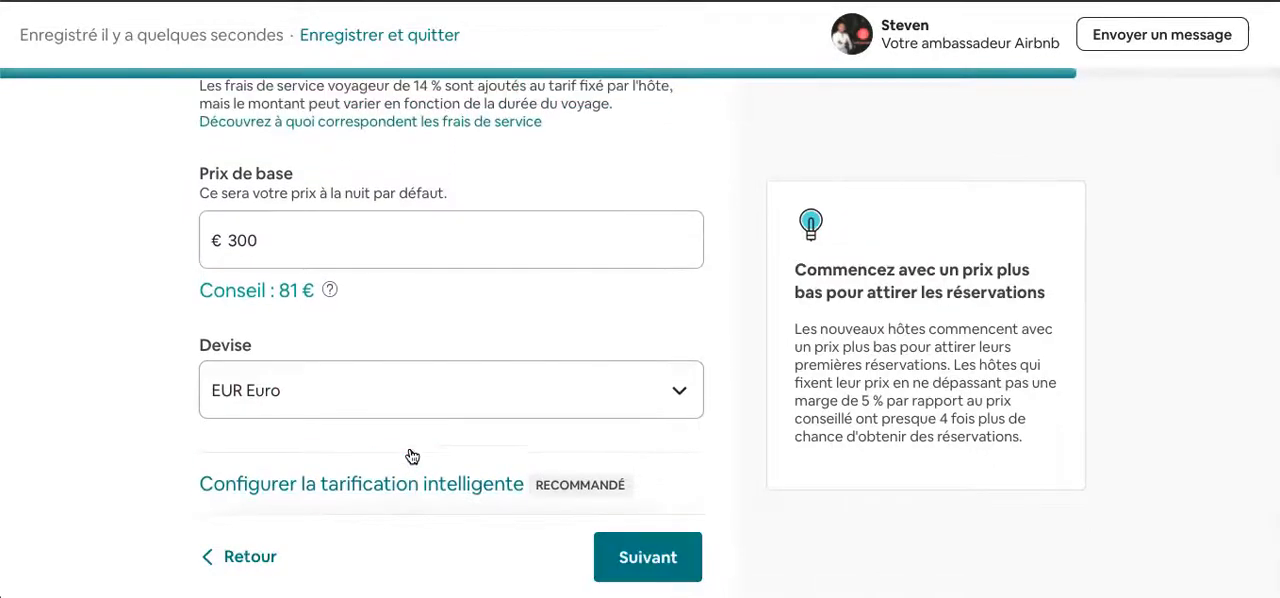
pyautogui.click(411, 500)
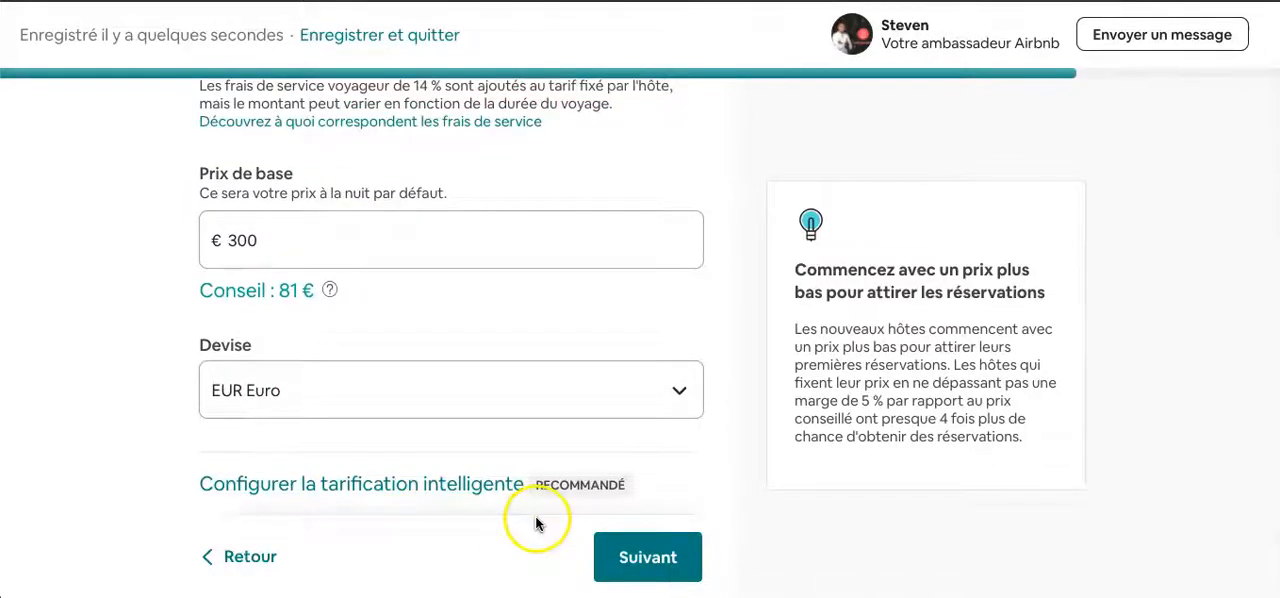
# - Keep the base-price-only pricing in EUR Euro and continue to the special offer page for first guests
pyautogui.scroll(-1, 460, 388)
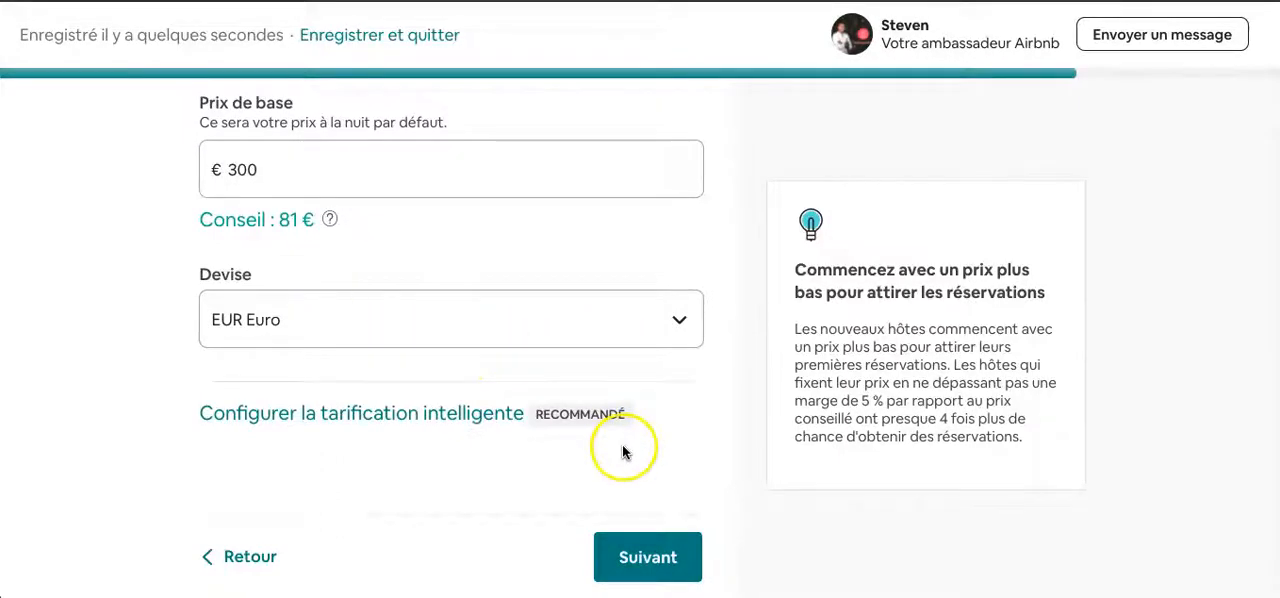
pyautogui.scroll(1, 529, 463)
pyautogui.scroll(-1, 529, 463)
pyautogui.click(648, 575)
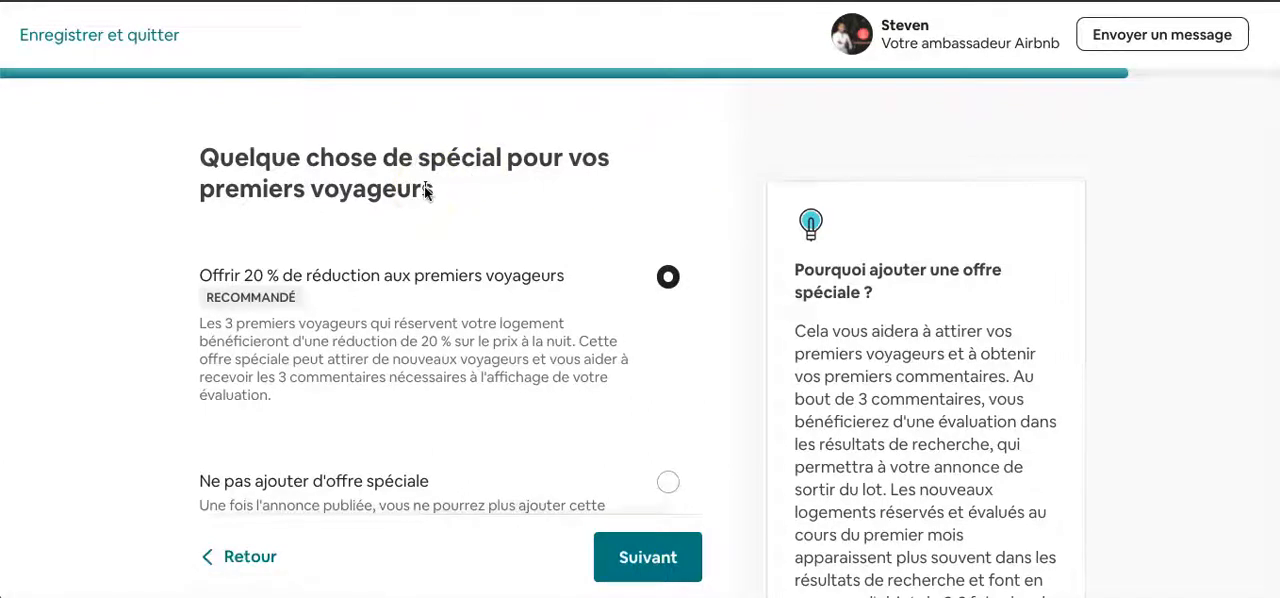
# - Choose not to add a special offer for the first guests and continue to the length-of-stay discounts
pyautogui.scroll(-1, 125, 405)
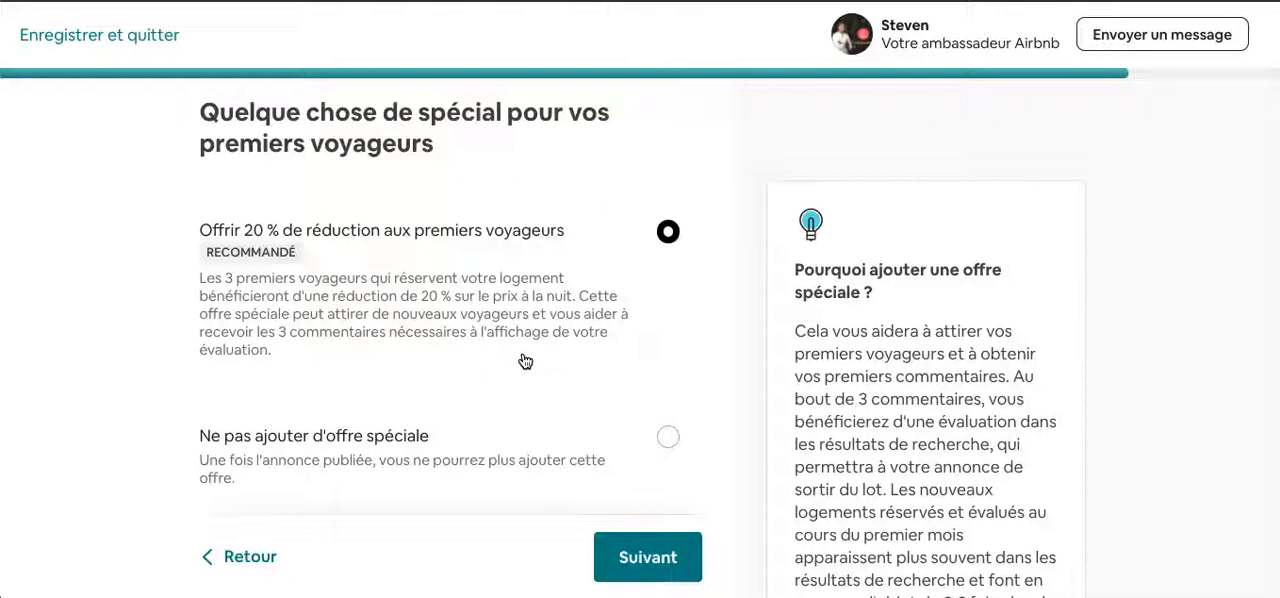
pyautogui.scroll(-1, 525, 361)
pyautogui.scroll(1, 525, 361)
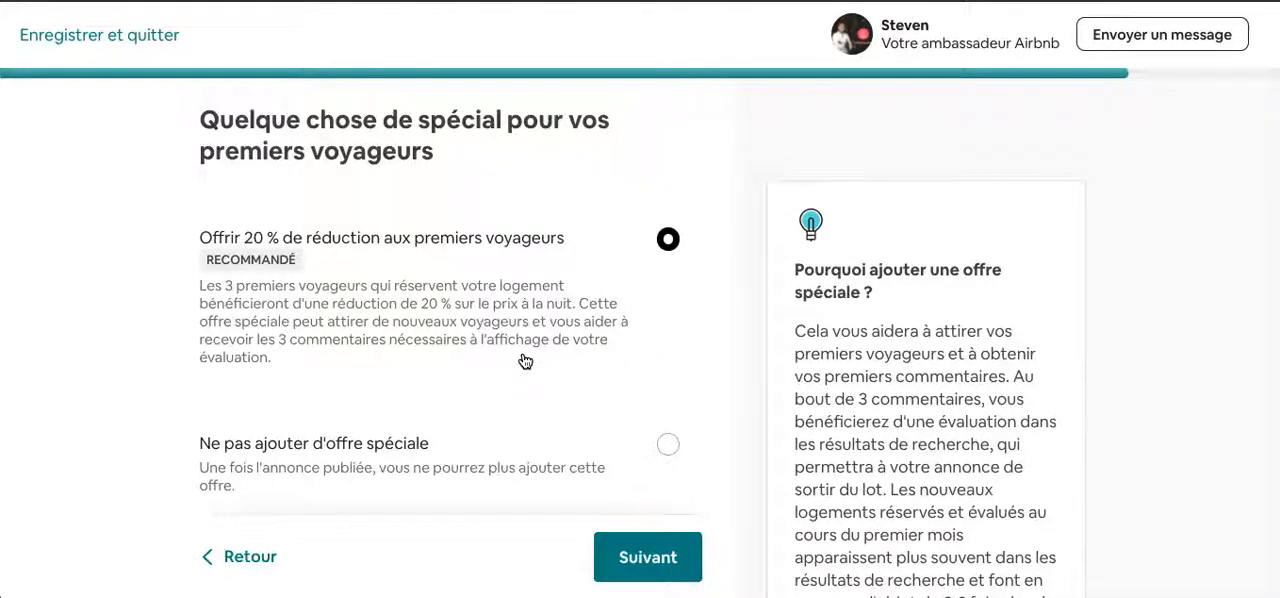
pyautogui.scroll(-1, 525, 360)
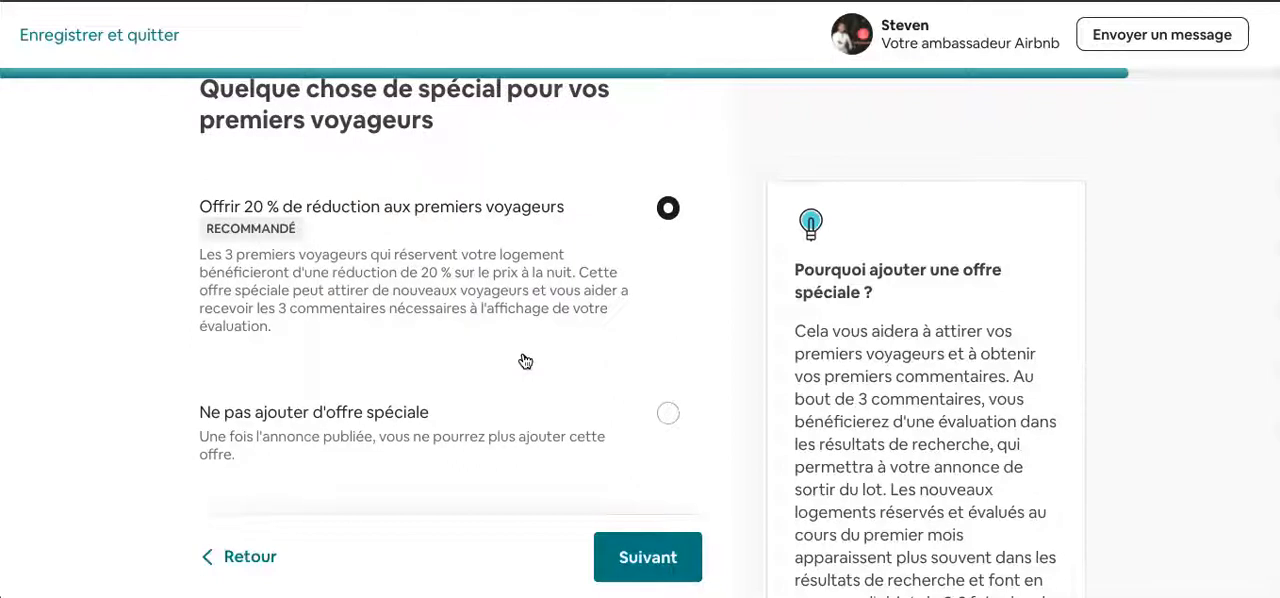
pyautogui.click(665, 412)
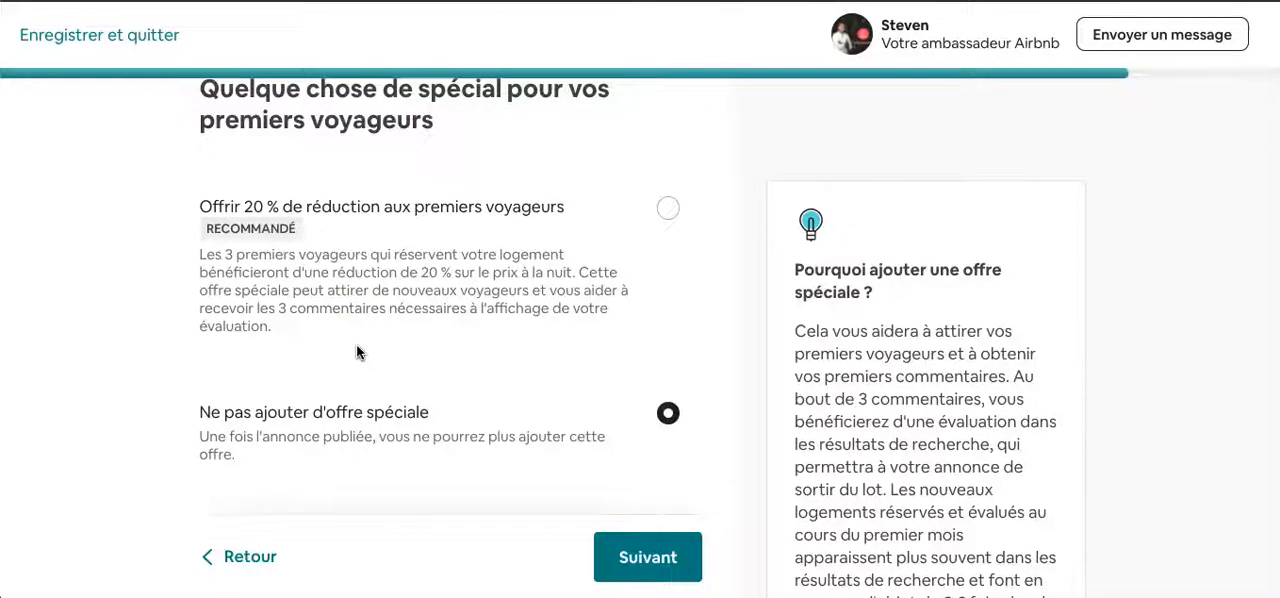
pyautogui.scroll(-1, 356, 352)
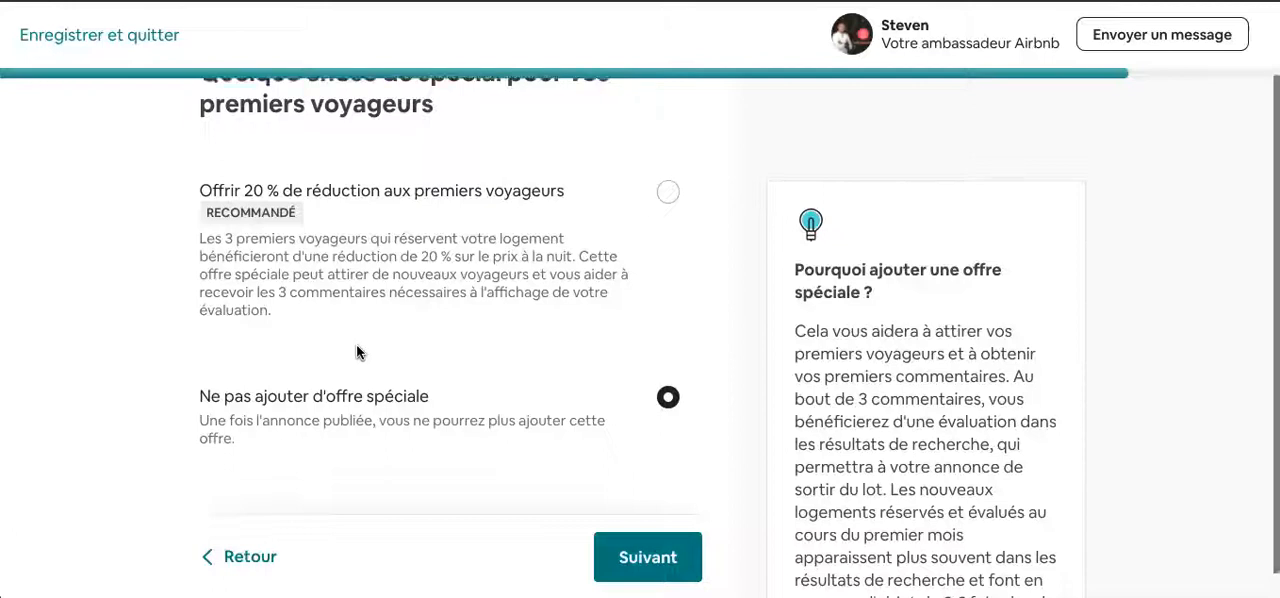
pyautogui.scroll(1, 499, 290)
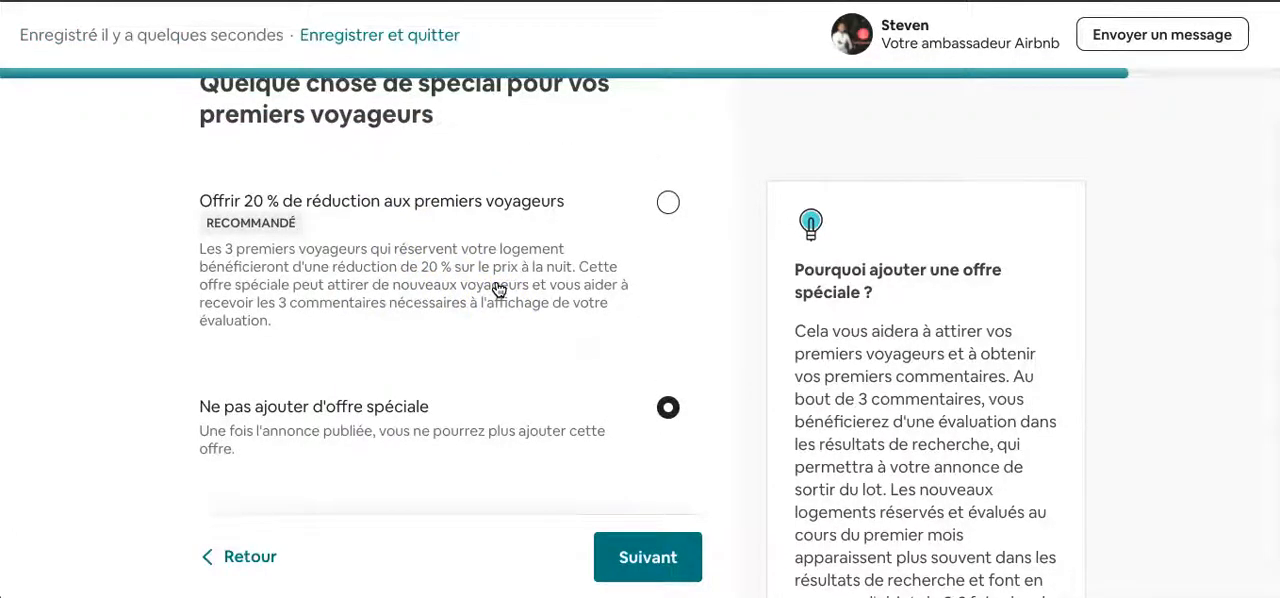
pyautogui.click(563, 391)
pyautogui.scroll(-1, 566, 395)
pyautogui.scroll(1, 566, 397)
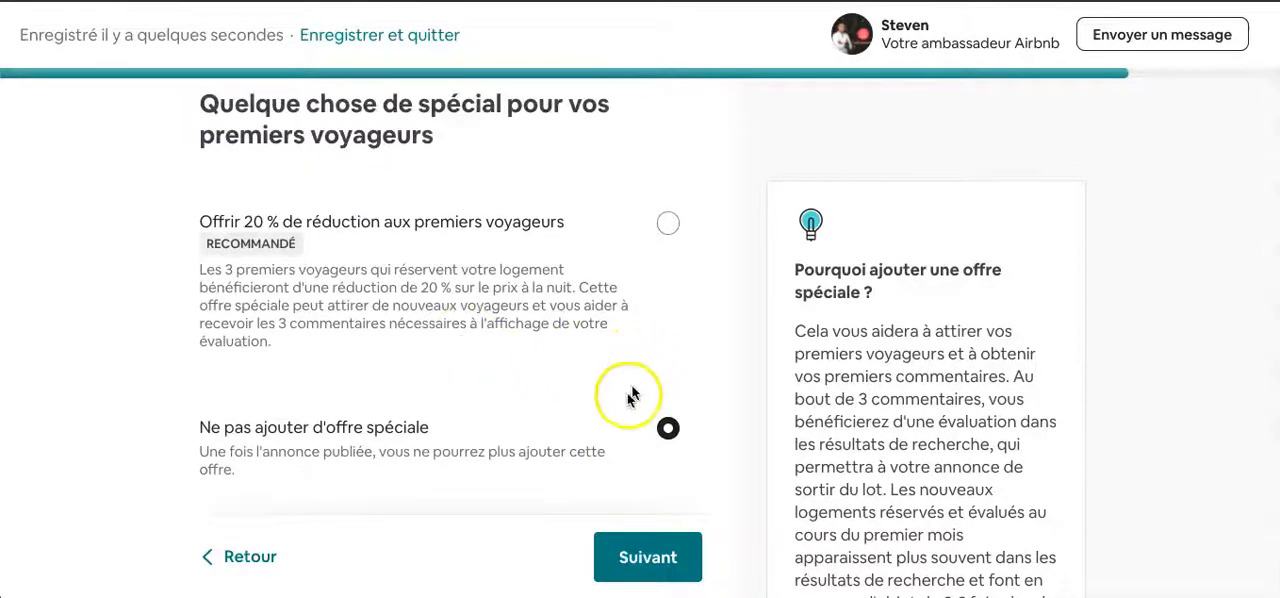
pyautogui.scroll(-1, 614, 416)
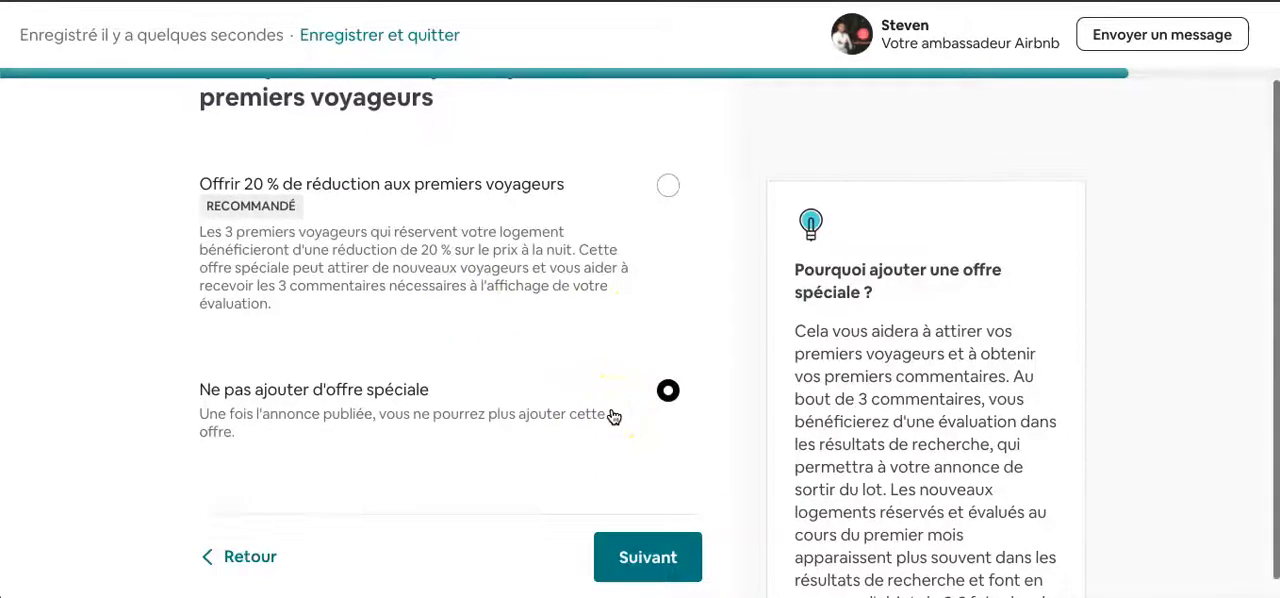
pyautogui.click(661, 556)
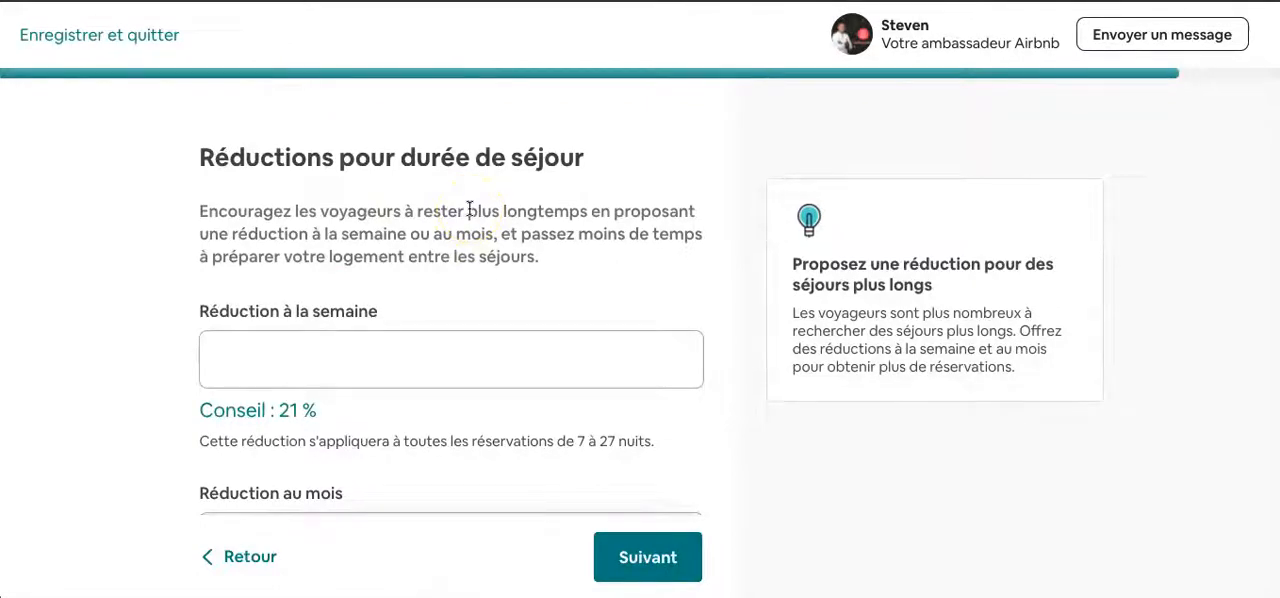
# - Leave the weekly and monthly discounts empty and continue to the summary of what to expect as a host
pyautogui.scroll(-2, 334, 294)
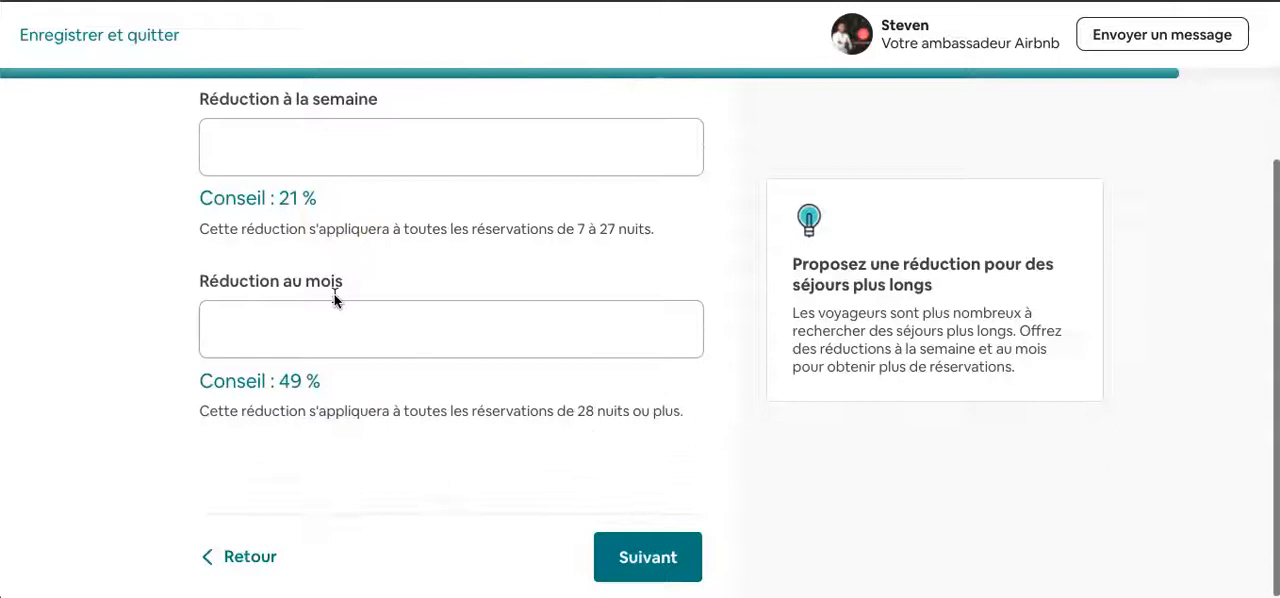
pyautogui.scroll(1, 334, 294)
pyautogui.scroll(1, 334, 294)
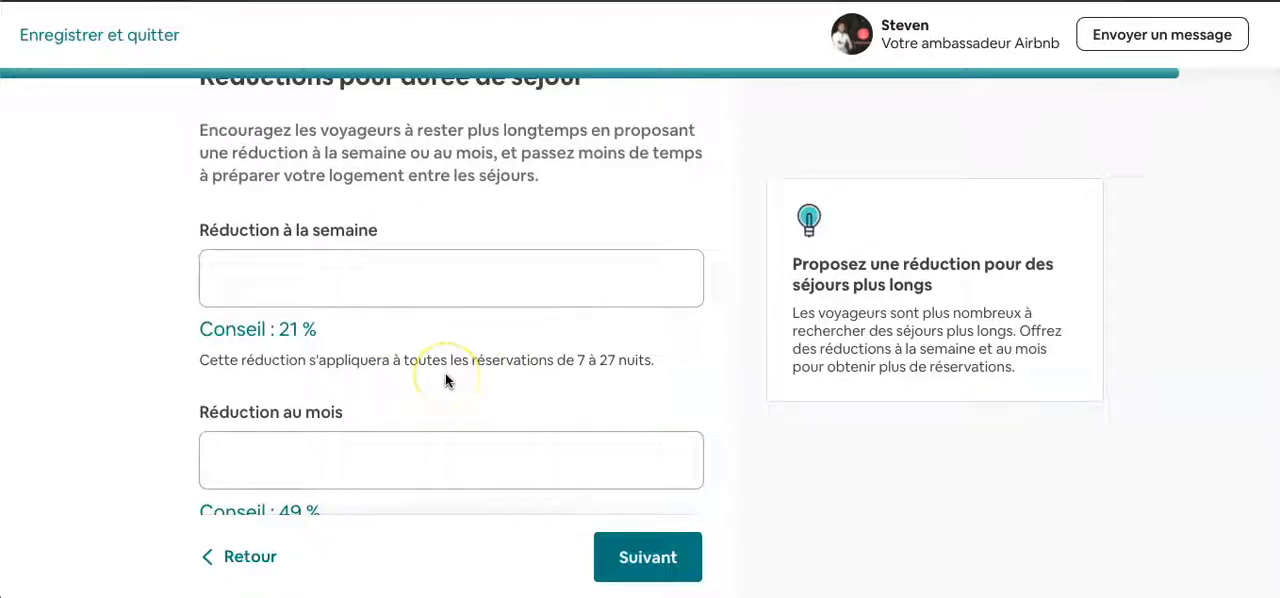
pyautogui.scroll(-2, 445, 376)
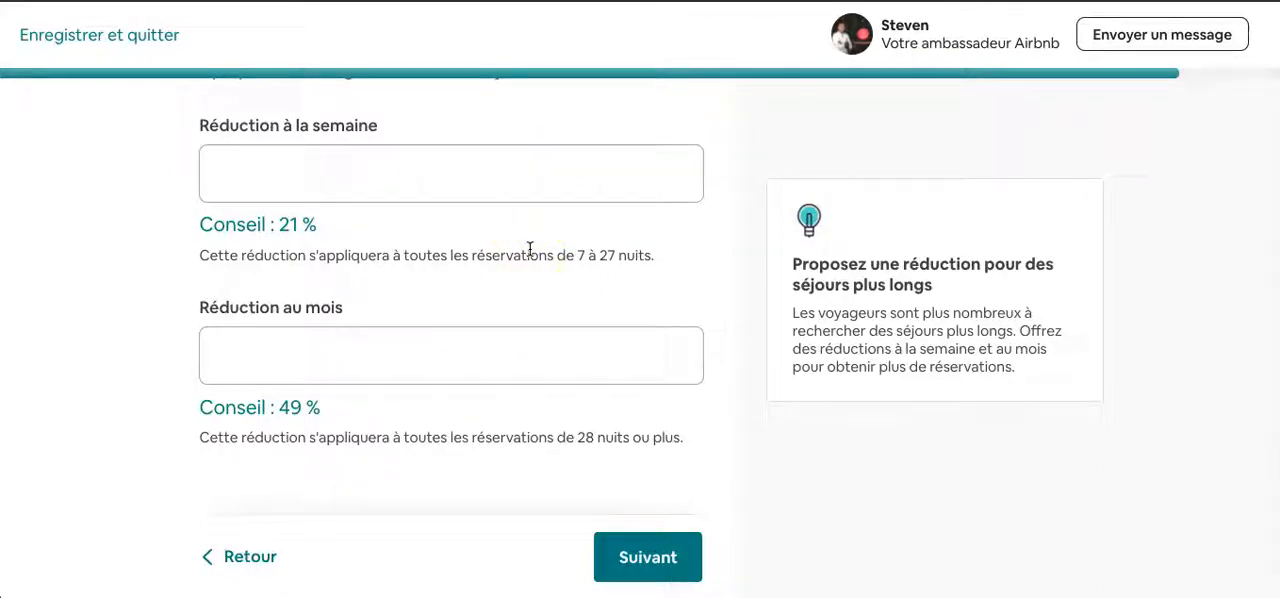
pyautogui.scroll(-1, 530, 248)
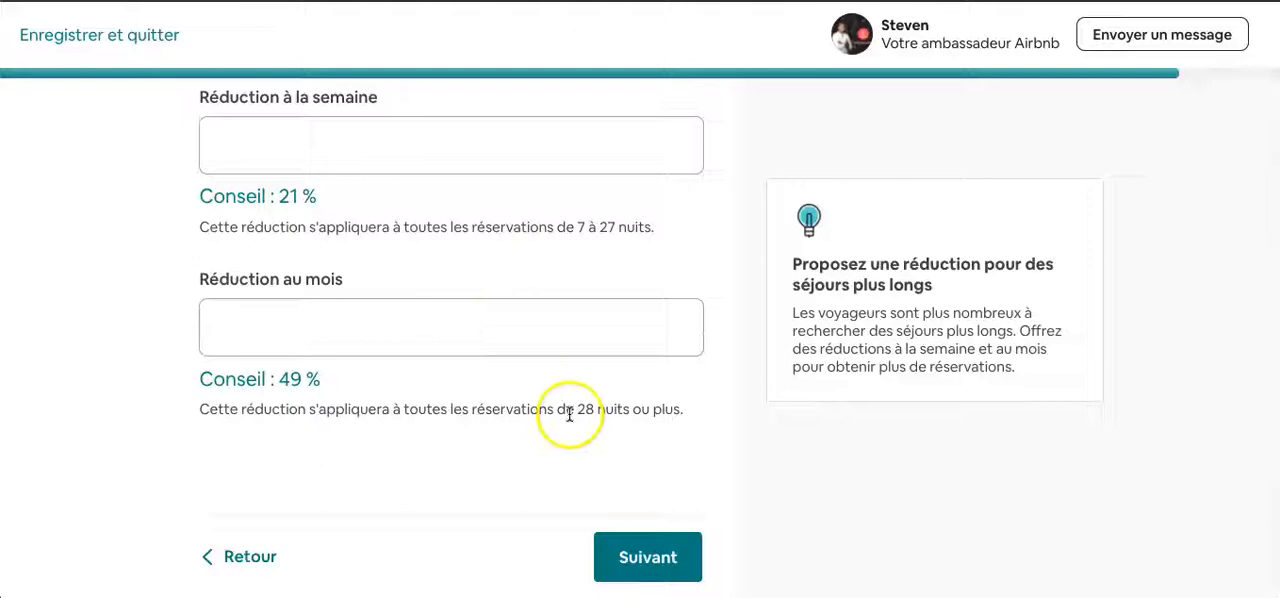
pyautogui.click(663, 565)
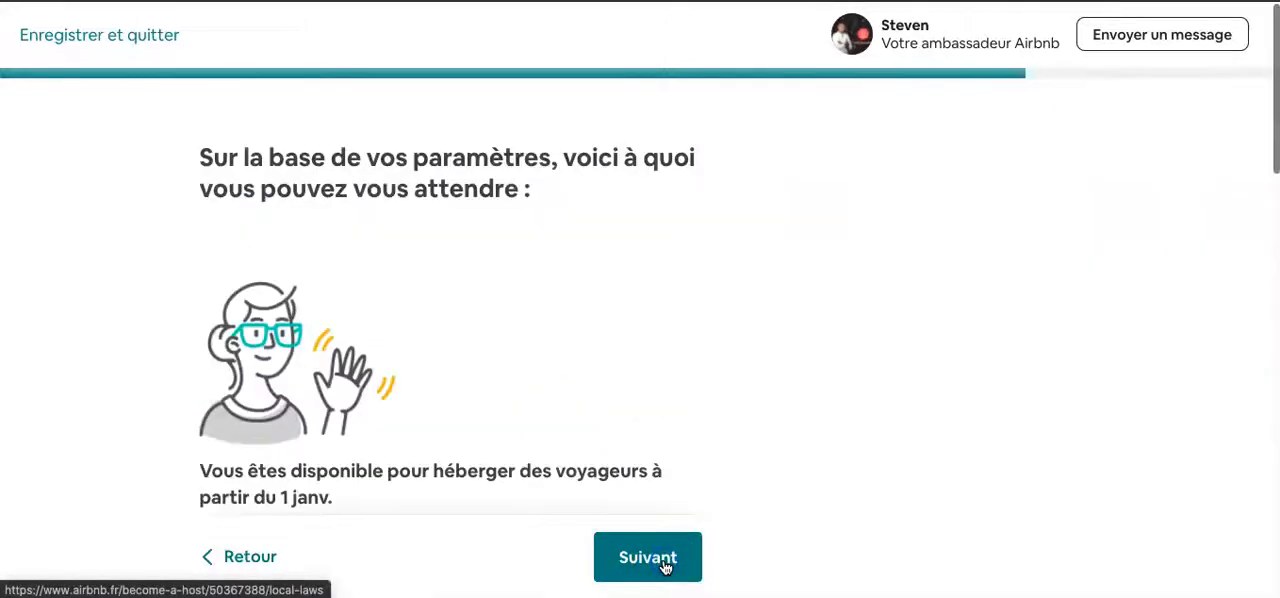
# - Read the summary of what to expect as a host through to the payout section, and continue to local laws and taxes
pyautogui.scroll(-2, 391, 382)
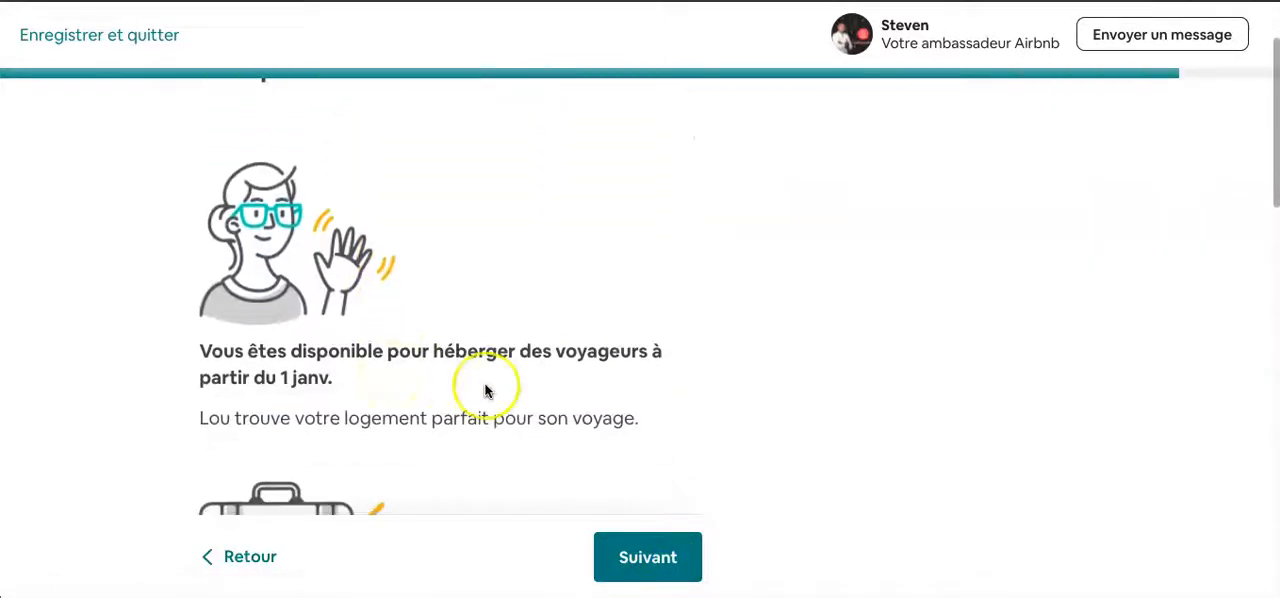
pyautogui.scroll(-4, 486, 390)
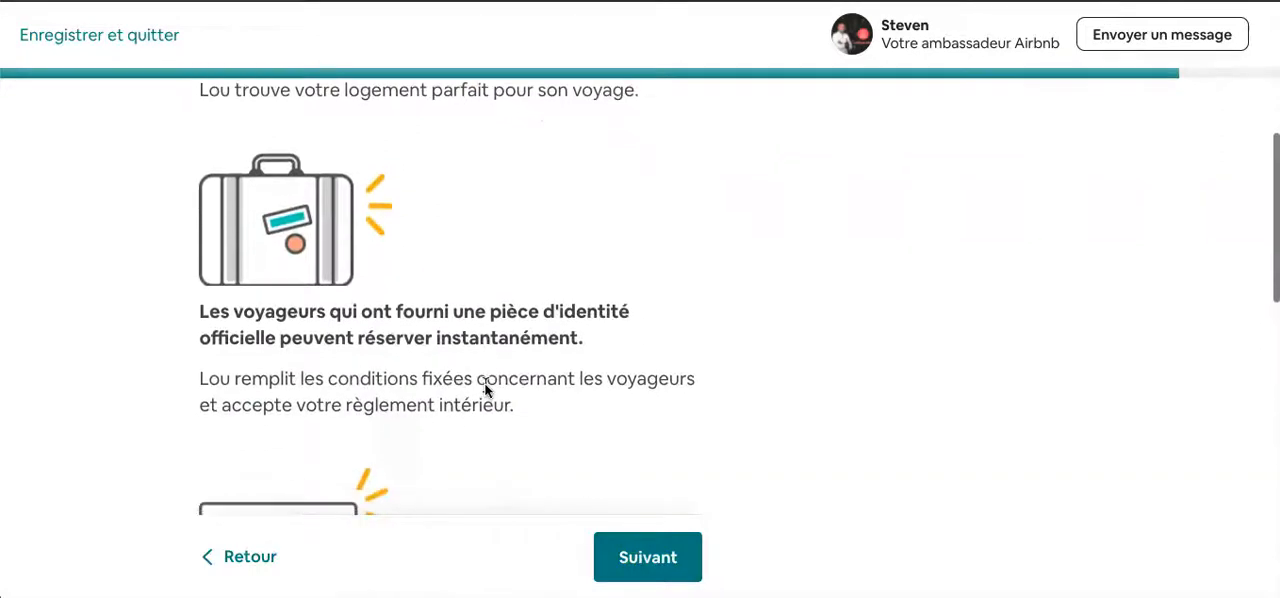
pyautogui.scroll(-3, 485, 390)
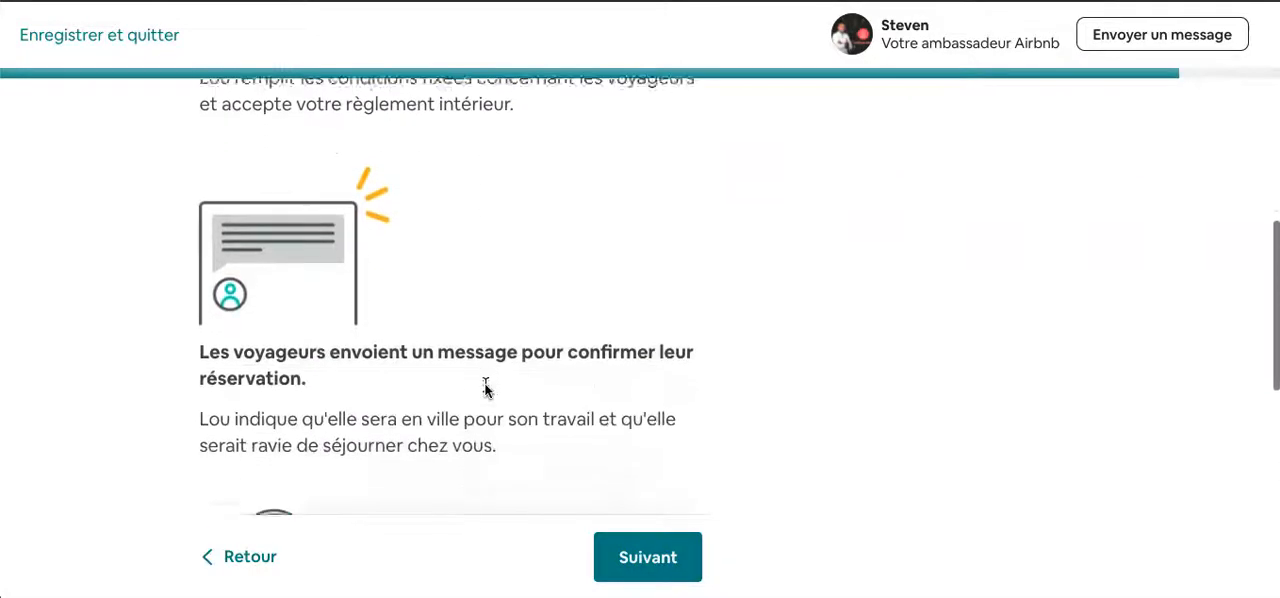
pyautogui.scroll(-1, 485, 390)
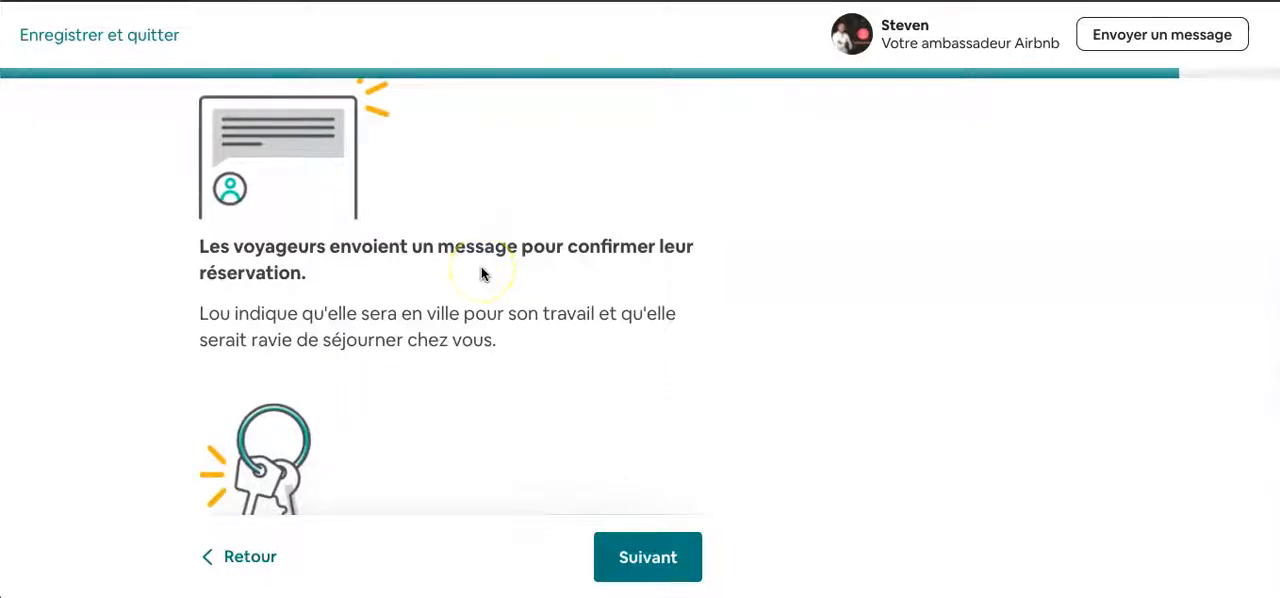
pyautogui.scroll(1, 481, 268)
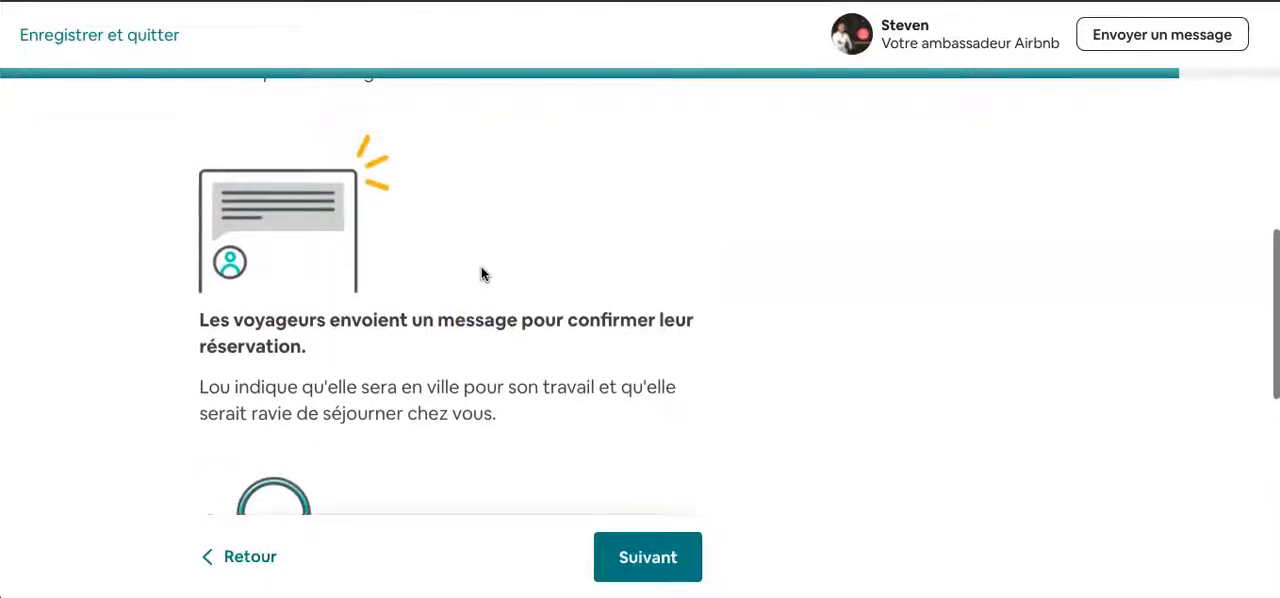
pyautogui.scroll(-1, 481, 268)
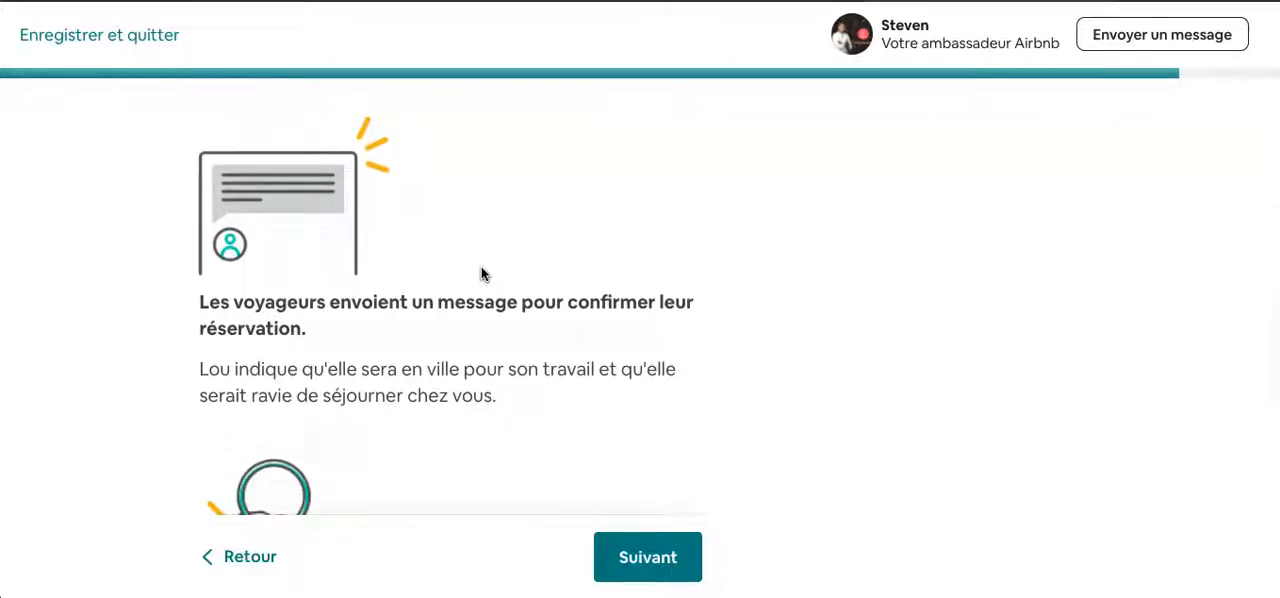
pyautogui.scroll(-3, 481, 267)
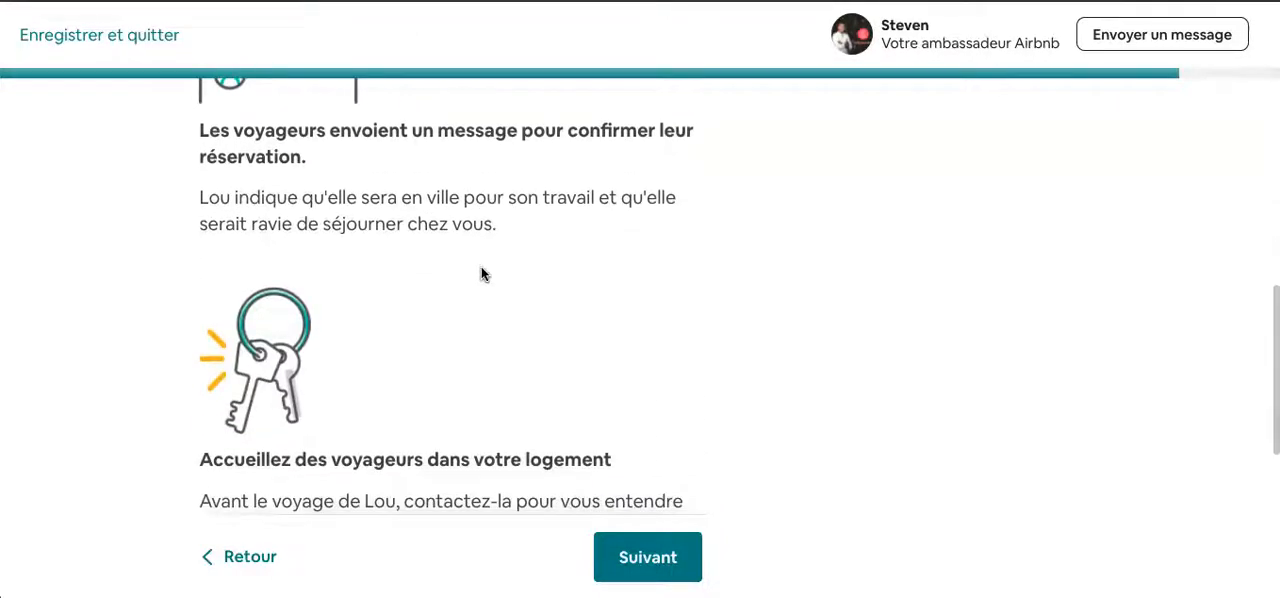
pyautogui.scroll(1, 481, 268)
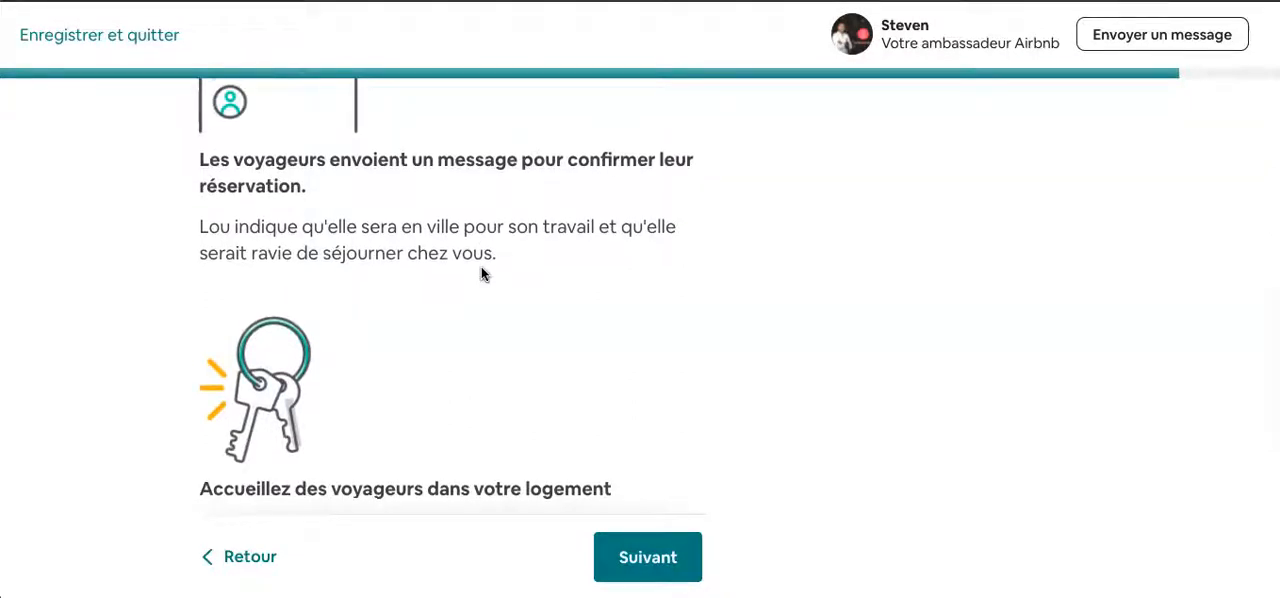
pyautogui.scroll(-3, 468, 364)
pyautogui.scroll(-2, 470, 366)
pyautogui.scroll(-2, 467, 367)
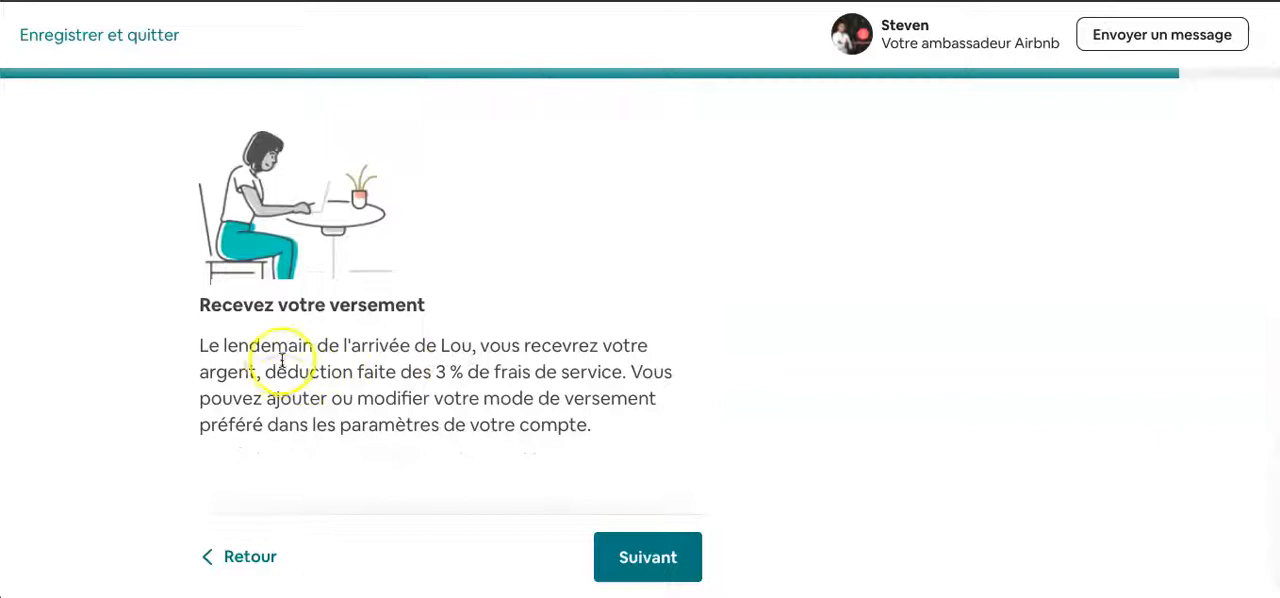
pyautogui.scroll(-1, 280, 361)
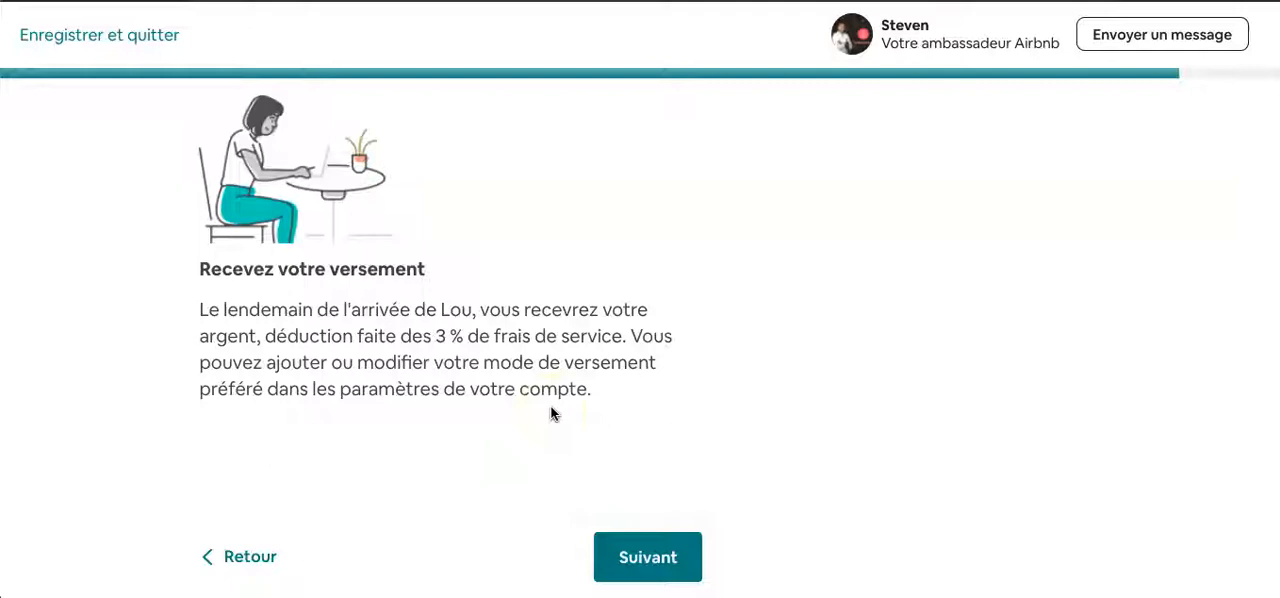
pyautogui.click(643, 563)
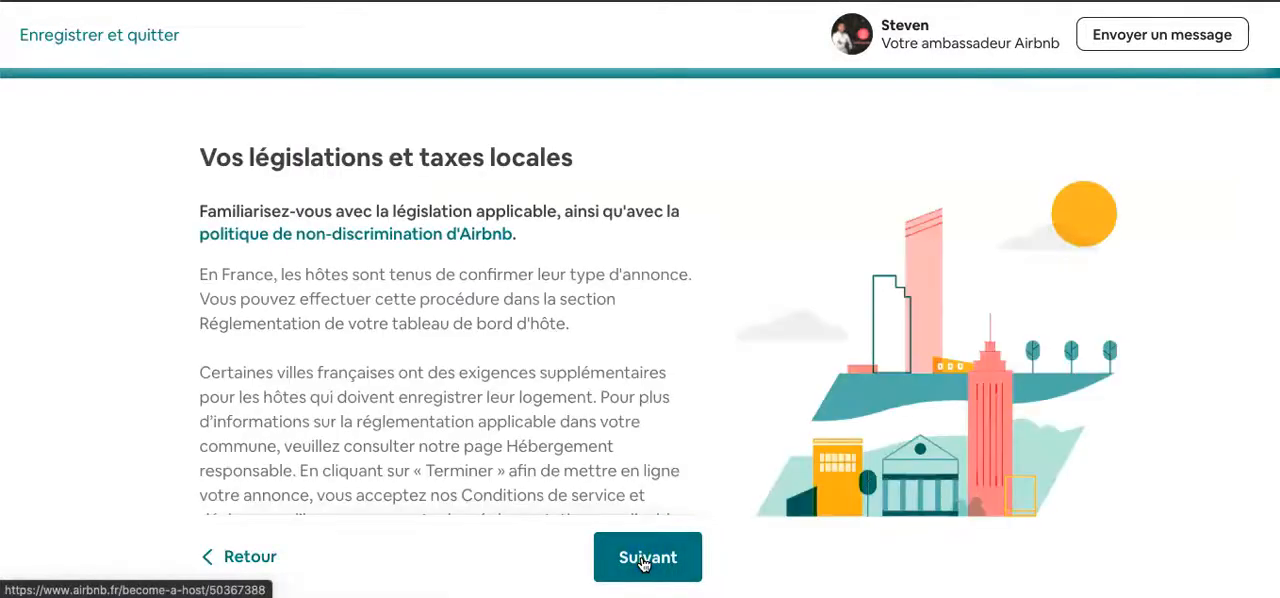
# - Read the notice on French hosting laws and local taxes, and continue to the listing verification page
pyautogui.scroll(-2, 562, 460)
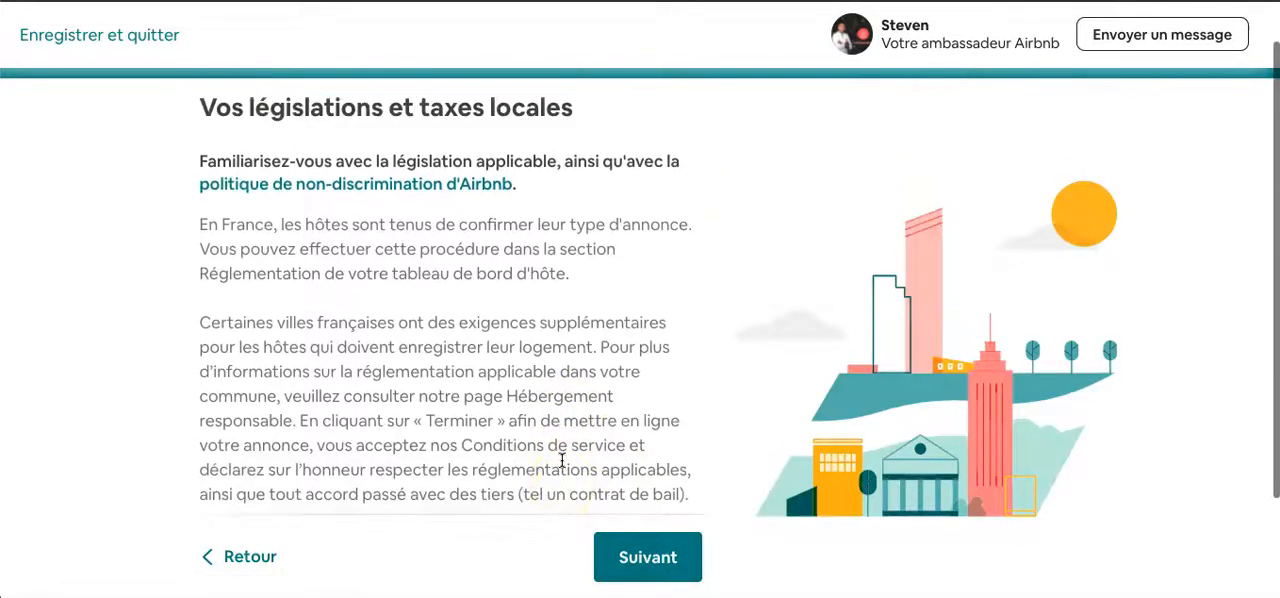
pyautogui.scroll(-1, 590, 400)
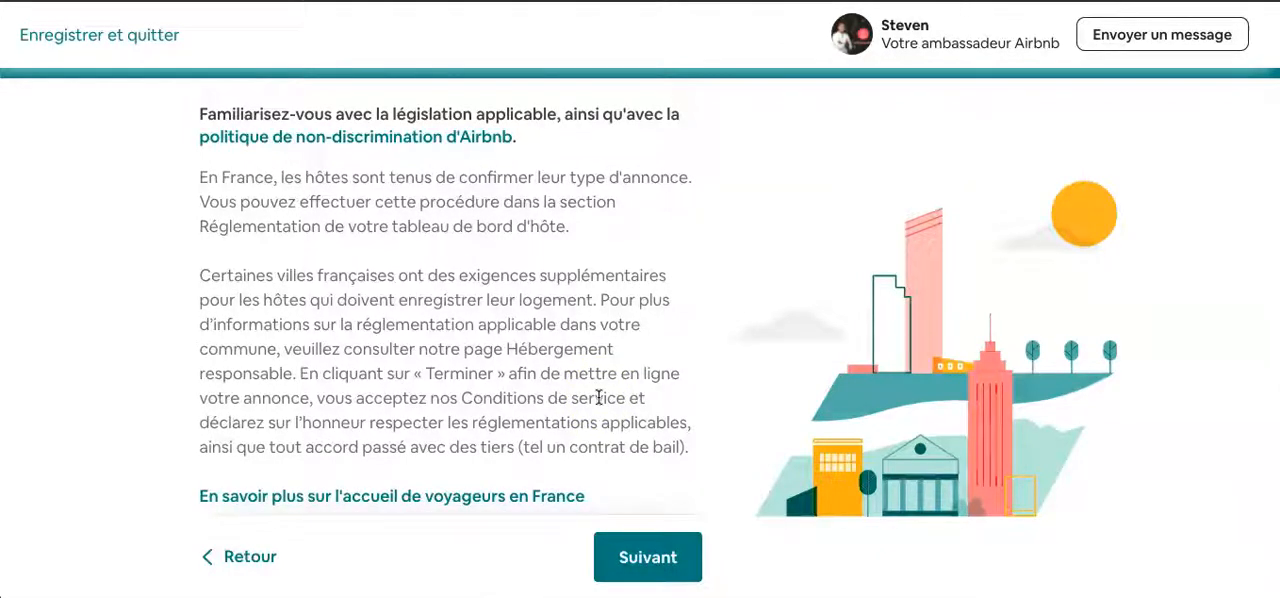
pyautogui.scroll(-2, 598, 398)
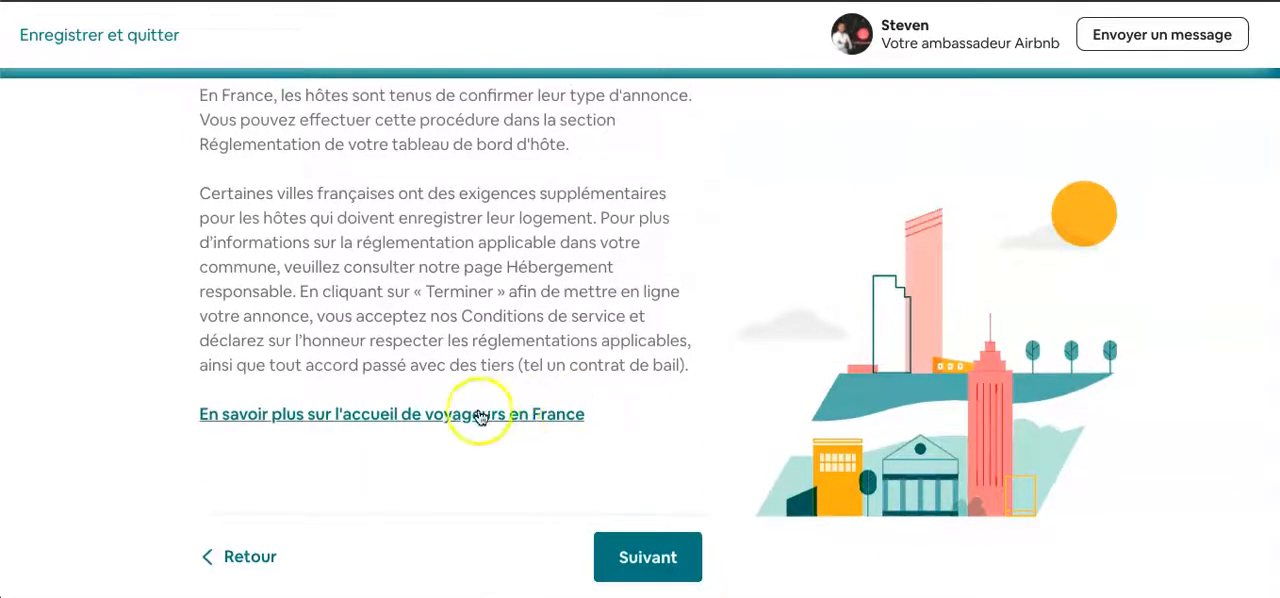
pyautogui.click(648, 548)
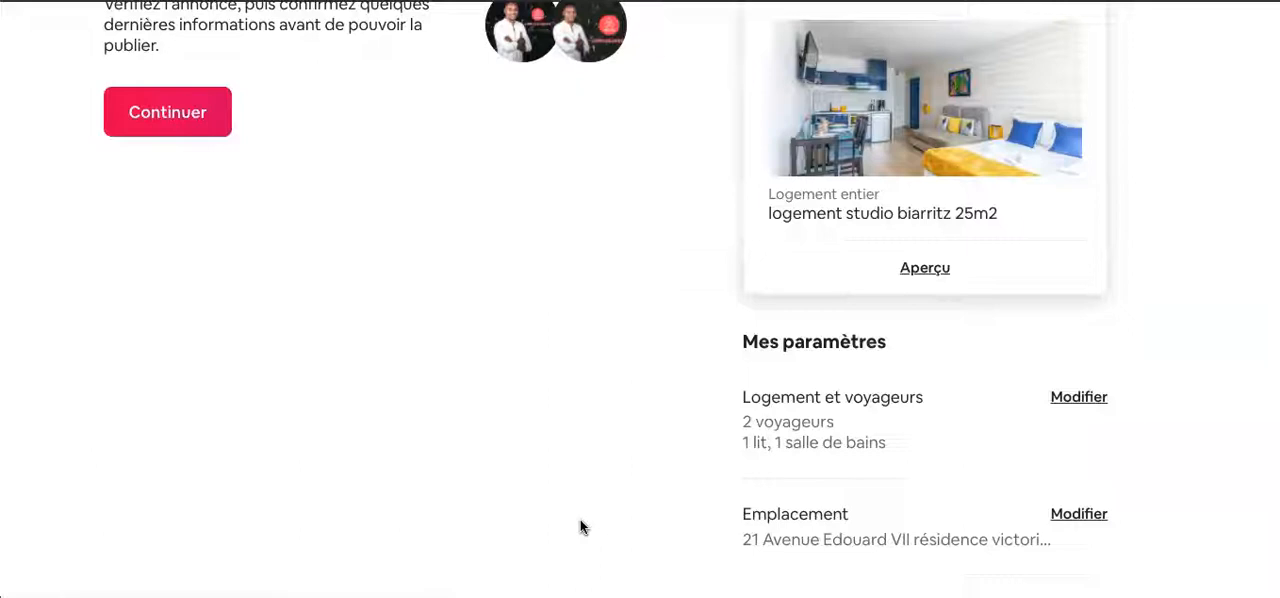
# - Review the listing summary and its settings, including lodging and guests, location and amenities
pyautogui.scroll(3, 580, 520)
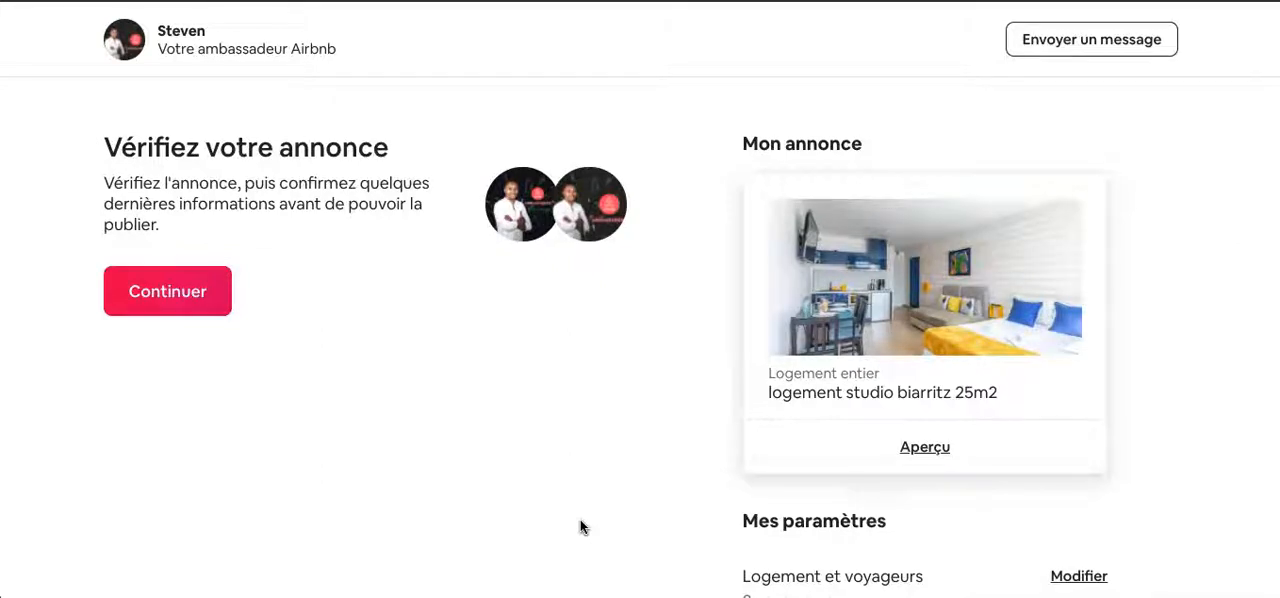
pyautogui.scroll(-1, 674, 500)
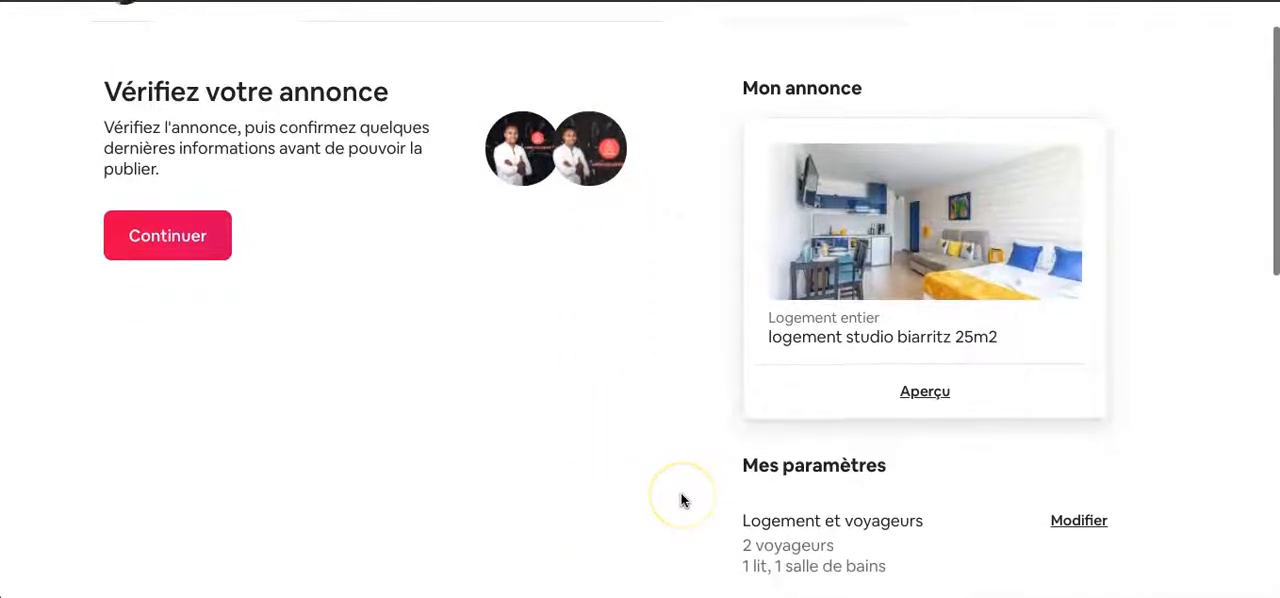
pyautogui.scroll(-4, 681, 500)
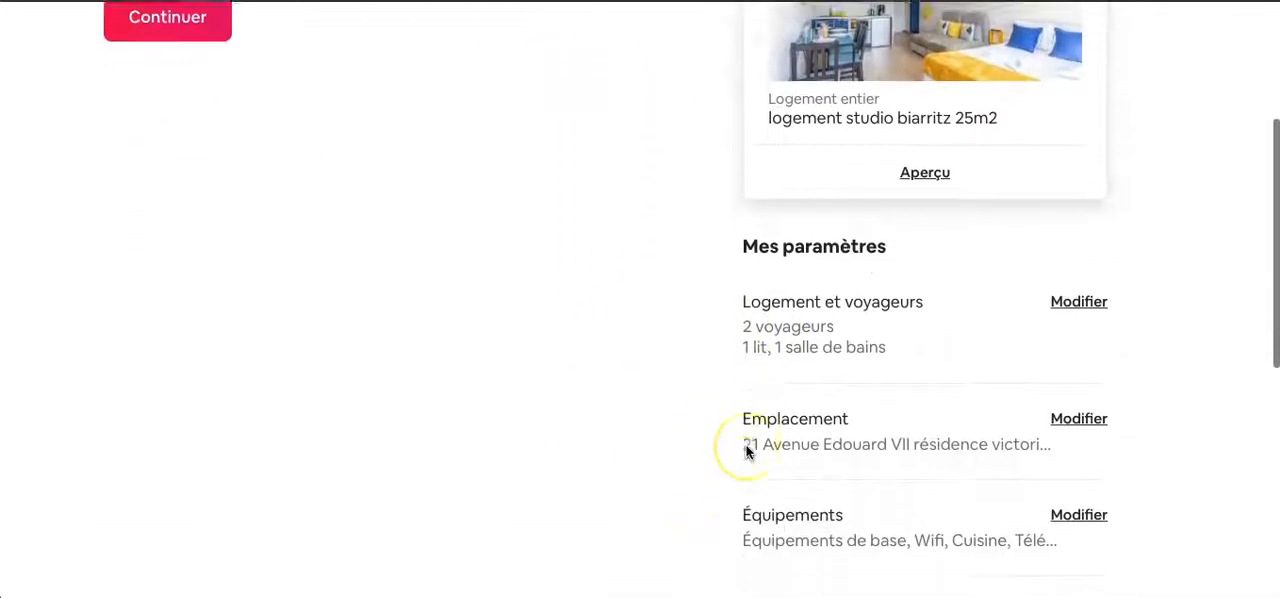
pyautogui.scroll(-3, 747, 451)
pyautogui.scroll(-3, 794, 253)
pyautogui.scroll(-3, 794, 253)
pyautogui.scroll(10, 794, 253)
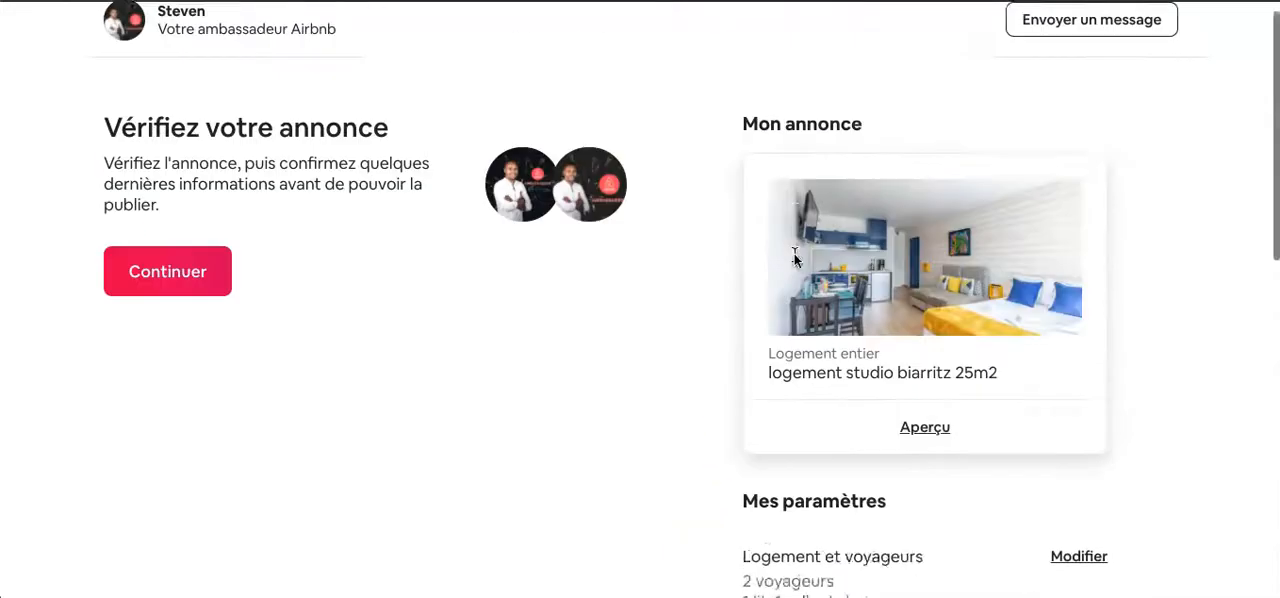
# - Preview the listing as travellers see it, examine its photo, description, amenities, calendar and location map, and return to the verification page
pyautogui.click(917, 438)
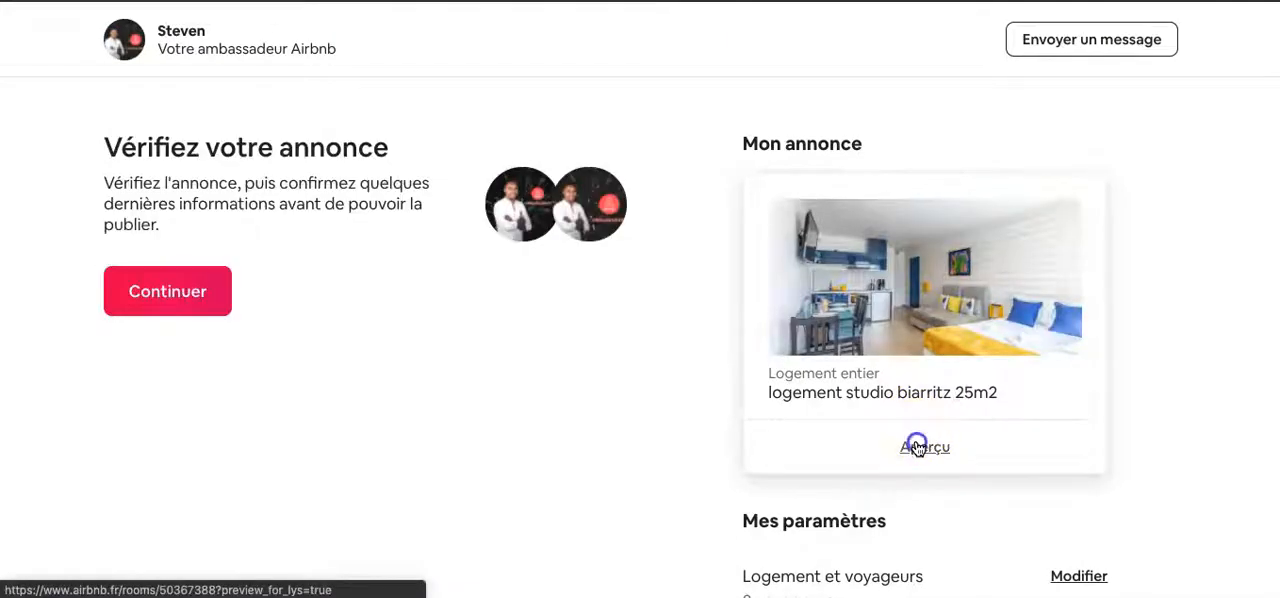
pyautogui.click(917, 446)
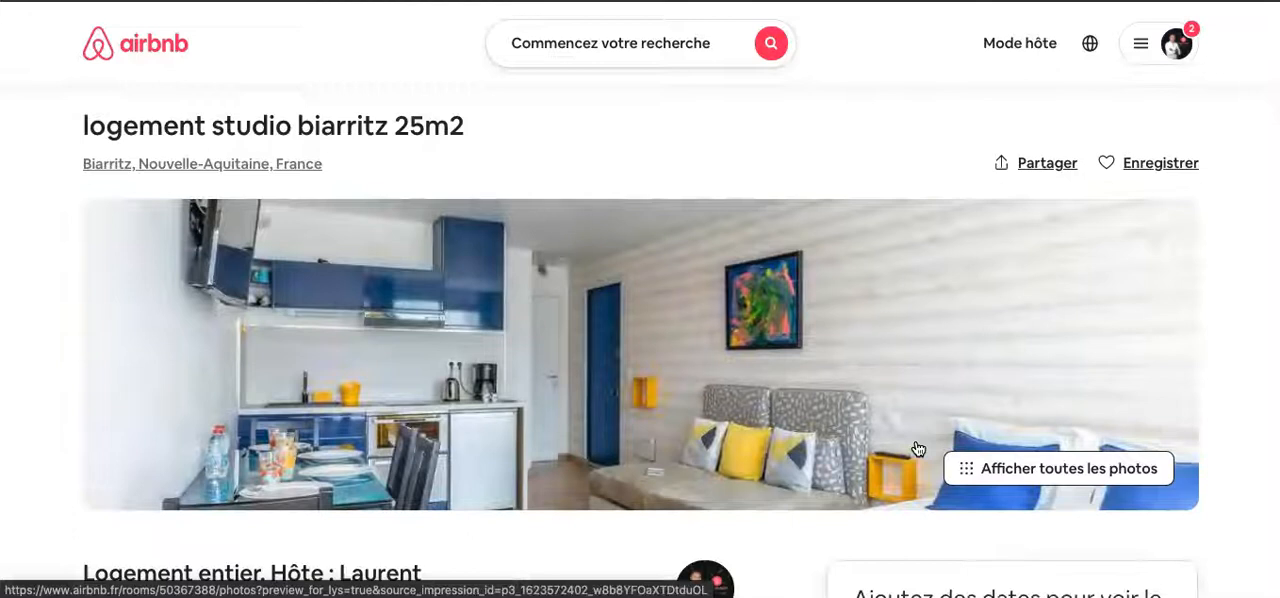
pyautogui.scroll(-2, 606, 372)
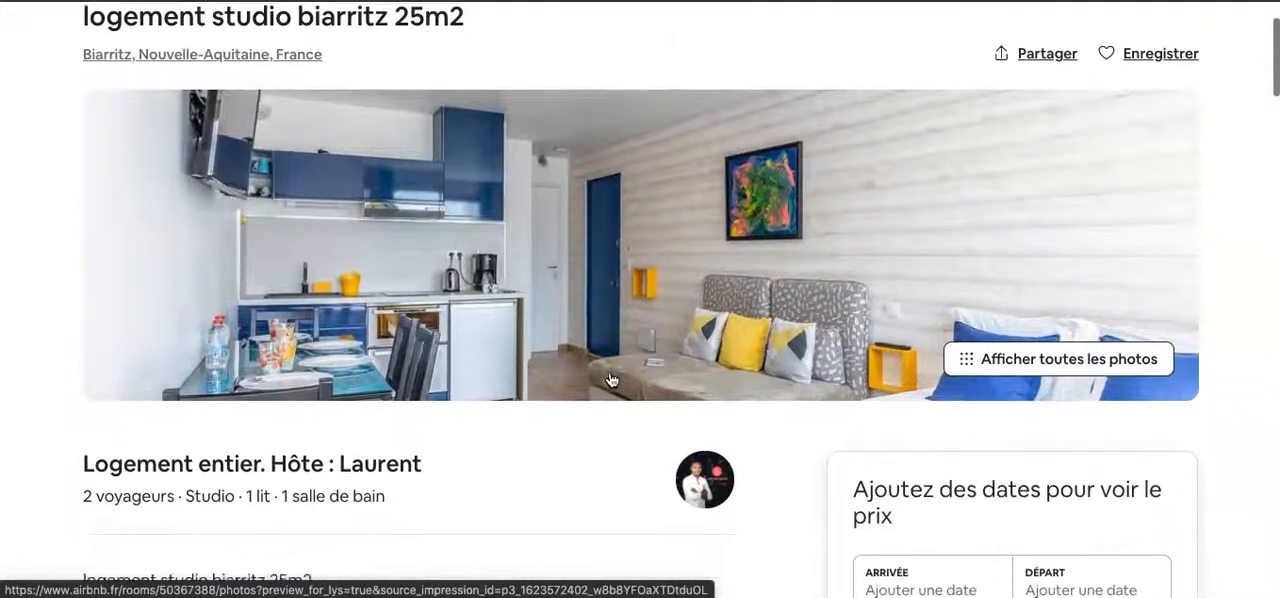
pyautogui.scroll(-2, 609, 378)
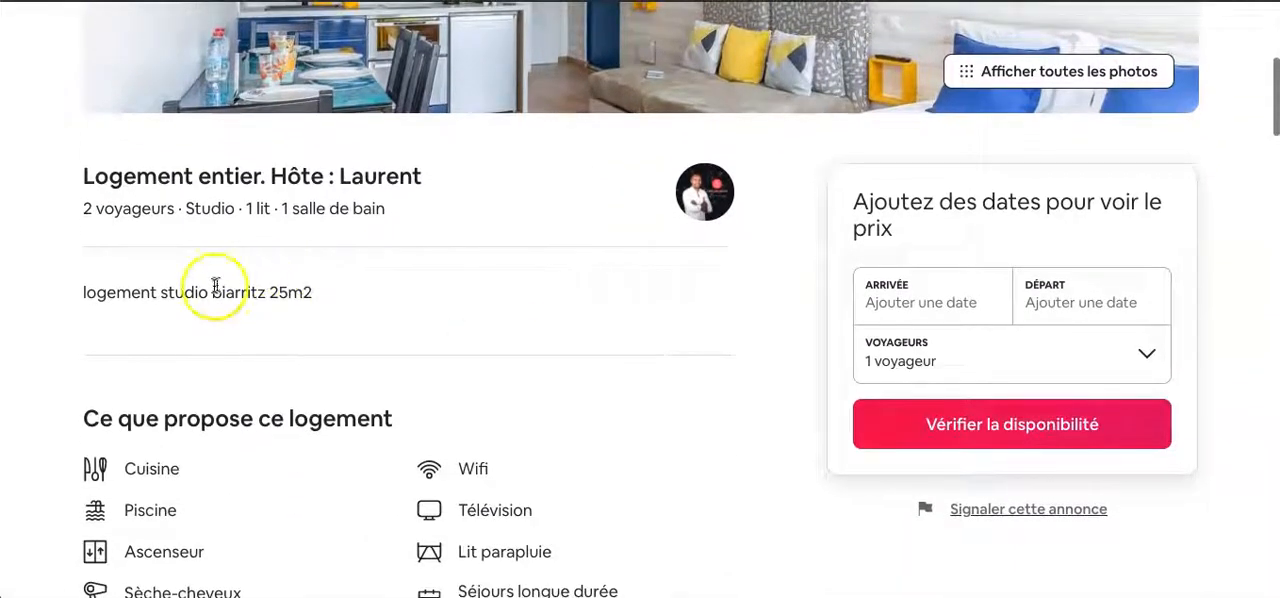
pyautogui.scroll(-2, 560, 266)
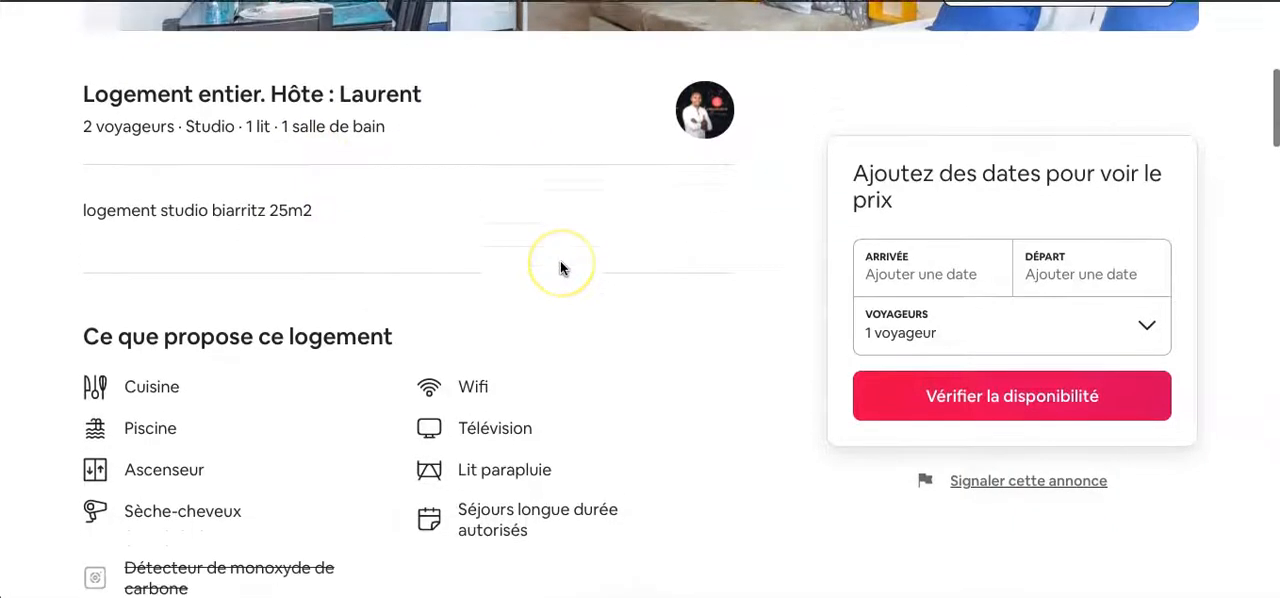
pyautogui.scroll(-4, 560, 266)
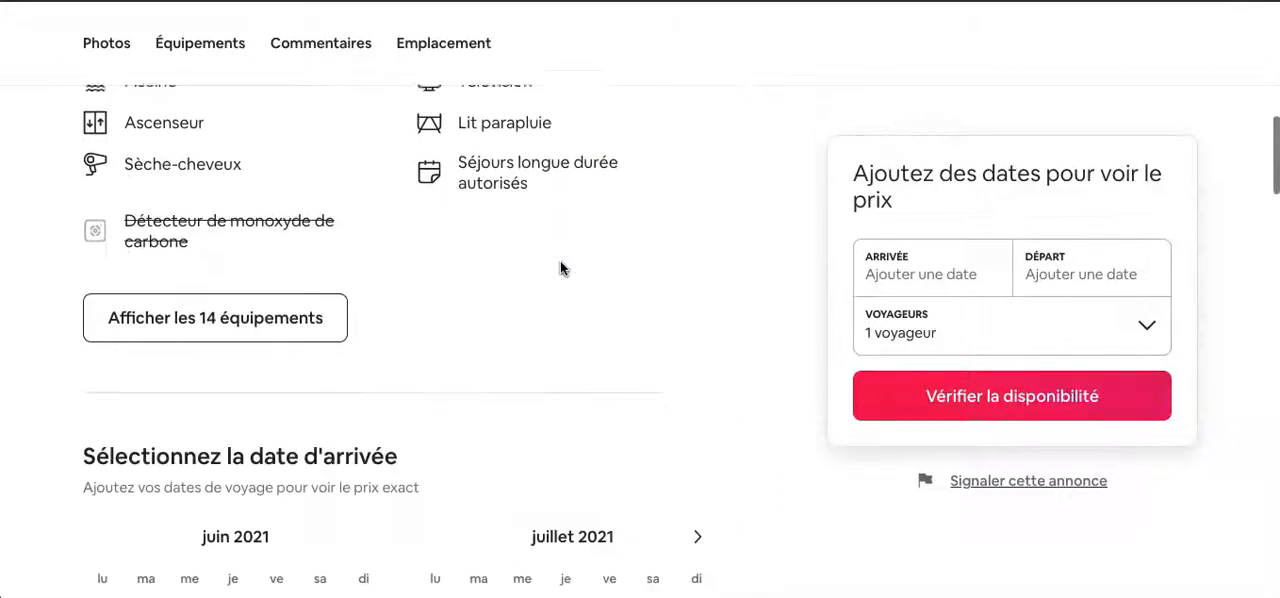
pyautogui.scroll(-7, 560, 268)
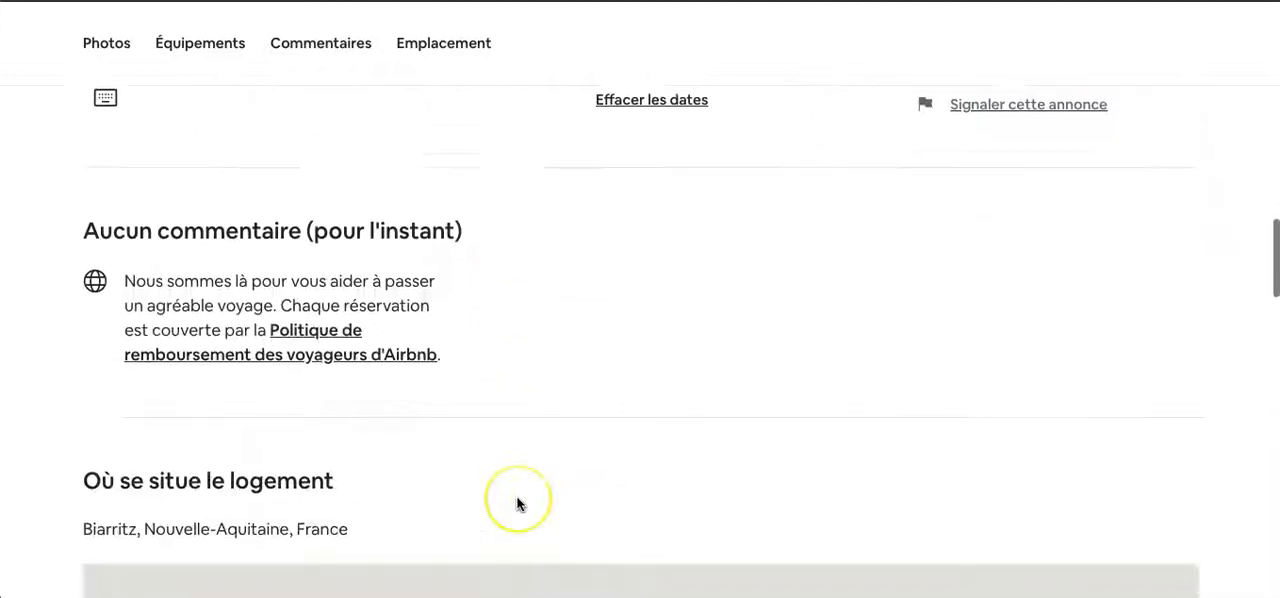
pyautogui.scroll(-5, 517, 504)
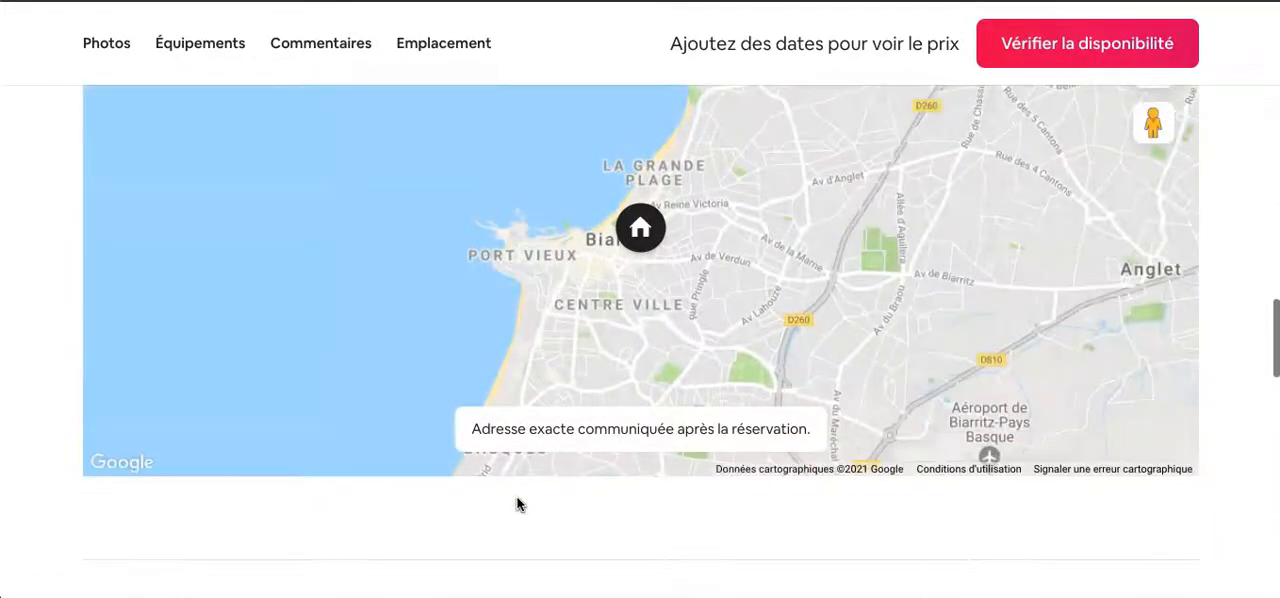
pyautogui.scroll(20, 517, 504)
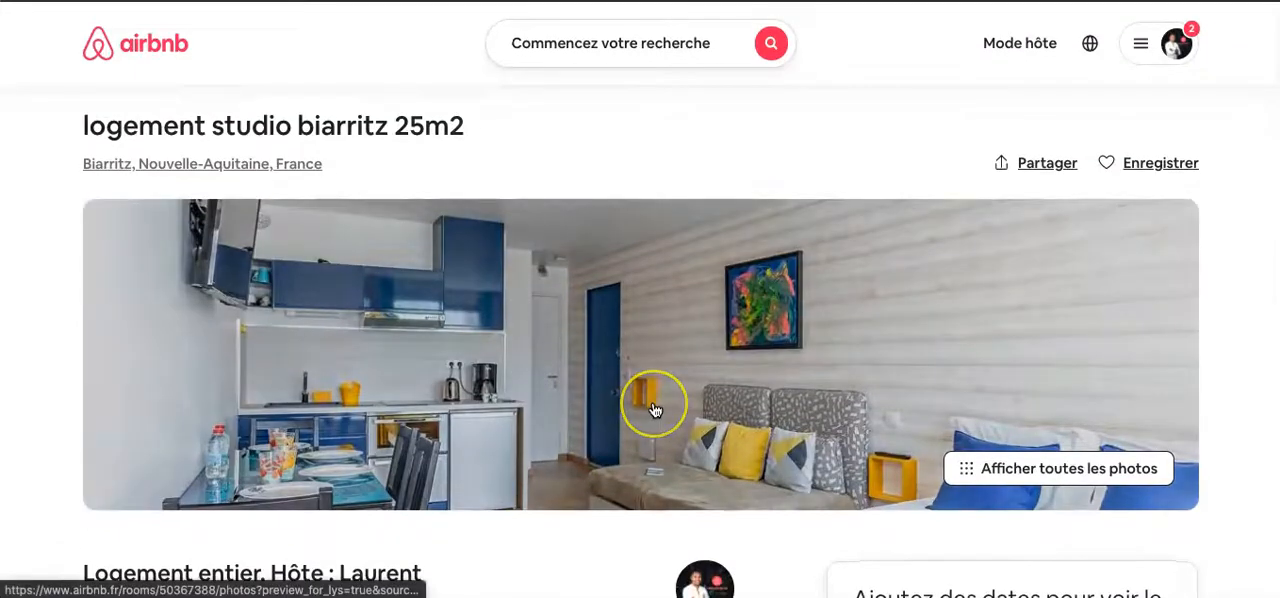
pyautogui.scroll(-1, 655, 410)
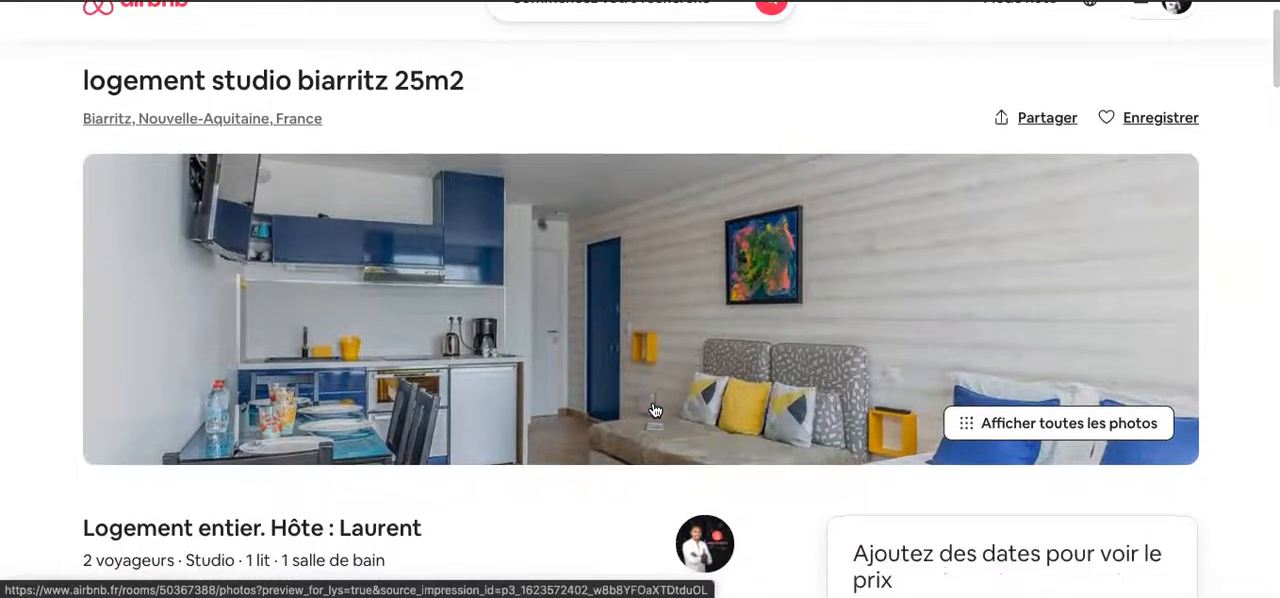
pyautogui.click(656, 408)
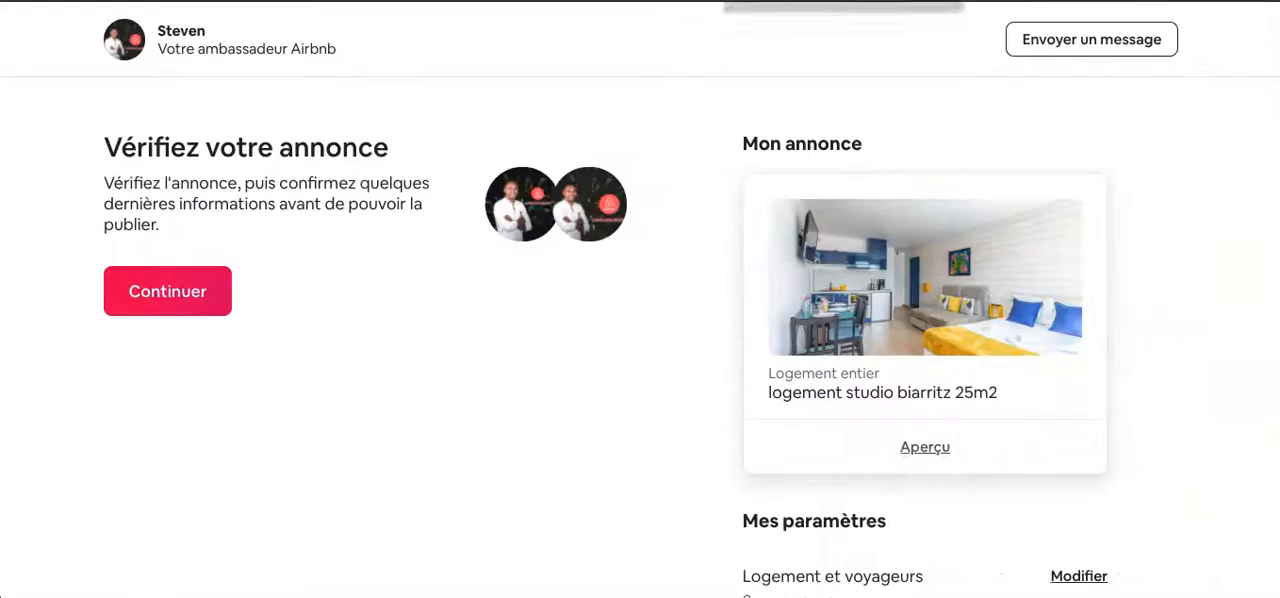
pyautogui.click(424, 292)
# - Continue to the pre-publication checklist, review its required items and open the listing type declaration
pyautogui.click(169, 300)
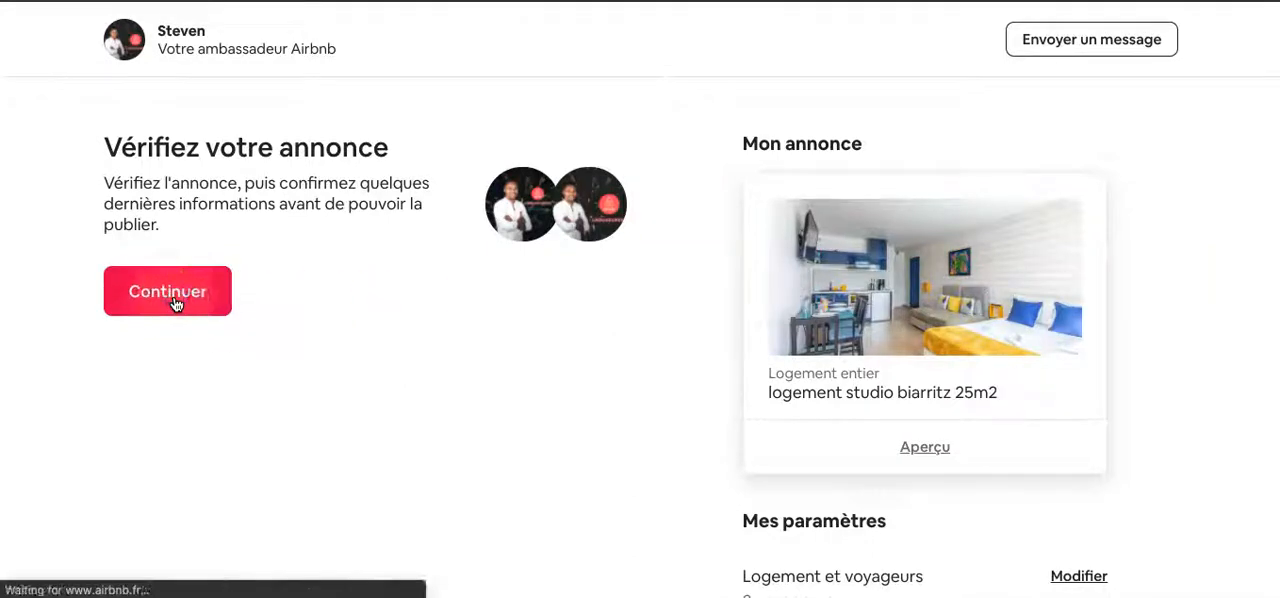
pyautogui.click(563, 272)
pyautogui.scroll(-2, 567, 270)
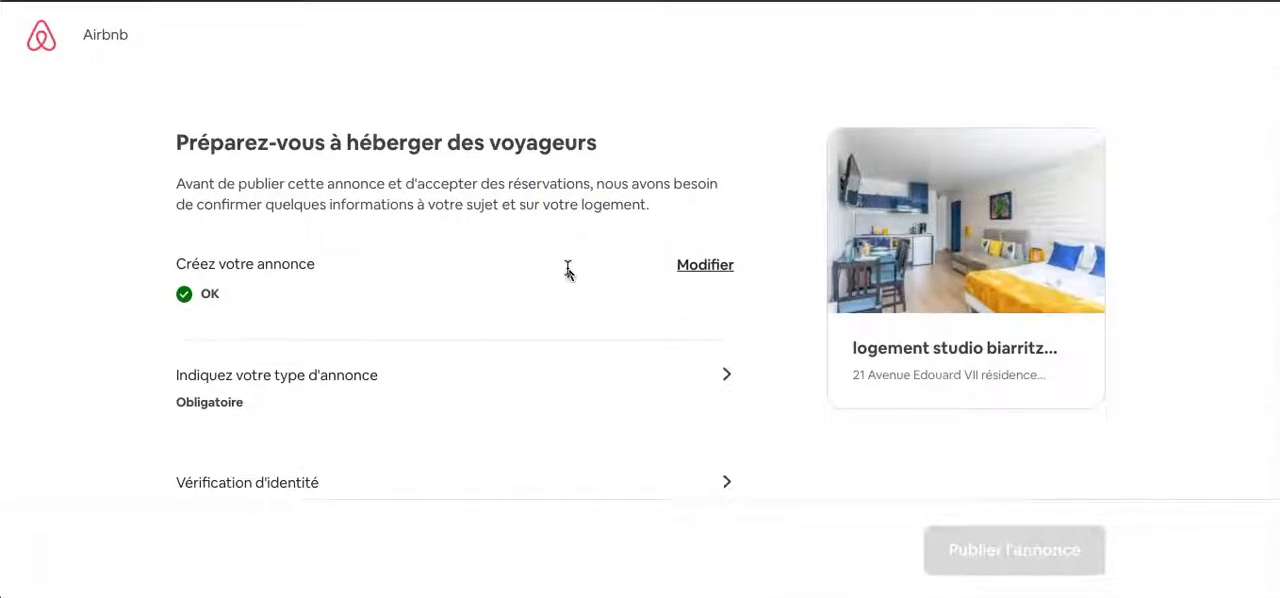
pyautogui.scroll(-3, 567, 268)
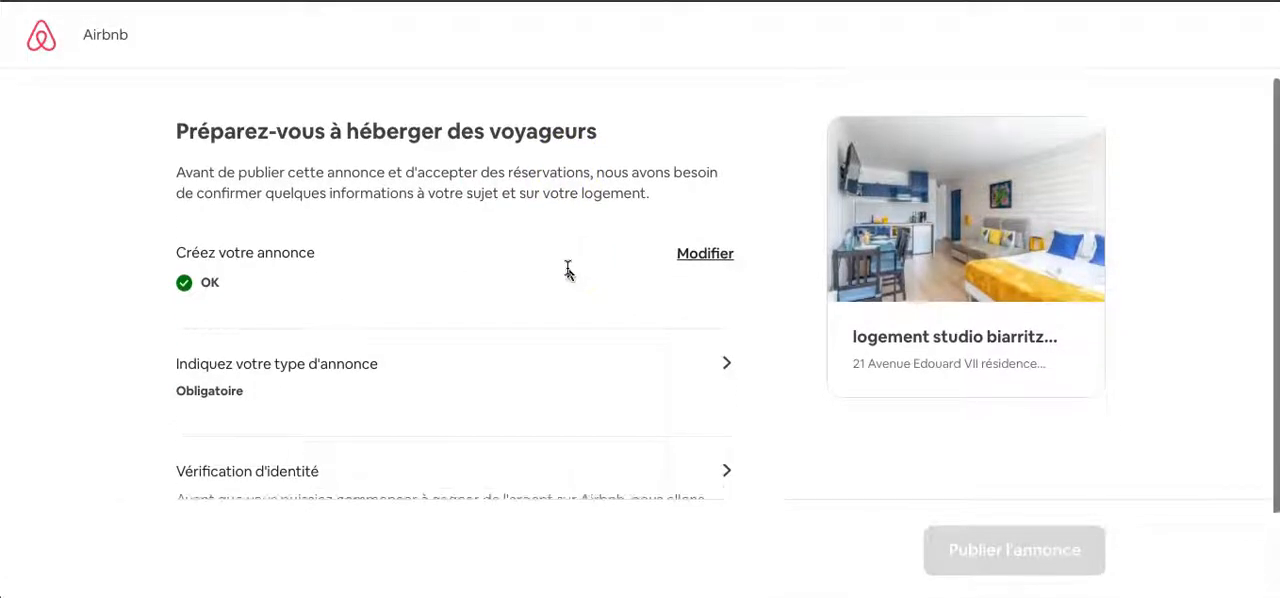
pyautogui.click(286, 157)
pyautogui.click(290, 137)
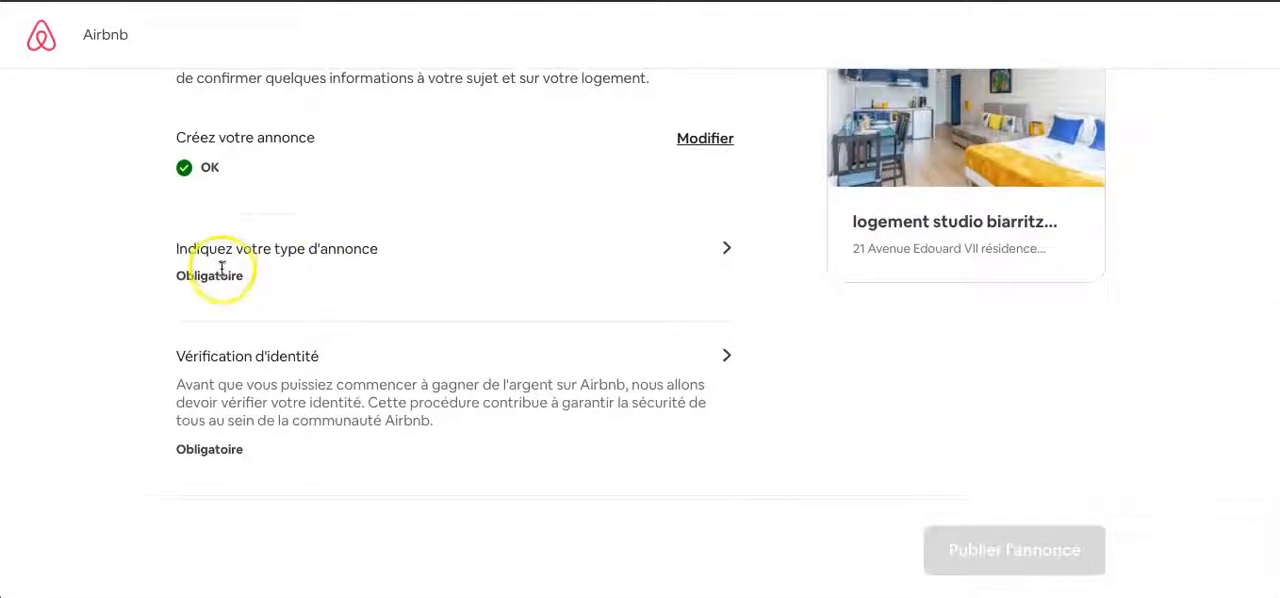
pyautogui.click(728, 251)
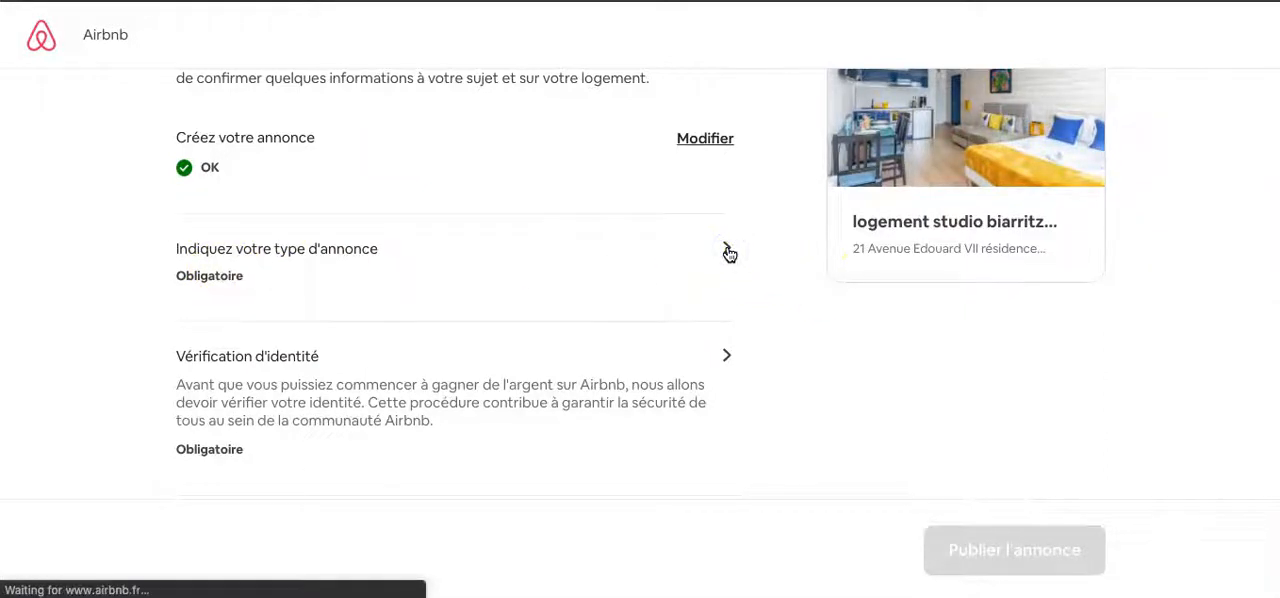
# - Review the residence categories in the listing legislation form and declare the studio as a secondary residence (résidence secondaire)
pyautogui.scroll(-2, 575, 290)
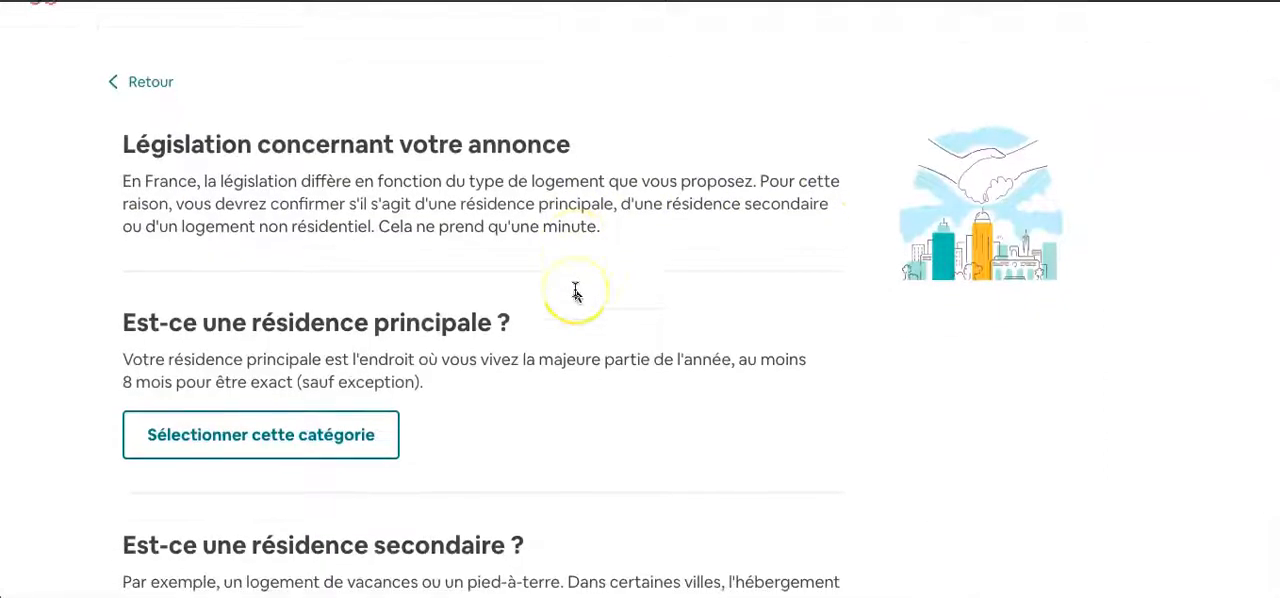
pyautogui.scroll(-2, 575, 290)
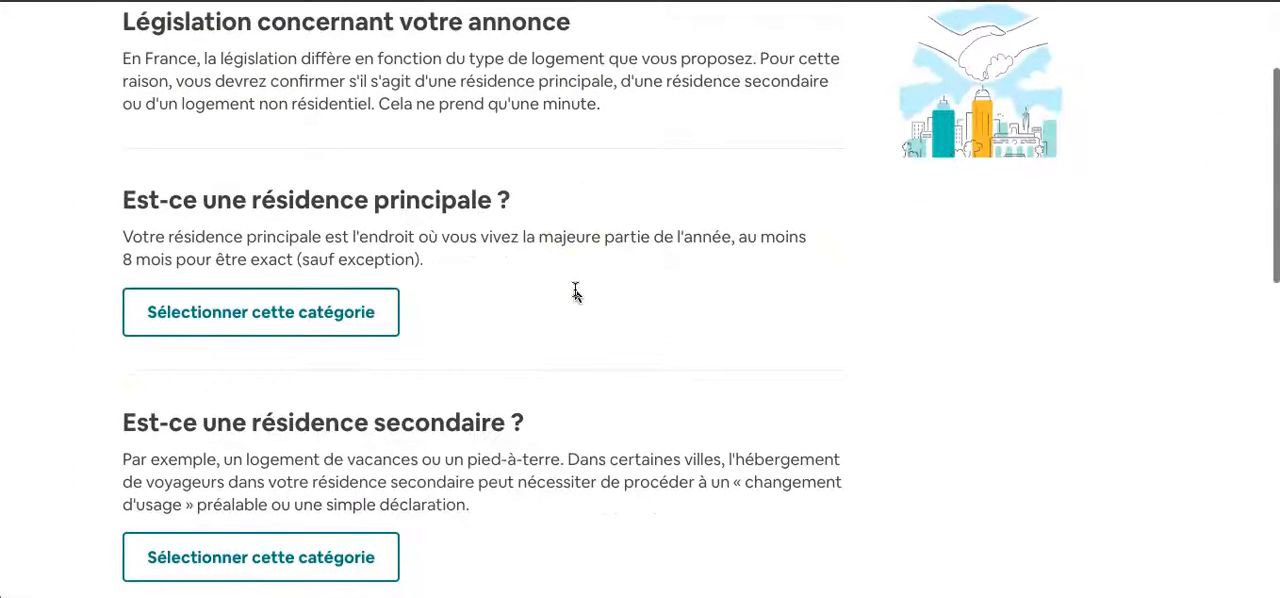
pyautogui.scroll(-2, 575, 290)
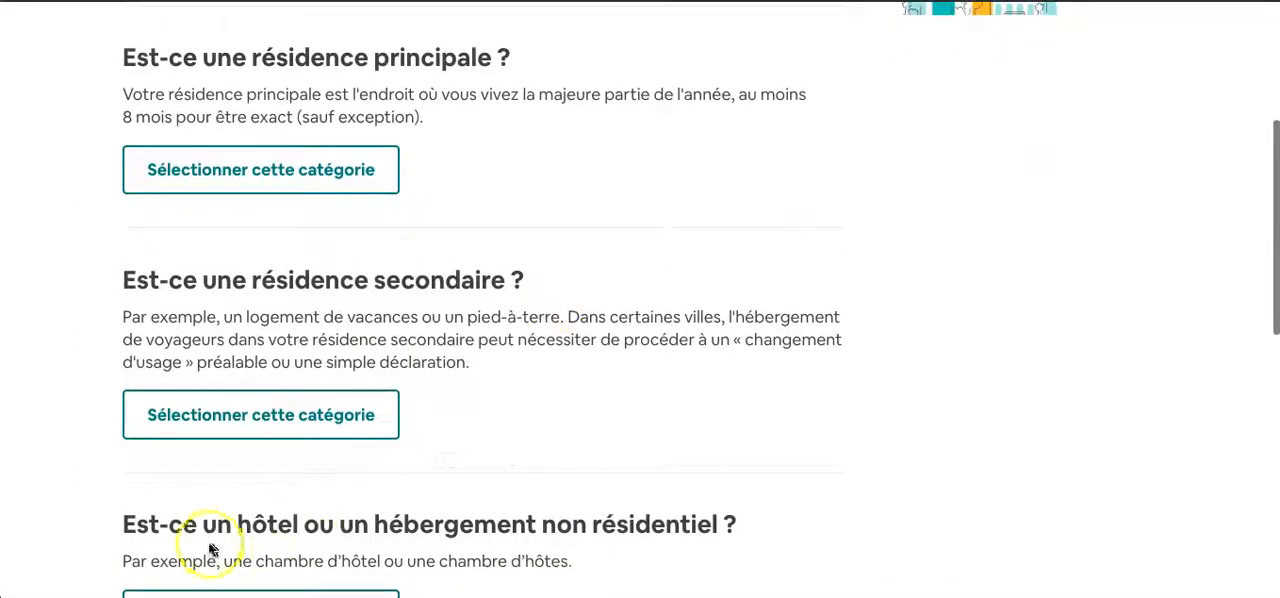
pyautogui.scroll(-1, 403, 540)
pyautogui.scroll(4, 403, 531)
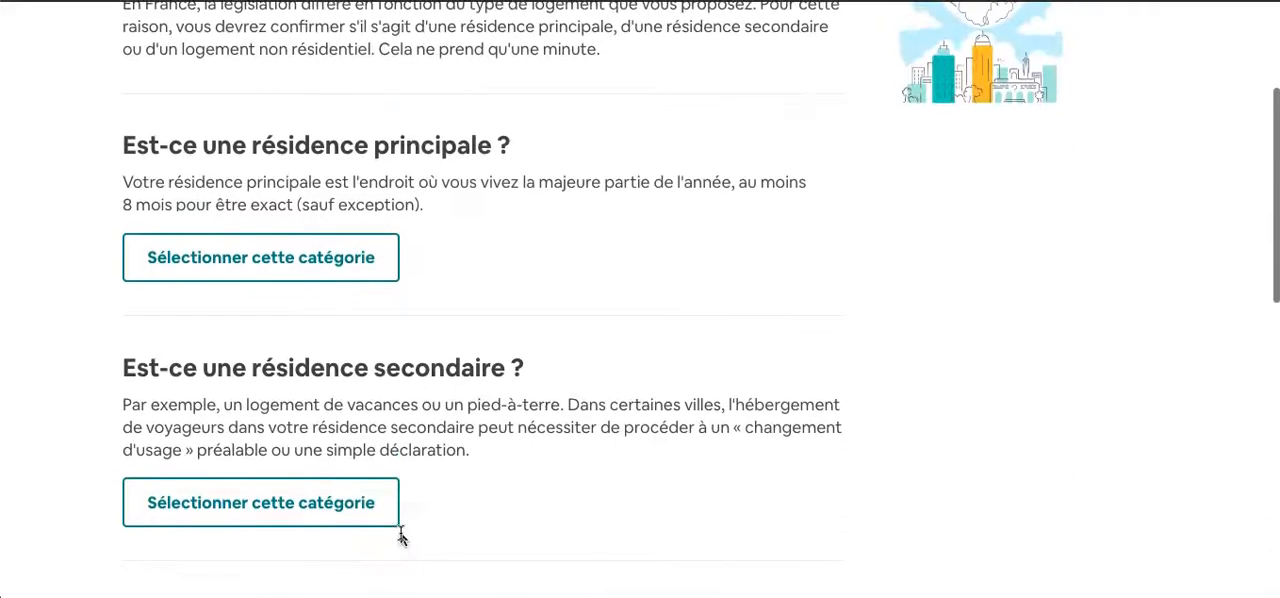
pyautogui.scroll(-1, 402, 539)
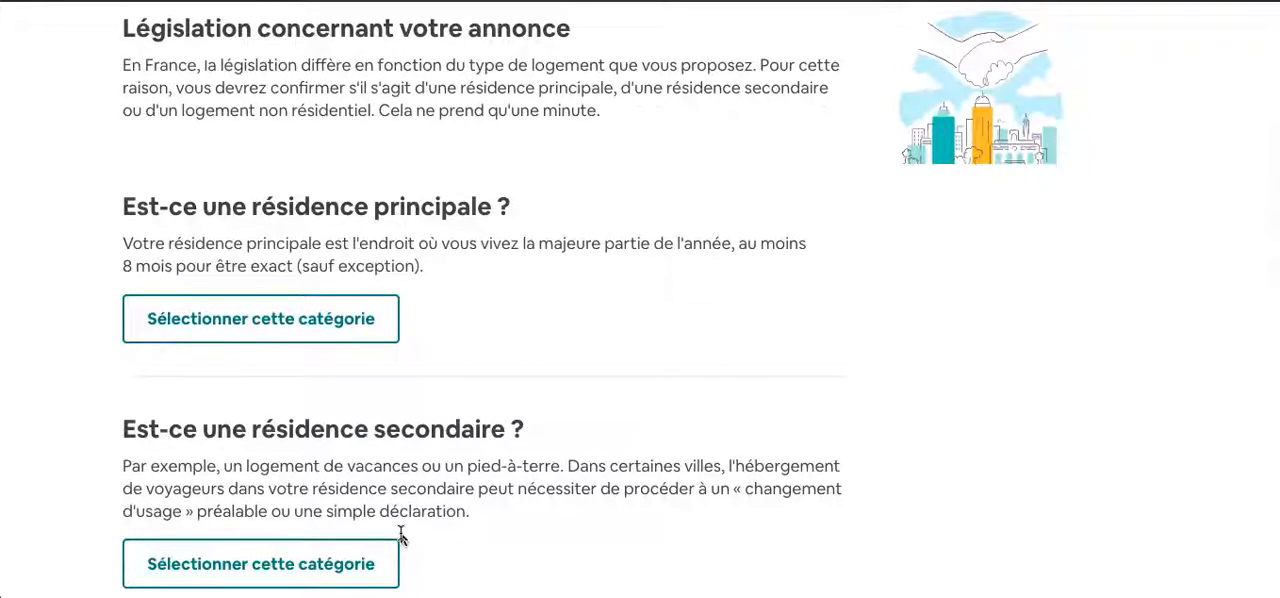
pyautogui.scroll(-1, 415, 553)
pyautogui.click(266, 536)
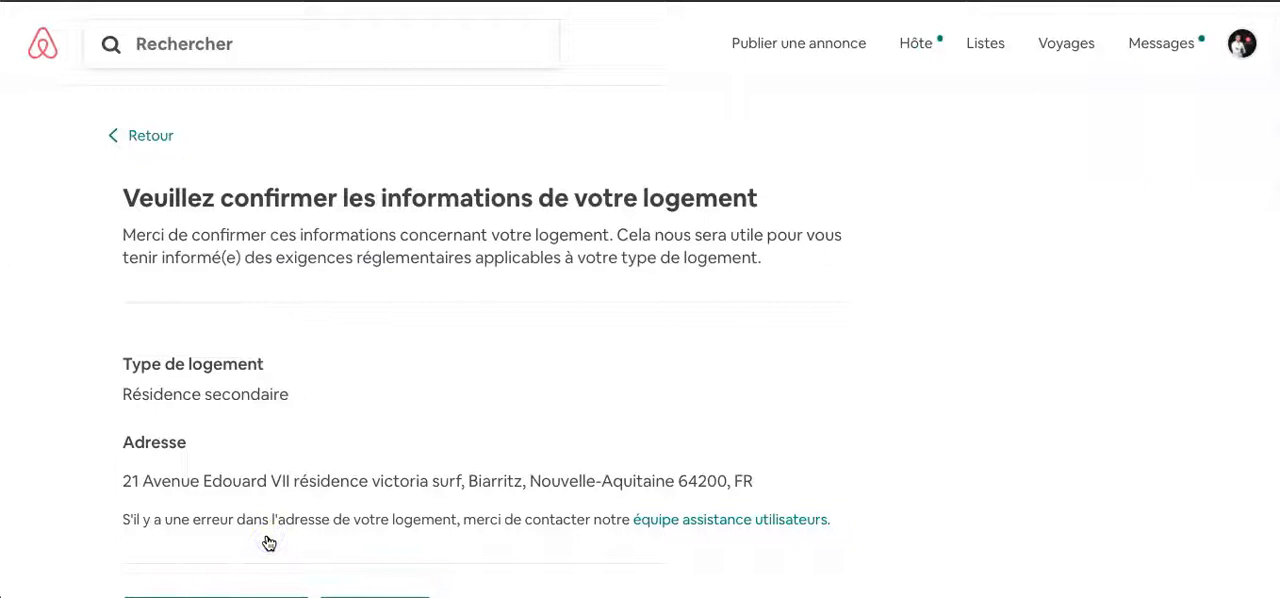
# - Check the lodging type and address, submit the declaration and continue back to the pre-publication checklist
pyautogui.scroll(-3, 434, 522)
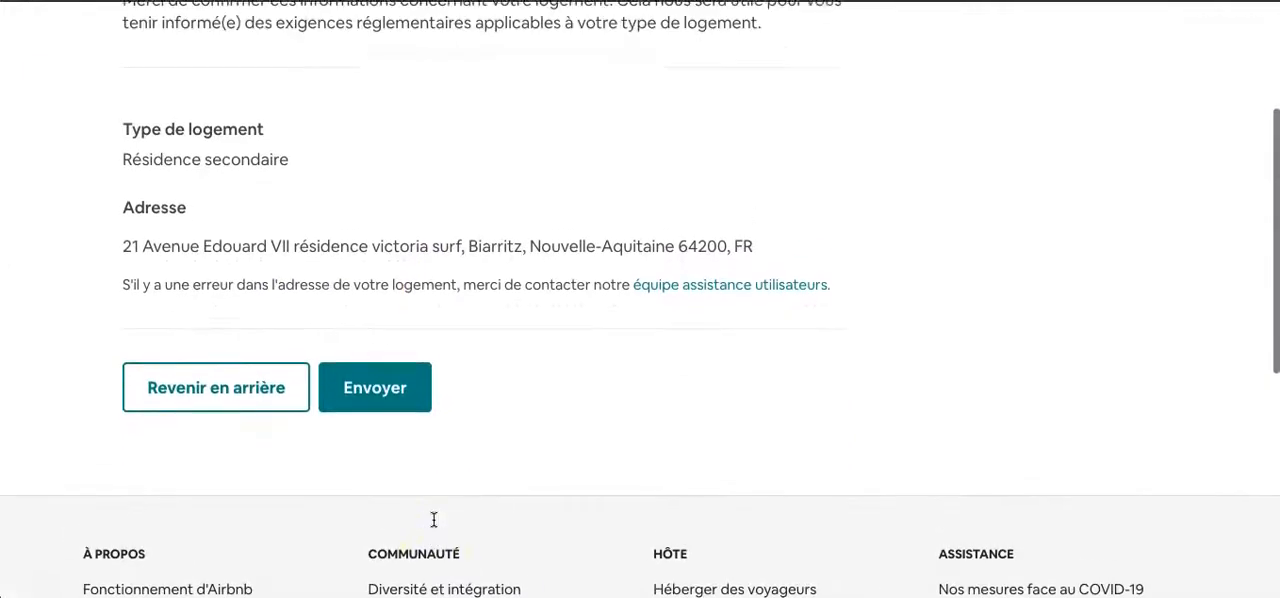
pyautogui.scroll(3, 434, 519)
pyautogui.scroll(-1, 434, 519)
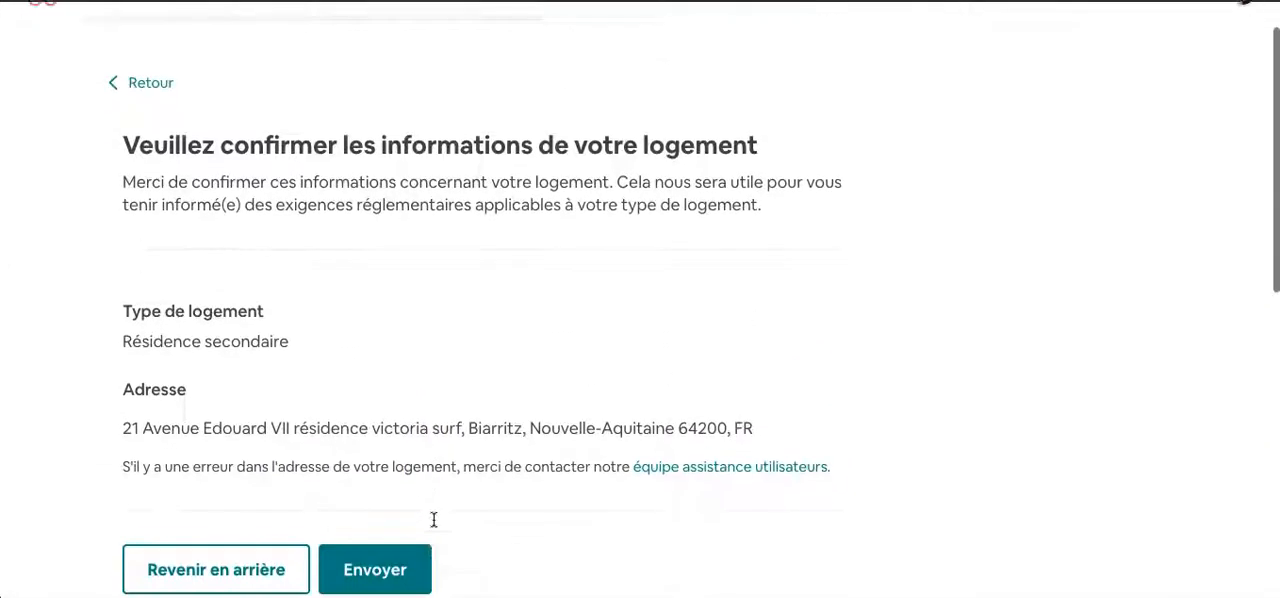
pyautogui.scroll(-1, 434, 519)
pyautogui.click(397, 525)
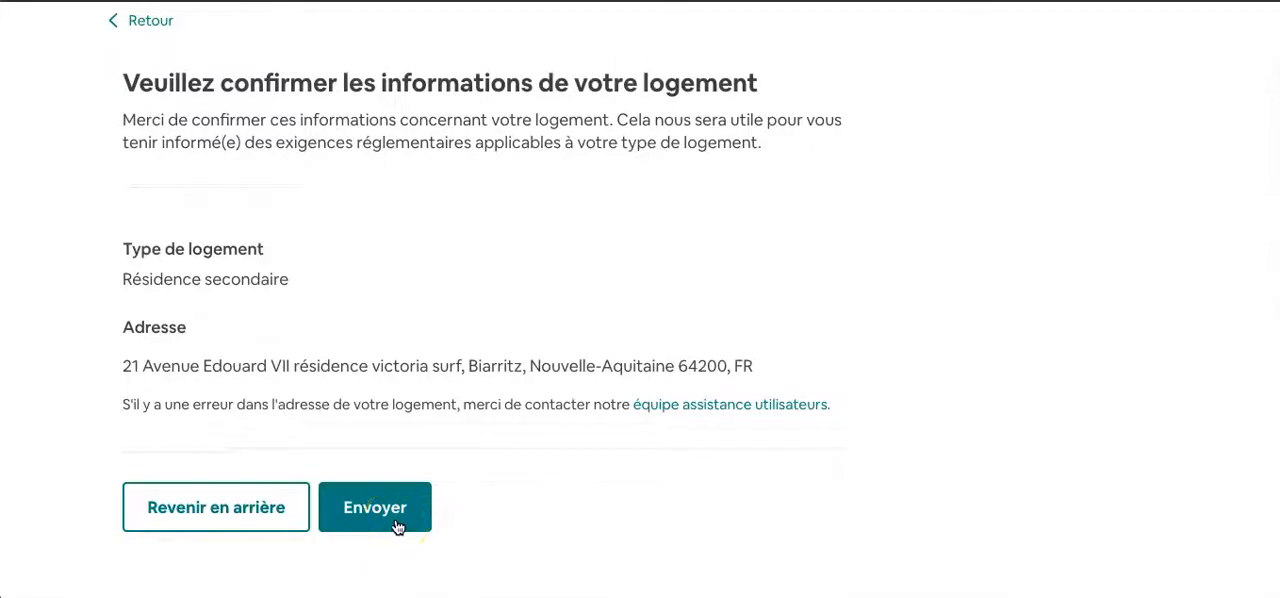
pyautogui.click(397, 525)
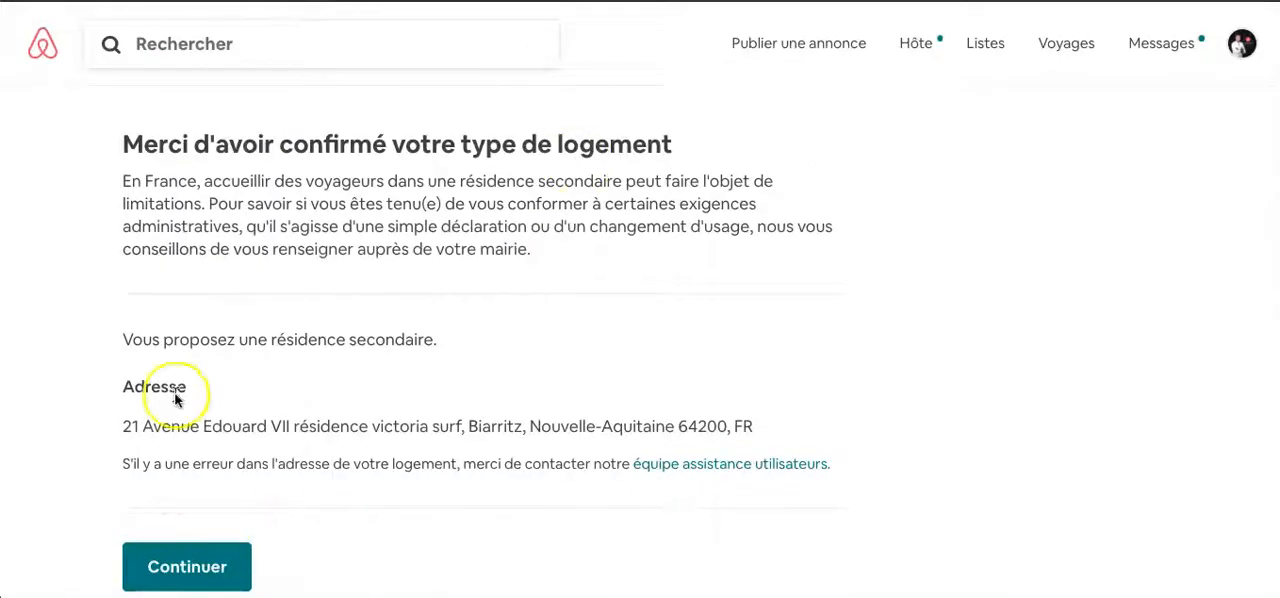
pyautogui.scroll(-1, 183, 400)
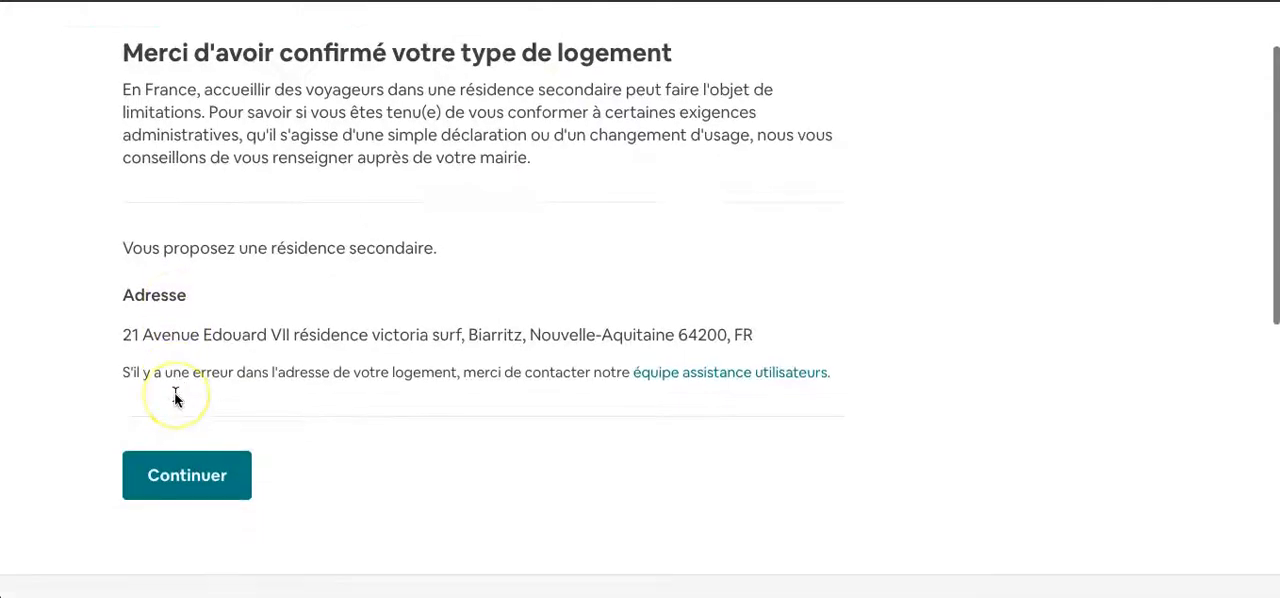
pyautogui.click(195, 470)
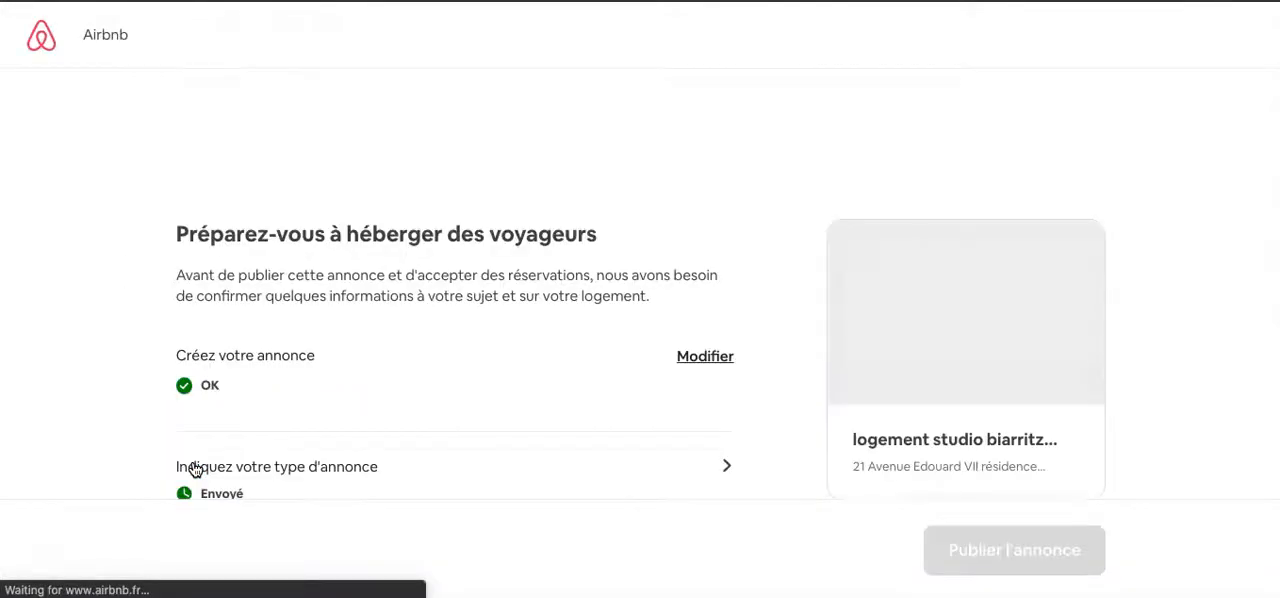
# - Open the identity verification from the checklist and postpone adding the ID document, confirming that it will be done later
pyautogui.scroll(-3, 211, 460)
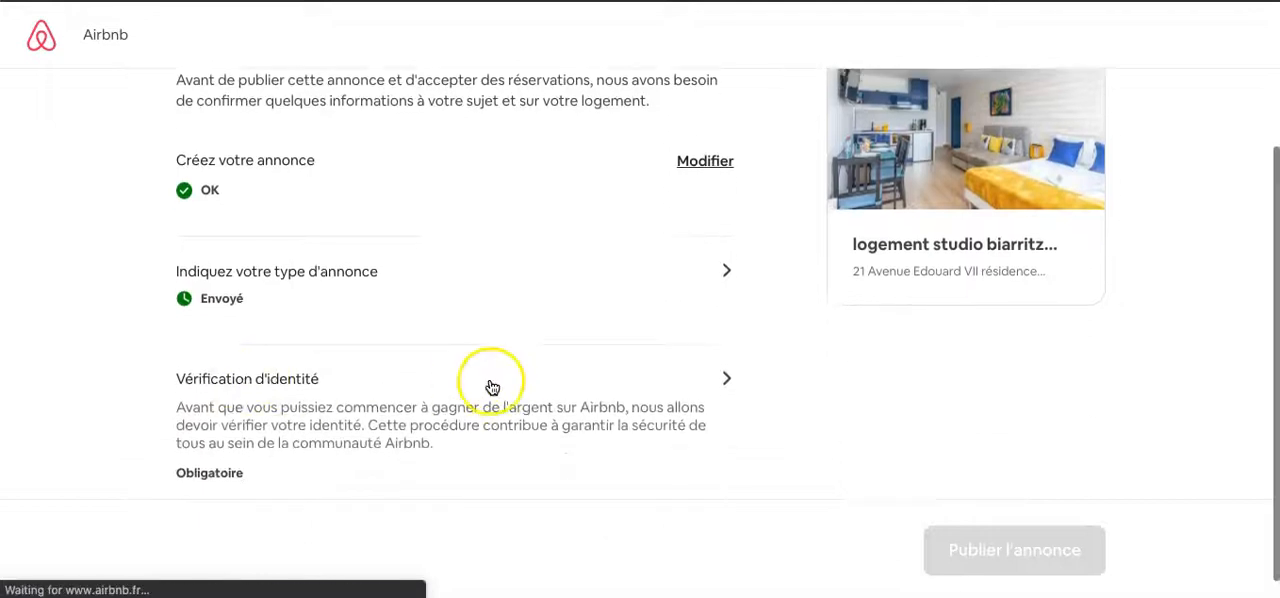
pyautogui.scroll(-1, 489, 383)
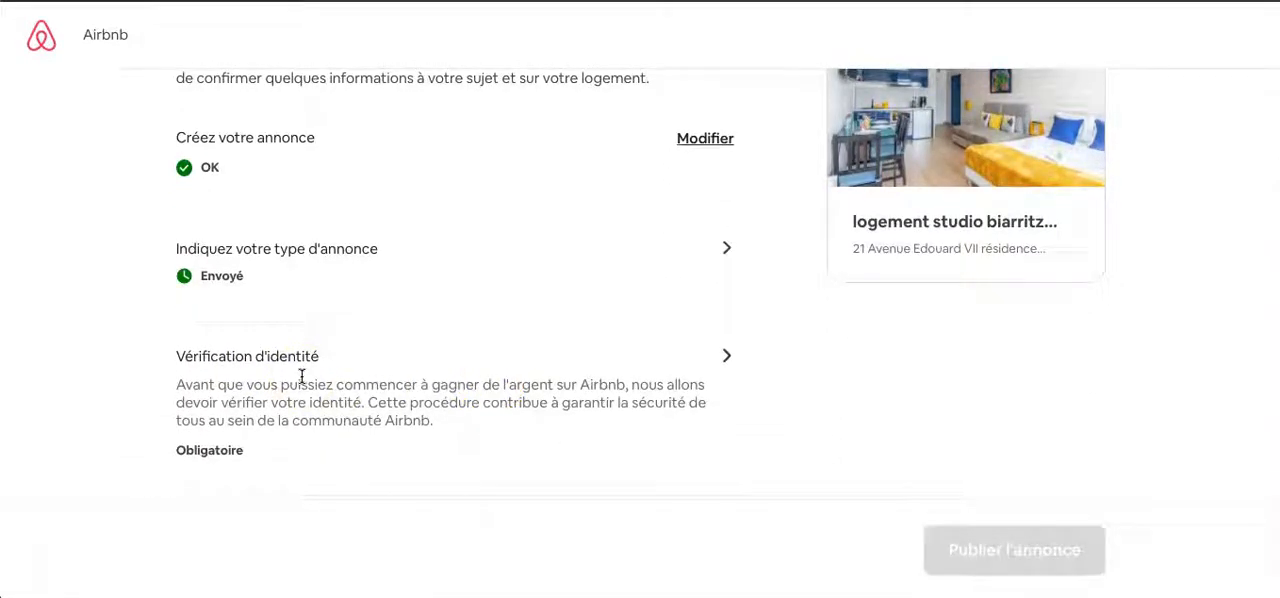
pyautogui.click(727, 362)
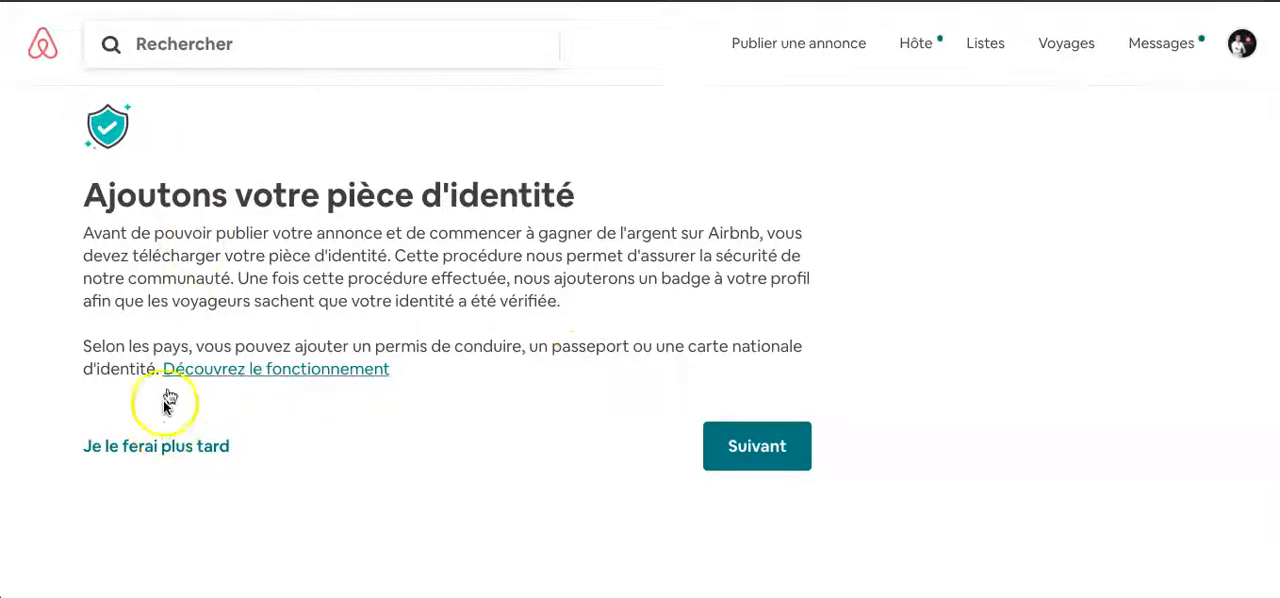
pyautogui.click(152, 447)
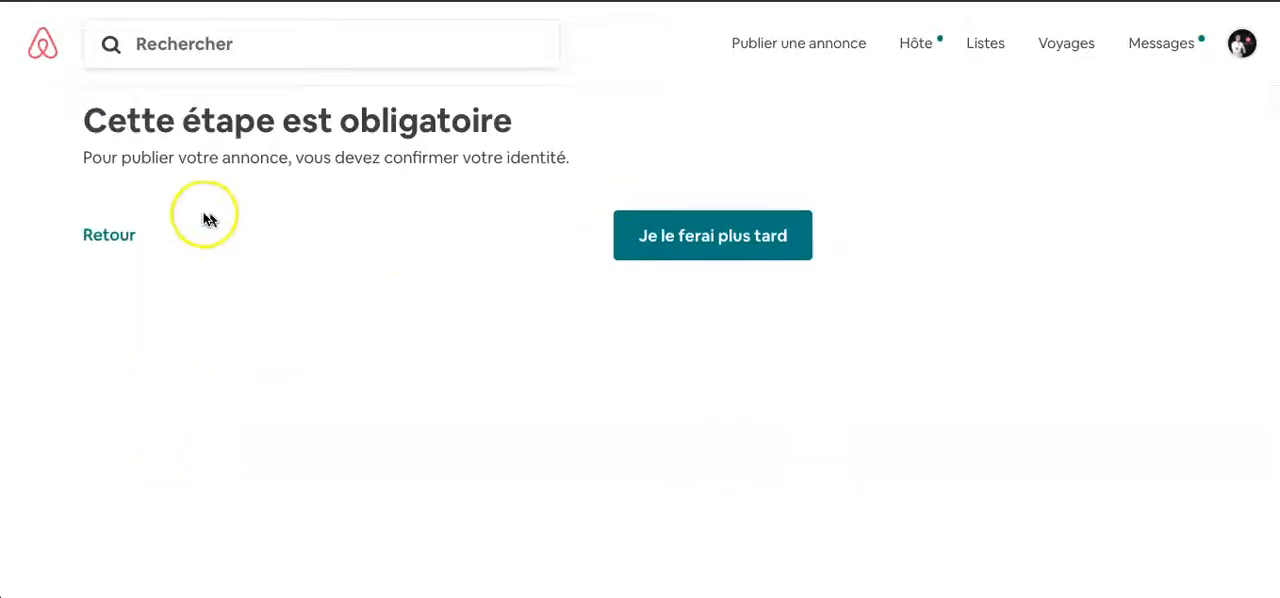
pyautogui.click(684, 239)
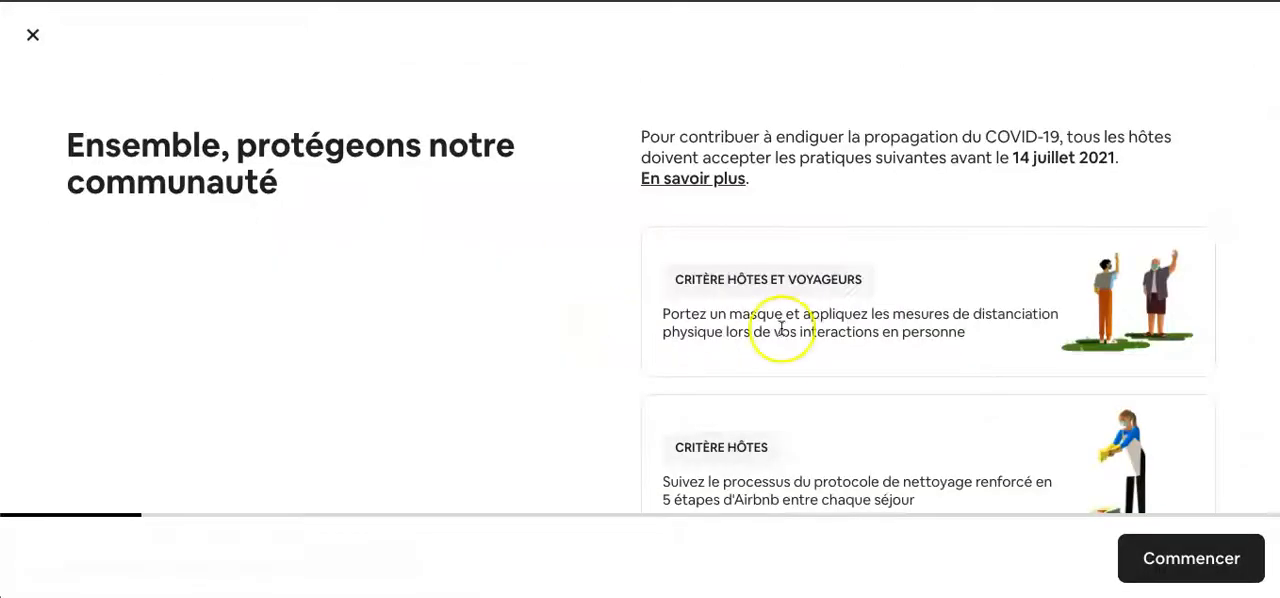
# - Read the COVID-19 safety requirements for hosts and guests and start the commitment process
pyautogui.scroll(-1, 853, 240)
pyautogui.scroll(1, 853, 240)
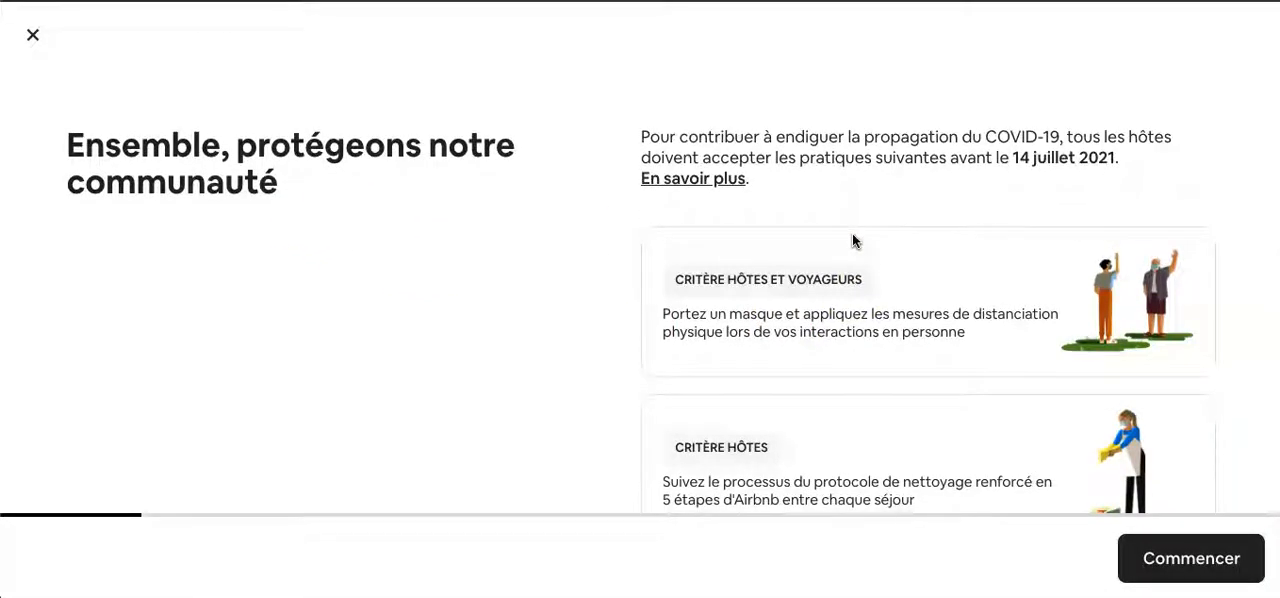
pyautogui.scroll(-3, 853, 240)
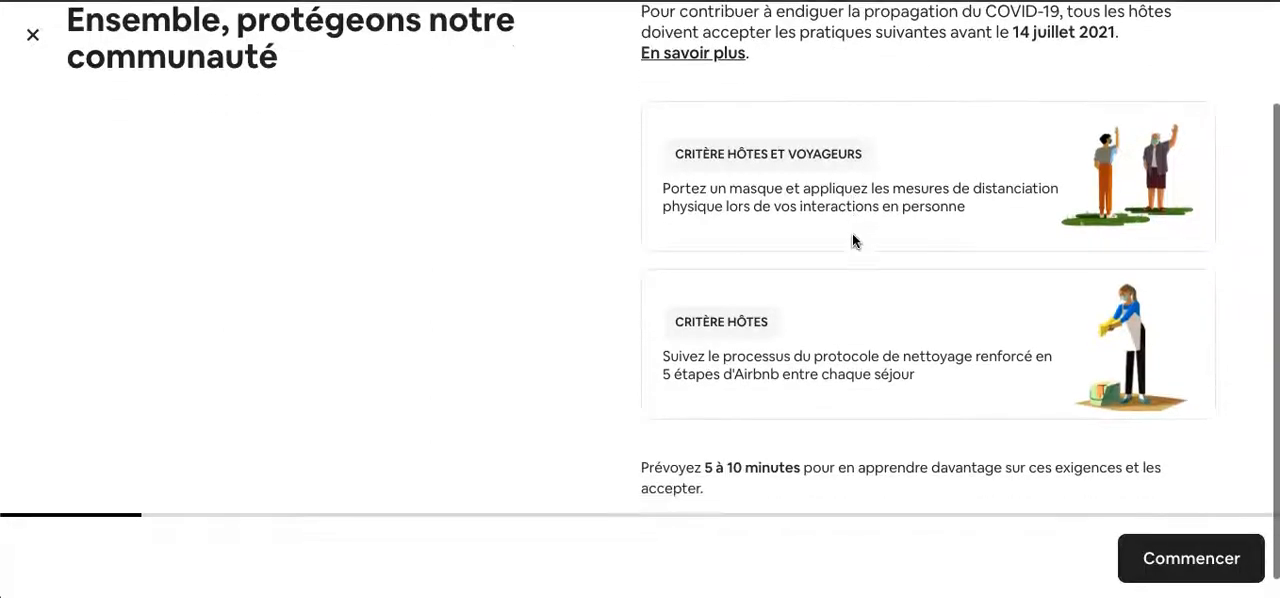
pyautogui.scroll(3, 1014, 429)
pyautogui.scroll(-2, 1014, 429)
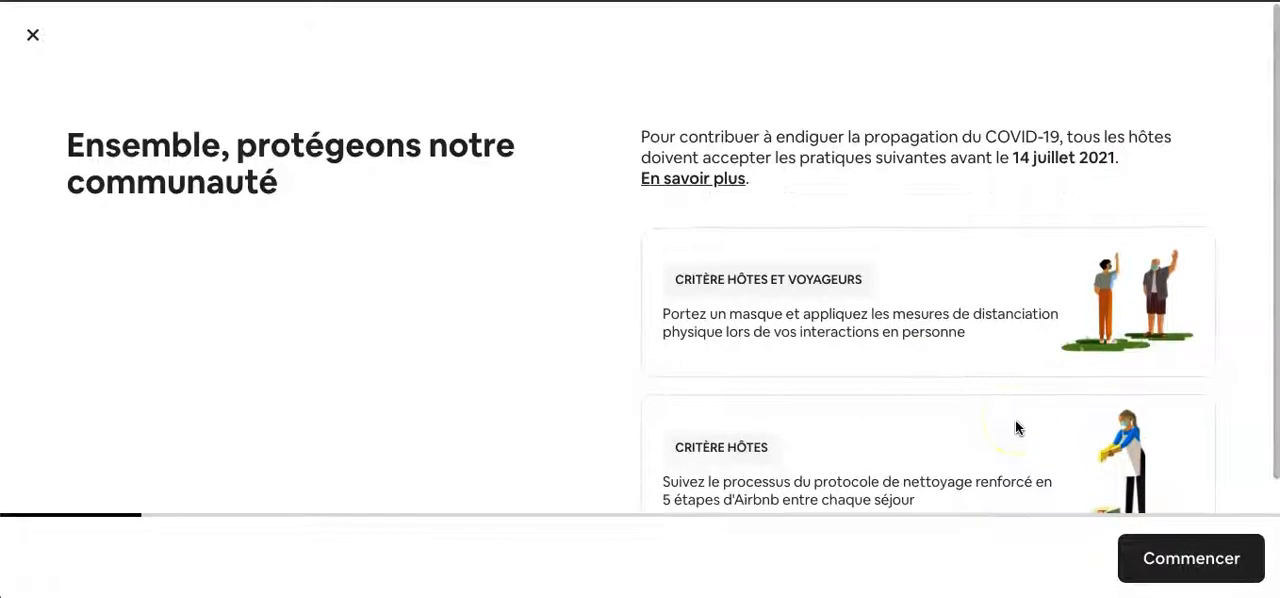
pyautogui.scroll(-2, 1077, 463)
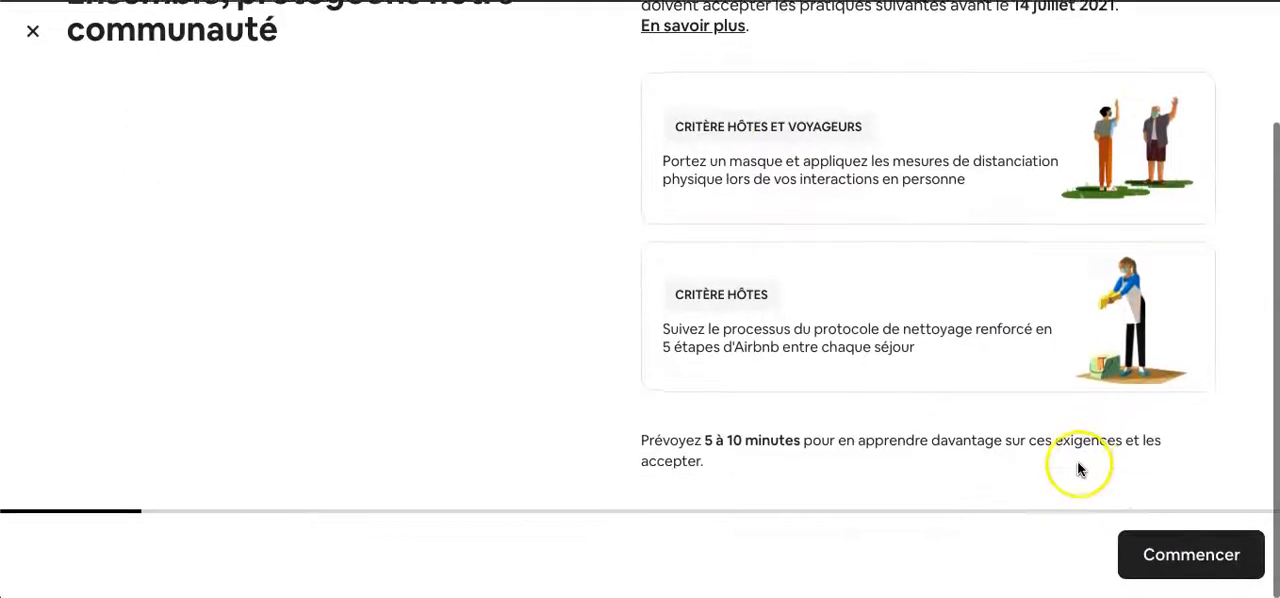
pyautogui.click(1199, 566)
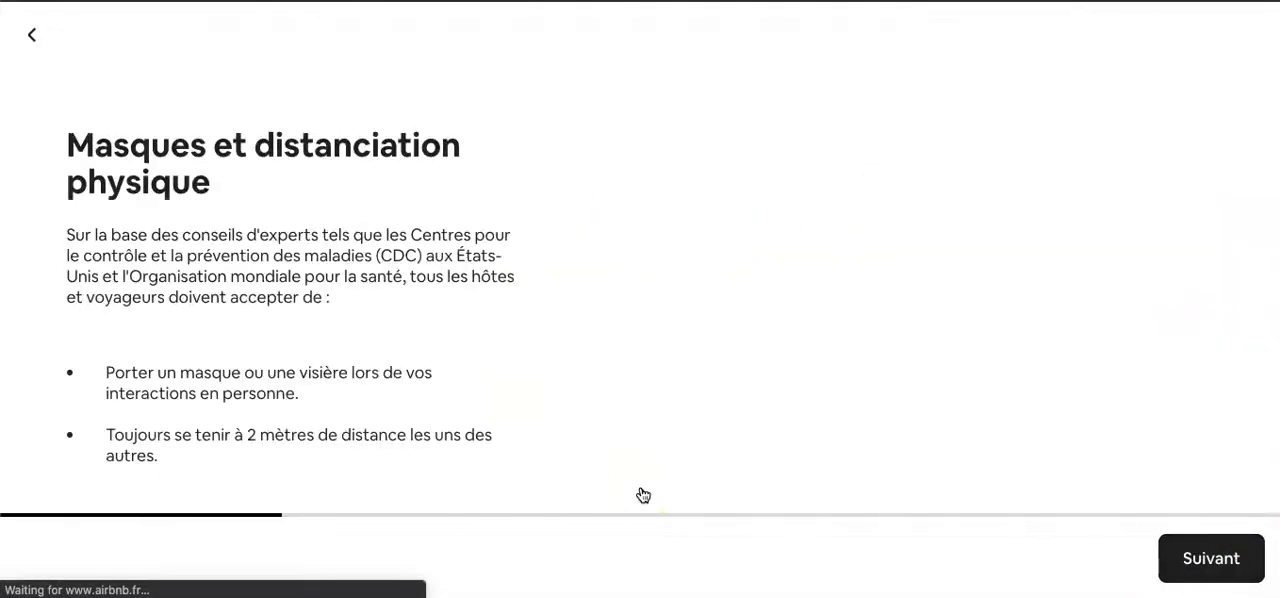
# - Go through the mask and distancing rules and all five enhanced cleaning steps to reach the agreement terms
pyautogui.scroll(-1, 418, 255)
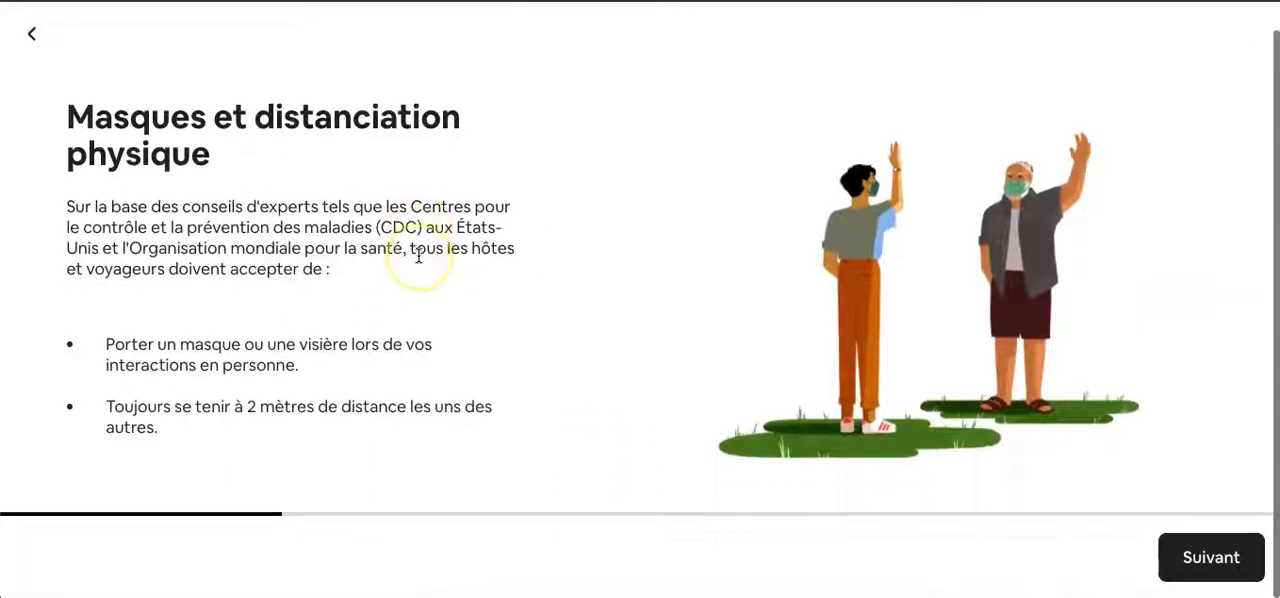
pyautogui.click(1188, 557)
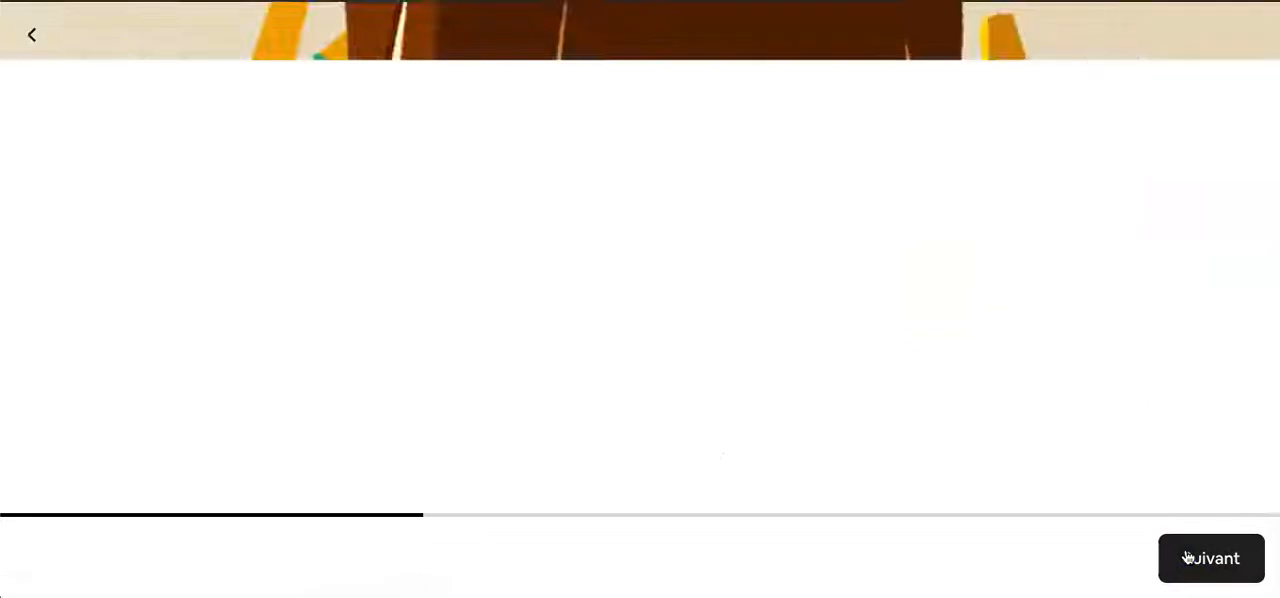
pyautogui.scroll(-3, 423, 277)
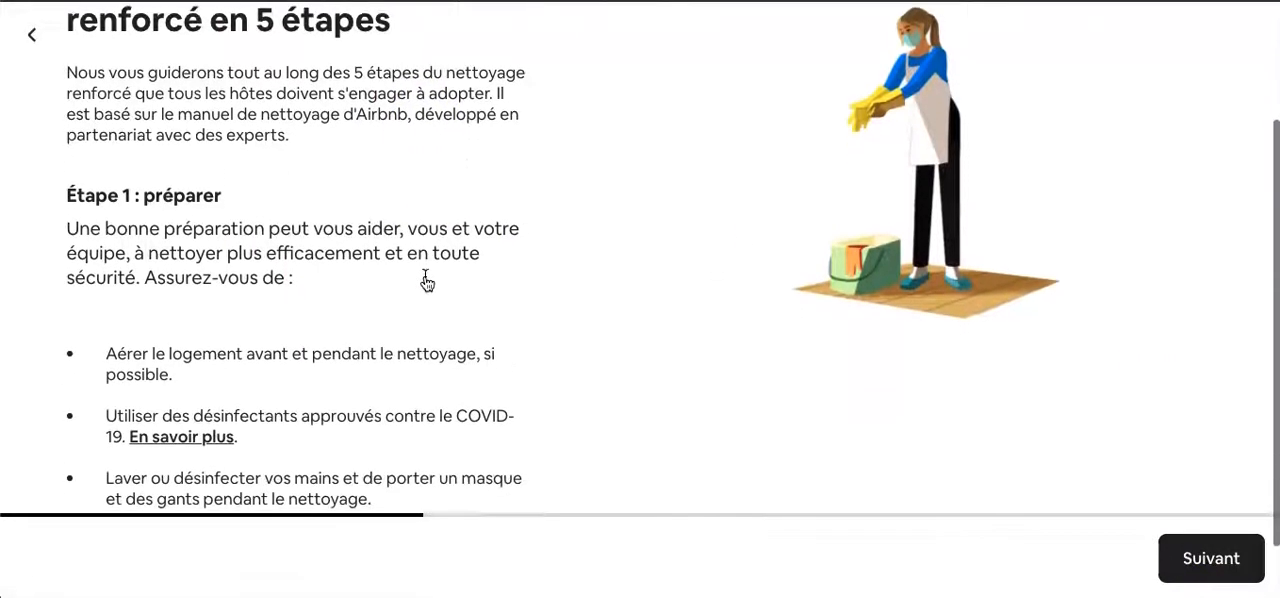
pyautogui.click(1186, 547)
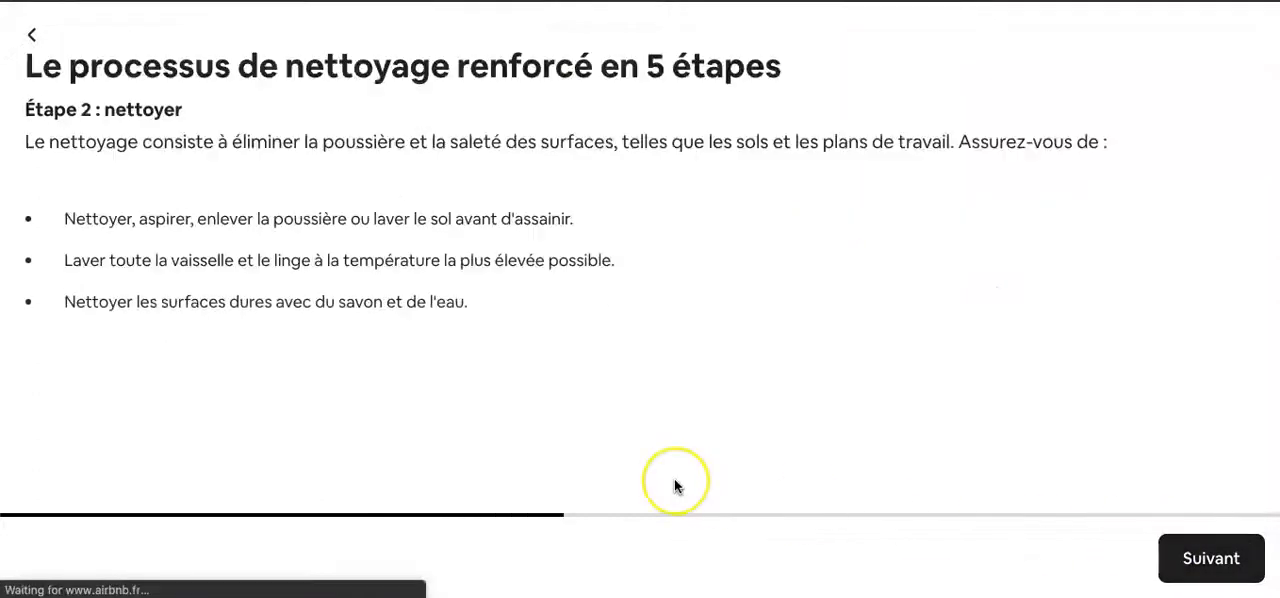
pyautogui.scroll(-1, 283, 330)
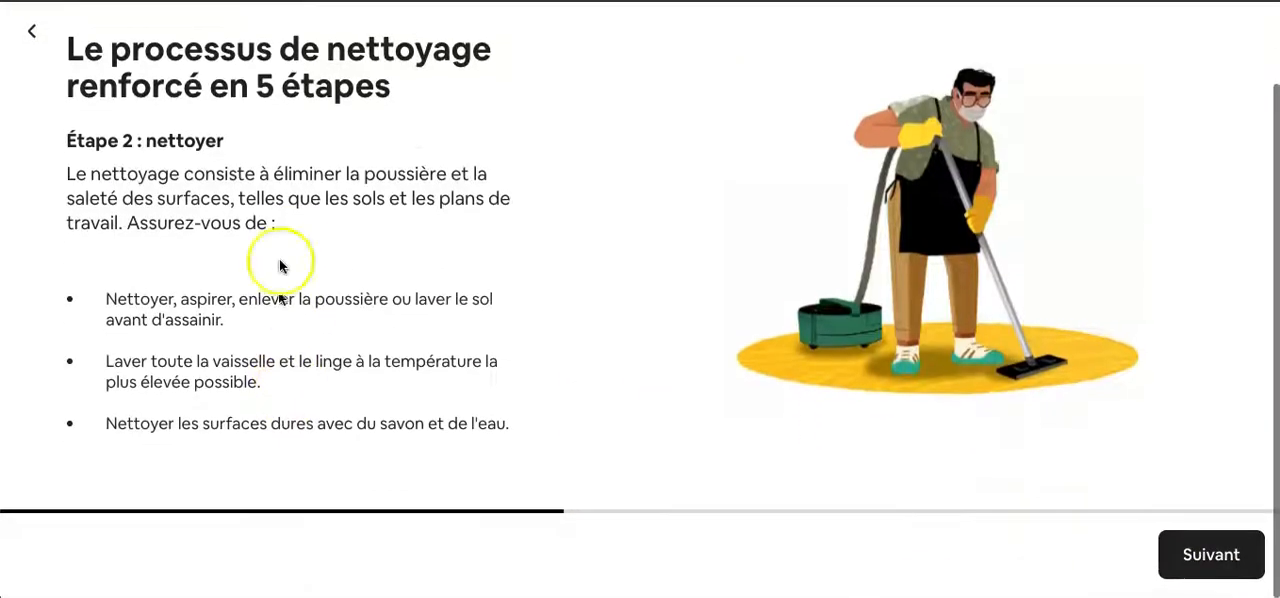
pyautogui.click(1199, 556)
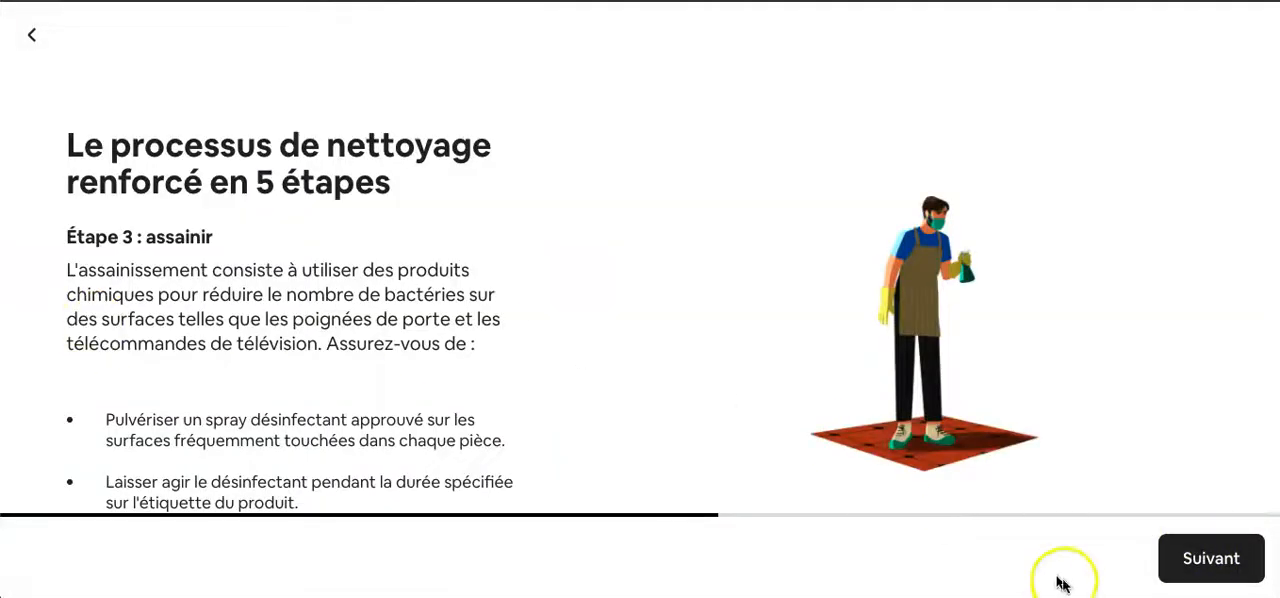
pyautogui.click(1210, 570)
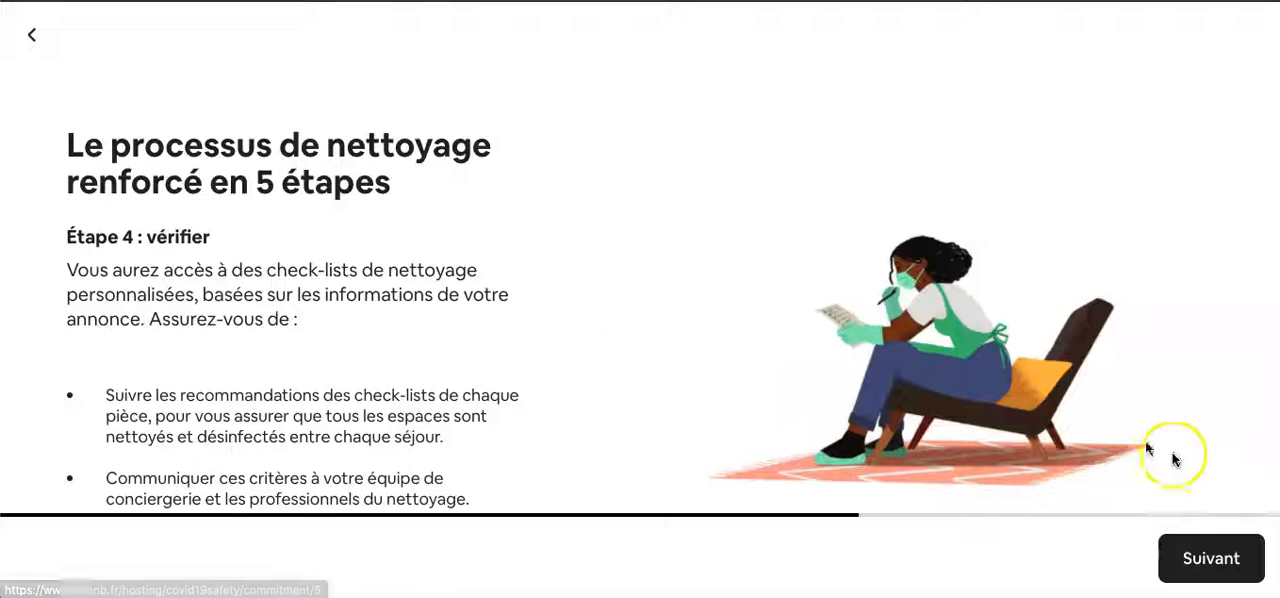
pyautogui.click(1172, 552)
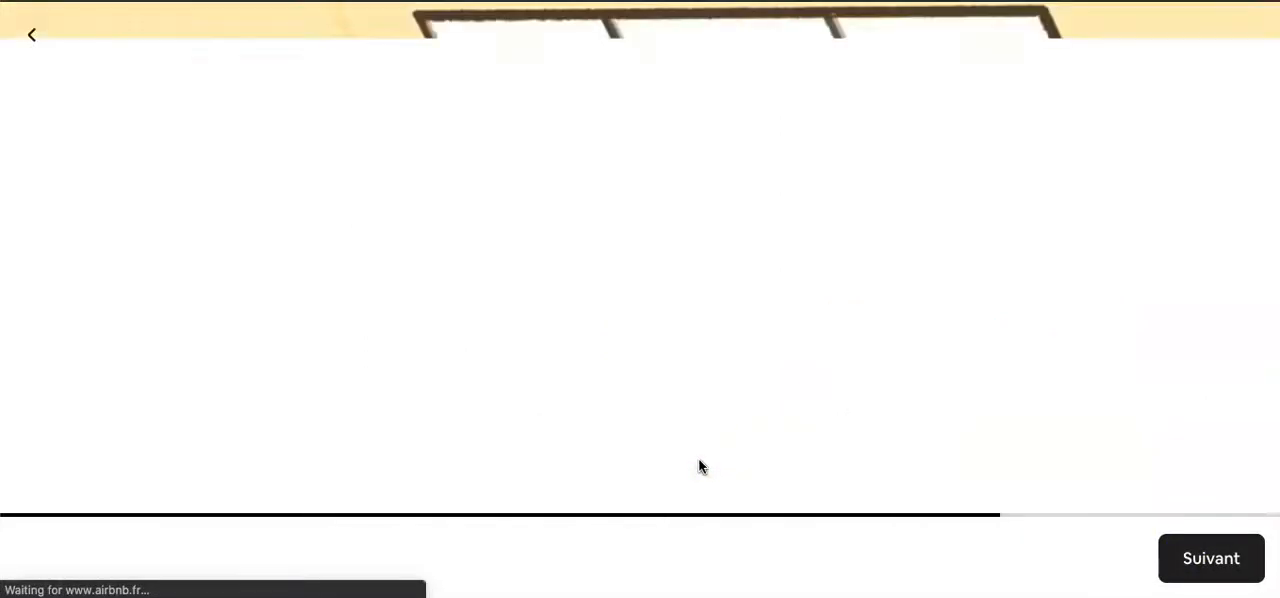
pyautogui.scroll(-1, 526, 429)
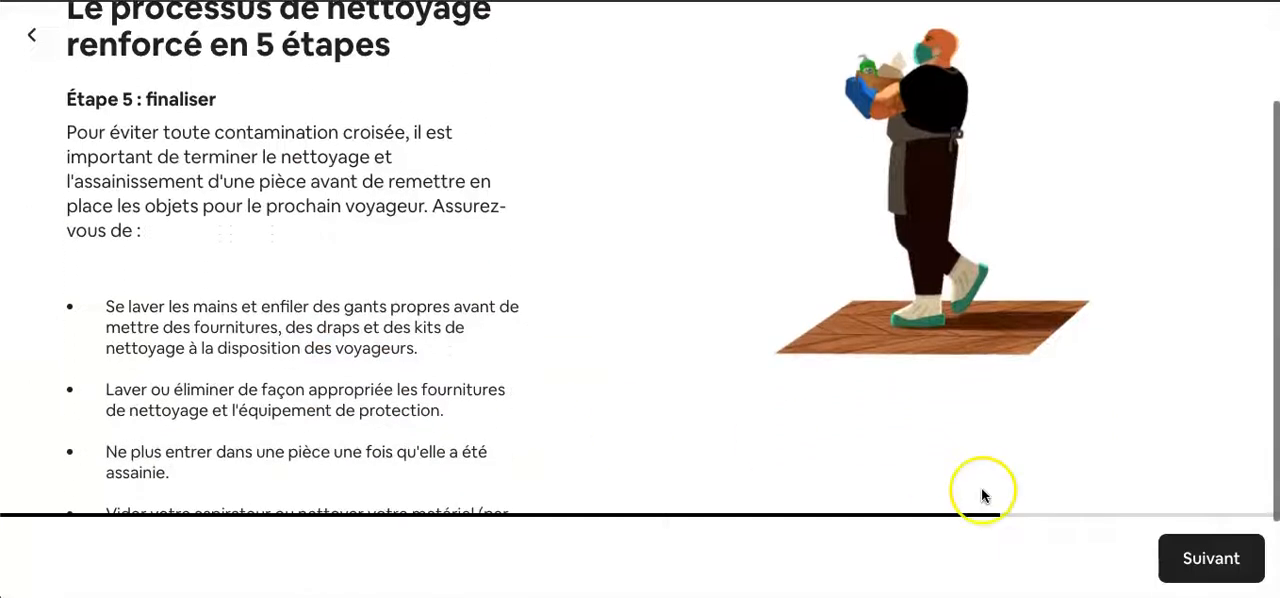
pyautogui.click(1173, 550)
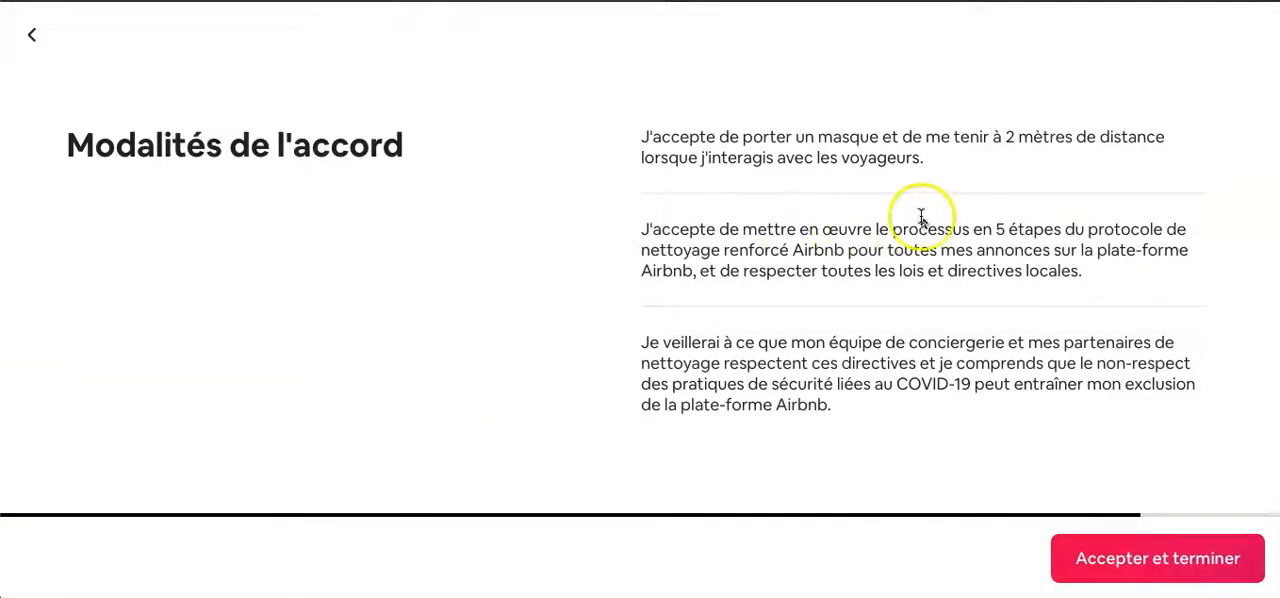
# - Accept the COVID-19 safety agreement terms and finish the commitment to go to the host dashboard
pyautogui.click(1087, 551)
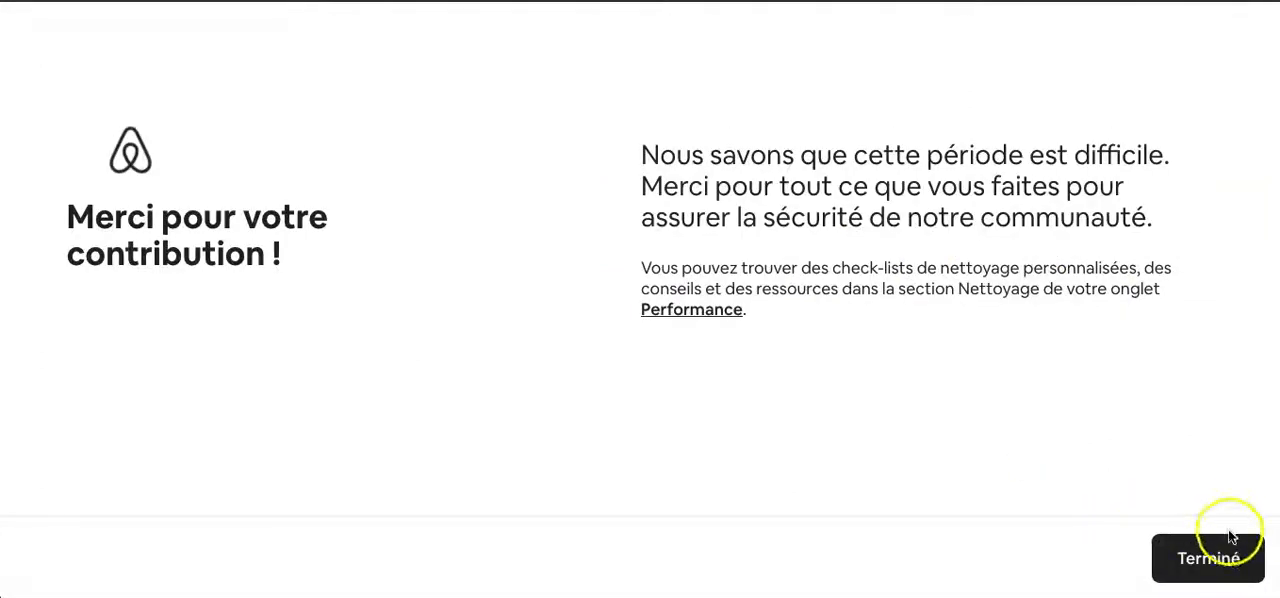
pyautogui.click(1208, 560)
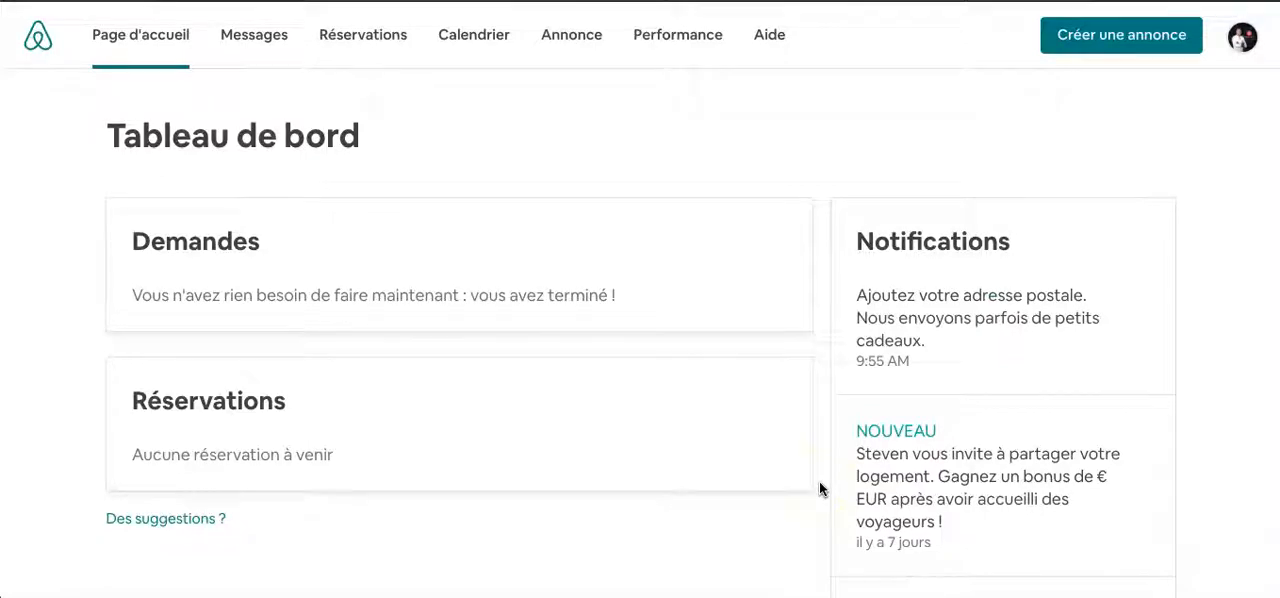
pyautogui.click(151, 181)
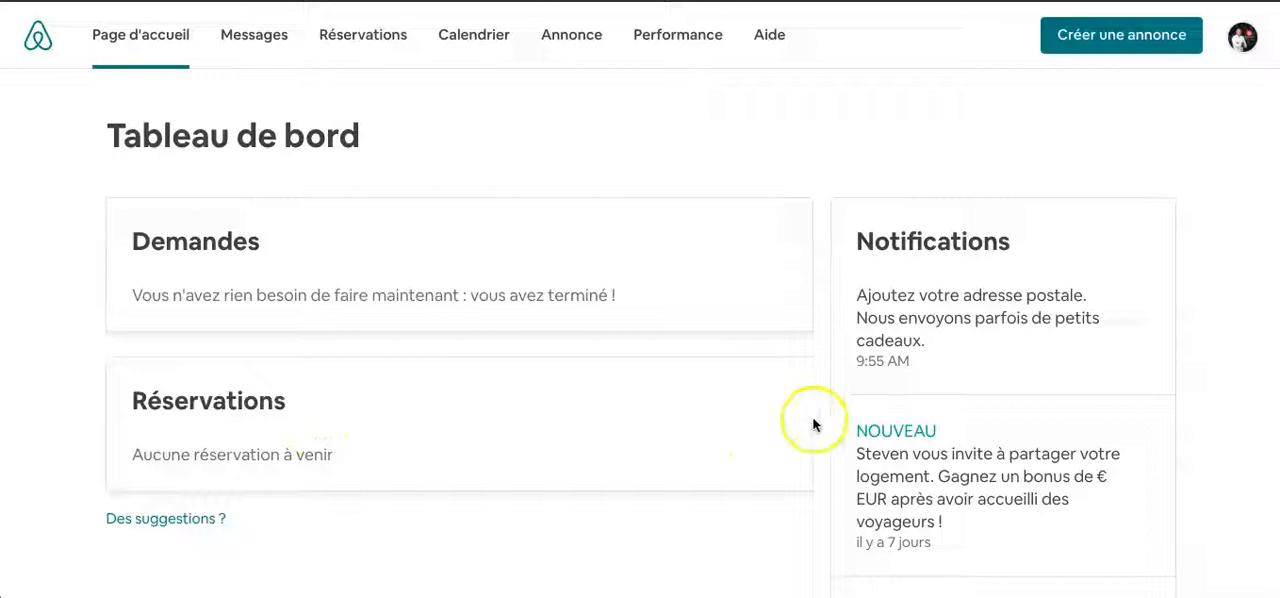
# - Look over the requests, reservations and notifications on the host dashboard and open the account settings
pyautogui.scroll(-3, 918, 453)
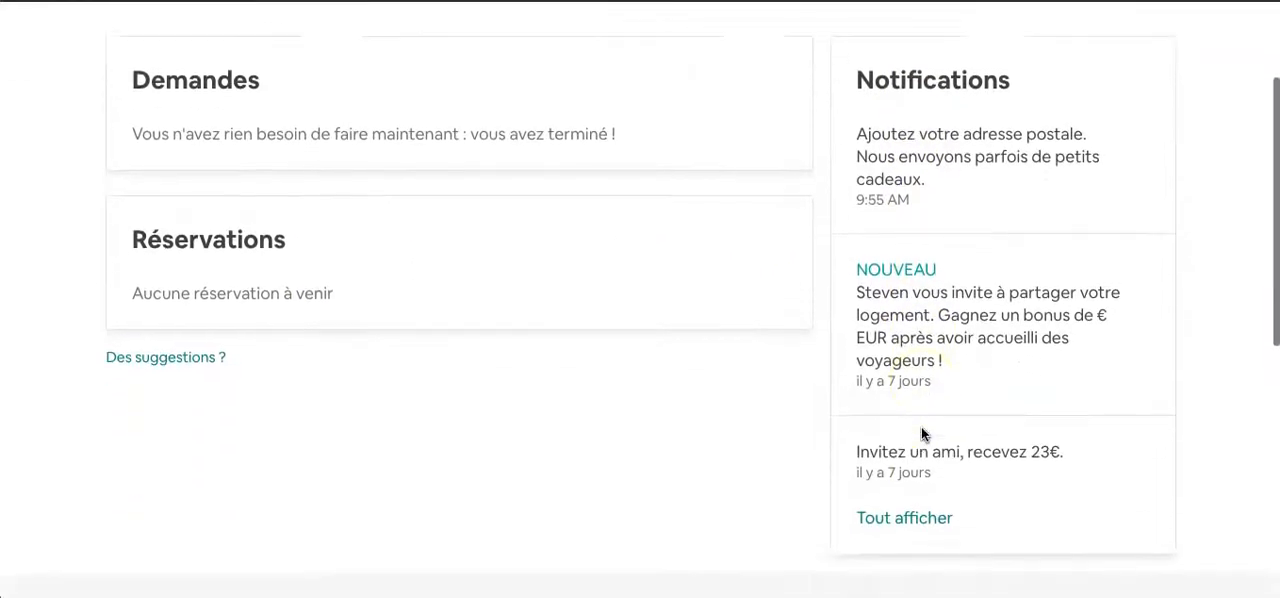
pyautogui.scroll(3, 920, 440)
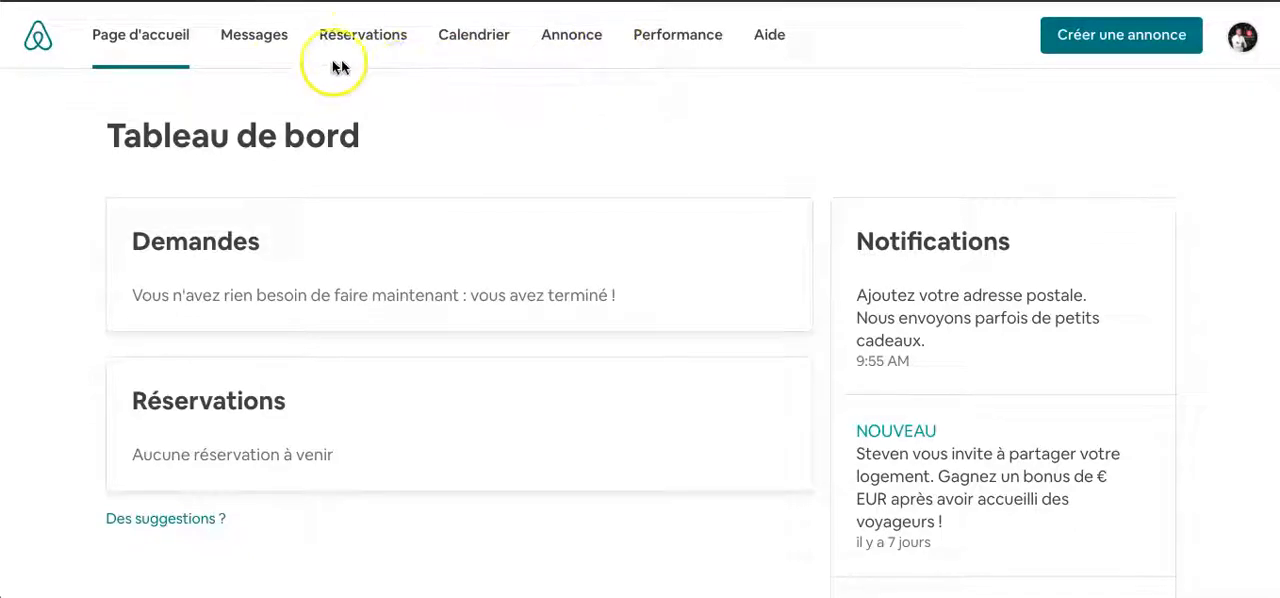
pyautogui.click(1241, 45)
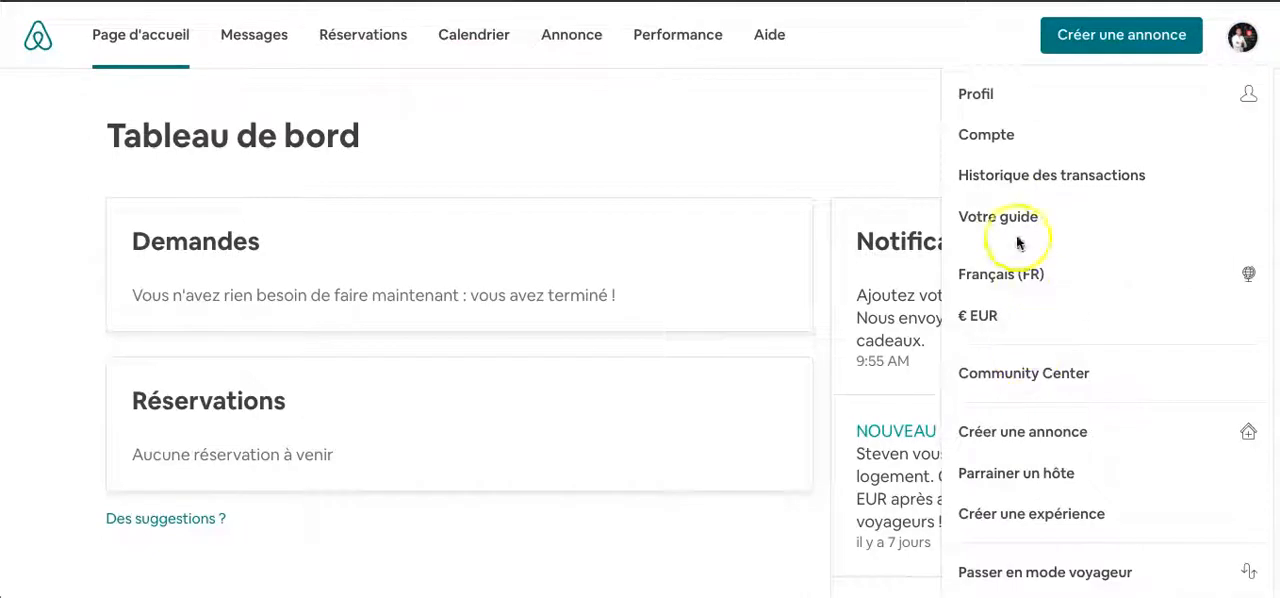
pyautogui.click(986, 137)
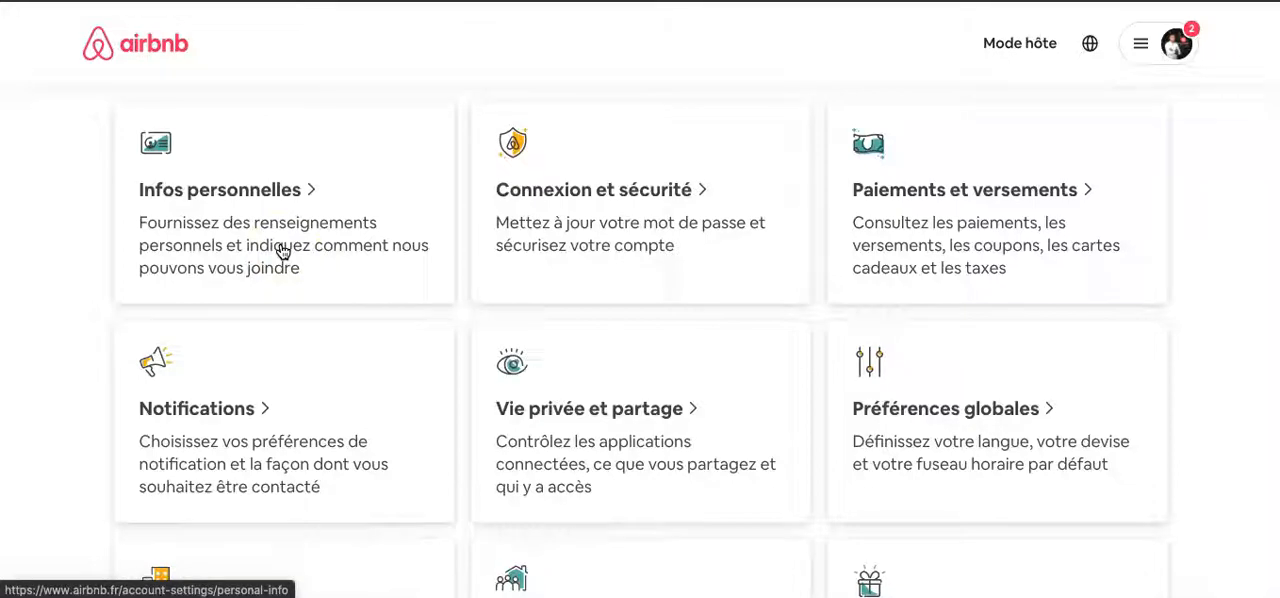
# - Review the password and social network connections under Connexion et sécurité and return to the account overview
pyautogui.click(600, 224)
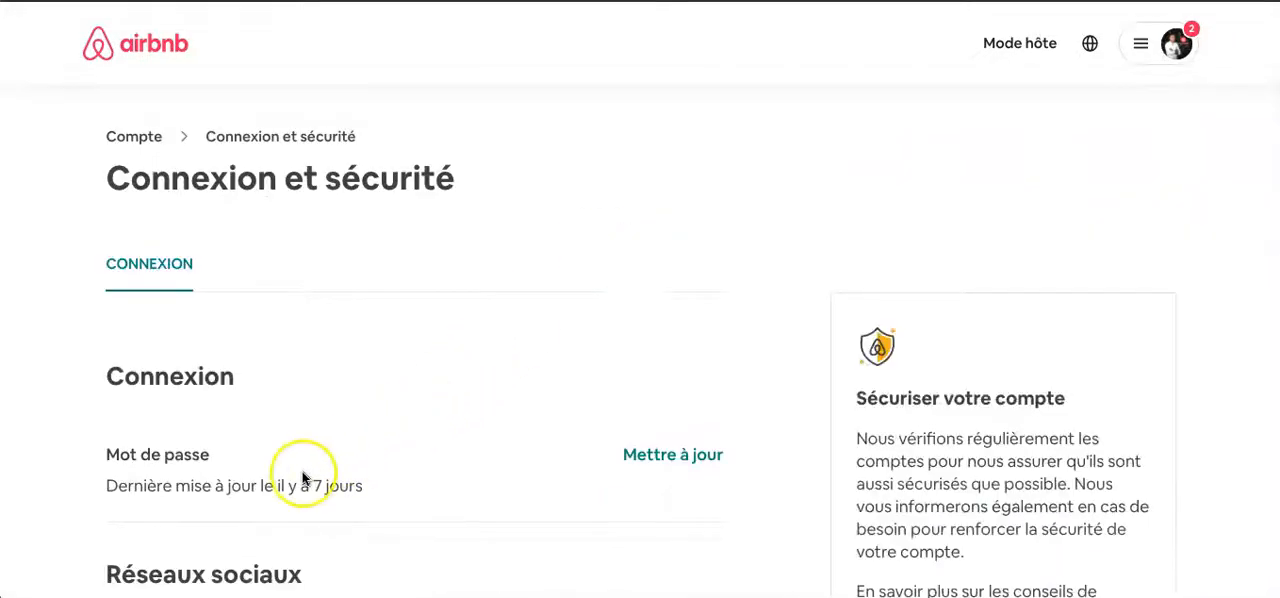
pyautogui.scroll(-2, 302, 478)
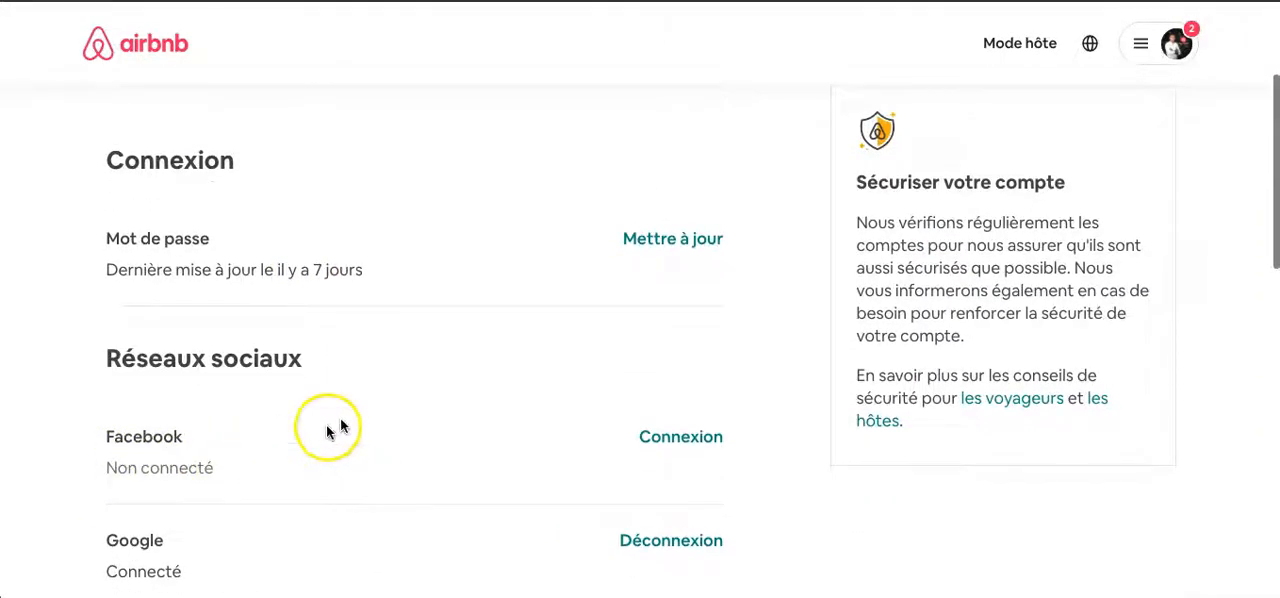
pyautogui.scroll(2, 380, 405)
pyautogui.click(138, 136)
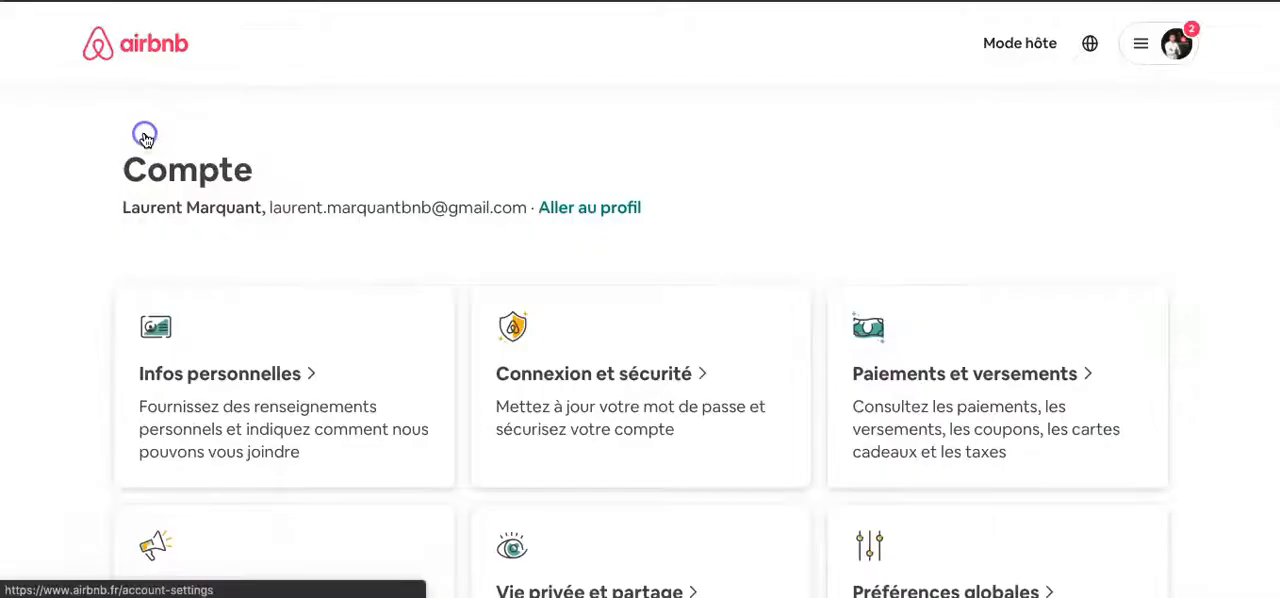
# - Open Paiements et versements and review the payment methods, Airbnb gift credit and coupons
pyautogui.click(983, 384)
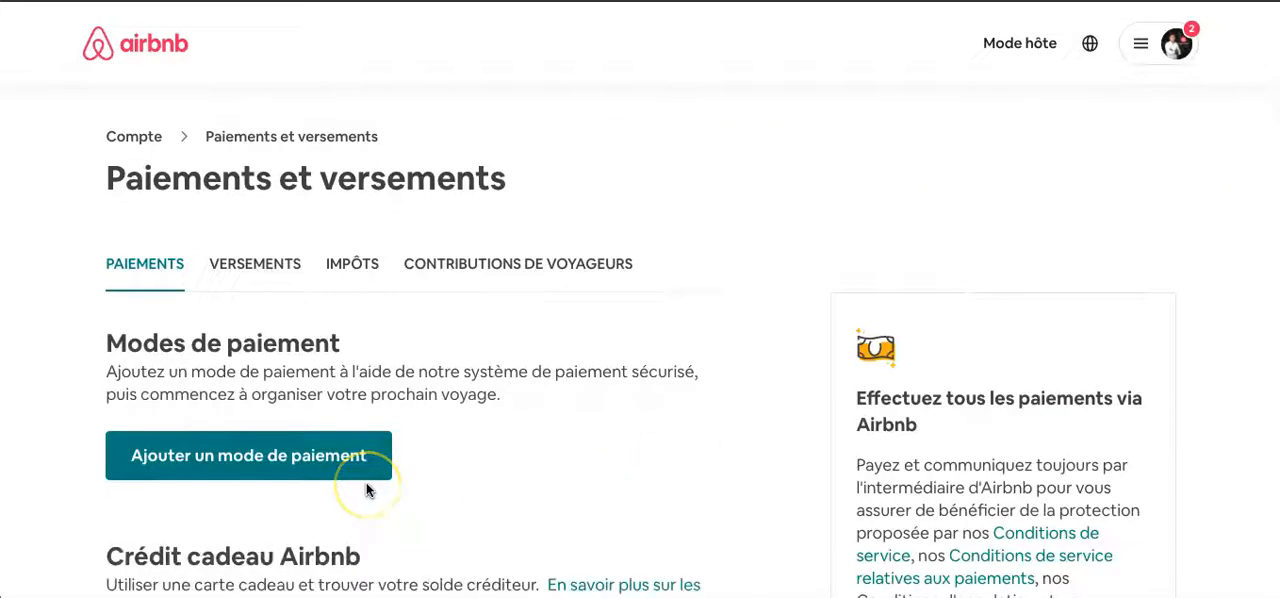
pyautogui.scroll(-1, 366, 483)
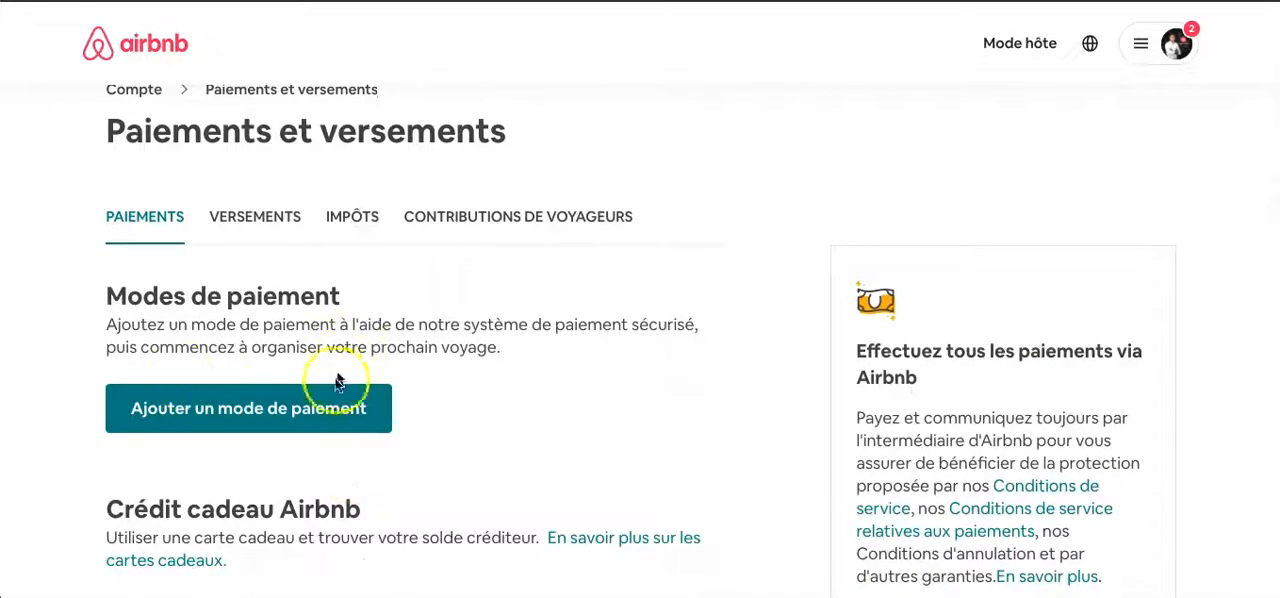
pyautogui.scroll(-1, 345, 467)
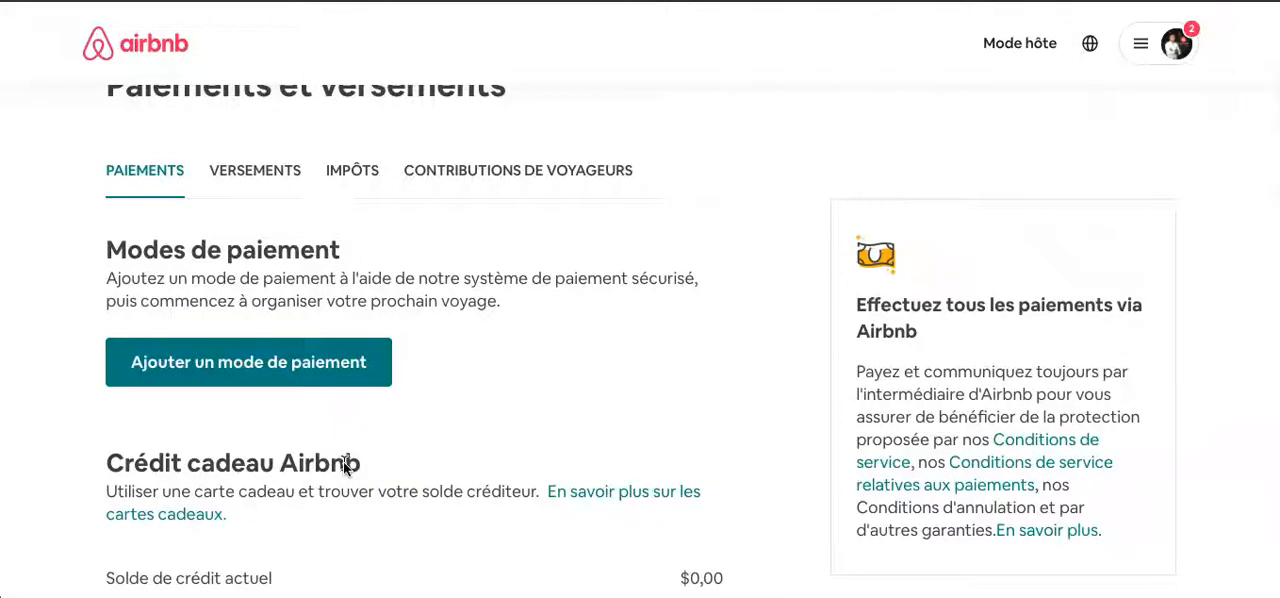
pyautogui.scroll(-5, 343, 463)
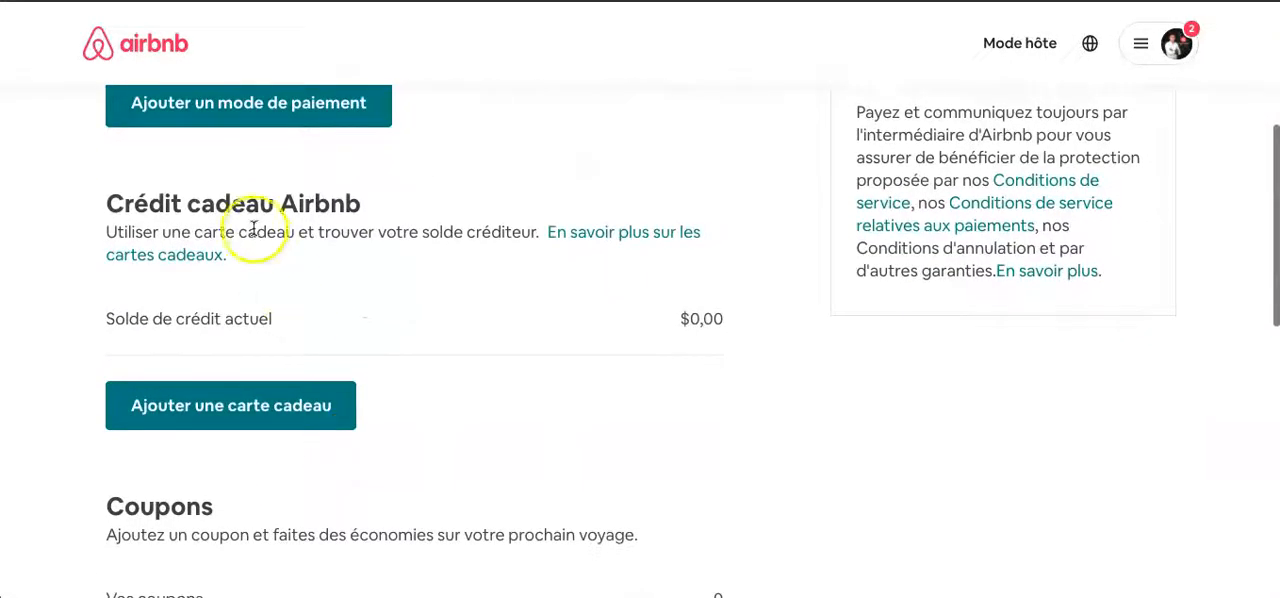
pyautogui.scroll(-2, 300, 566)
pyautogui.scroll(-2, 445, 448)
pyautogui.scroll(9, 445, 448)
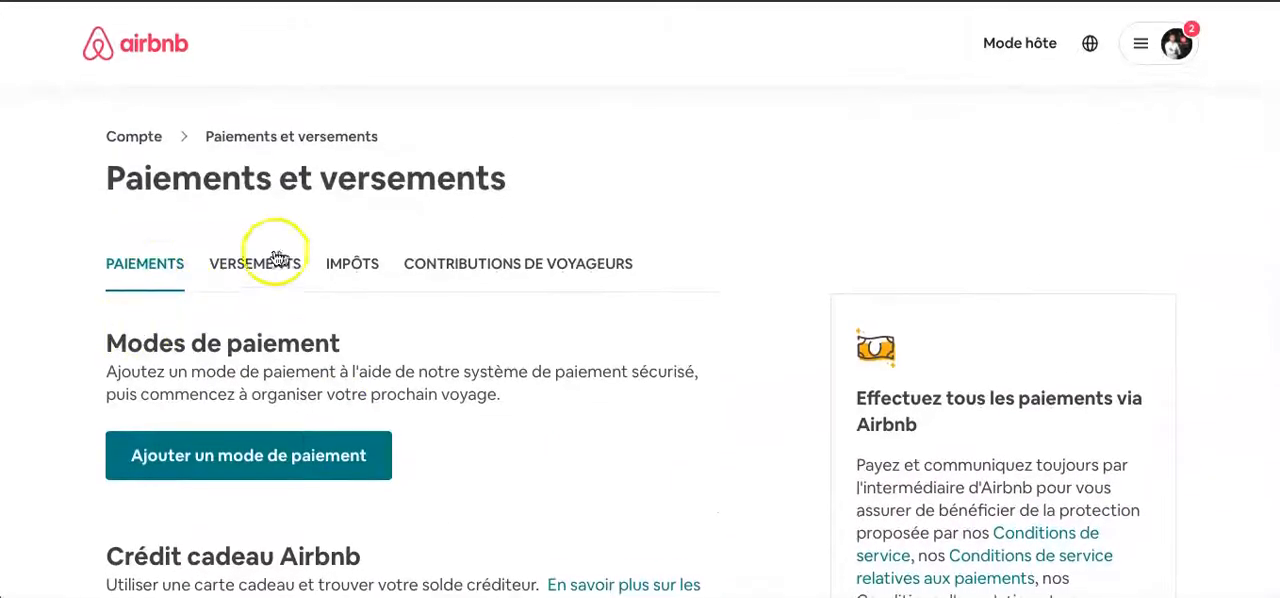
# - Review the Versements section, covering the payout methods, payout timing and related FAQ topics
pyautogui.click(274, 264)
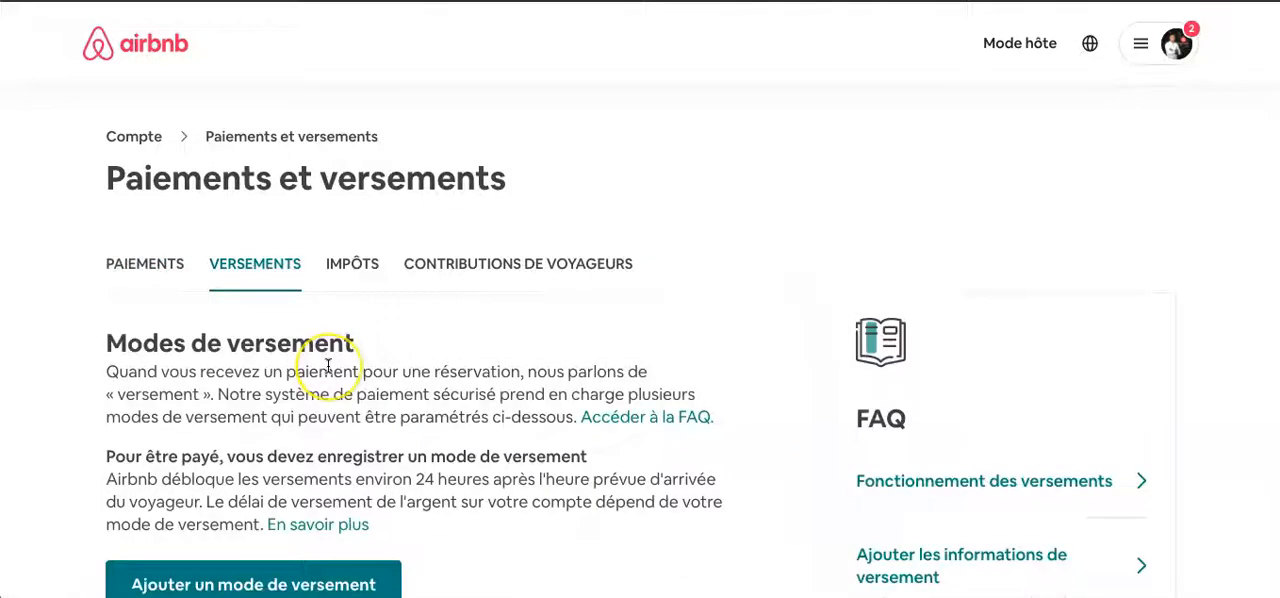
pyautogui.scroll(-1, 310, 449)
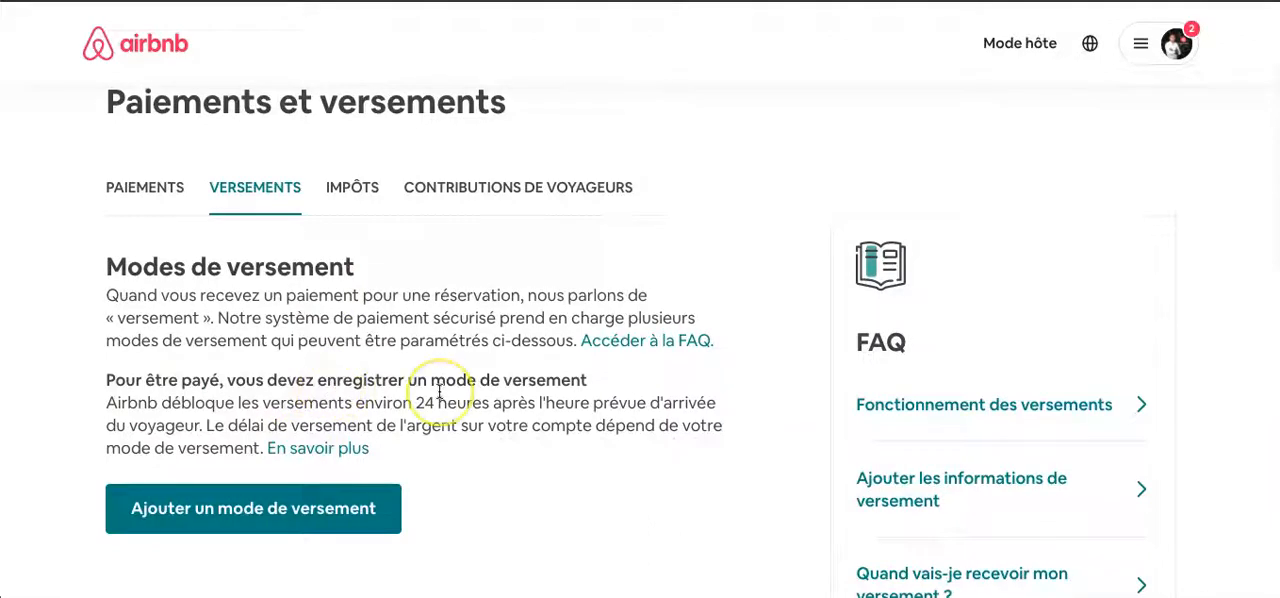
pyautogui.scroll(-1, 440, 392)
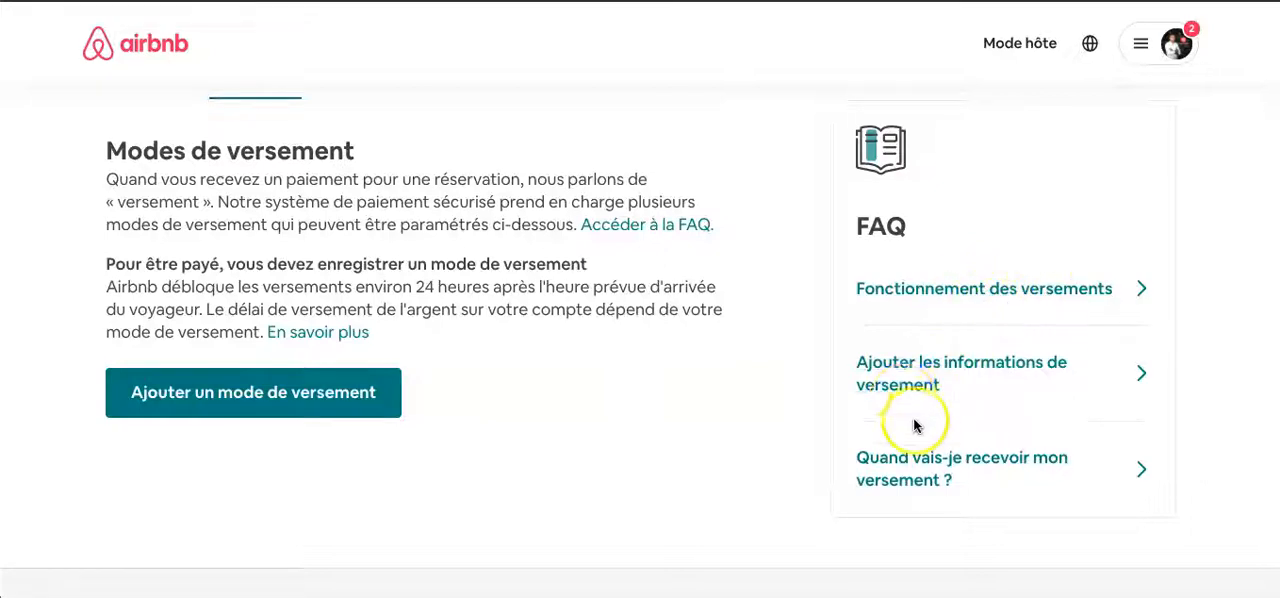
pyautogui.scroll(1, 517, 466)
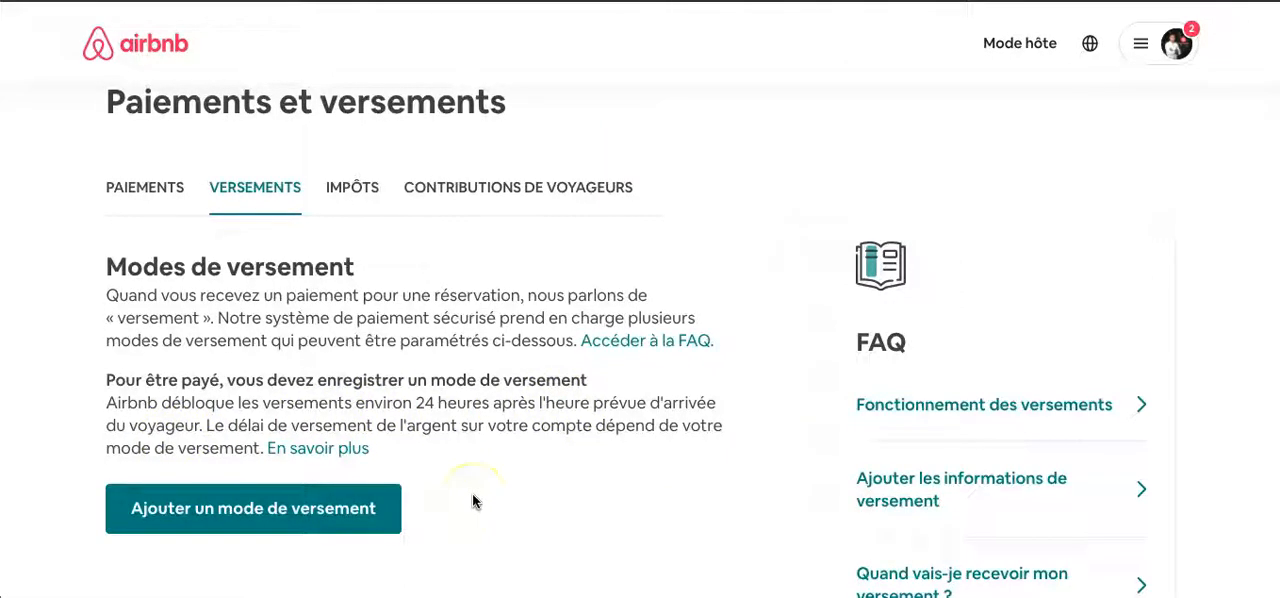
pyautogui.scroll(-1, 449, 505)
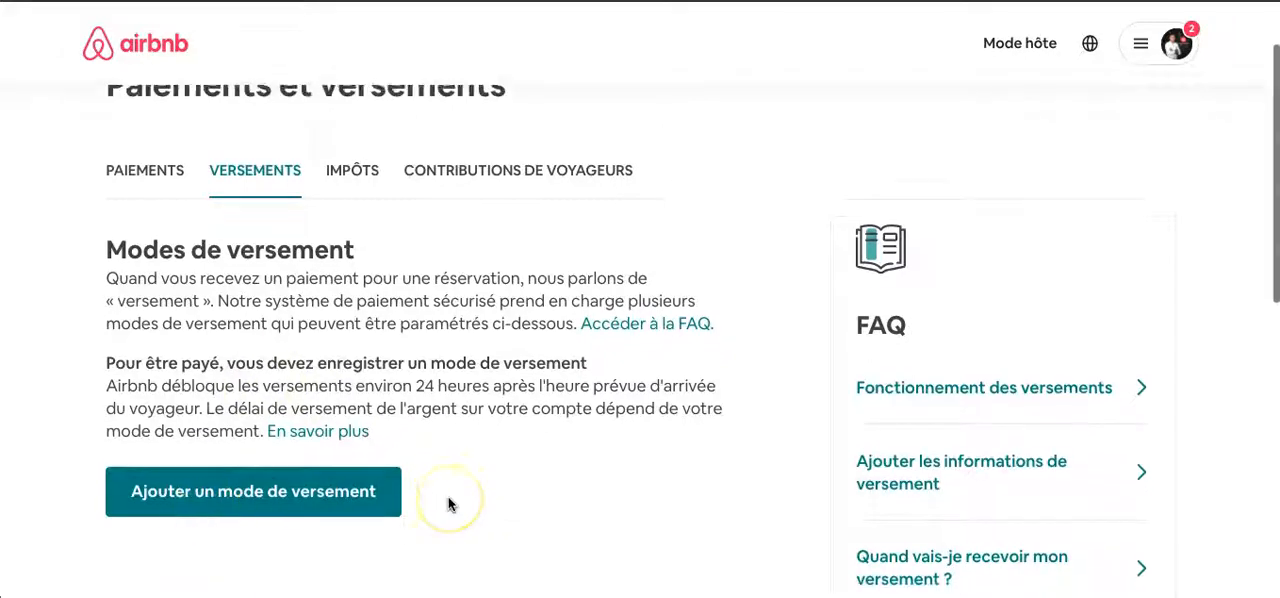
pyautogui.scroll(-1, 449, 505)
pyautogui.scroll(2, 414, 487)
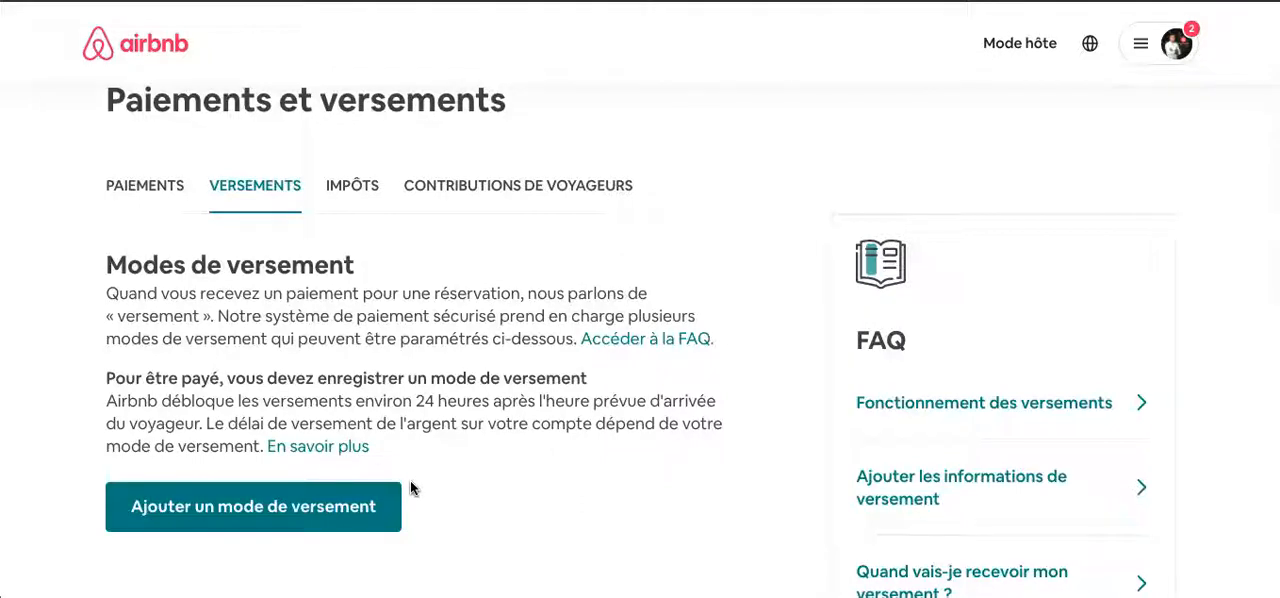
# - Check the VAT number option under Impôts and the guest contribution acceptance setting
pyautogui.click(351, 196)
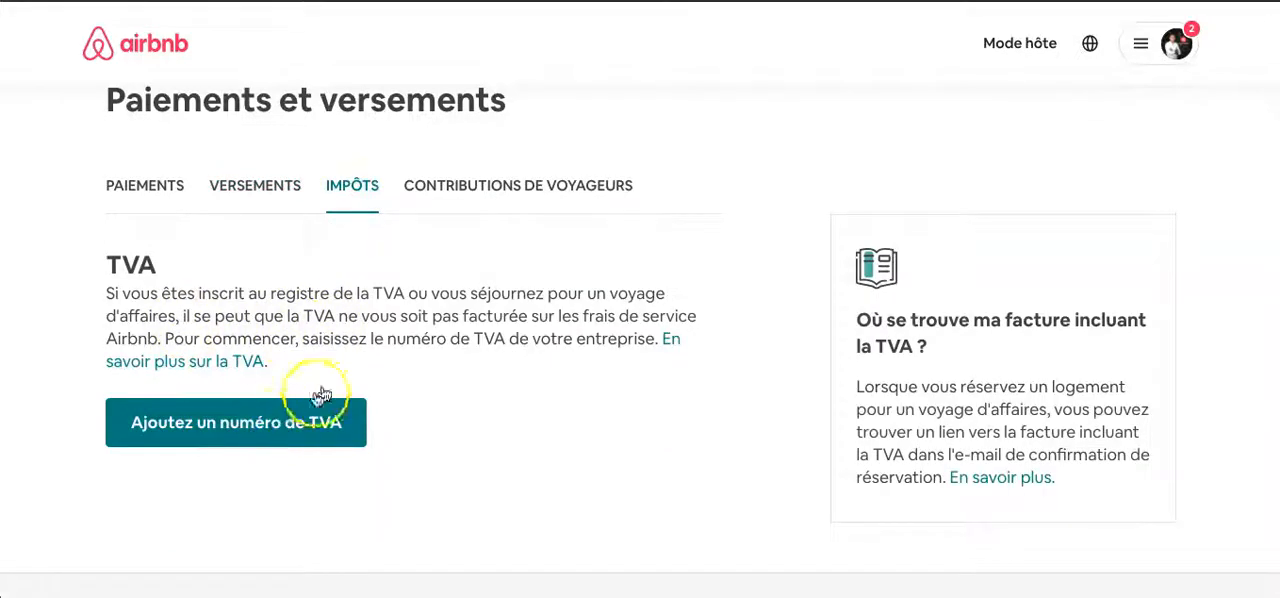
pyautogui.click(536, 177)
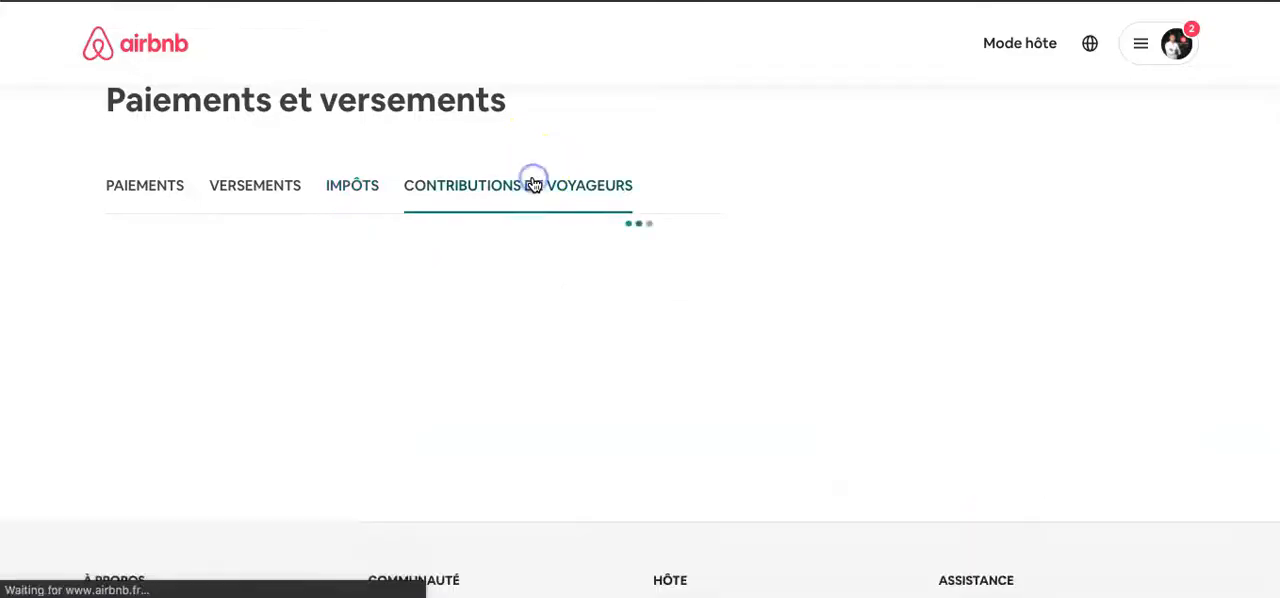
pyautogui.scroll(-1, 291, 385)
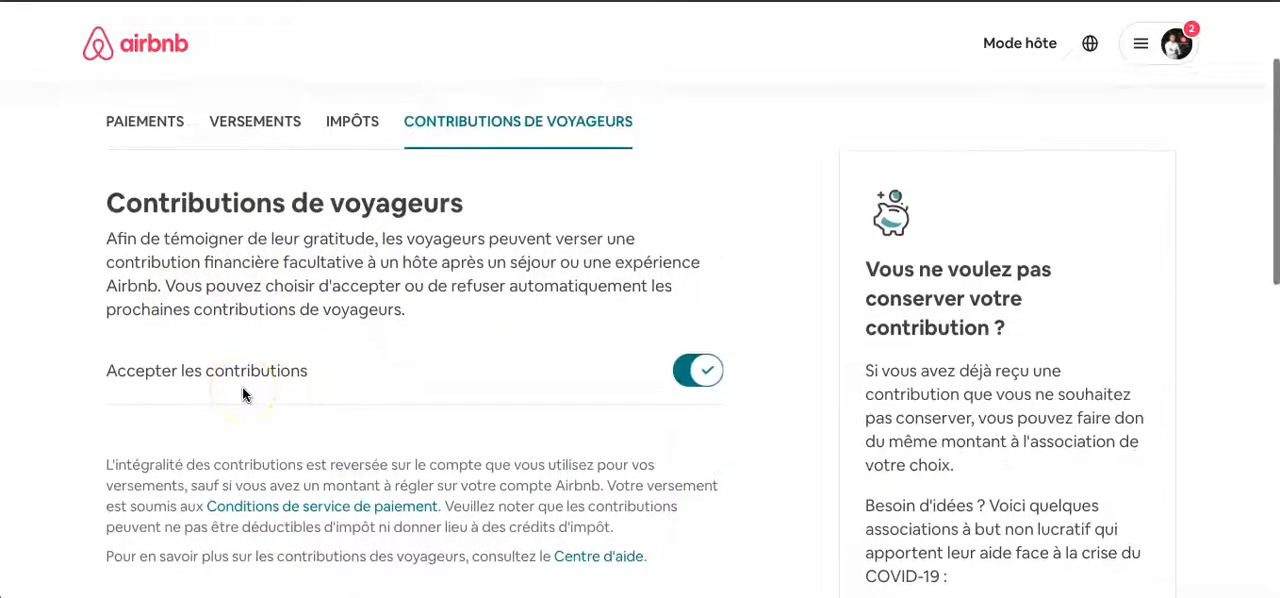
pyautogui.scroll(1, 242, 395)
pyautogui.scroll(1, 242, 390)
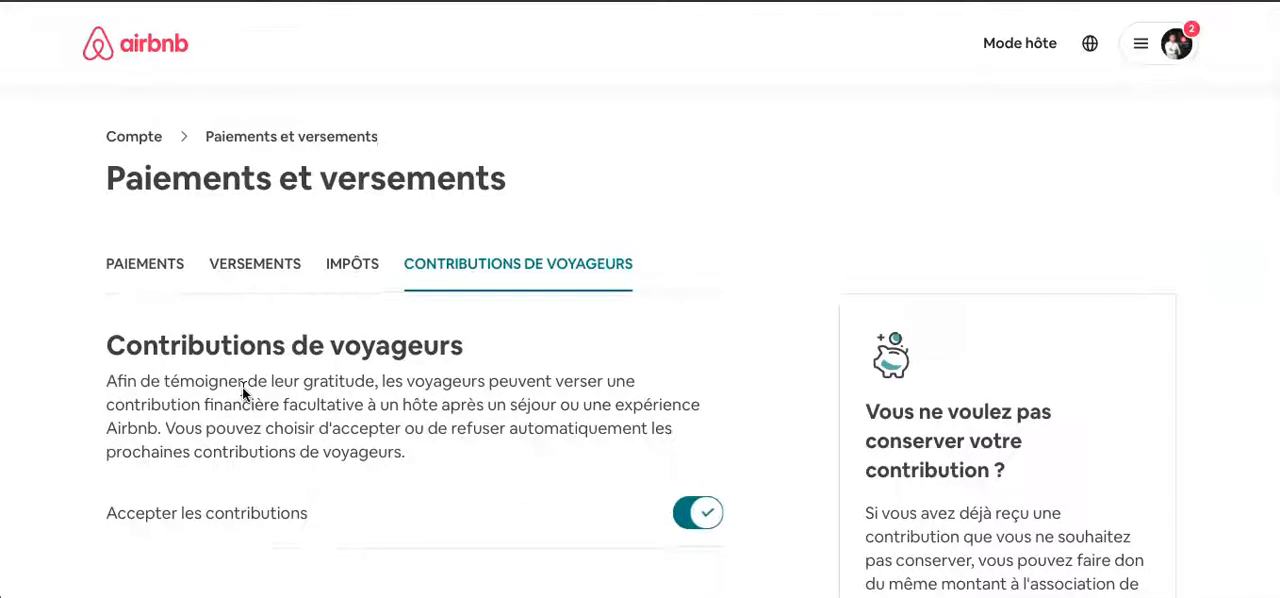
# - Return to the account overview and review the Vie privée et partage settings
pyautogui.click(134, 137)
pyautogui.scroll(-1, 628, 336)
pyautogui.scroll(2, 628, 336)
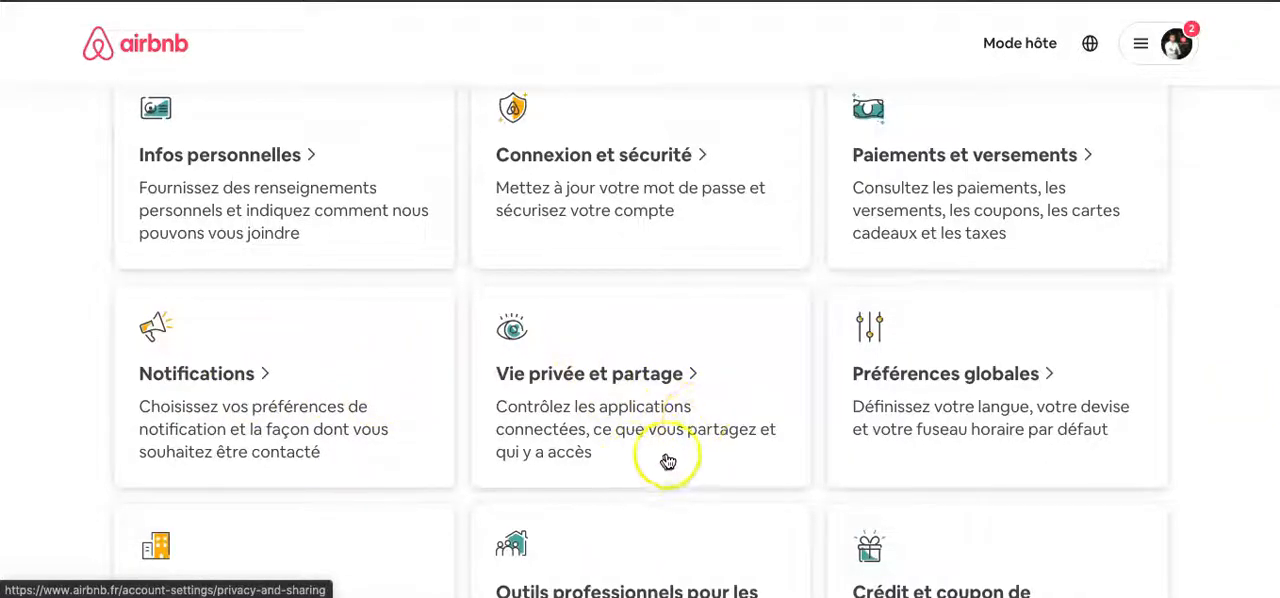
pyautogui.click(660, 413)
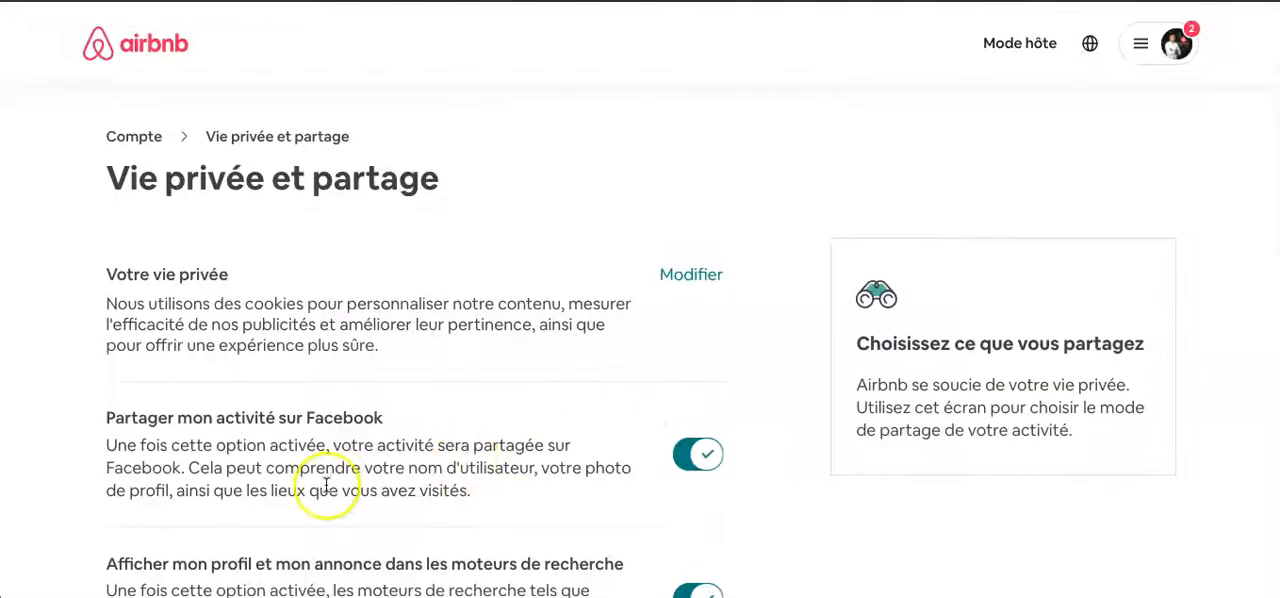
pyautogui.scroll(-2, 326, 487)
pyautogui.scroll(2, 329, 490)
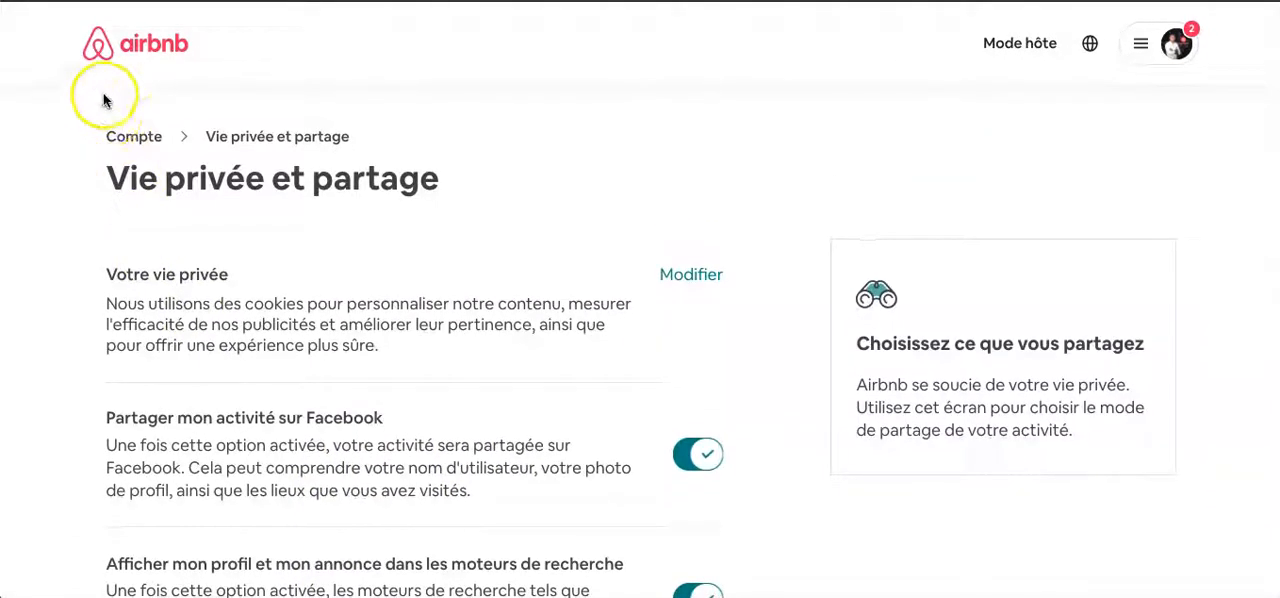
# - Go back to the account overview, look through the remaining setting categories and open Outils professionnels pour les hôtes
pyautogui.click(129, 137)
pyautogui.scroll(-3, 960, 397)
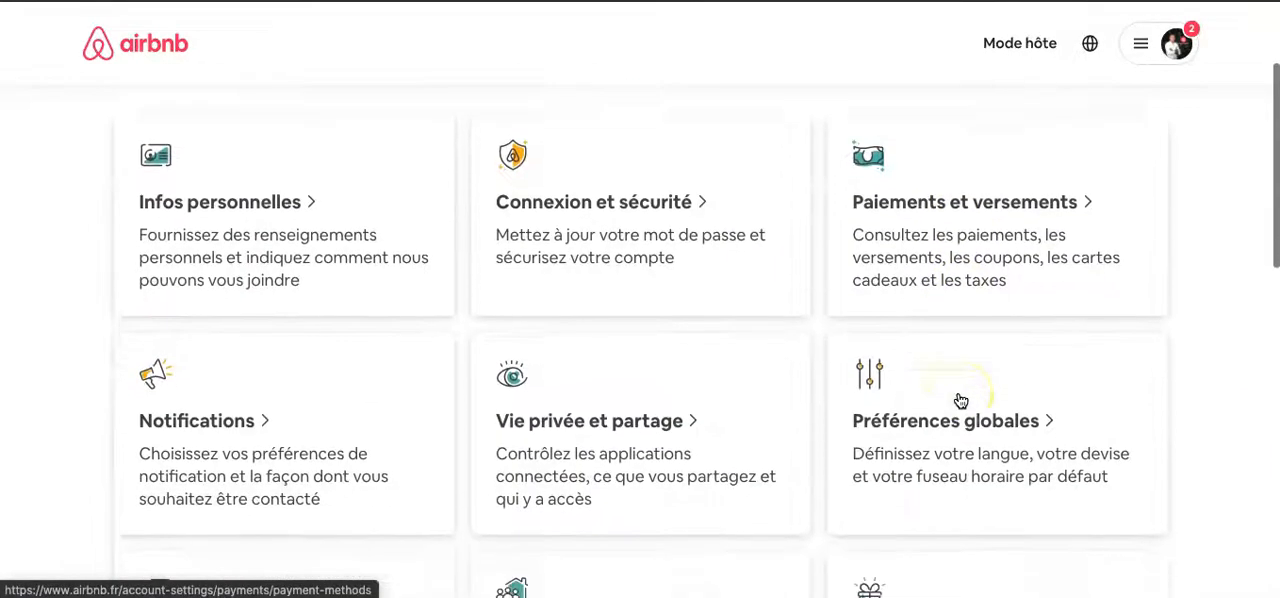
pyautogui.scroll(-1, 958, 398)
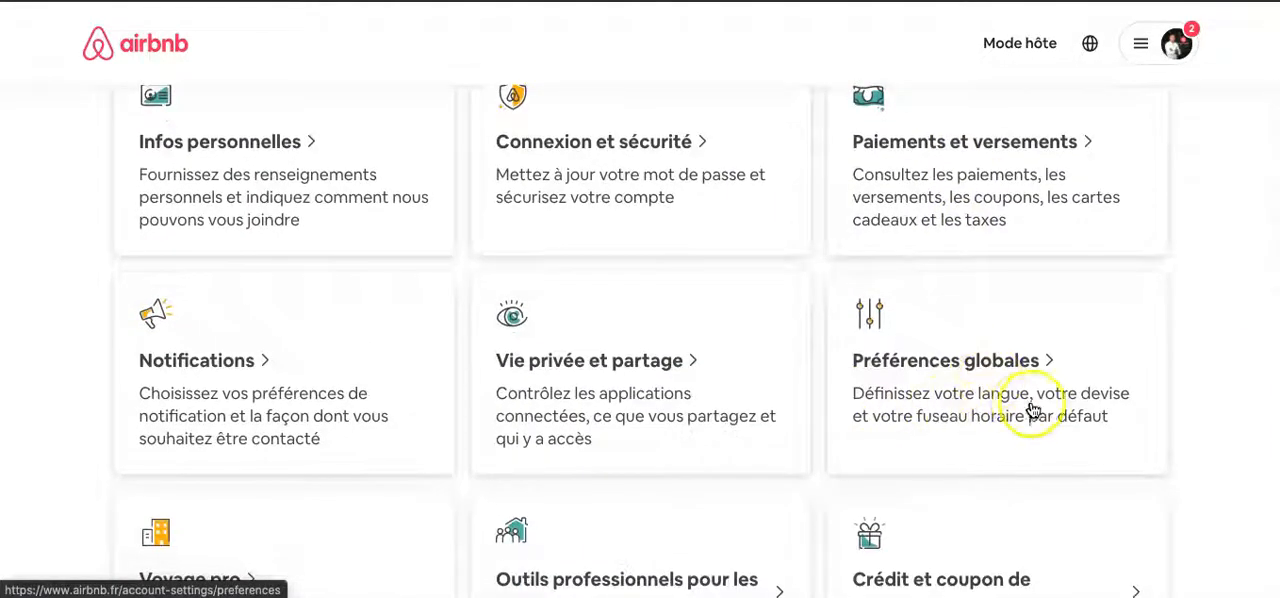
pyautogui.scroll(-2, 769, 504)
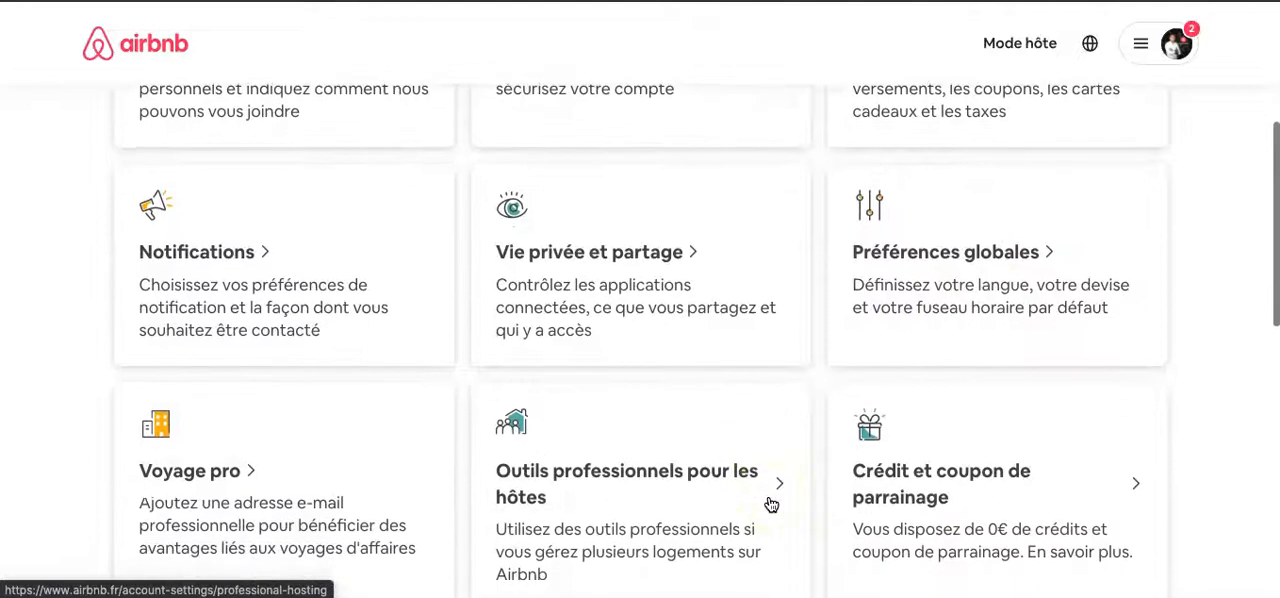
pyautogui.scroll(-1, 771, 505)
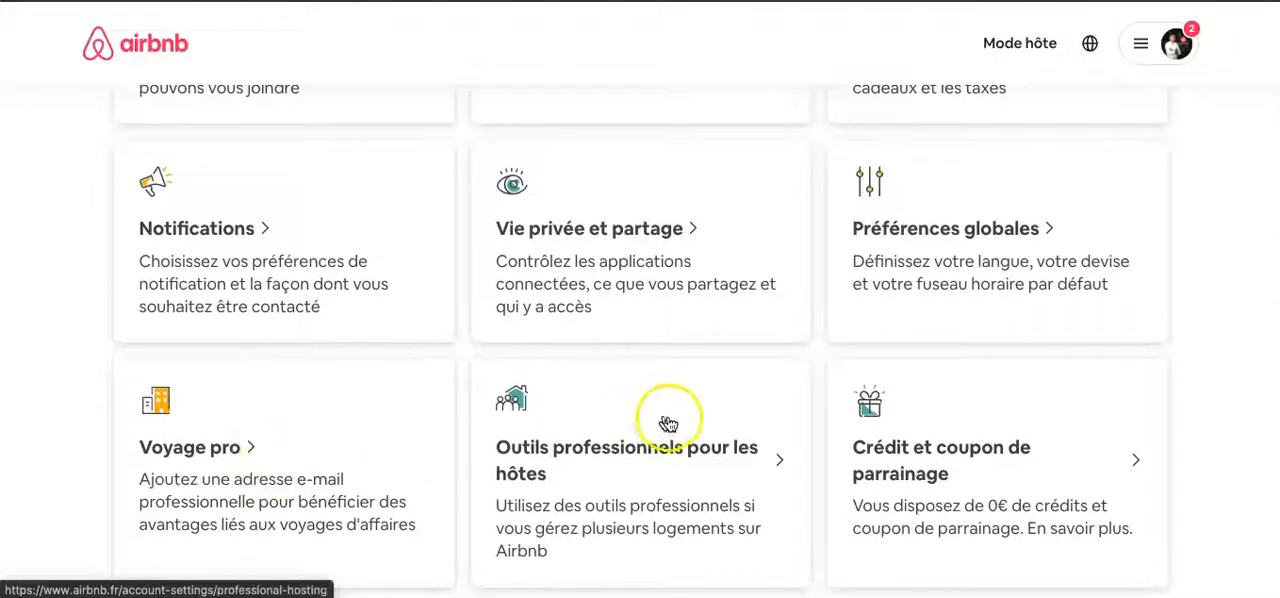
pyautogui.scroll(-1, 640, 470)
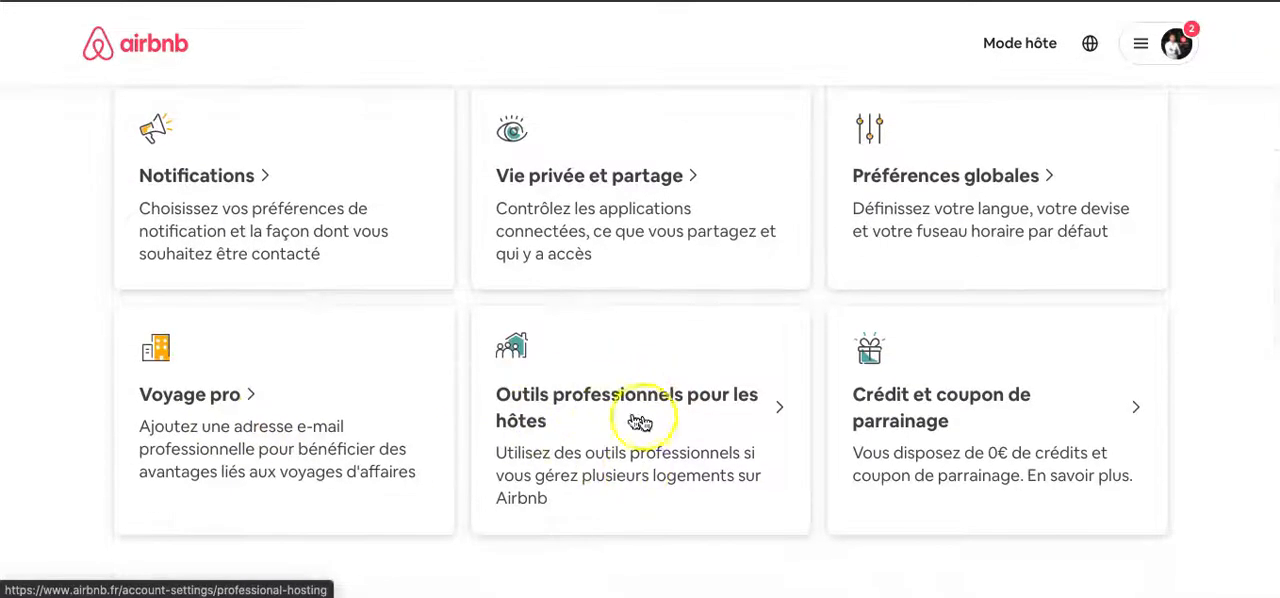
pyautogui.click(655, 420)
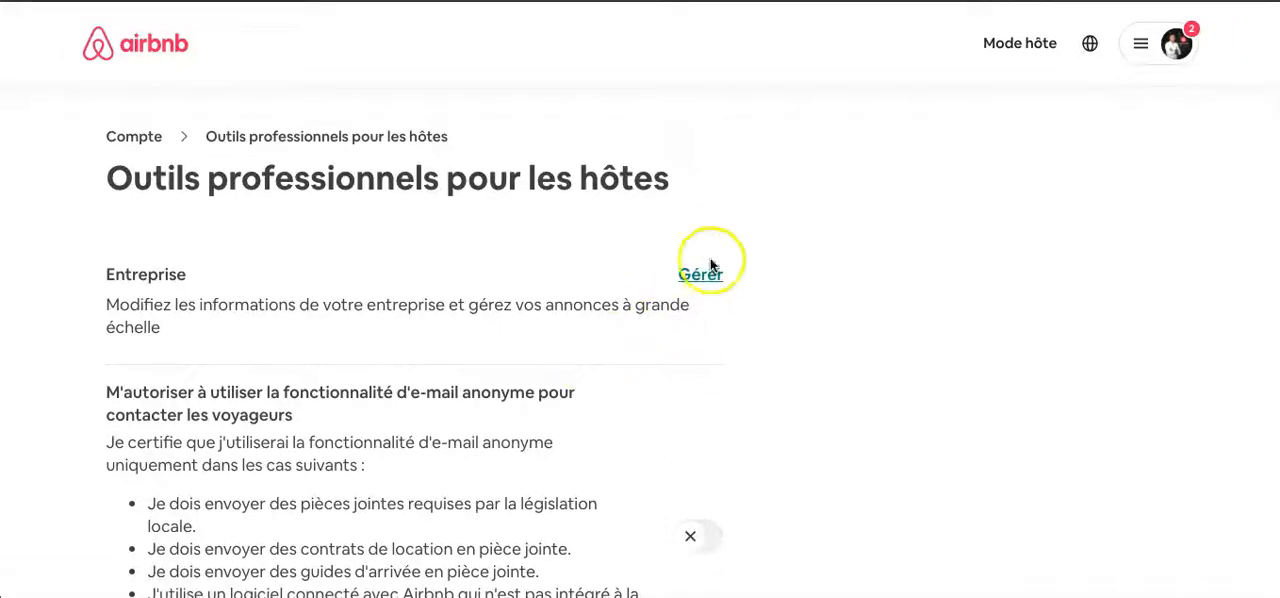
# - Open the Entreprise management page and examine its professional tools, company details and host account verification sections
pyautogui.hotkey('alt', 'Left')
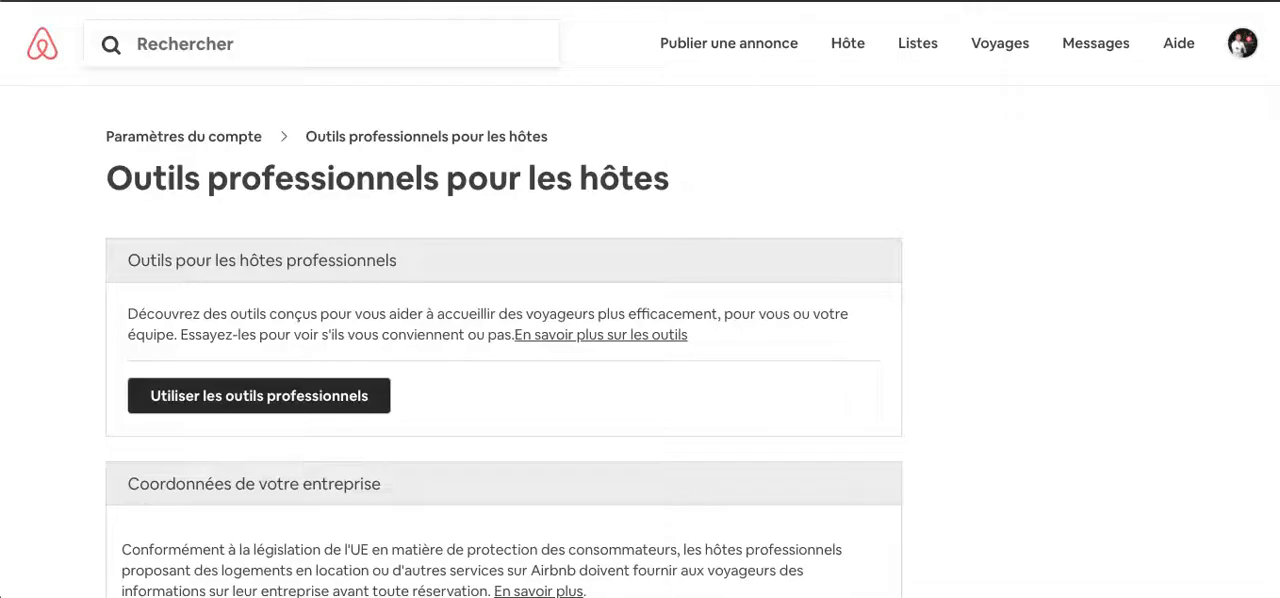
pyautogui.scroll(-2, 567, 130)
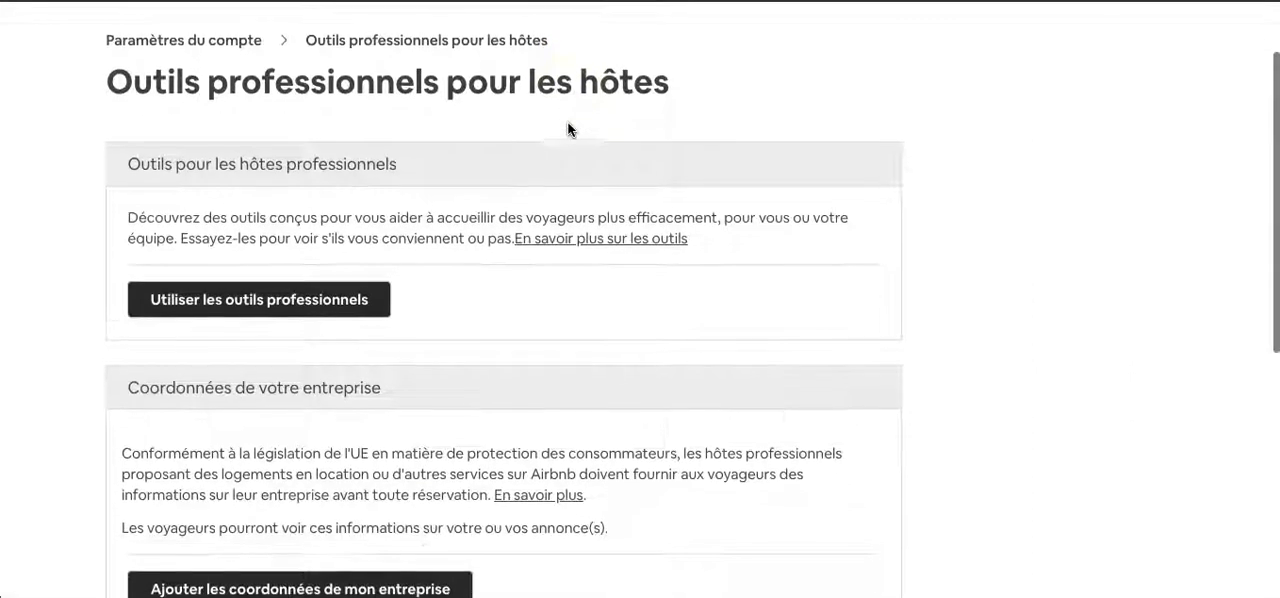
pyautogui.scroll(-1, 490, 210)
pyautogui.scroll(2, 490, 209)
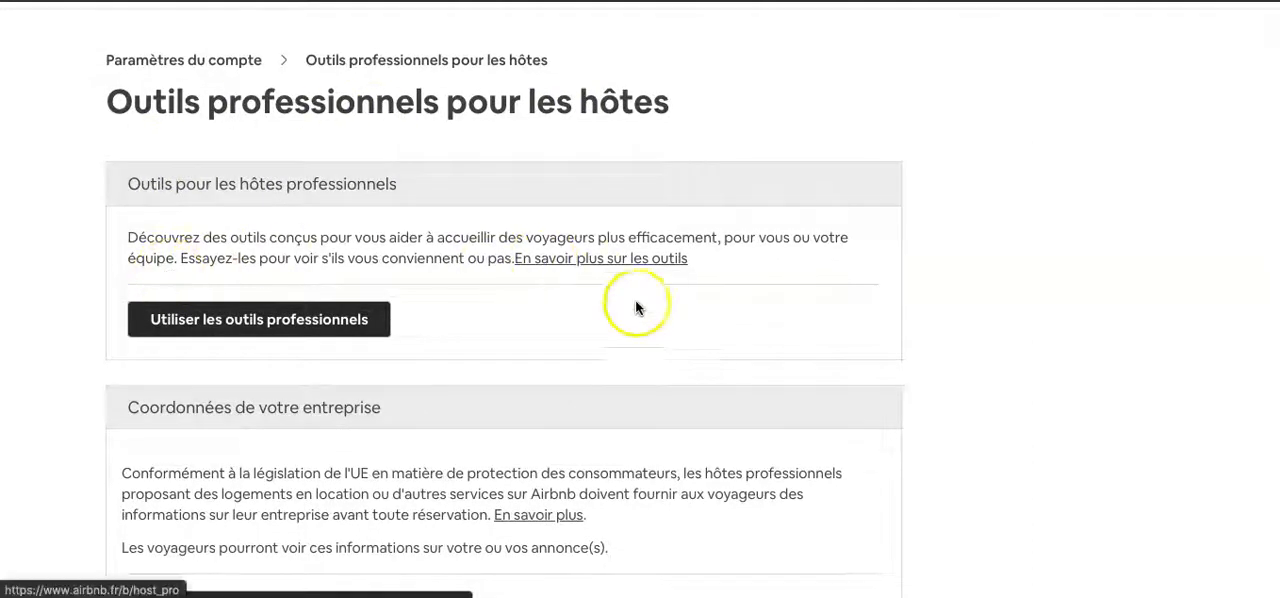
pyautogui.scroll(-1, 634, 306)
pyautogui.scroll(-2, 543, 316)
pyautogui.scroll(1, 543, 316)
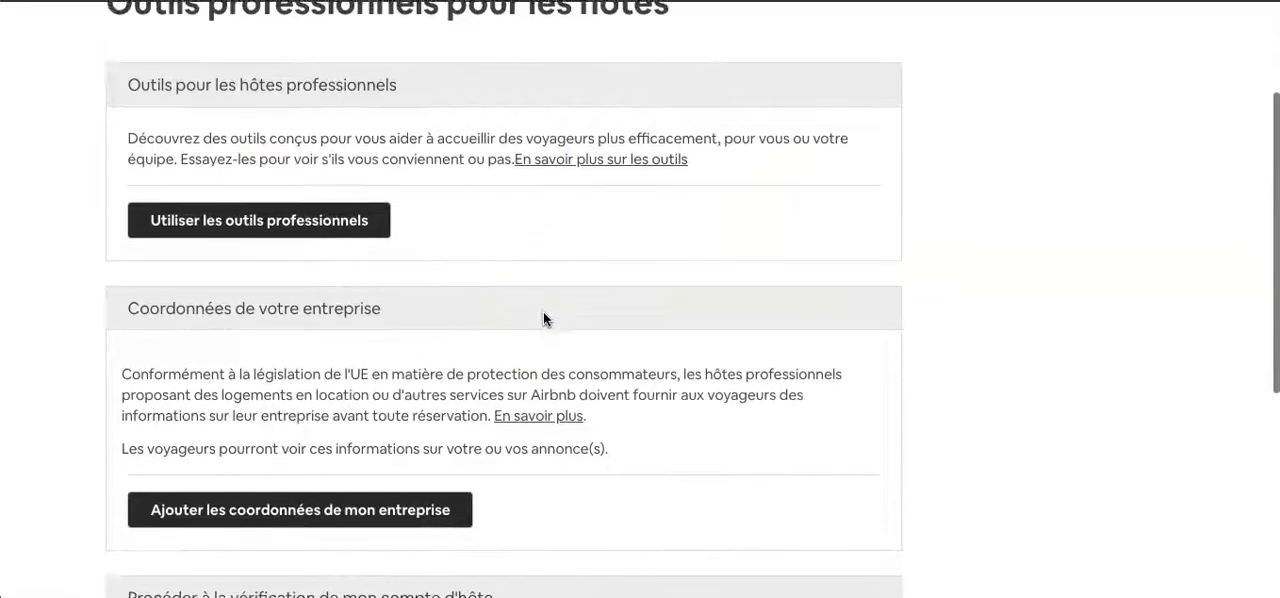
# - Activate the professional hosting tools on the Outils professionnels pour les hôtes page
pyautogui.scroll(1, 543, 318)
pyautogui.click(316, 262)
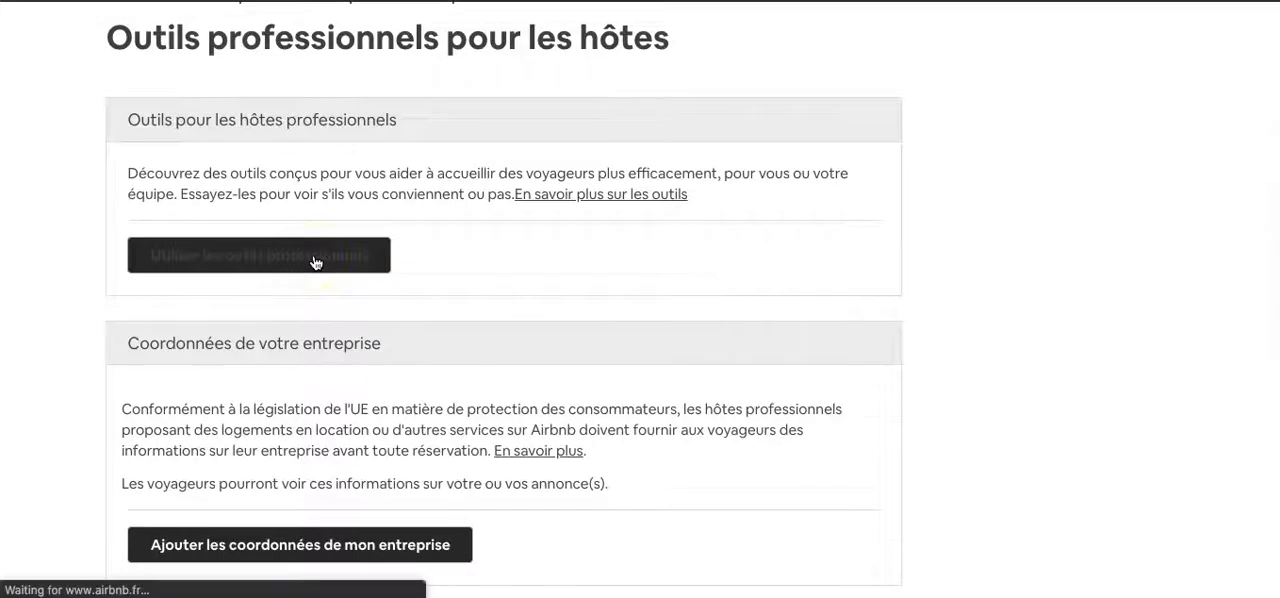
pyautogui.scroll(5, 391, 276)
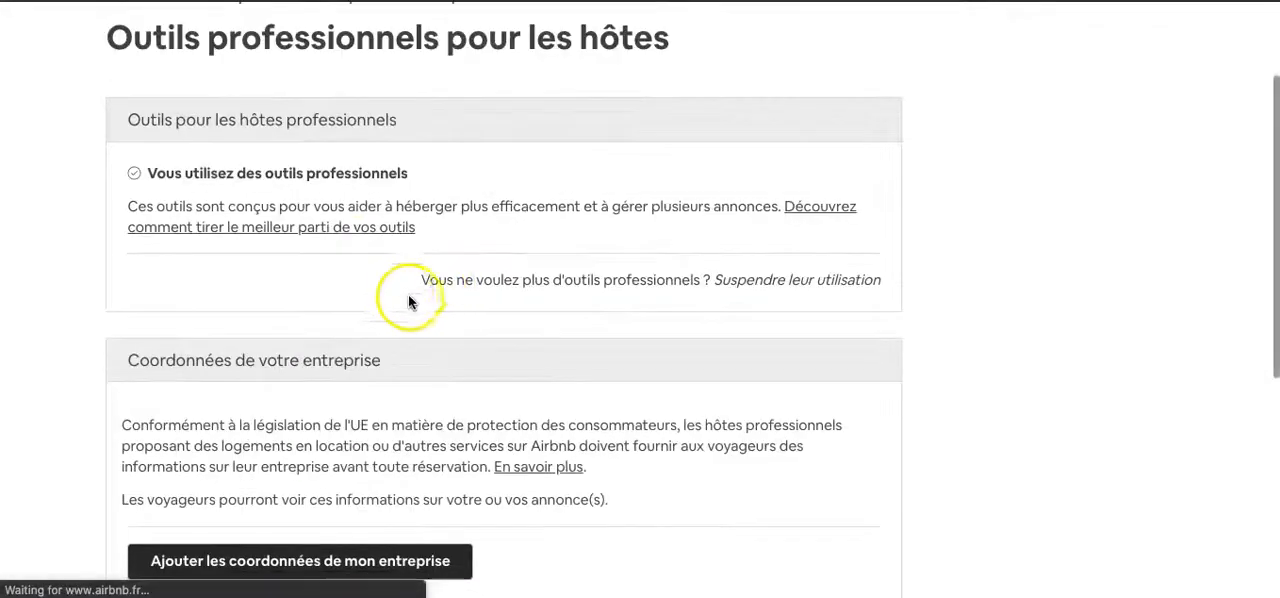
pyautogui.scroll(-1, 431, 314)
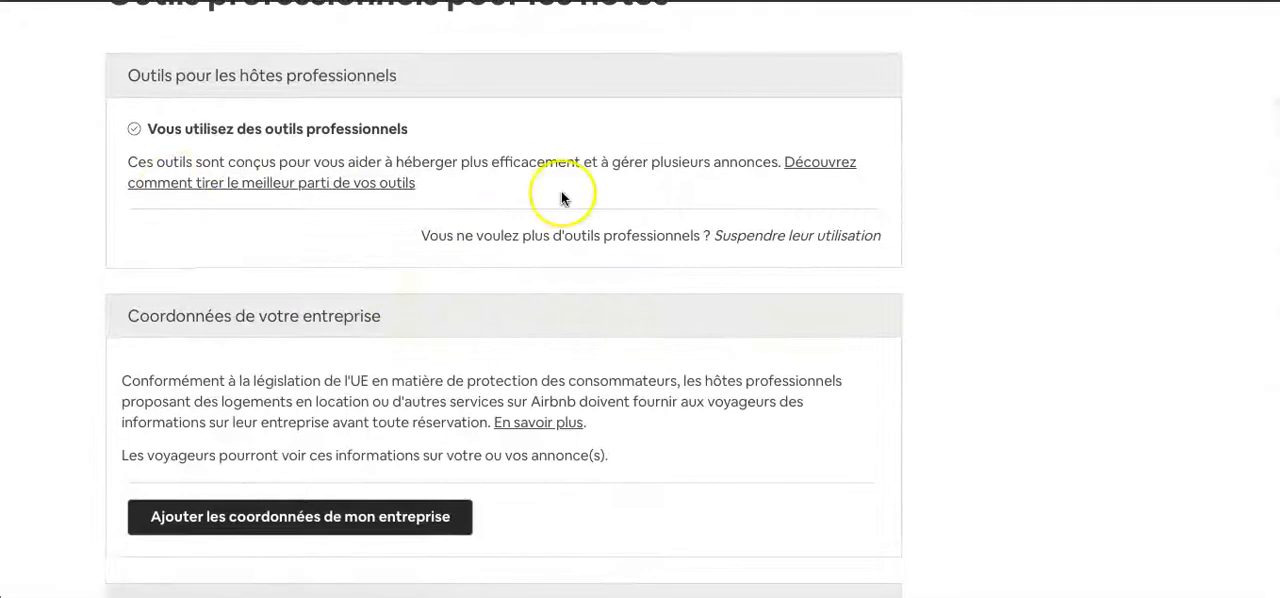
# - Review the company details and host account verification sections below the professional tools
pyautogui.scroll(-2, 615, 440)
pyautogui.scroll(-3, 615, 446)
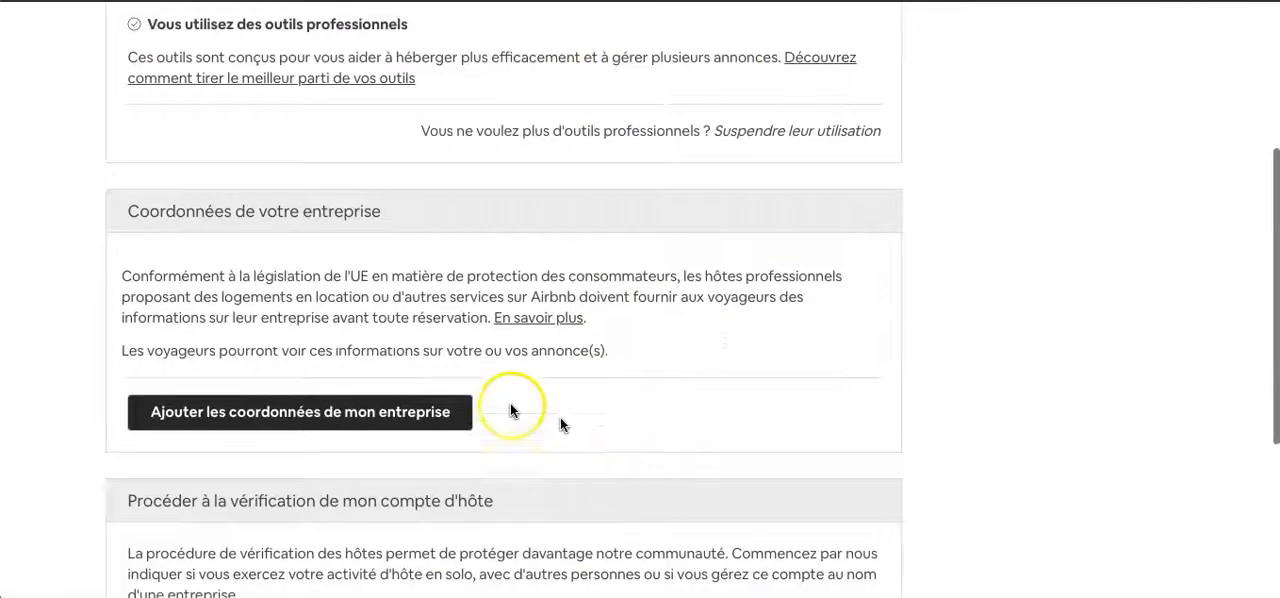
pyautogui.scroll(-2, 358, 403)
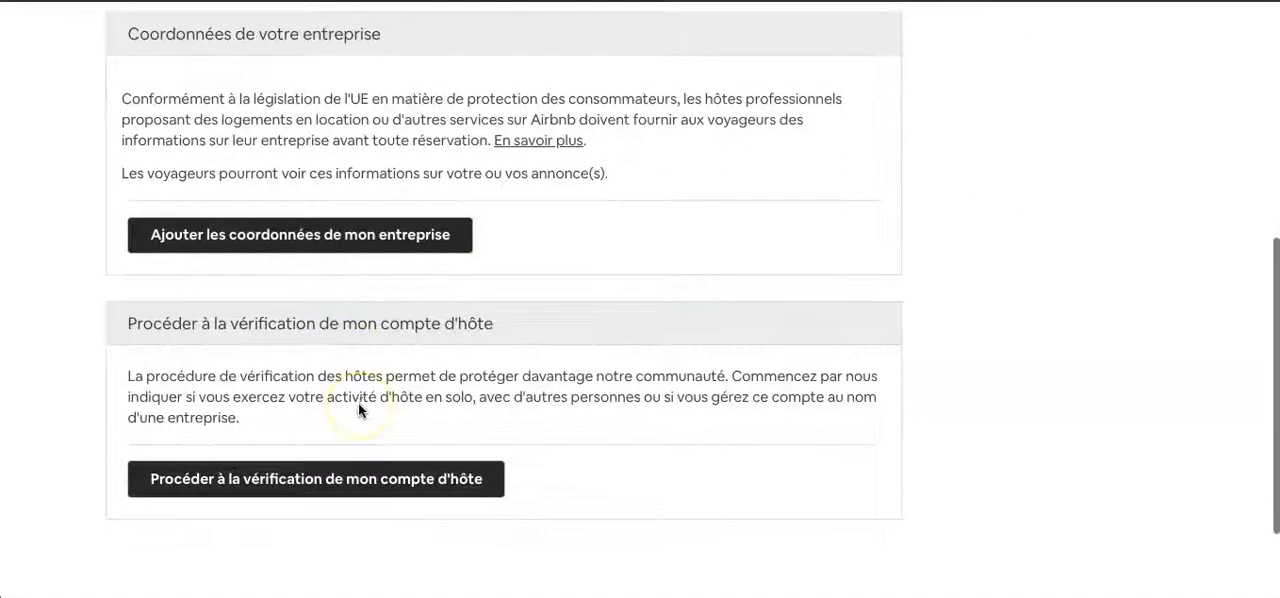
pyautogui.click(492, 471)
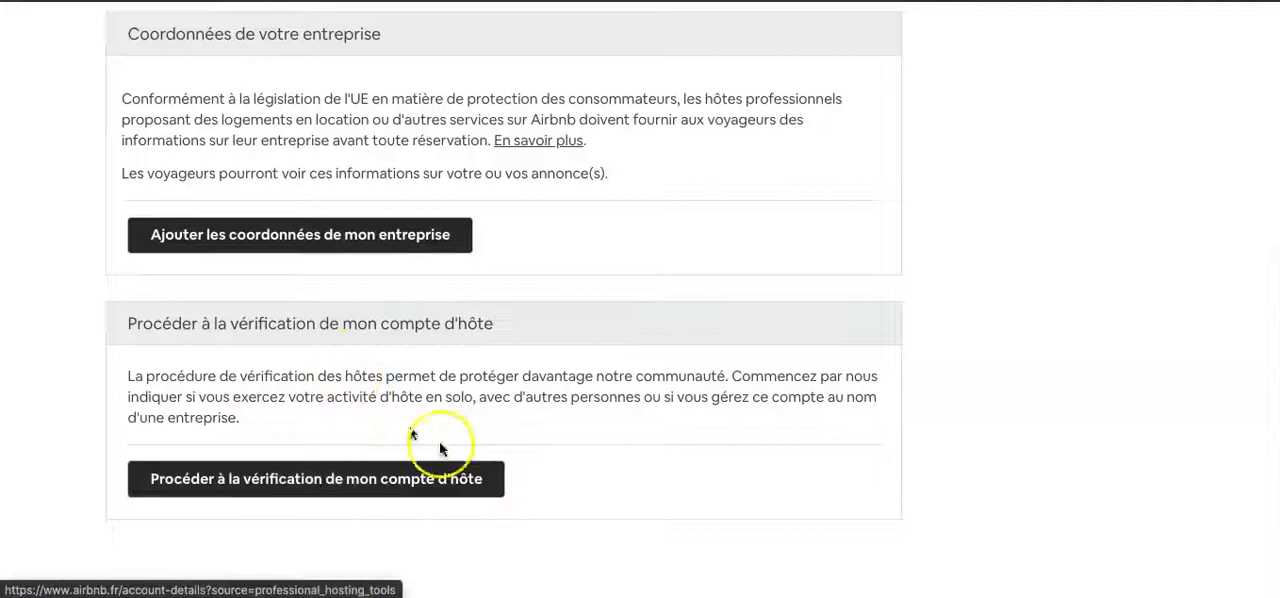
# - Return to the account settings overview and reopen Outils professionnels pour les hôtes
pyautogui.scroll(1, 545, 370)
pyautogui.scroll(4, 545, 368)
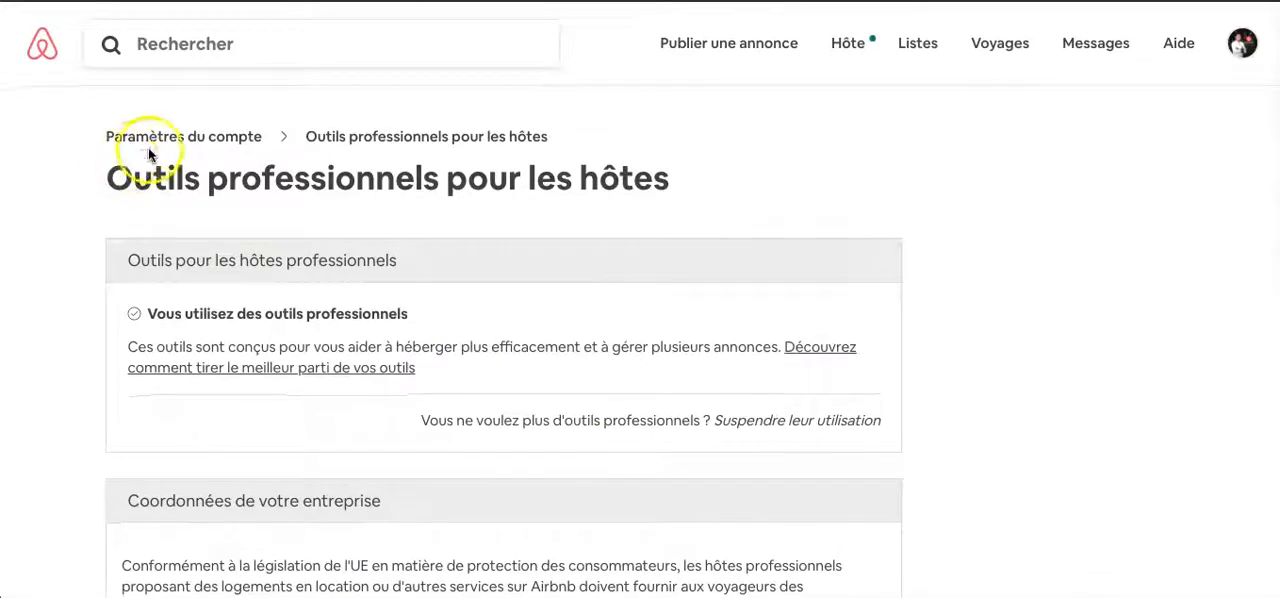
pyautogui.click(166, 145)
pyautogui.scroll(-6, 646, 369)
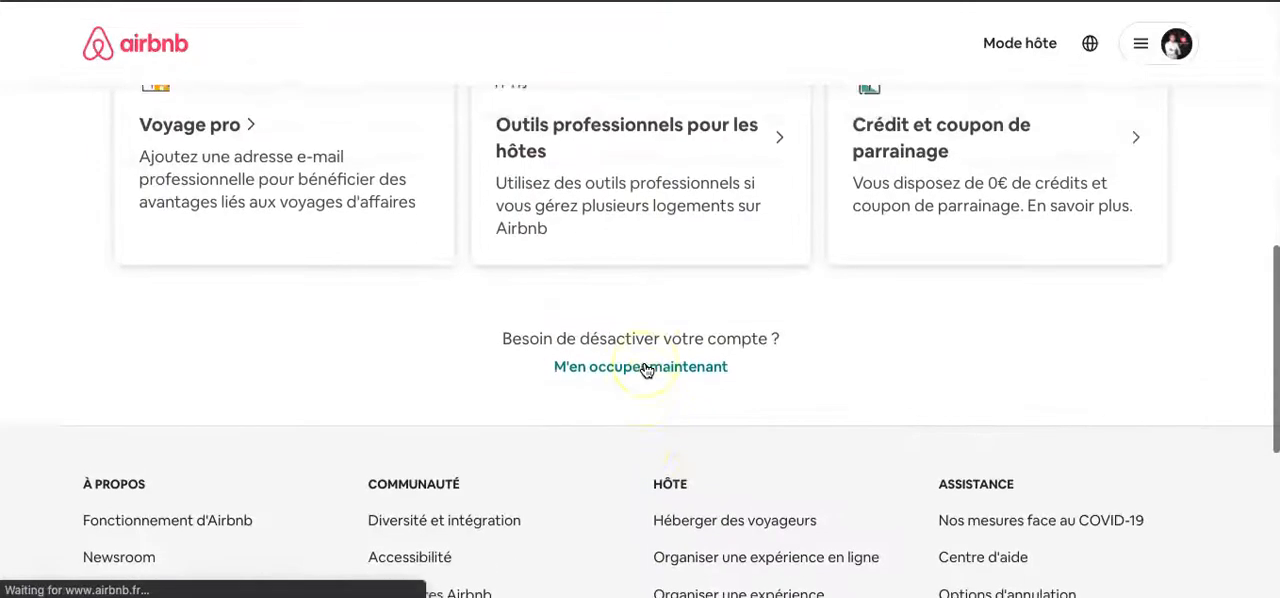
pyautogui.scroll(2, 646, 369)
pyautogui.click(646, 368)
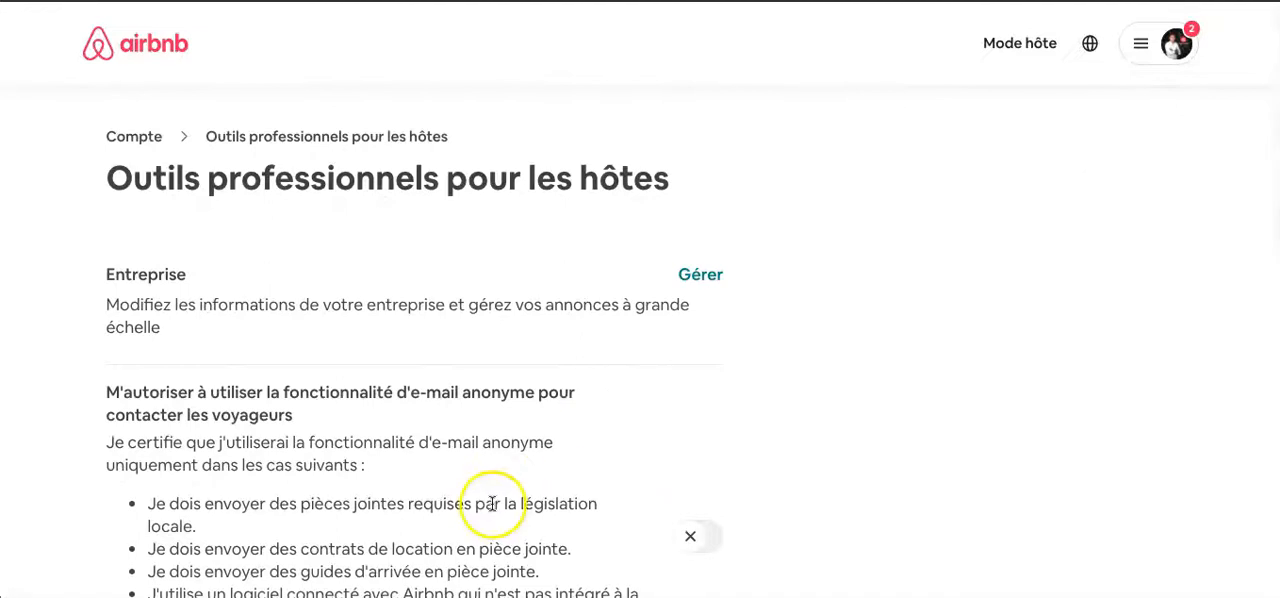
# - Enable the anonymous e-mail feature for contacting guests and review the cases in which it may be used
pyautogui.scroll(-2, 491, 503)
pyautogui.scroll(-1, 314, 323)
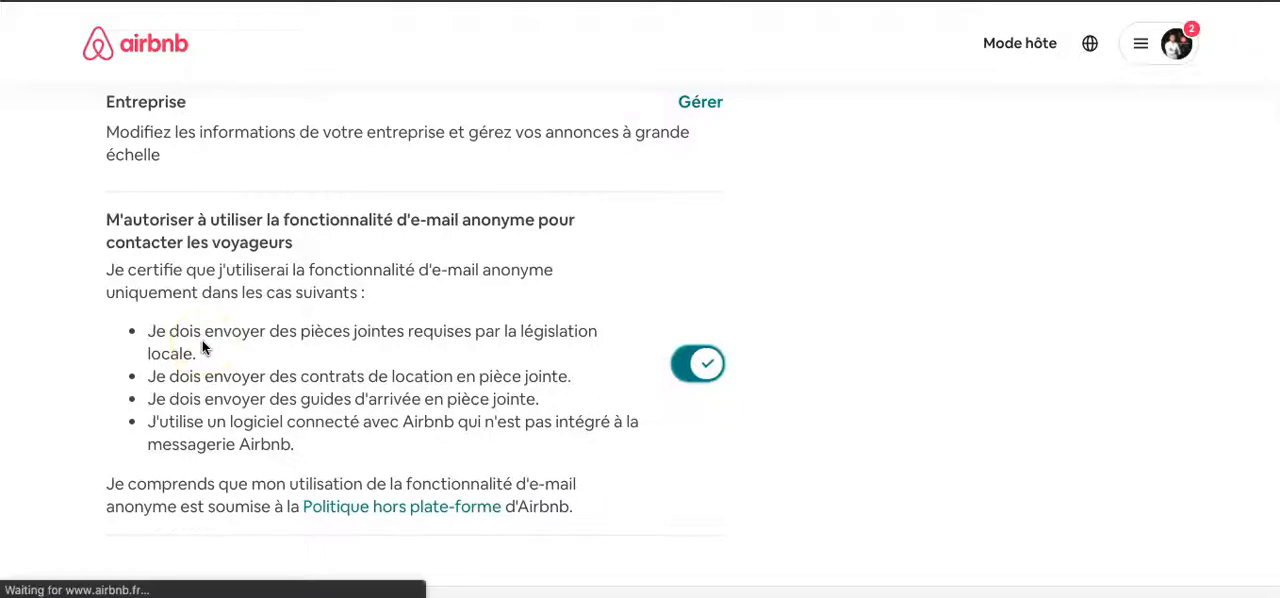
pyautogui.scroll(-1, 545, 427)
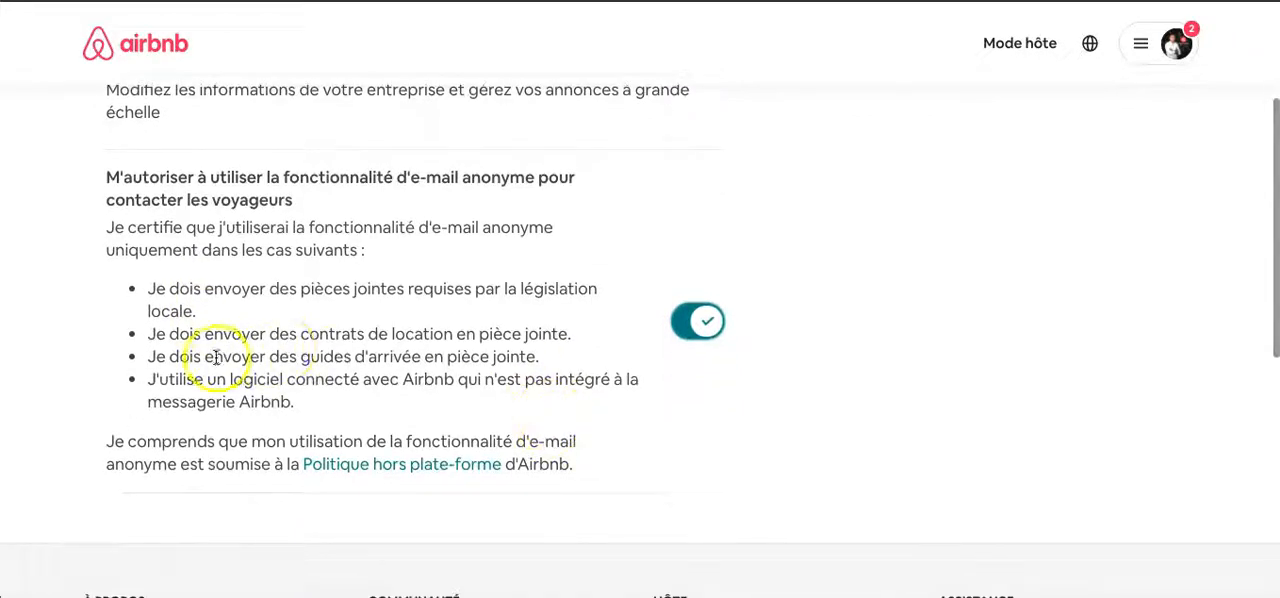
pyautogui.scroll(-1, 300, 355)
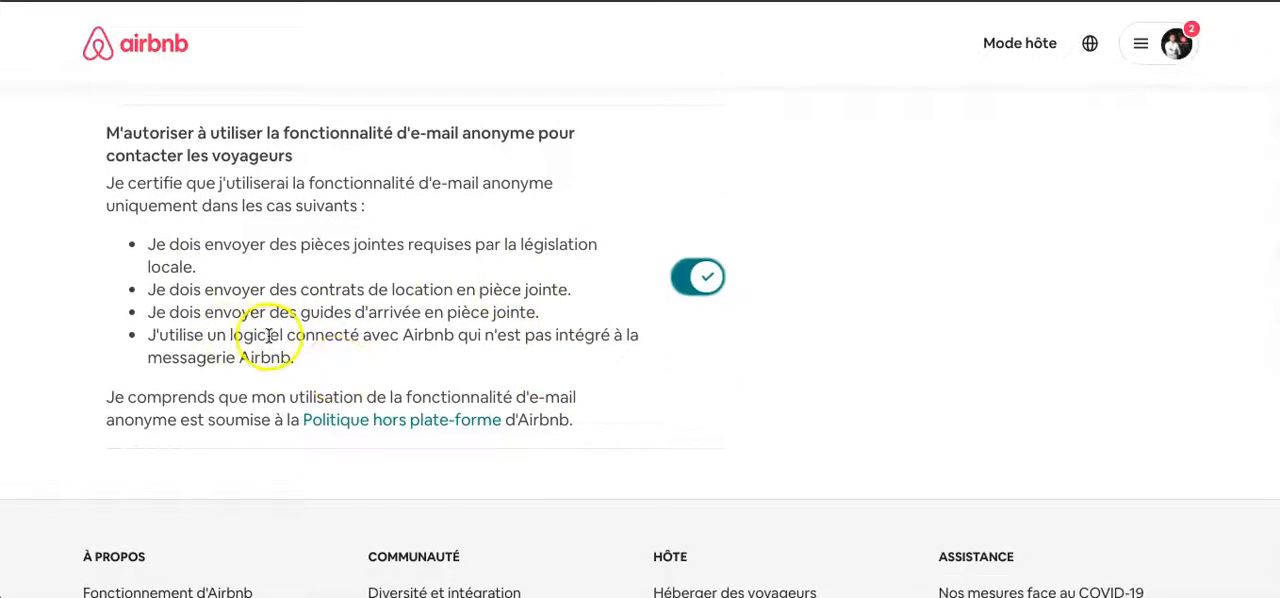
pyautogui.scroll(-1, 266, 335)
pyautogui.scroll(3, 663, 335)
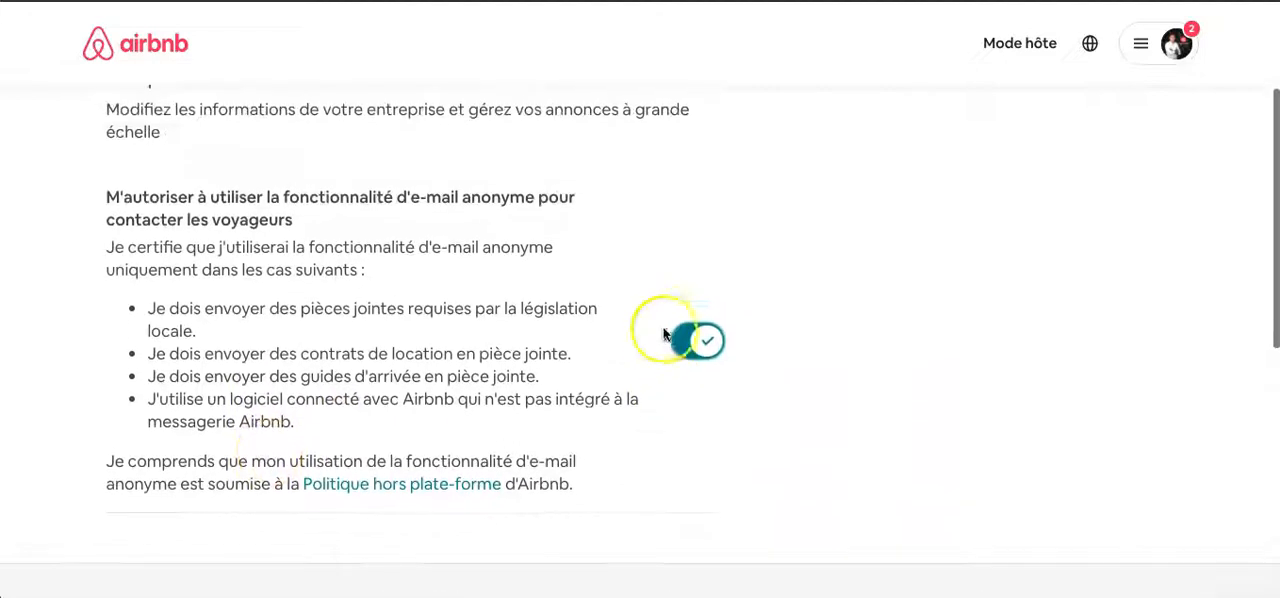
pyautogui.scroll(3, 508, 420)
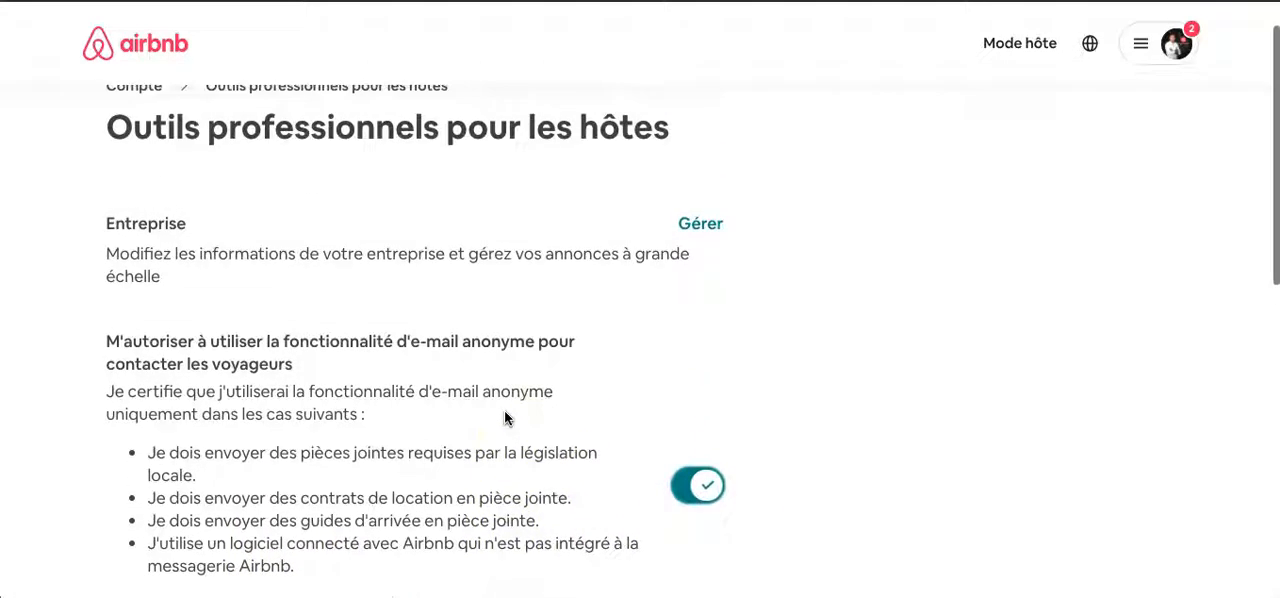
# - Return to the account overview and look through the setting categories once more
pyautogui.scroll(1, 504, 418)
pyautogui.click(134, 134)
pyautogui.scroll(-5, 686, 268)
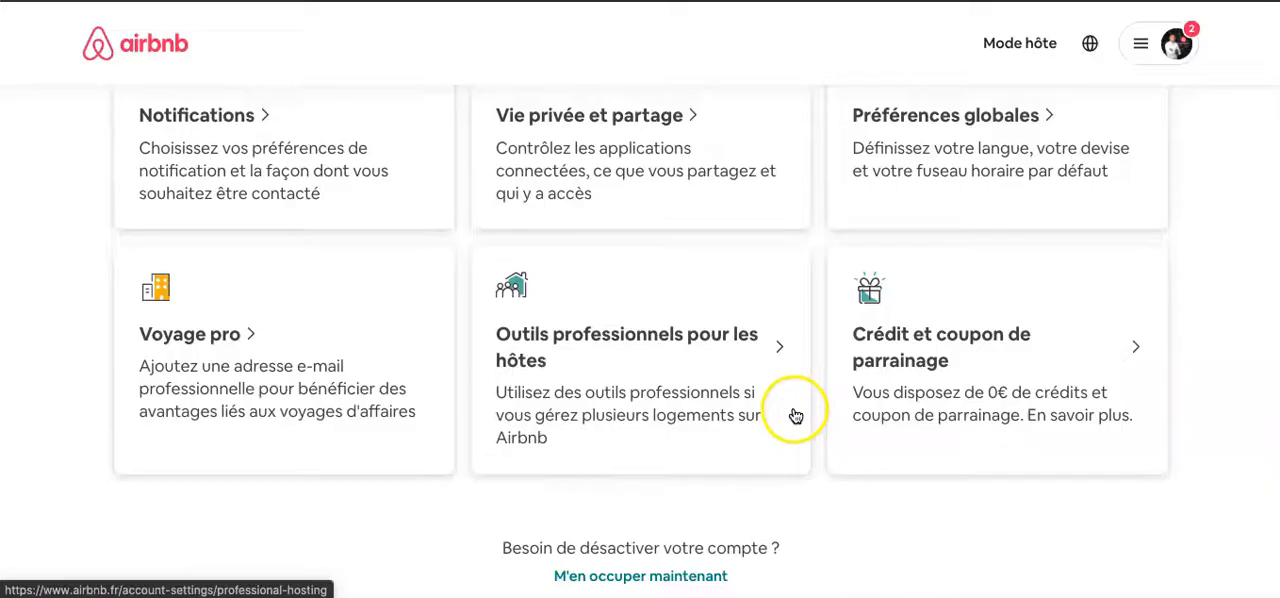
pyautogui.scroll(3, 794, 414)
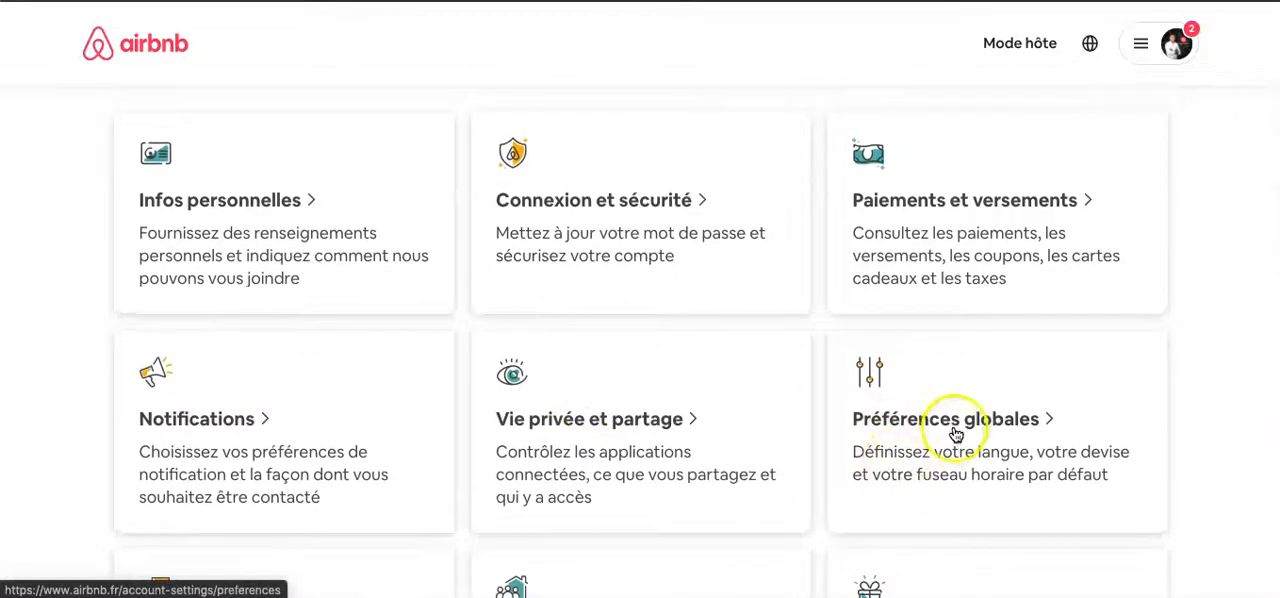
pyautogui.scroll(-2, 966, 409)
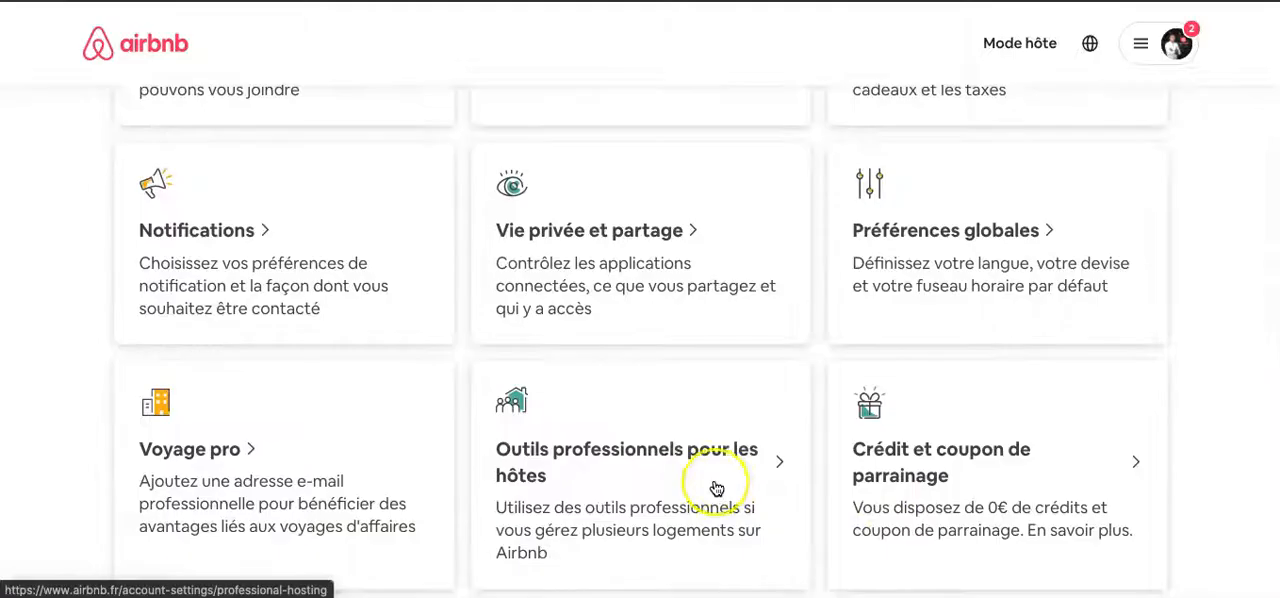
pyautogui.scroll(2, 714, 489)
# - Switch to host mode and examine the home dashboard's booking requests, Annonces, Notifications and Opportunités sections
pyautogui.click(1030, 42)
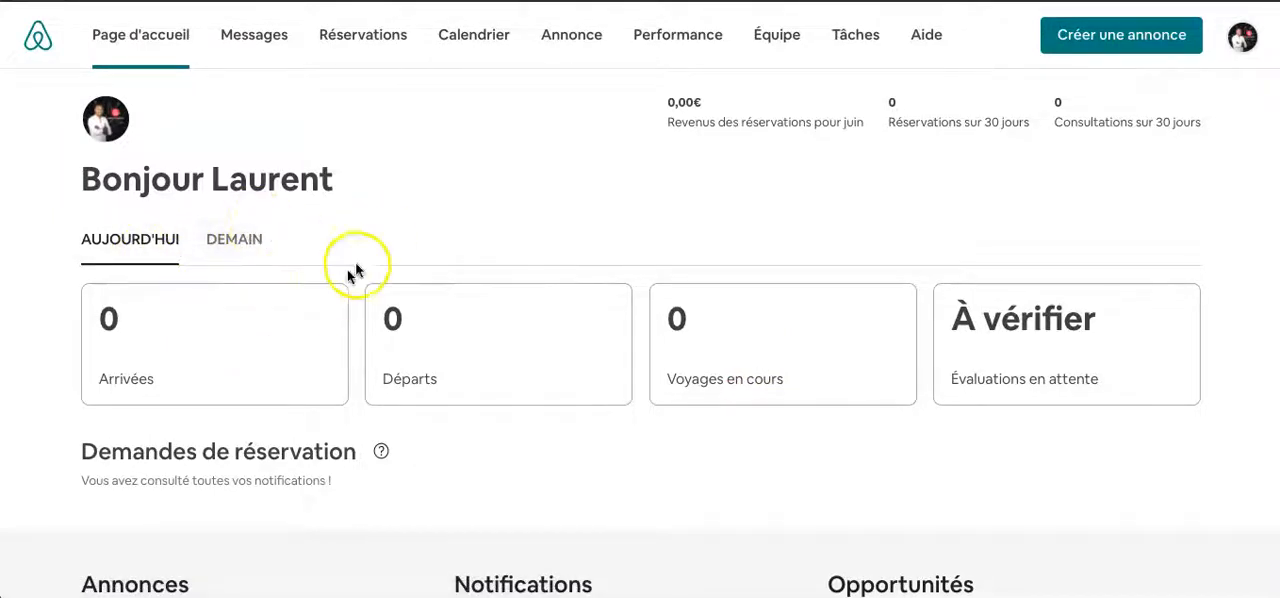
pyautogui.scroll(-3, 787, 420)
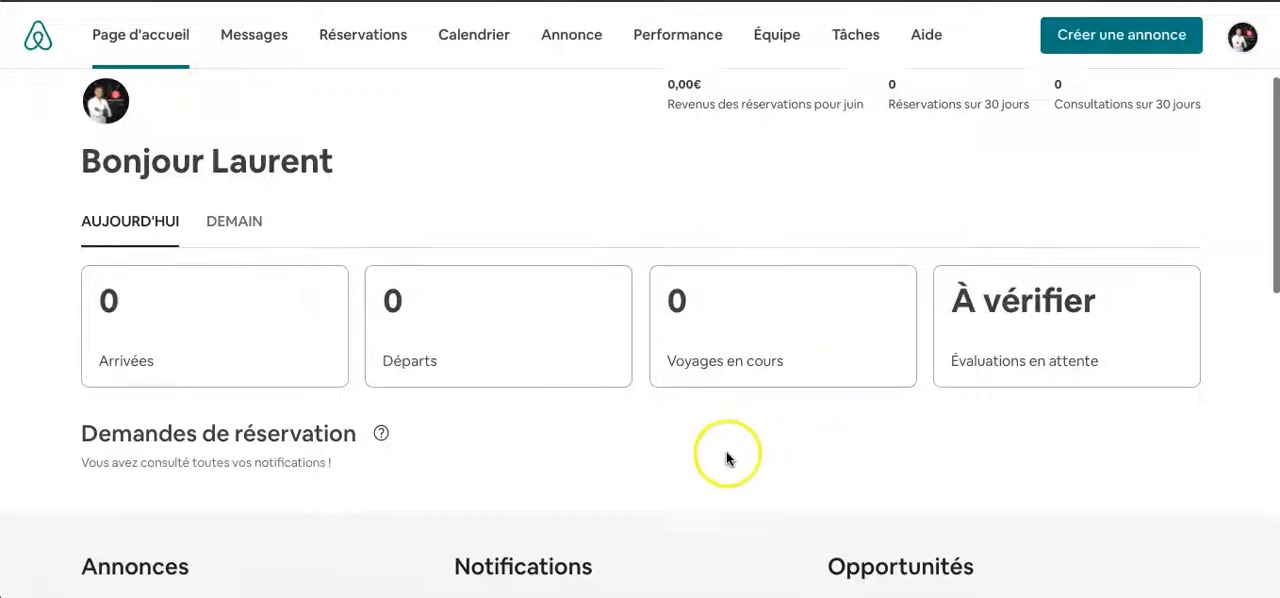
pyautogui.scroll(-3, 197, 425)
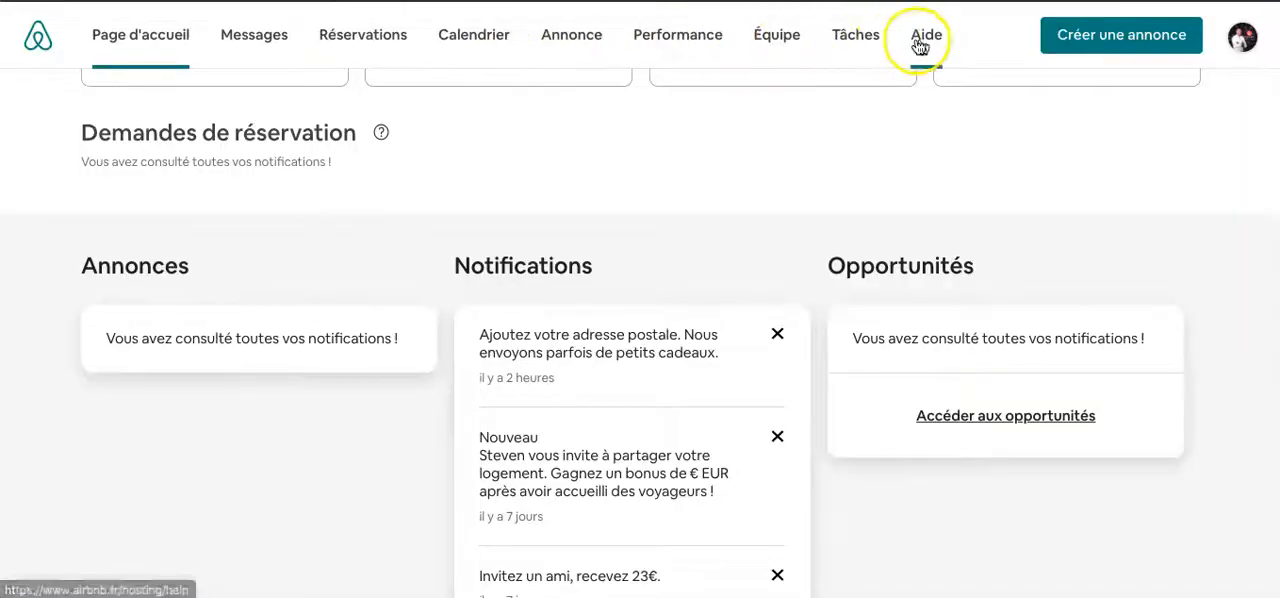
pyautogui.scroll(-1, 481, 235)
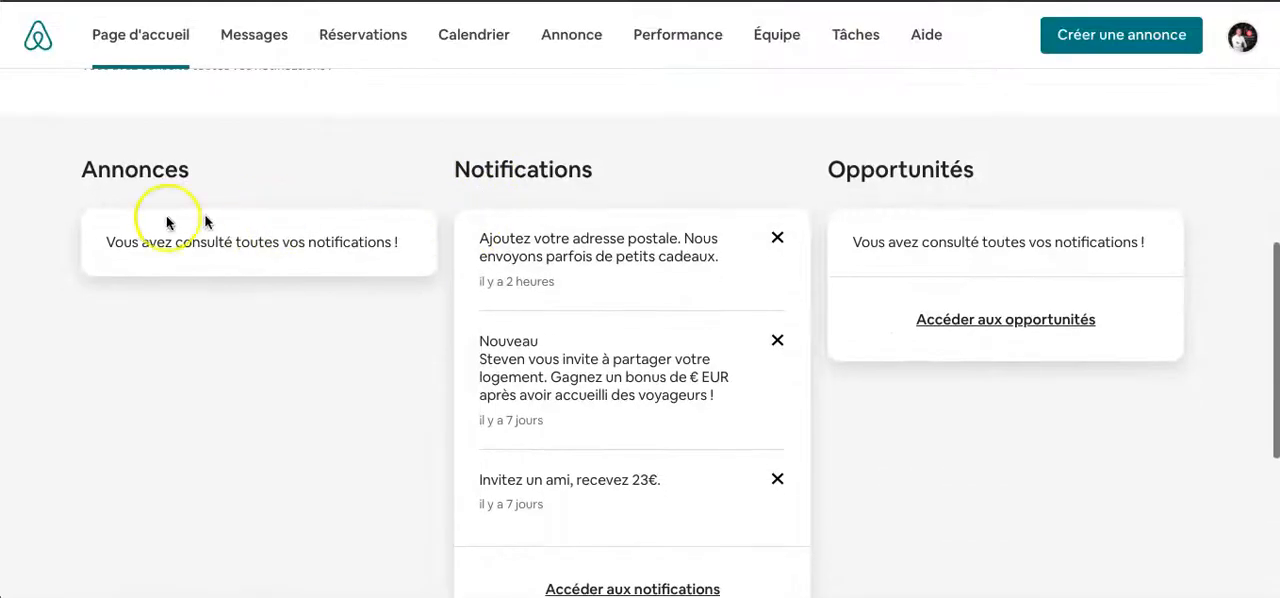
pyautogui.scroll(-1, 572, 264)
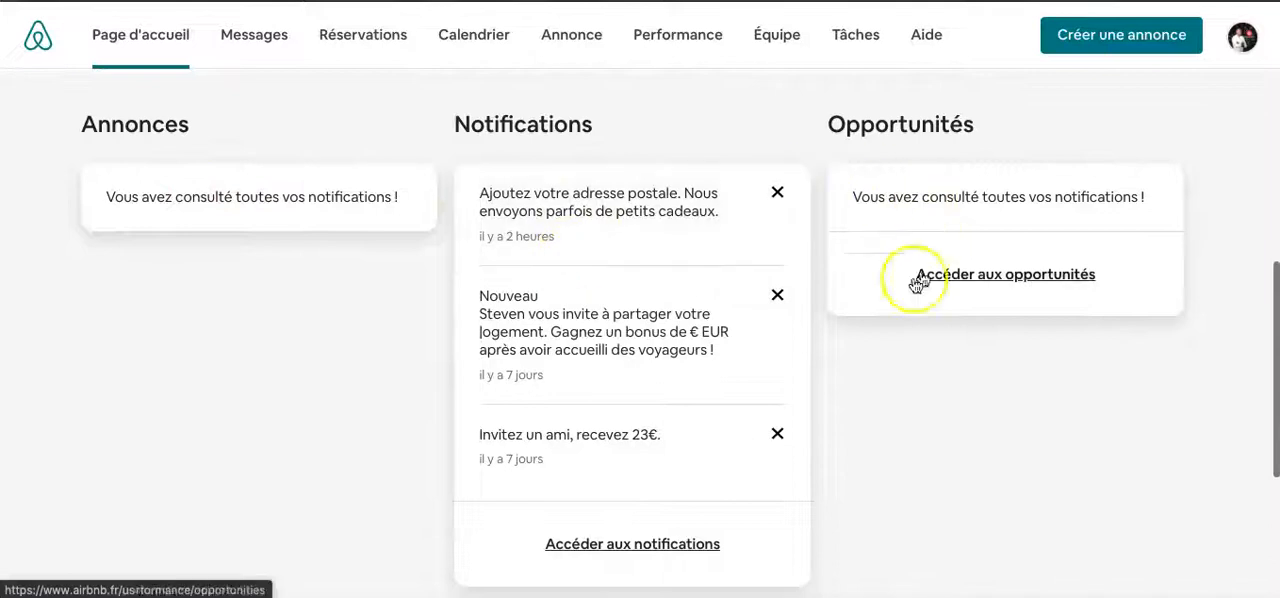
pyautogui.scroll(-2, 686, 451)
pyautogui.scroll(3, 688, 452)
pyautogui.scroll(5, 690, 453)
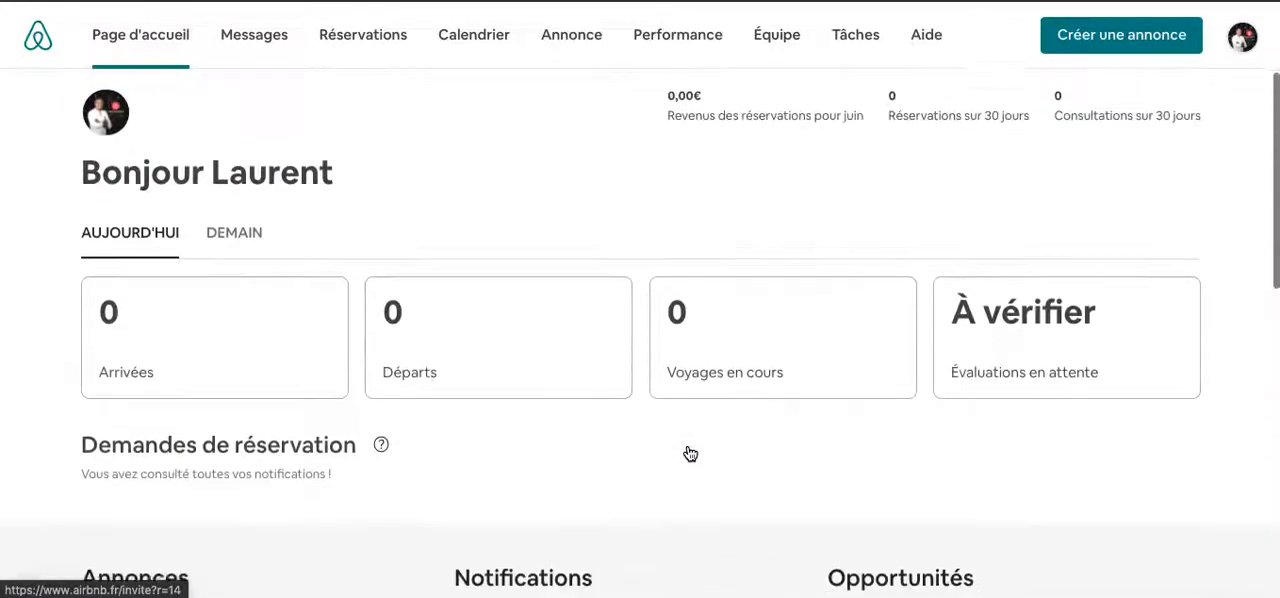
pyautogui.click(628, 243)
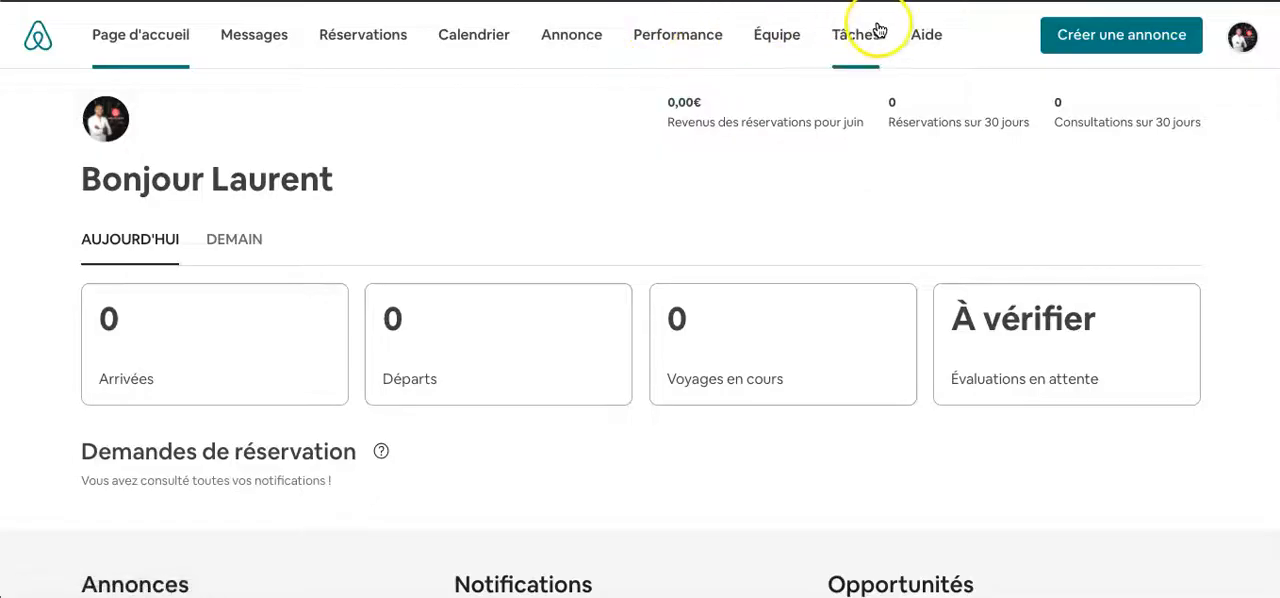
# - Check the Messages inbox and open the Réservations page
pyautogui.click(254, 52)
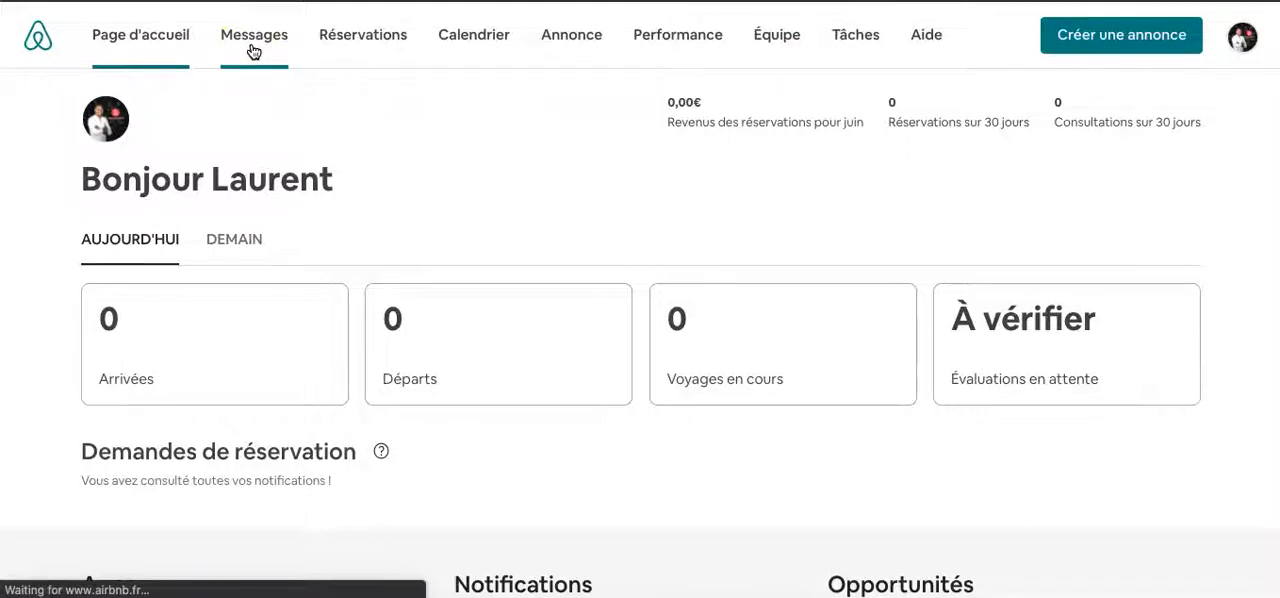
pyautogui.click(327, 212)
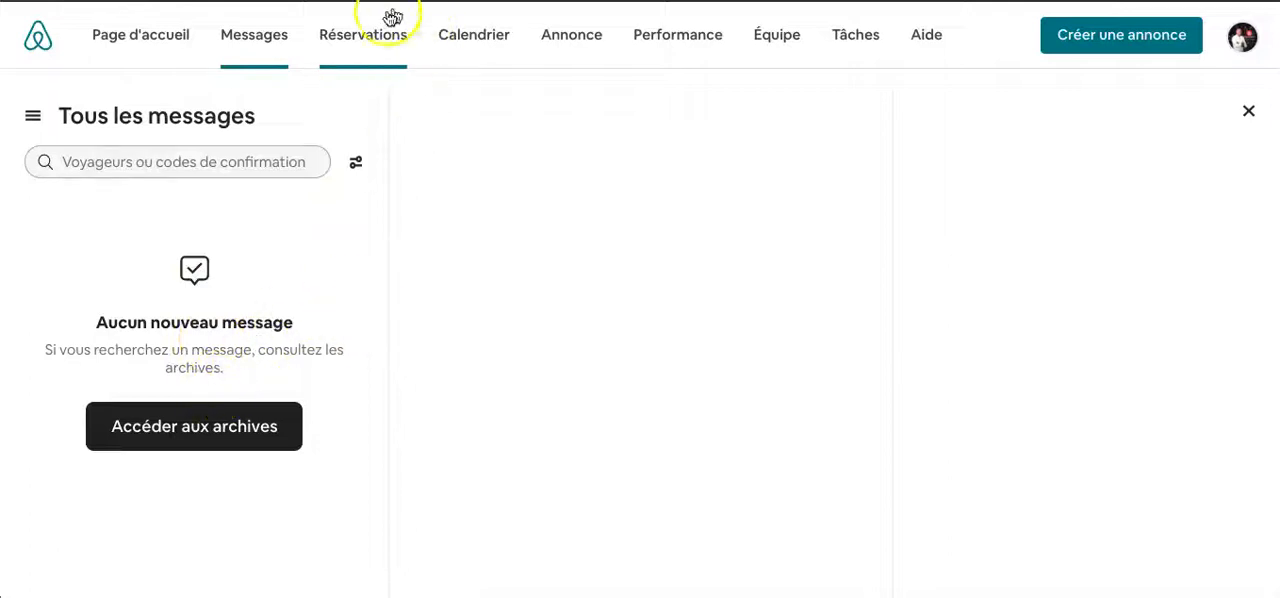
pyautogui.click(368, 37)
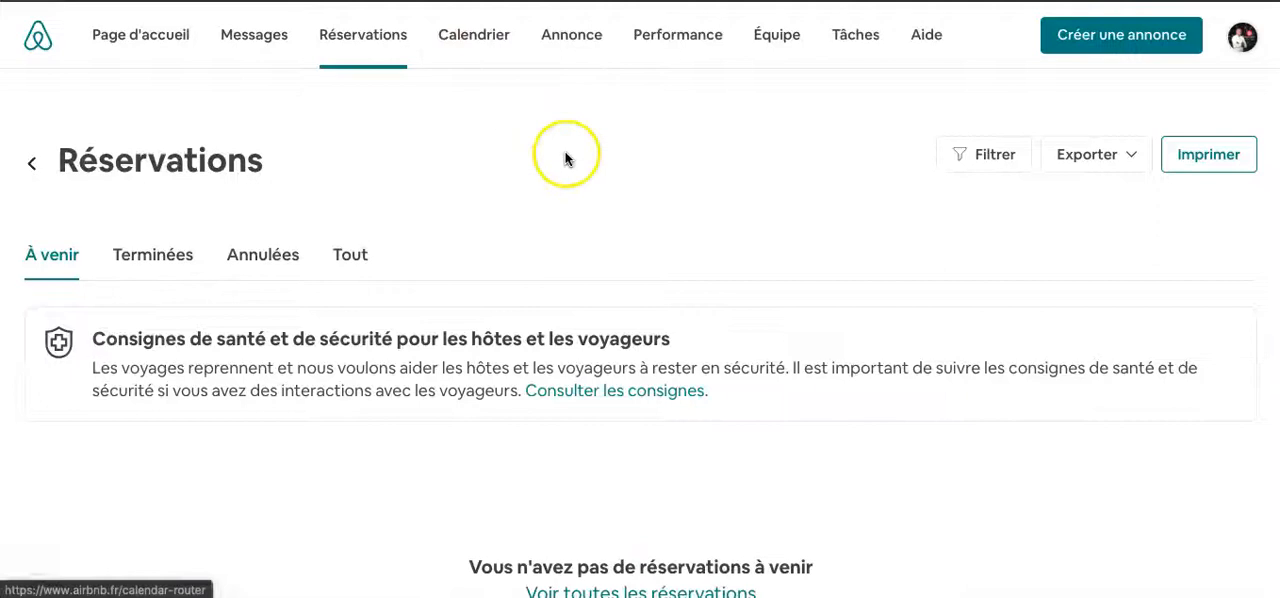
# - Open the host calendar and start the presentation of its new features
pyautogui.click(478, 36)
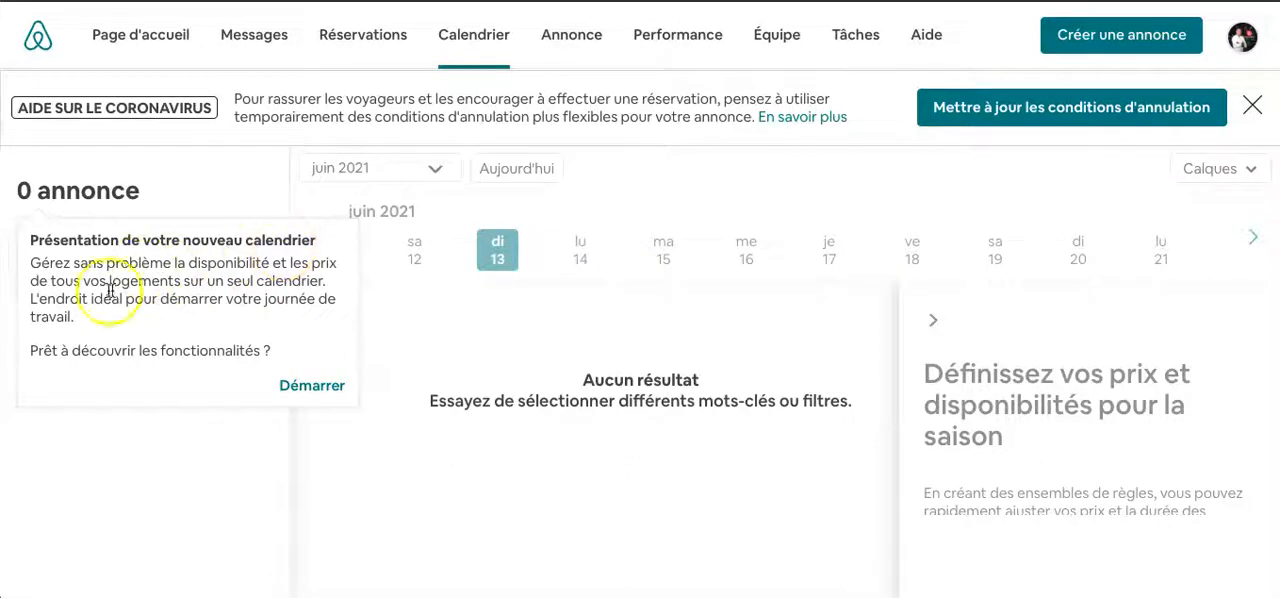
pyautogui.click(316, 387)
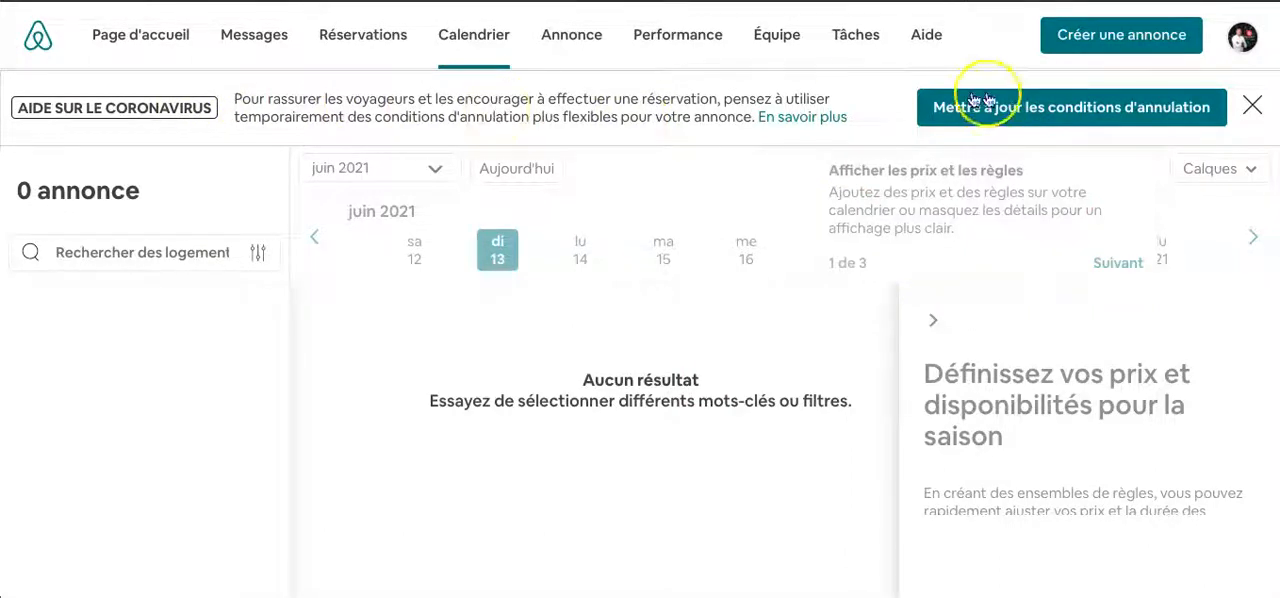
# - Open the cancellation conditions for the Biarritz studio listing, examine the standard options and return to the listing's edit panel
pyautogui.click(1018, 115)
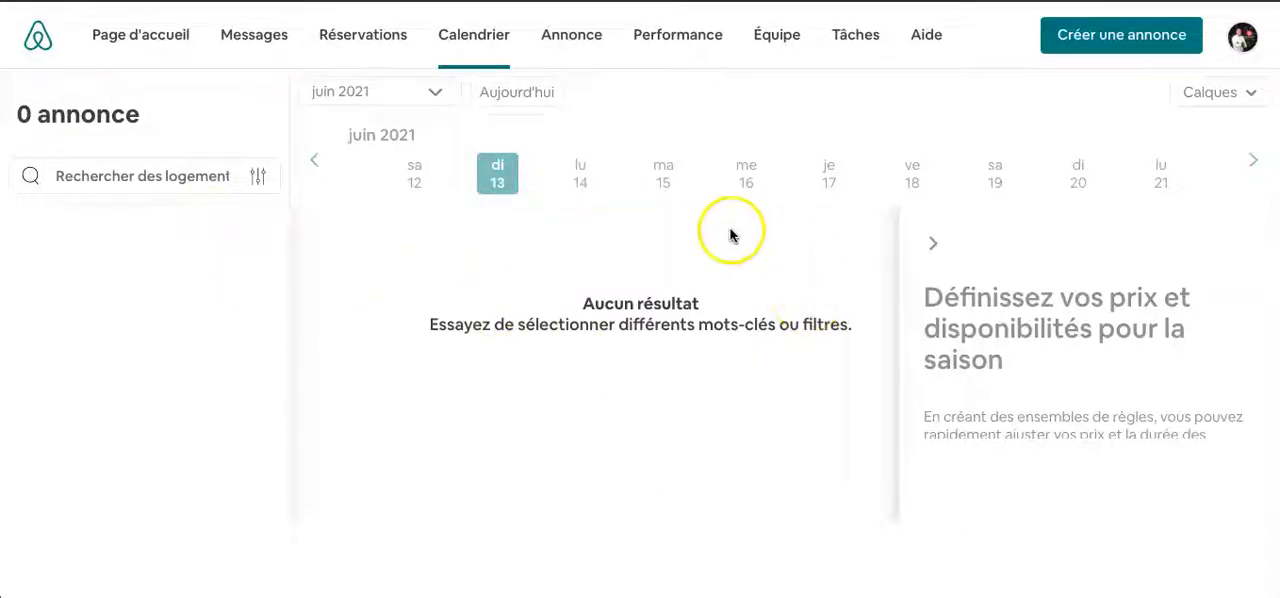
pyautogui.click(571, 40)
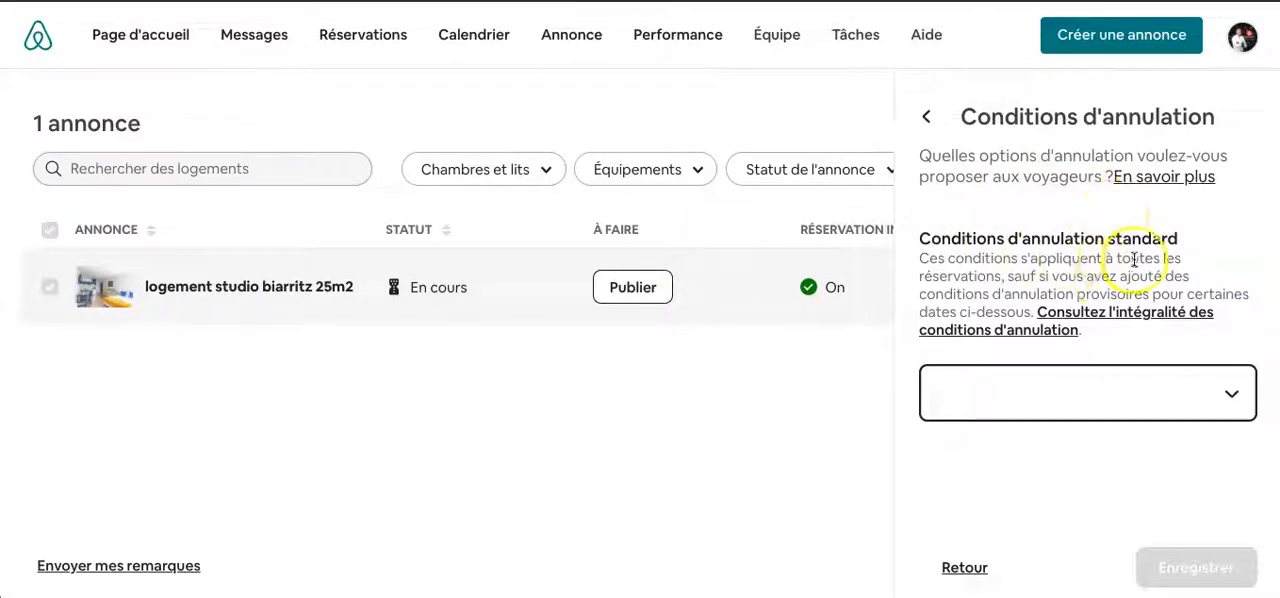
pyautogui.click(1040, 374)
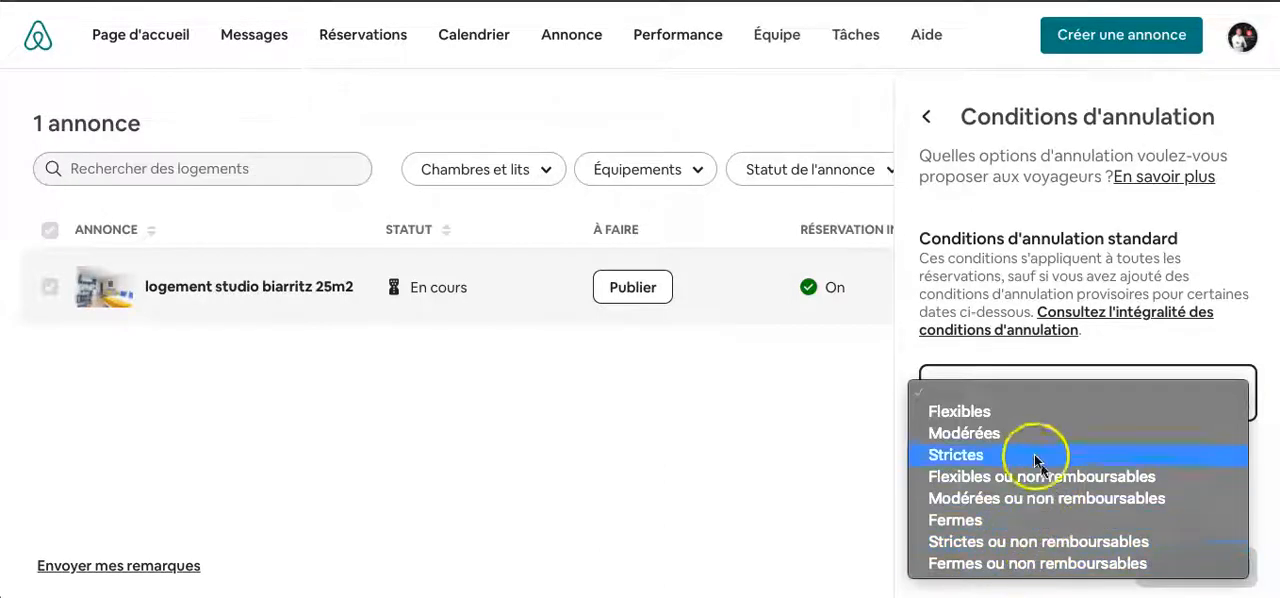
pyautogui.click(956, 368)
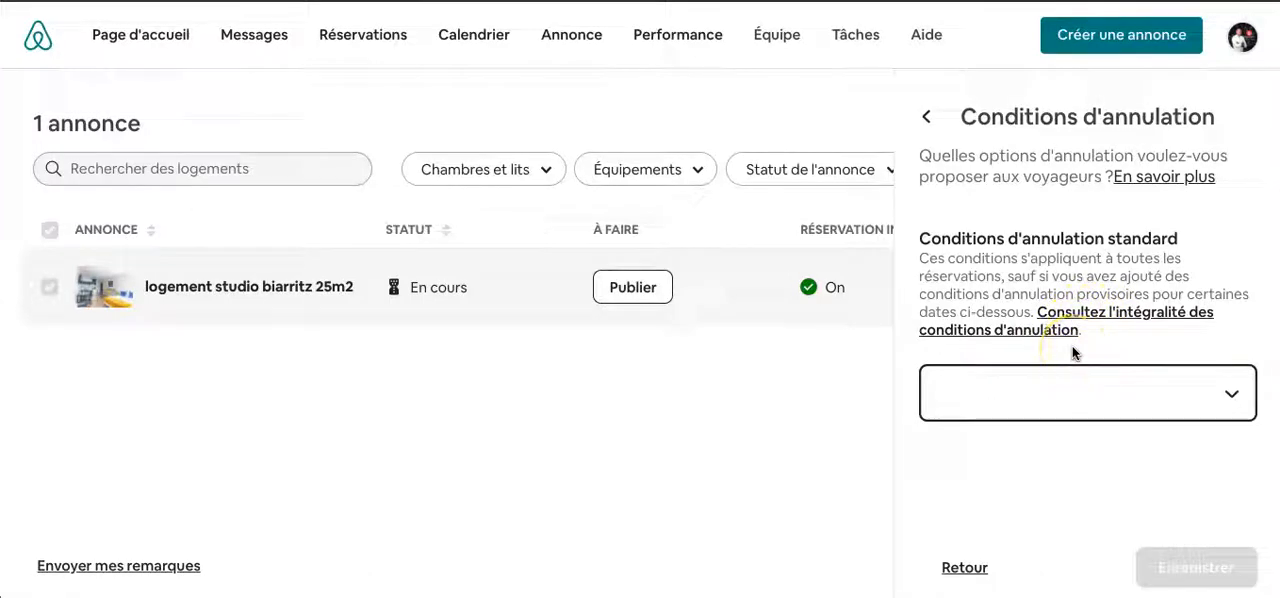
pyautogui.click(1061, 376)
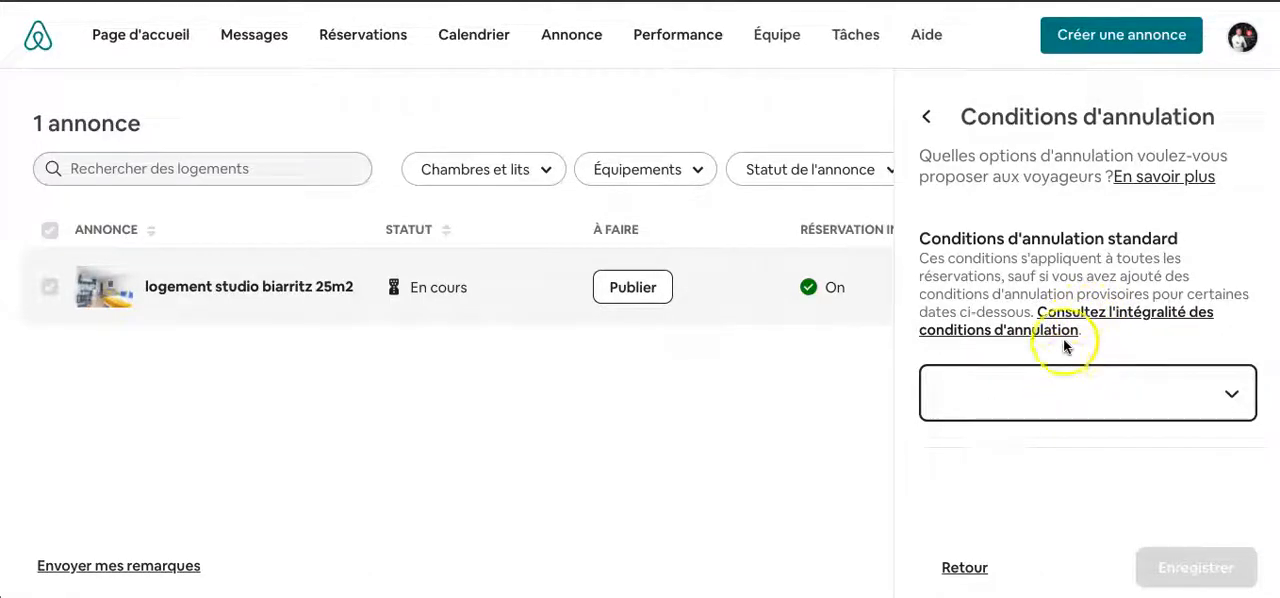
pyautogui.click(926, 118)
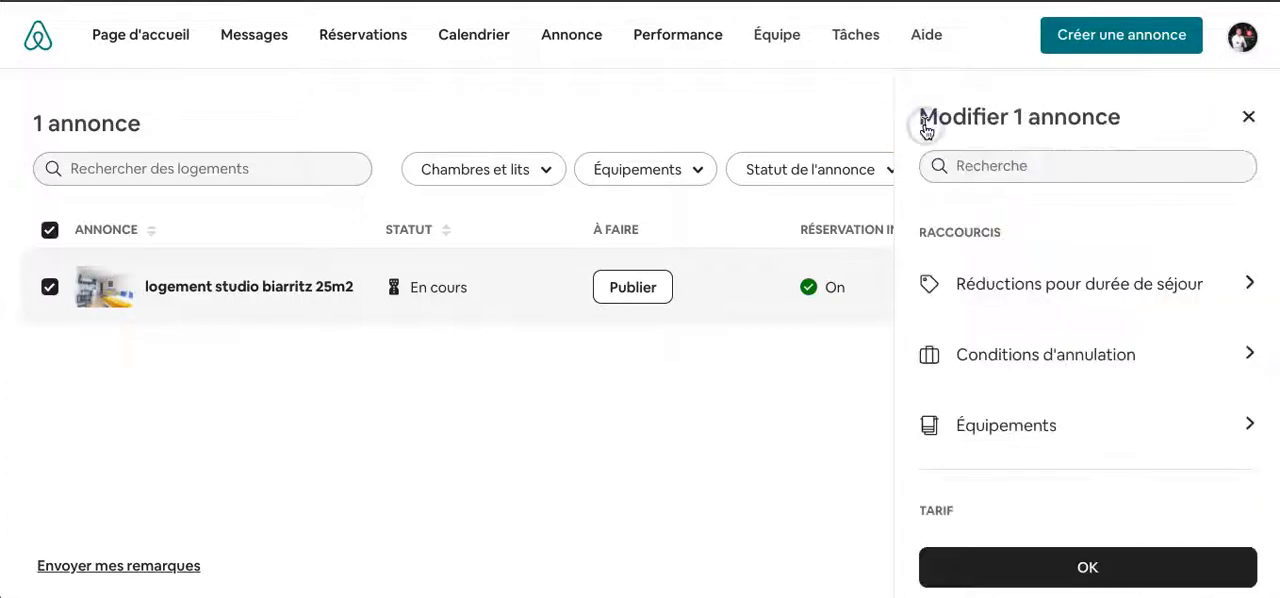
# - Open the Performance page and examine the Qualité categories and the other performance sections
pyautogui.click(1010, 304)
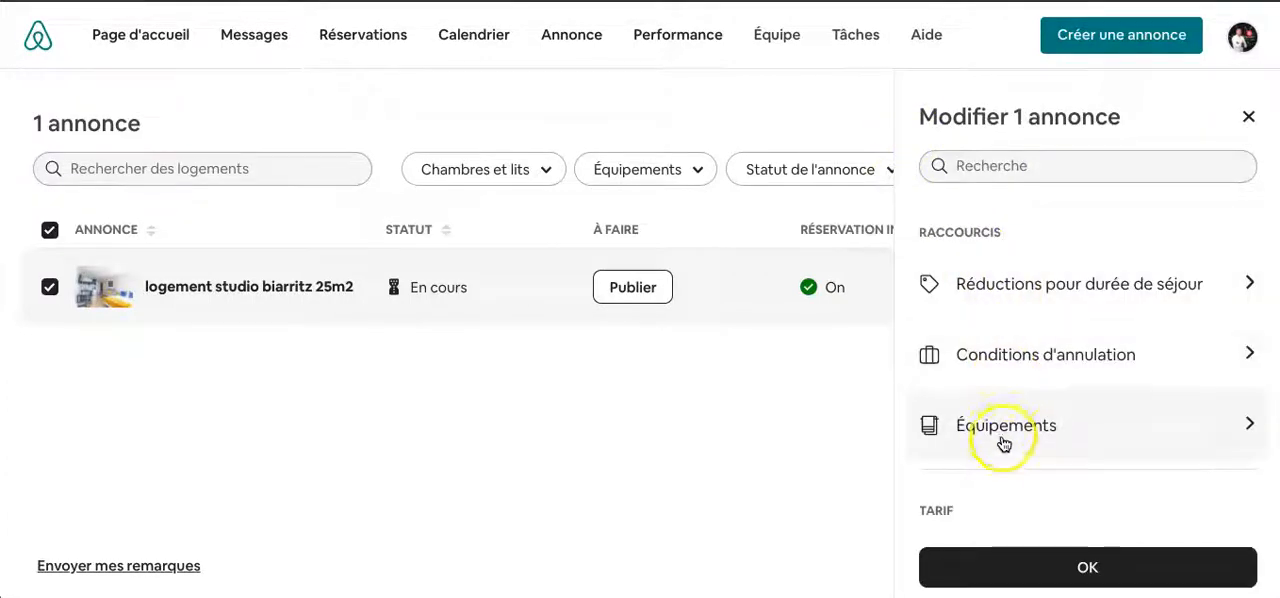
pyautogui.click(699, 52)
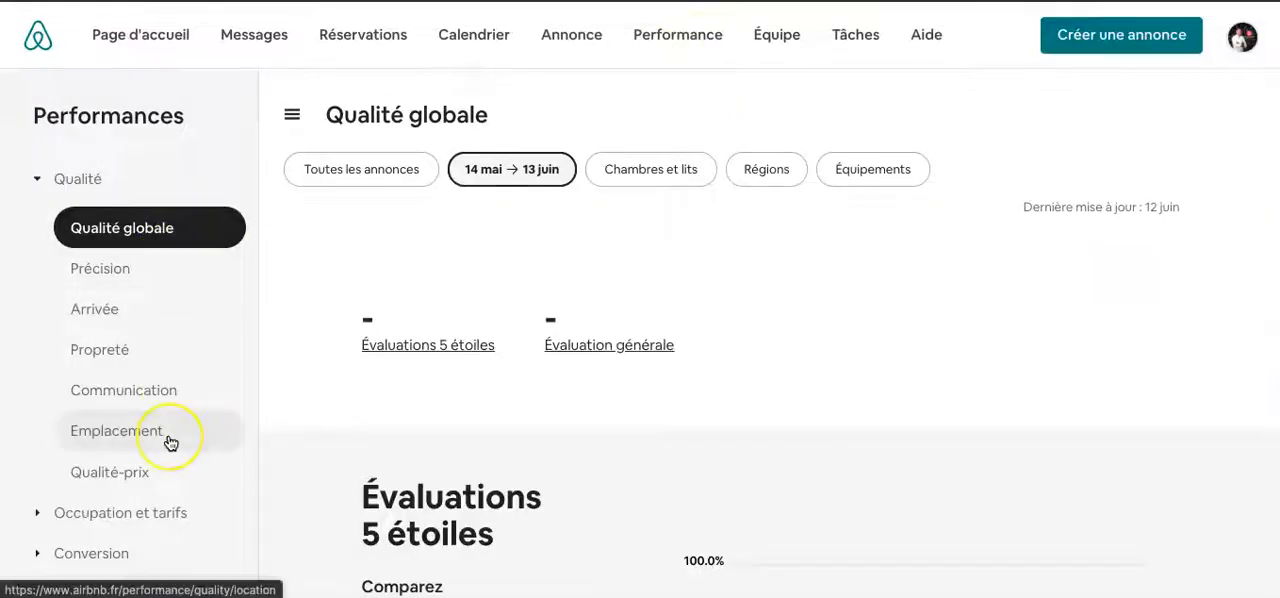
pyautogui.scroll(-2, 166, 443)
pyautogui.scroll(2, 170, 443)
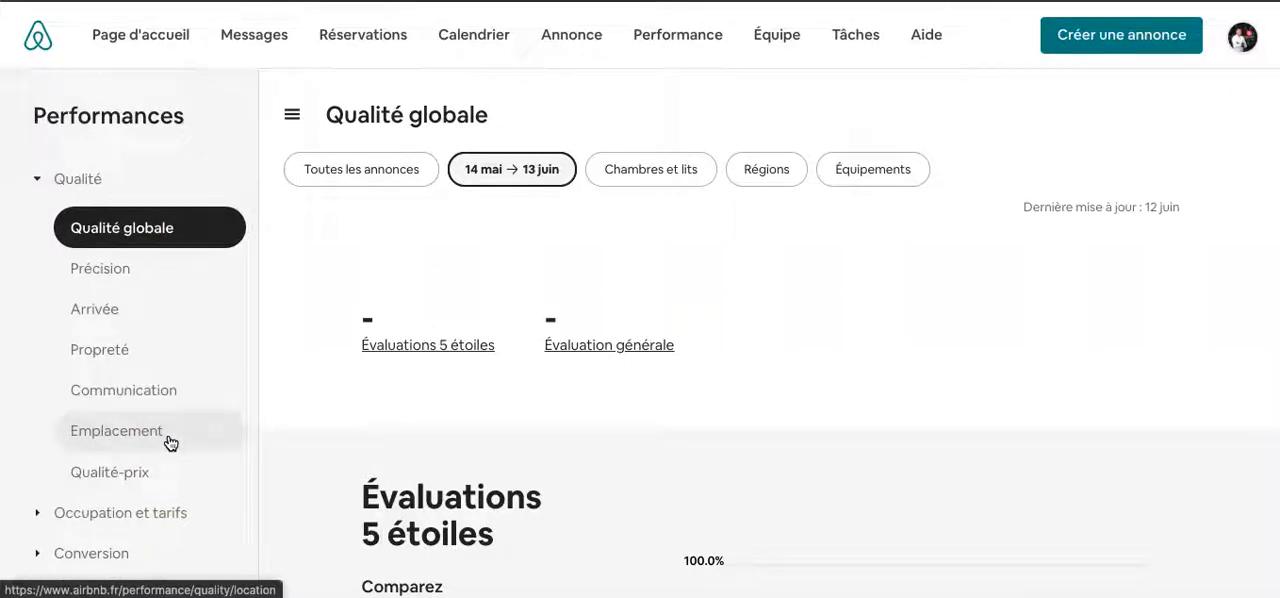
pyautogui.scroll(-2, 166, 443)
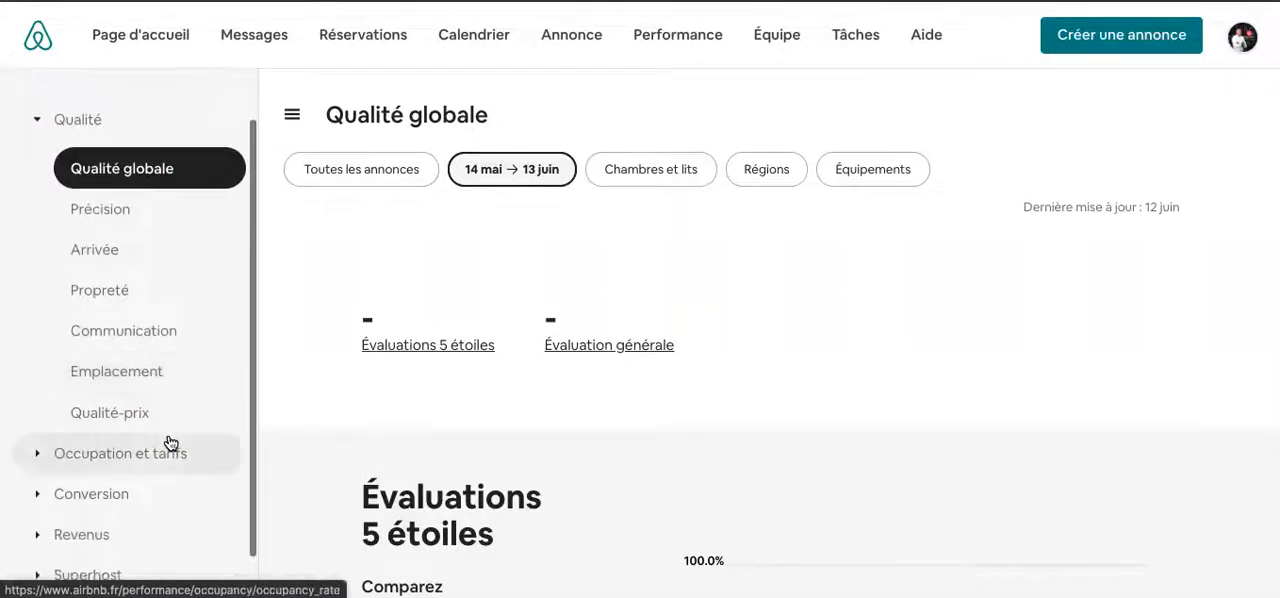
pyautogui.scroll(2, 170, 443)
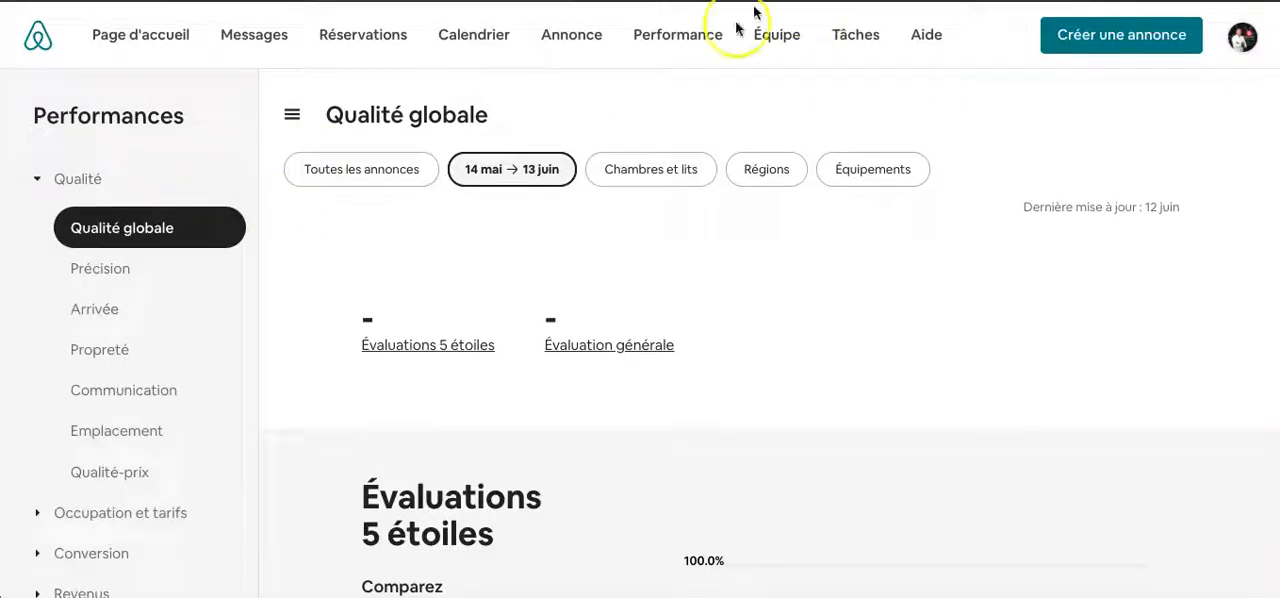
# - Open the Équipe page and read its presentation of teams on Airbnb
pyautogui.click(777, 36)
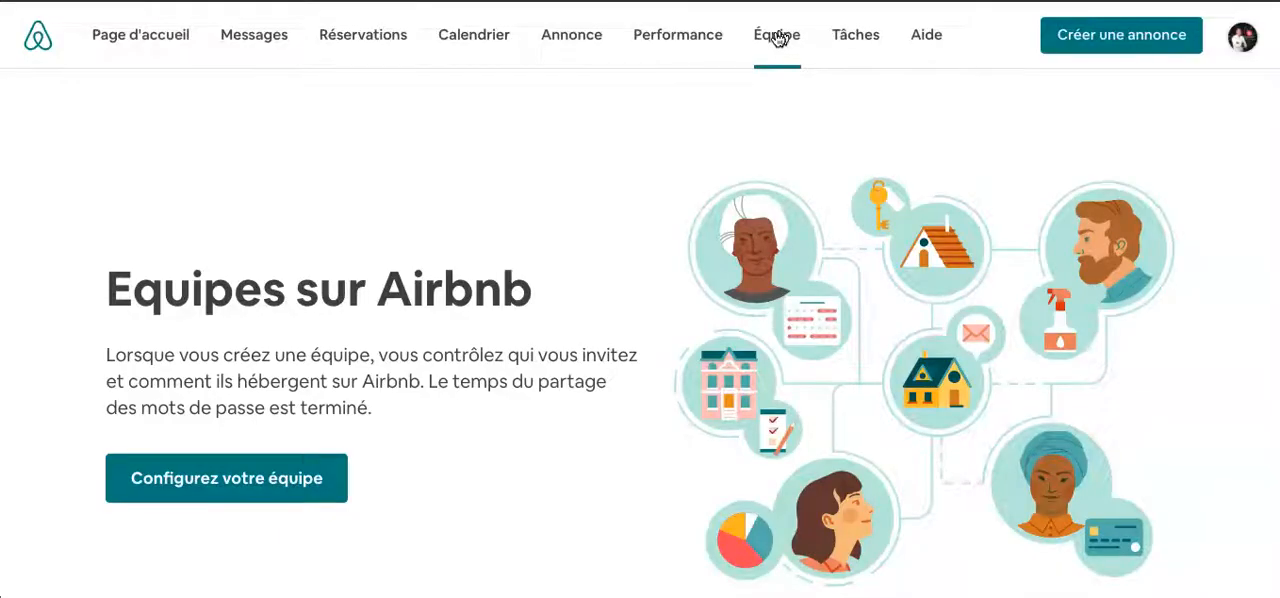
pyautogui.scroll(-1, 620, 271)
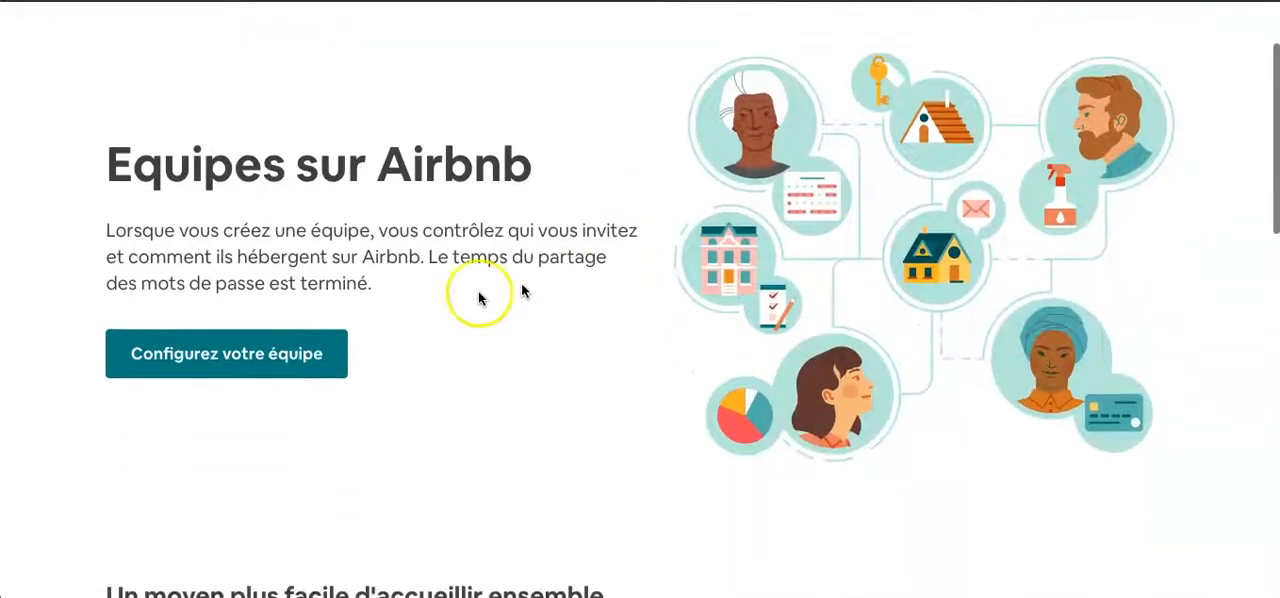
pyautogui.scroll(-1, 537, 340)
pyautogui.scroll(2, 537, 342)
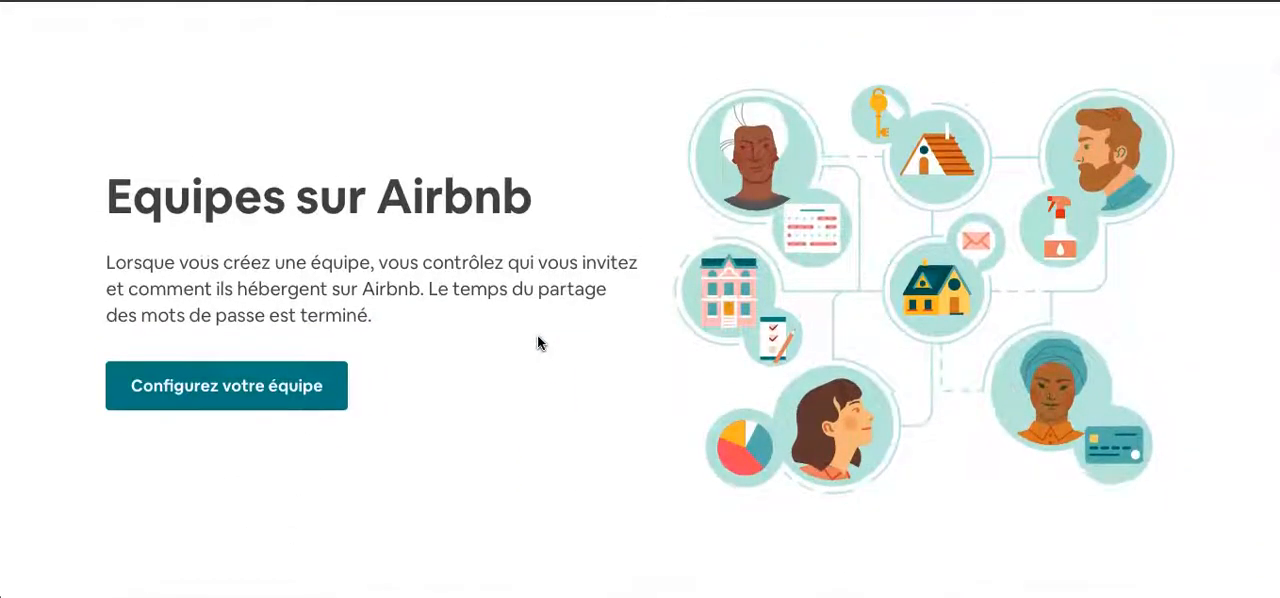
pyautogui.scroll(1, 540, 343)
pyautogui.scroll(1, 540, 343)
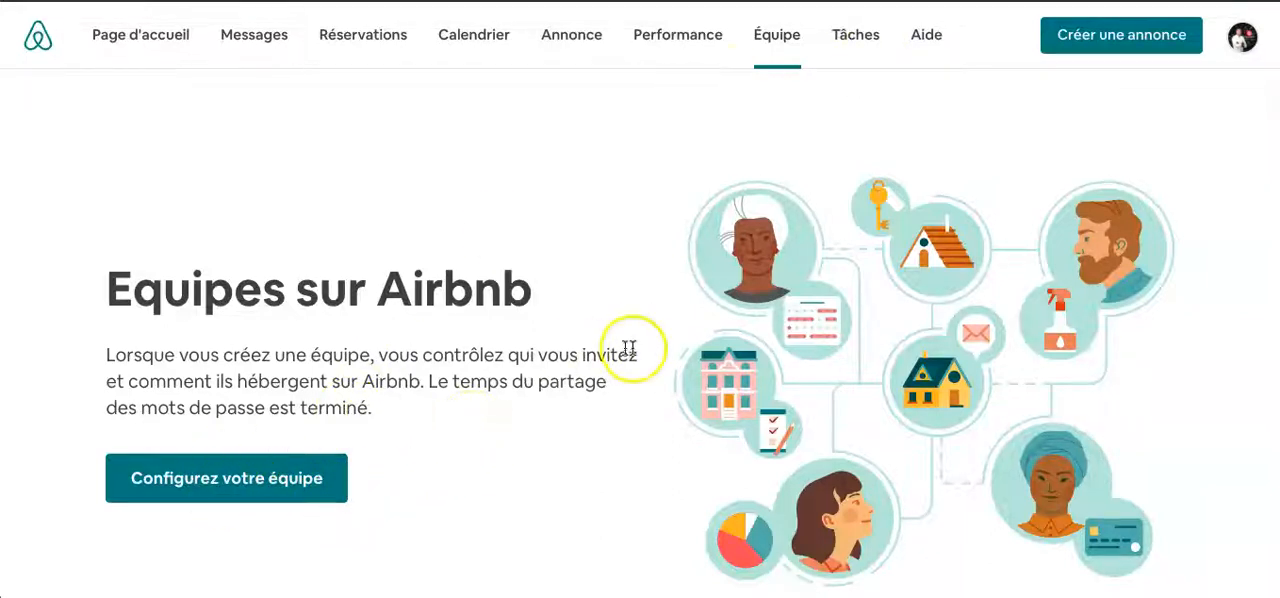
# - Open the Tâches page and read the introduction to the tasks feature
pyautogui.click(855, 45)
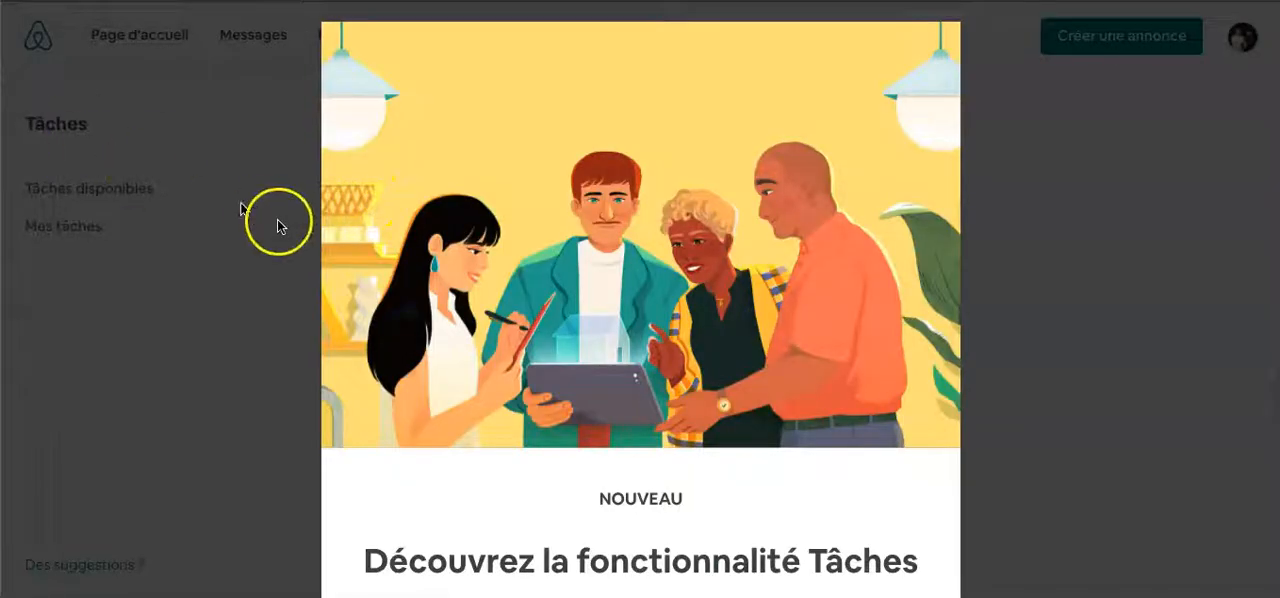
pyautogui.scroll(-1, 147, 183)
pyautogui.scroll(-1, 136, 258)
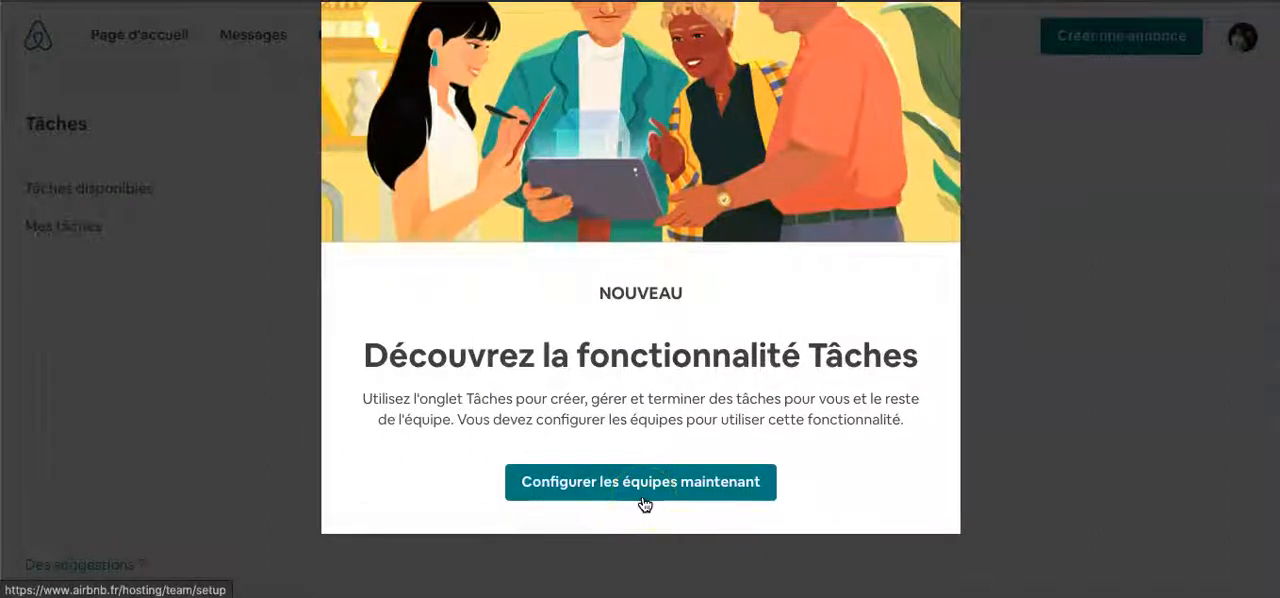
pyautogui.scroll(2, 644, 503)
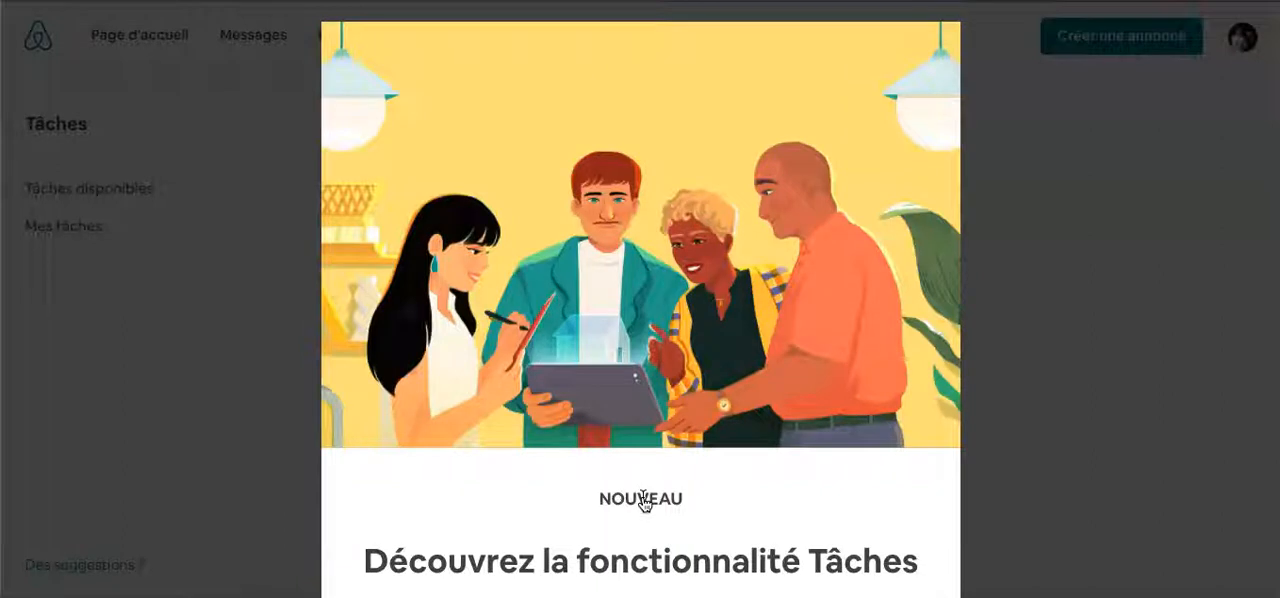
pyautogui.scroll(-2, 777, 486)
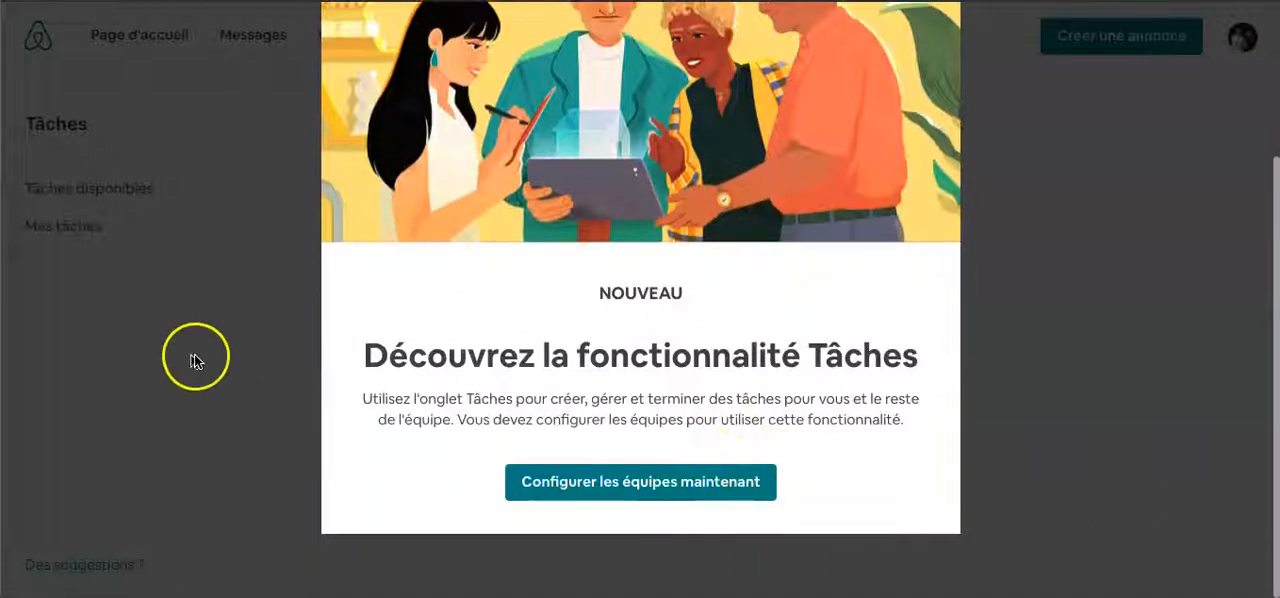
pyautogui.scroll(2, 515, 214)
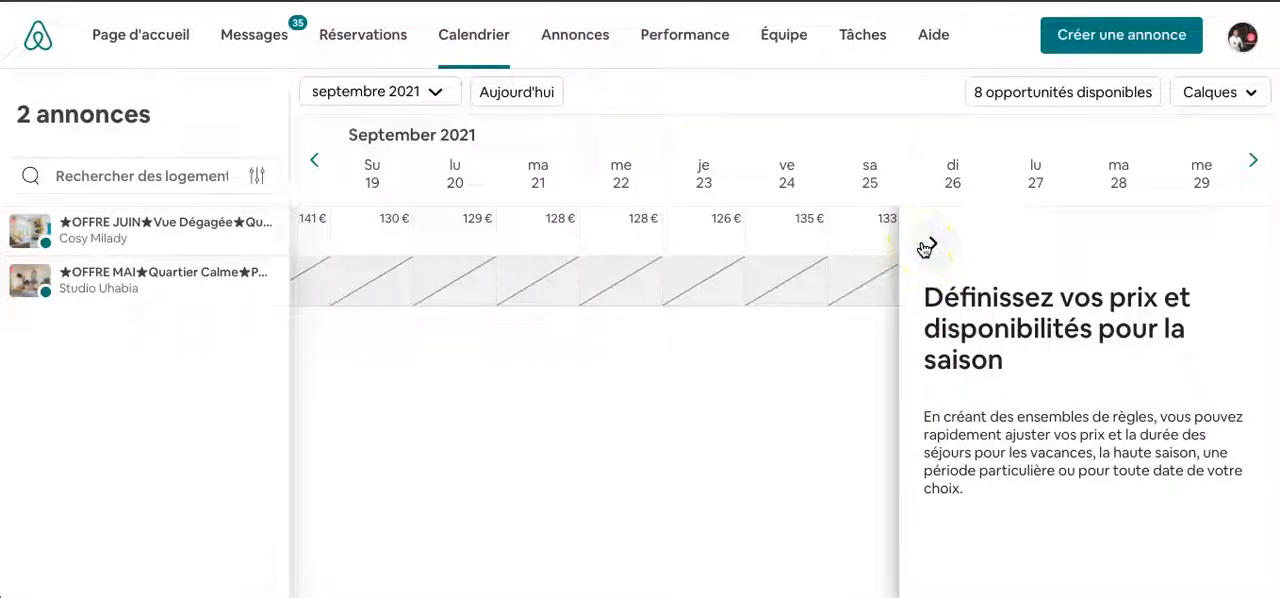
# - Collapse the seasonal pricing panel and select 20 to 27 September 2021 for the Cosy Milady listing in the calendar
pyautogui.click(515, 232)
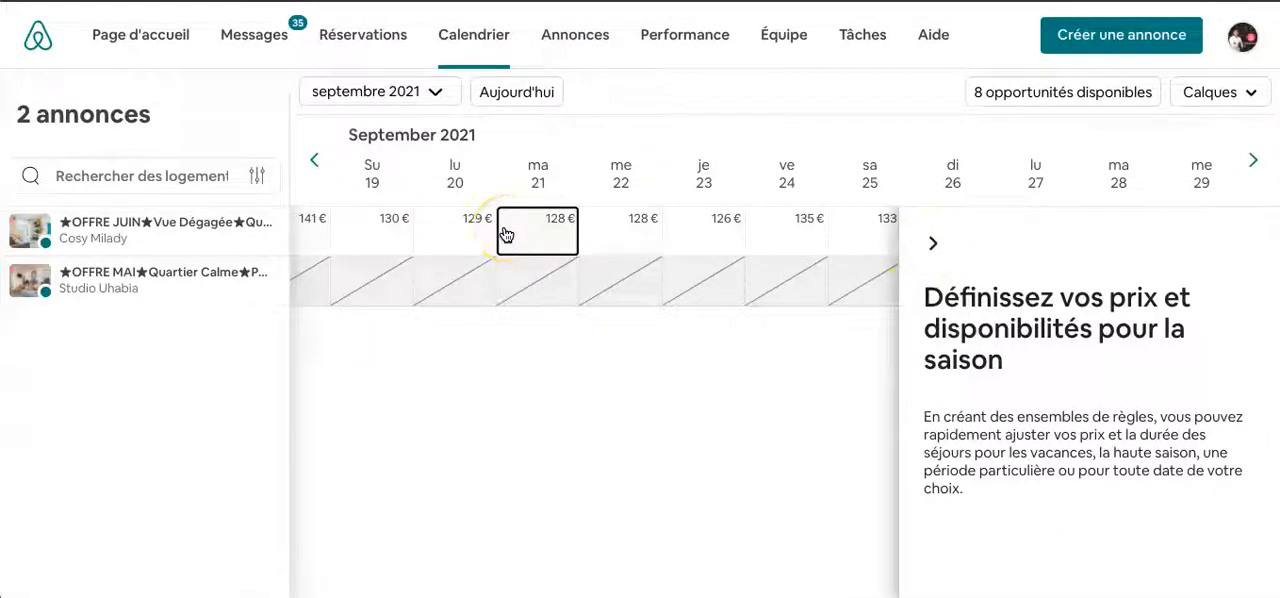
pyautogui.click(469, 236)
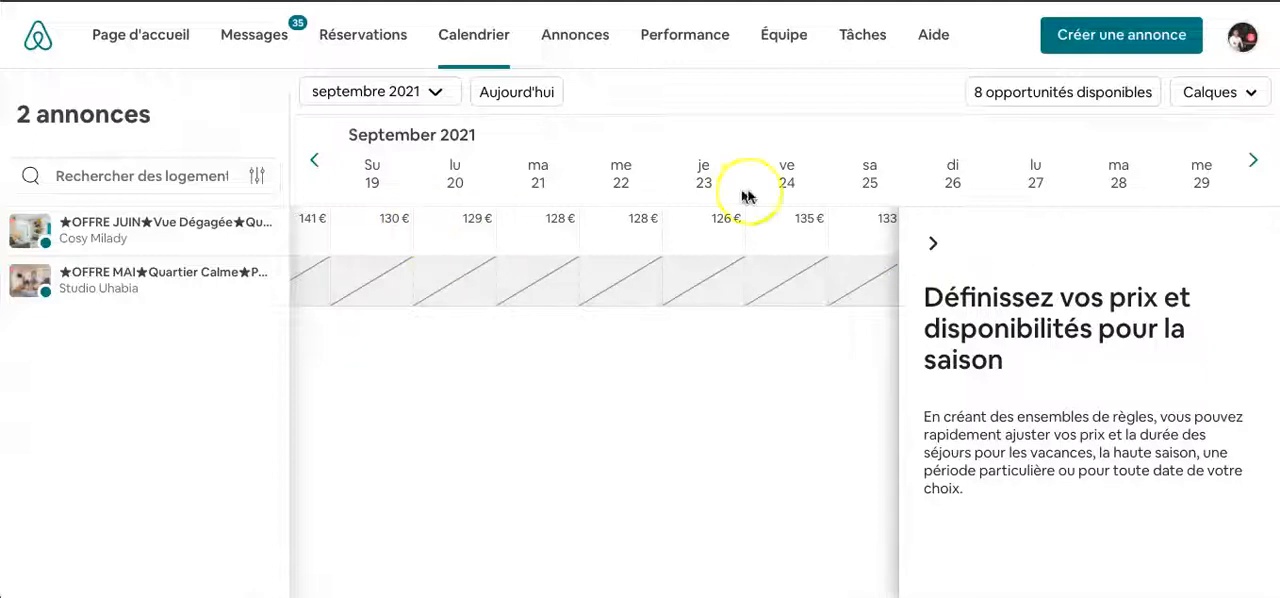
pyautogui.click(935, 243)
pyautogui.click(435, 243)
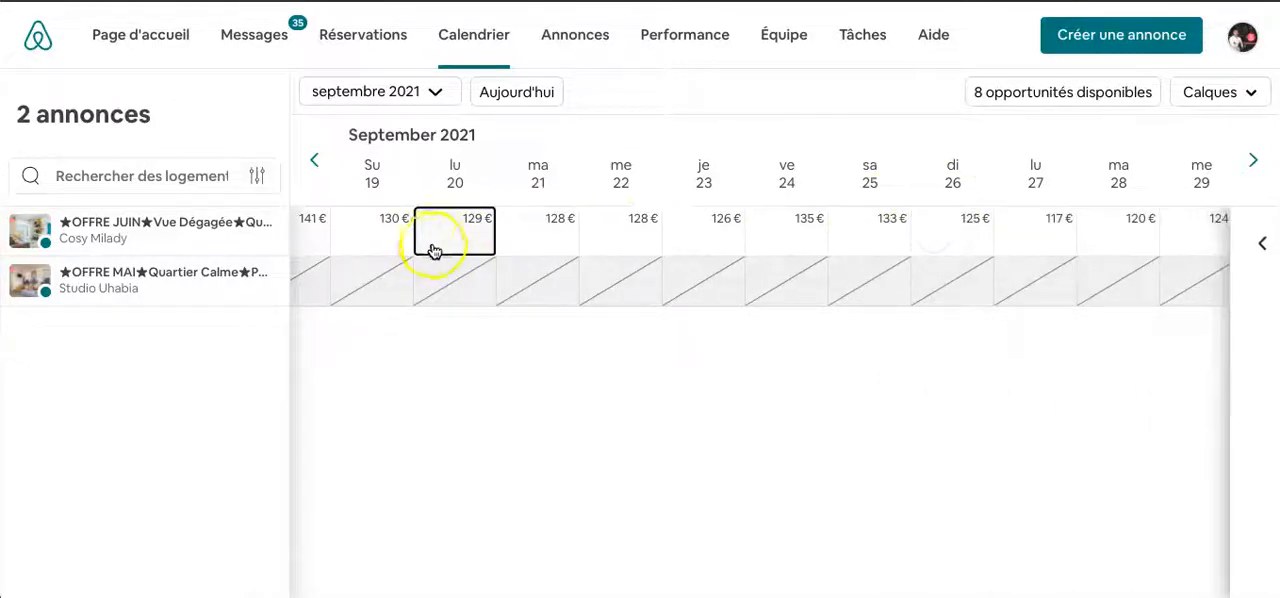
pyautogui.moveTo(445, 241); pyautogui.dragTo(1045, 228)
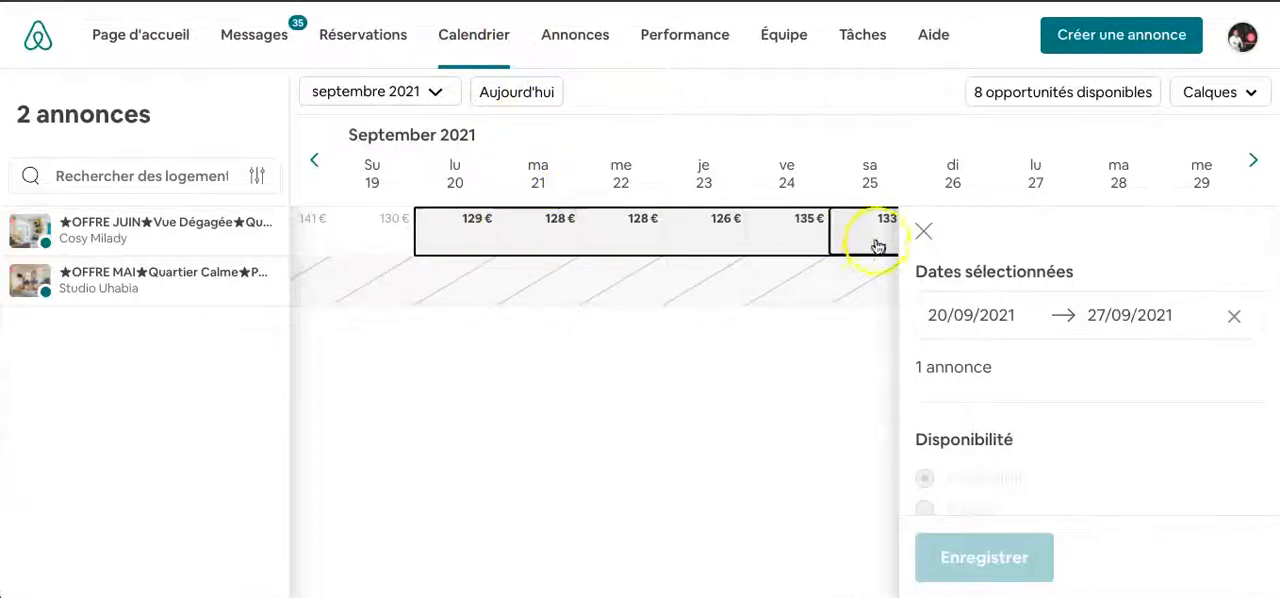
# - Review the availability and nightly price options for the selected dates, and start creating a new rule set
pyautogui.scroll(-1, 963, 393)
pyautogui.scroll(1, 963, 394)
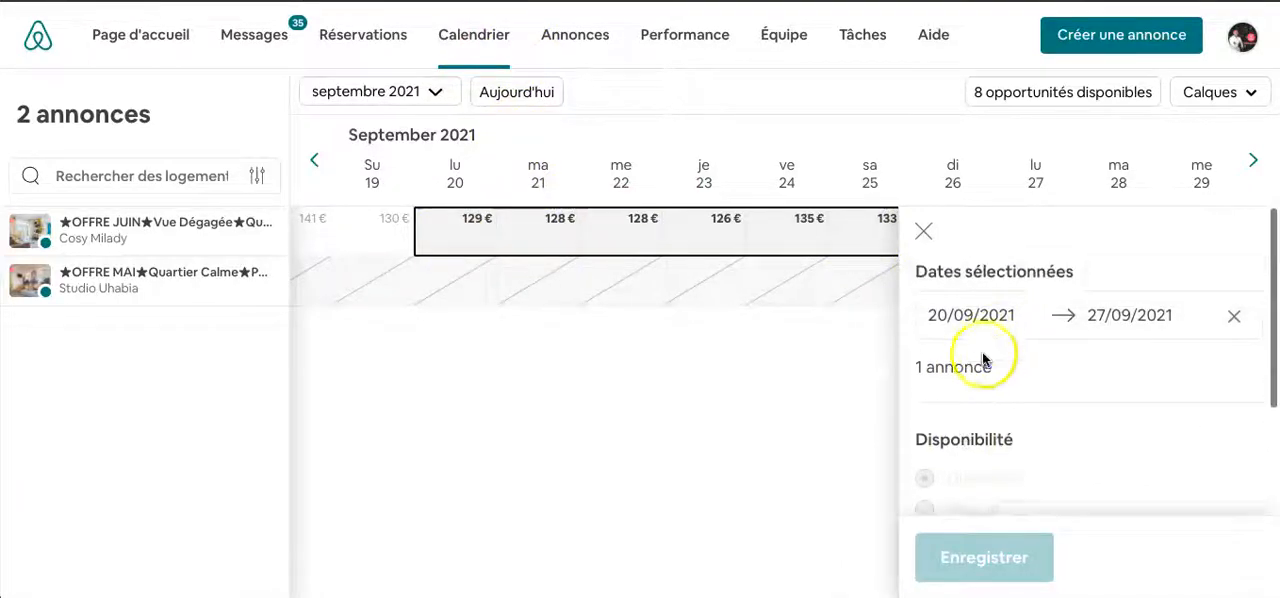
pyautogui.scroll(-3, 1014, 400)
pyautogui.scroll(-2, 1014, 400)
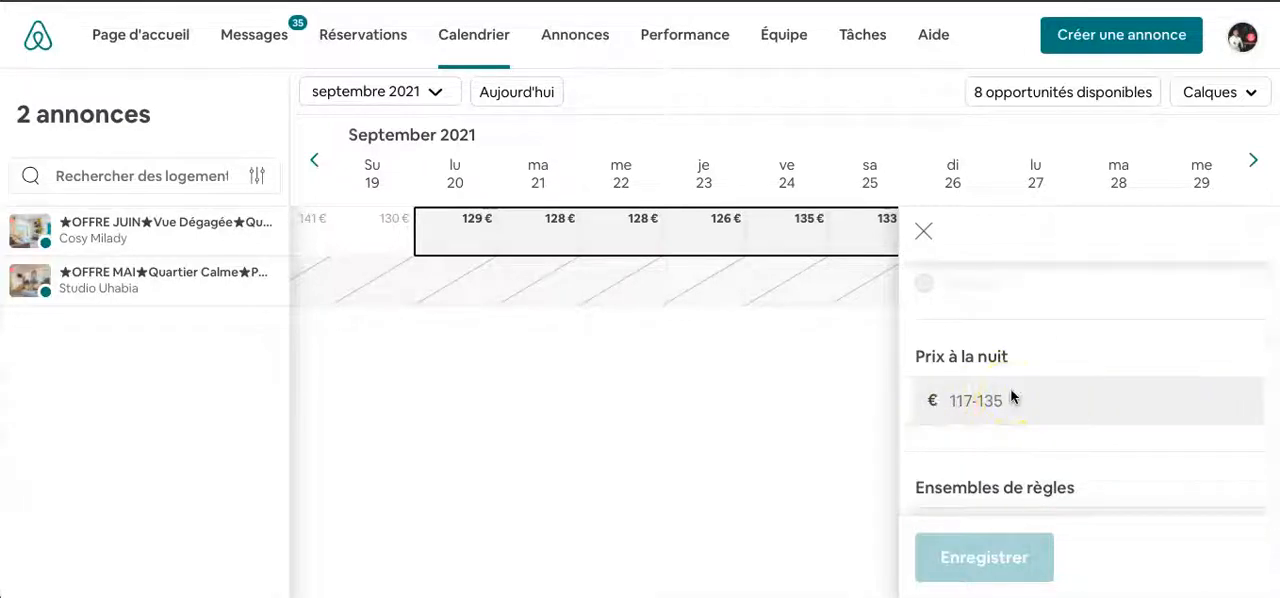
pyautogui.scroll(-3, 1012, 397)
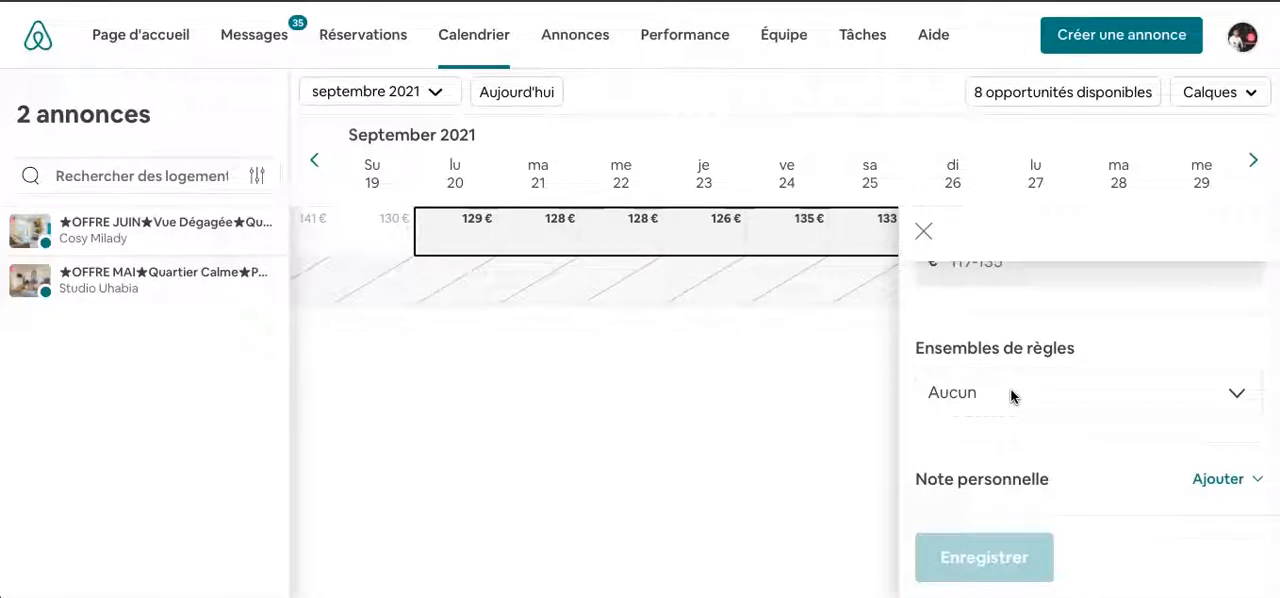
pyautogui.click(1011, 395)
pyautogui.click(1016, 414)
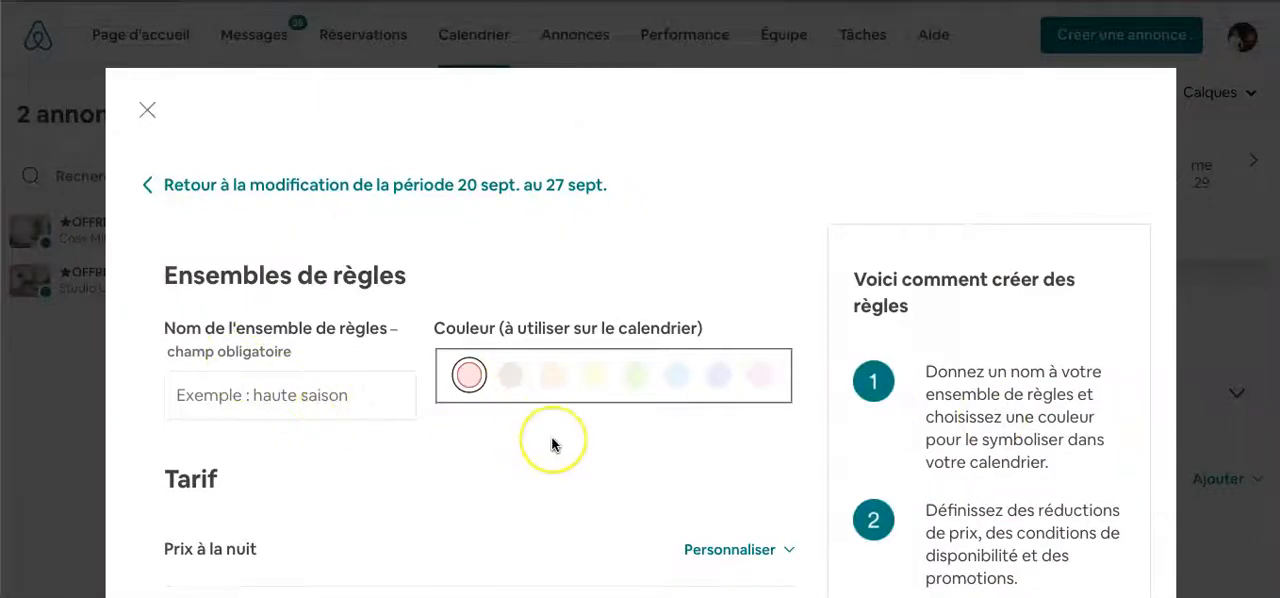
# - Examine the rule set's Tarif options, including the percentage adjustment under Prix à la nuit
pyautogui.scroll(-3, 552, 444)
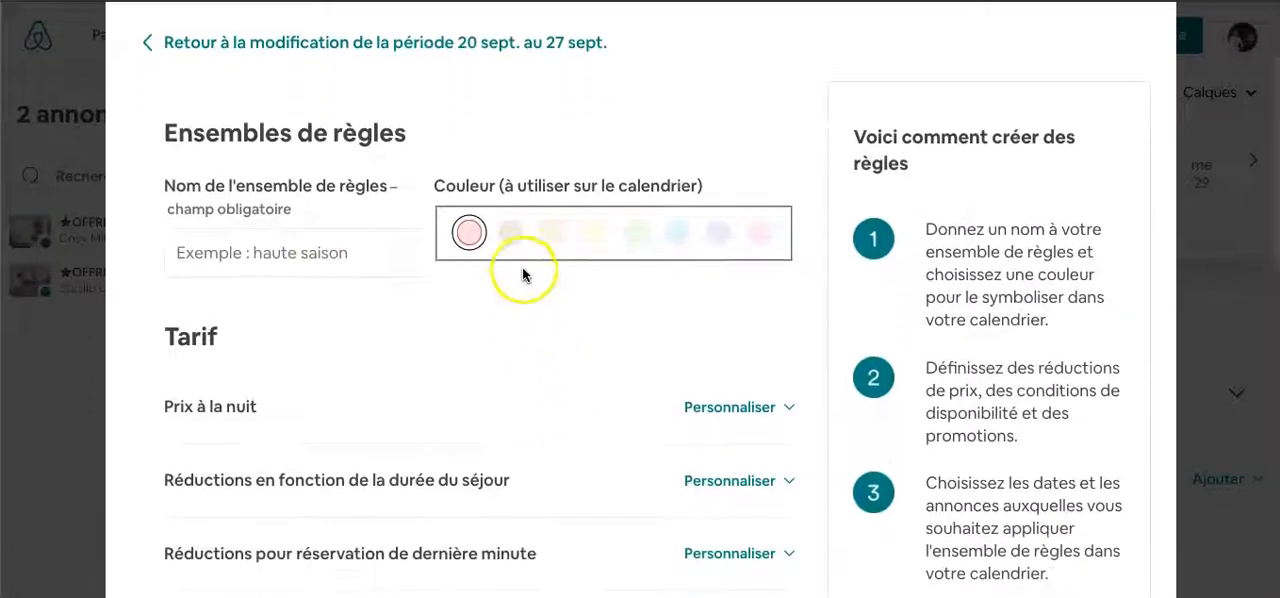
pyautogui.scroll(-3, 571, 366)
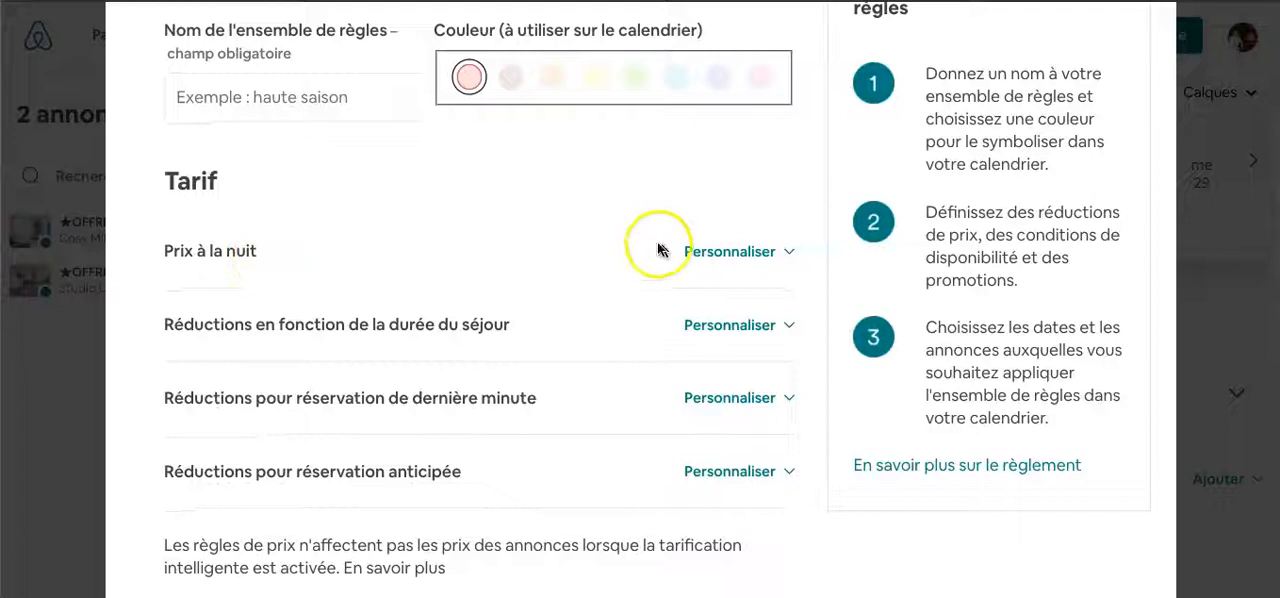
pyautogui.click(689, 253)
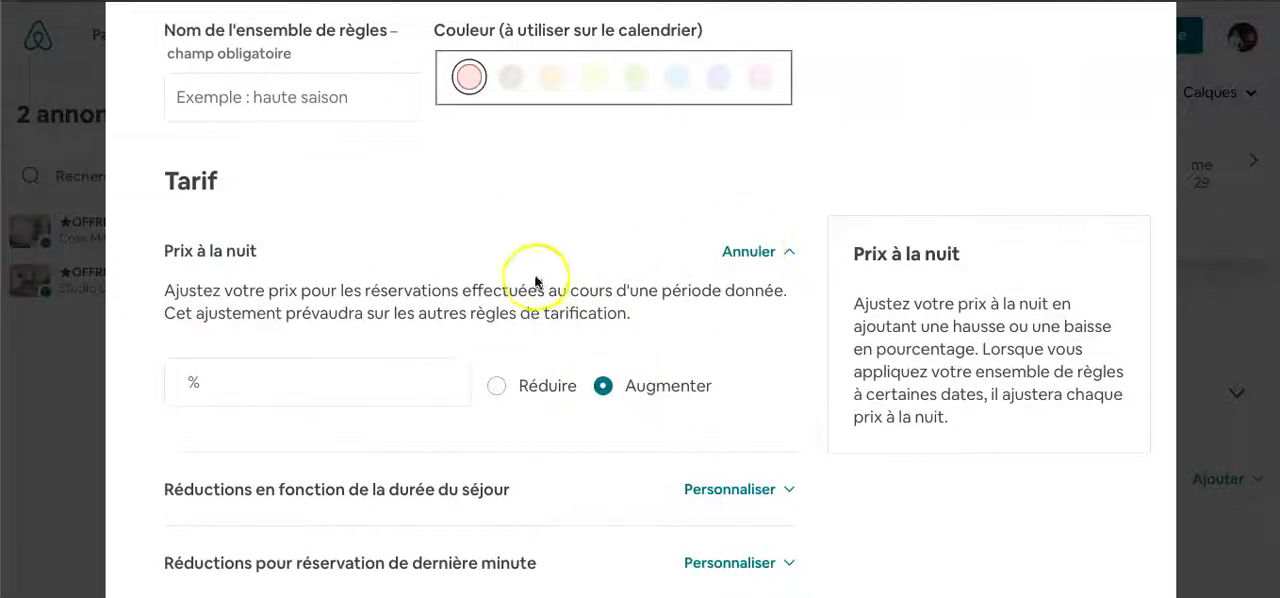
pyautogui.click(757, 251)
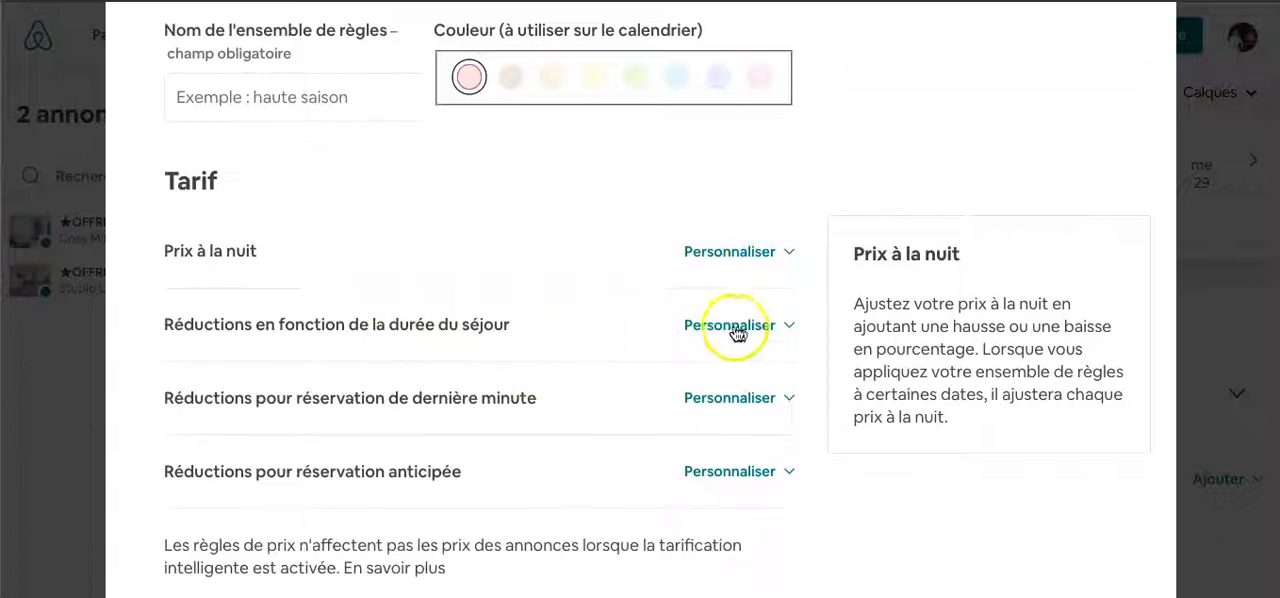
# - Customize the length-of-stay discounts by adding a discount entry for 3 nuits
pyautogui.click(755, 332)
pyautogui.scroll(-2, 451, 391)
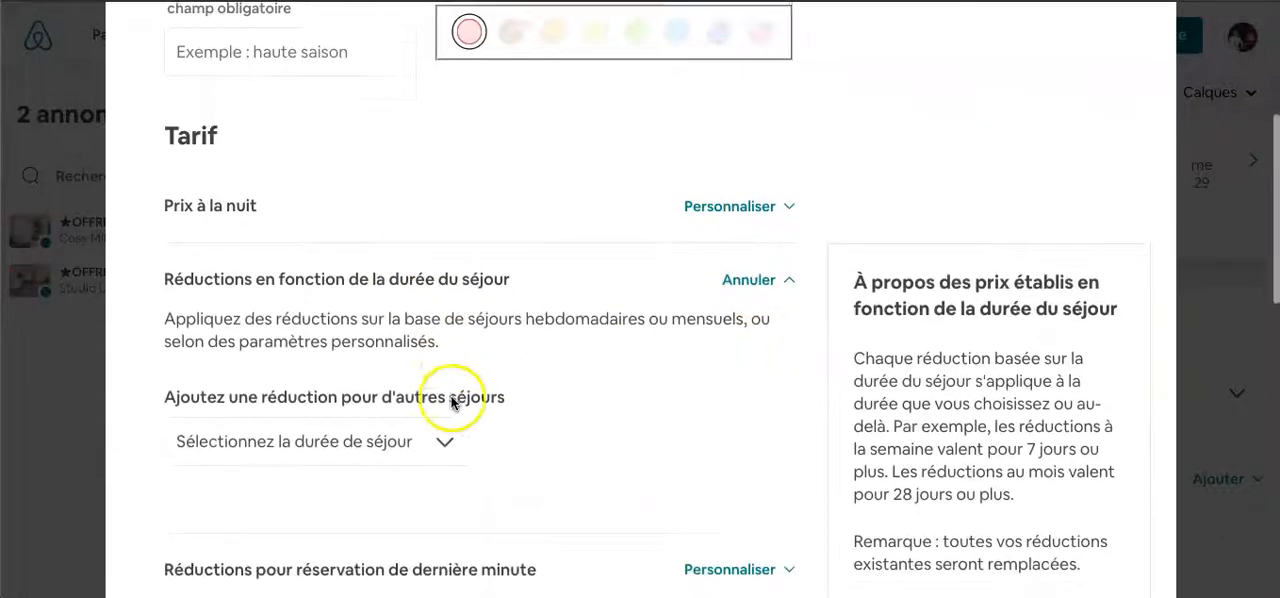
pyautogui.click(438, 331)
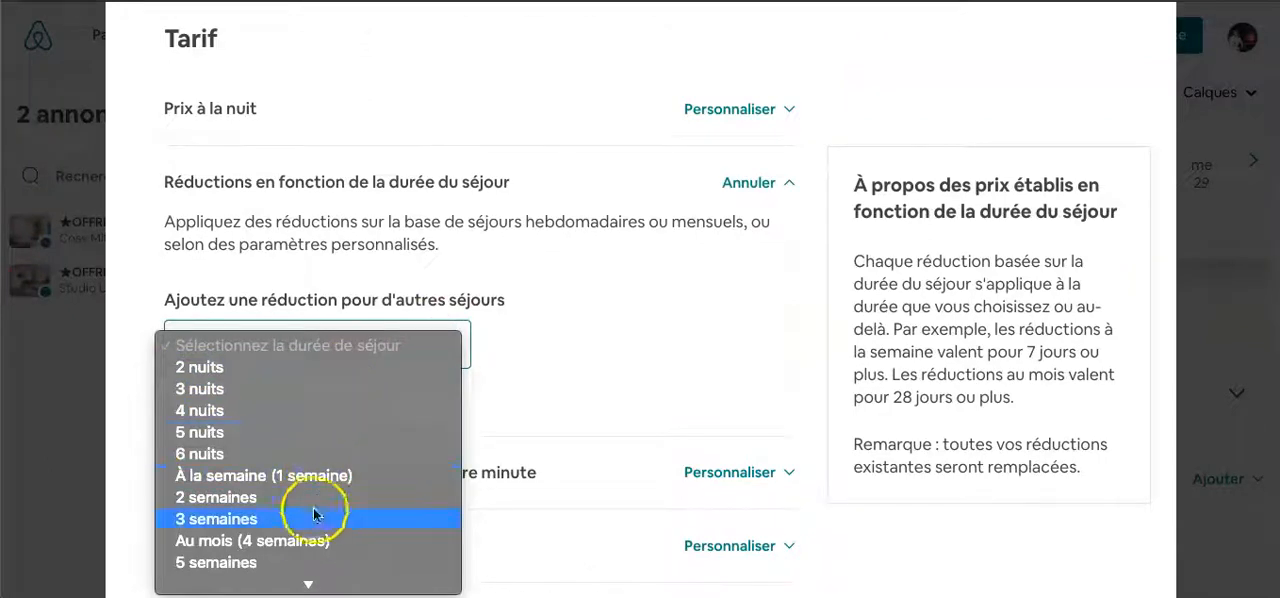
pyautogui.click(641, 323)
pyautogui.click(437, 335)
pyautogui.click(357, 385)
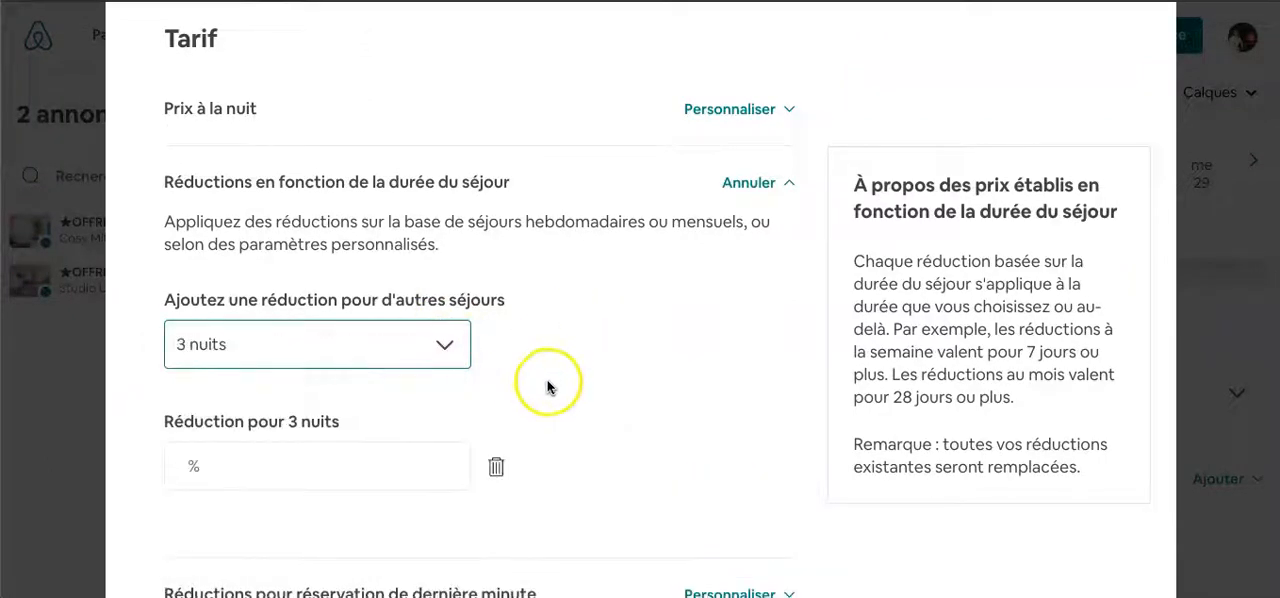
# - Delete the 3 nuits discount entry and cancel the length-of-stay discount customization
pyautogui.scroll(-1, 300, 470)
pyautogui.scroll(1, 304, 477)
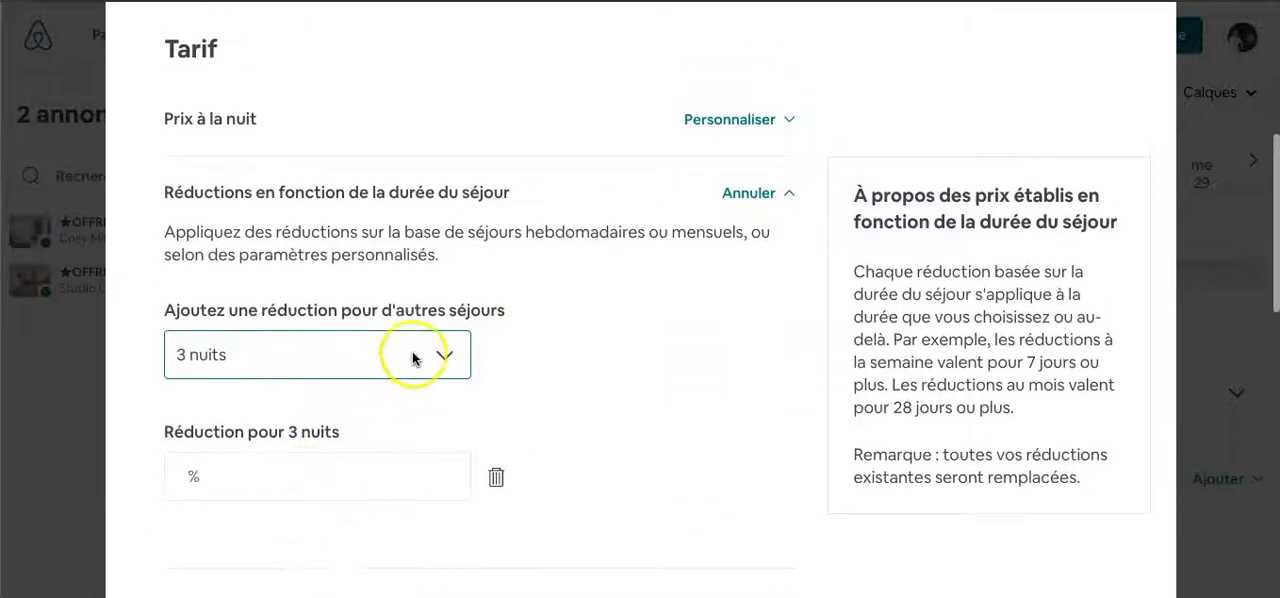
pyautogui.click(496, 474)
pyautogui.click(446, 362)
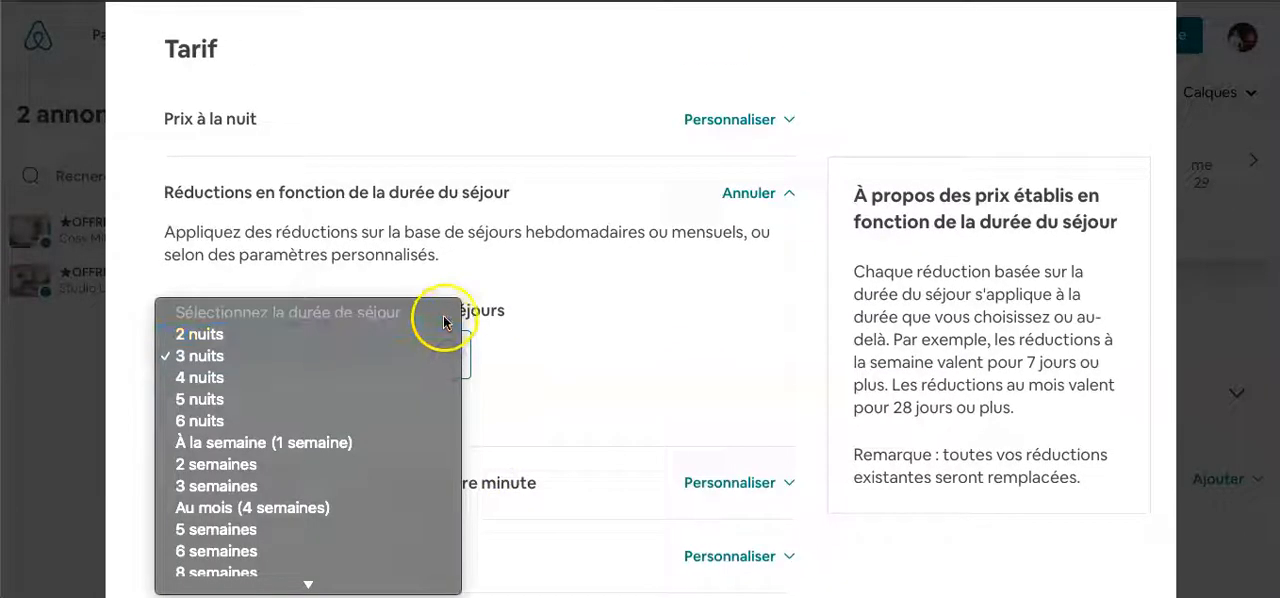
pyautogui.click(758, 196)
pyautogui.click(758, 196)
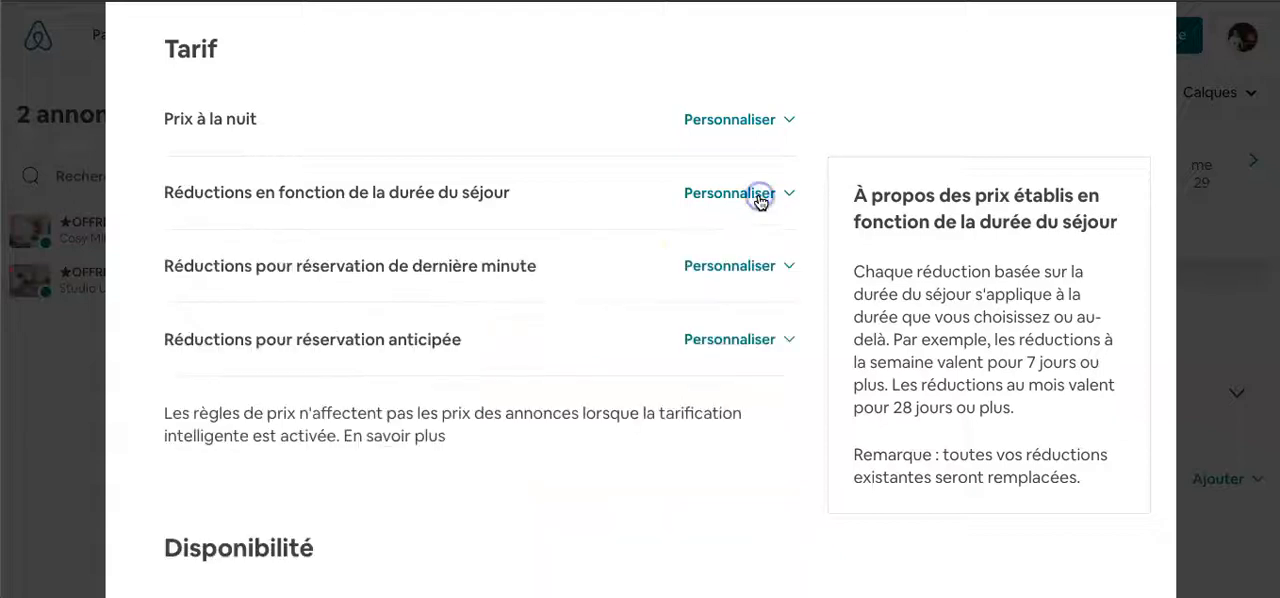
# - Try adding a last-minute booking discount entry to the rule set, delete it, and cancel the Réductions pour réservation de dernière minute customization
pyautogui.click(695, 265)
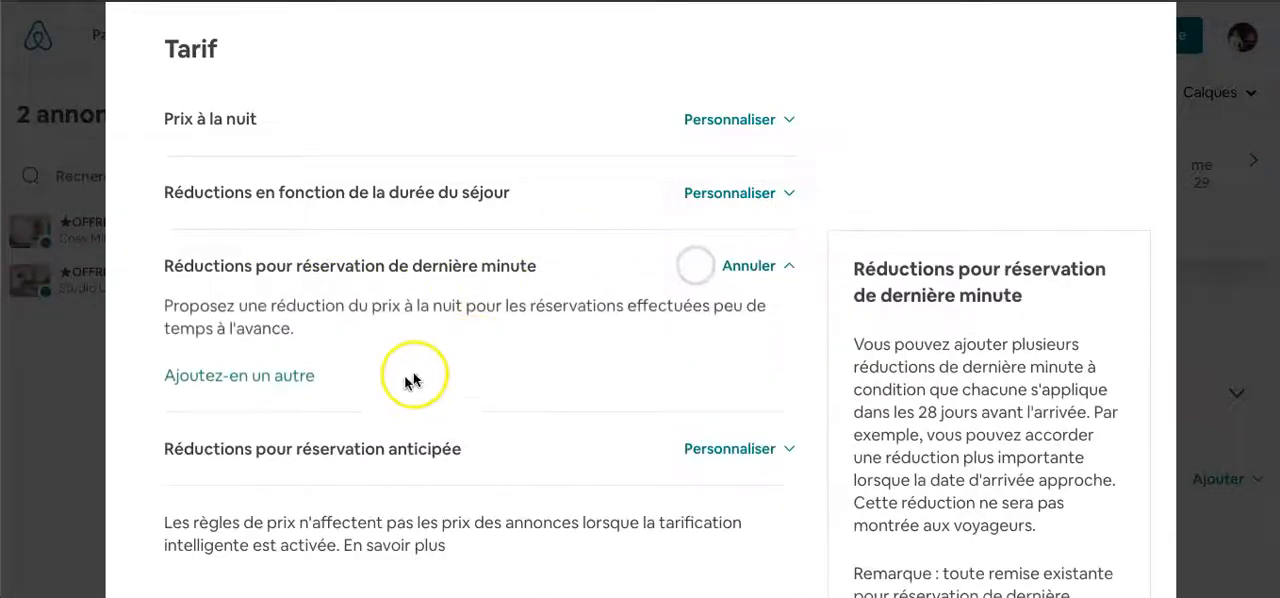
pyautogui.click(763, 270)
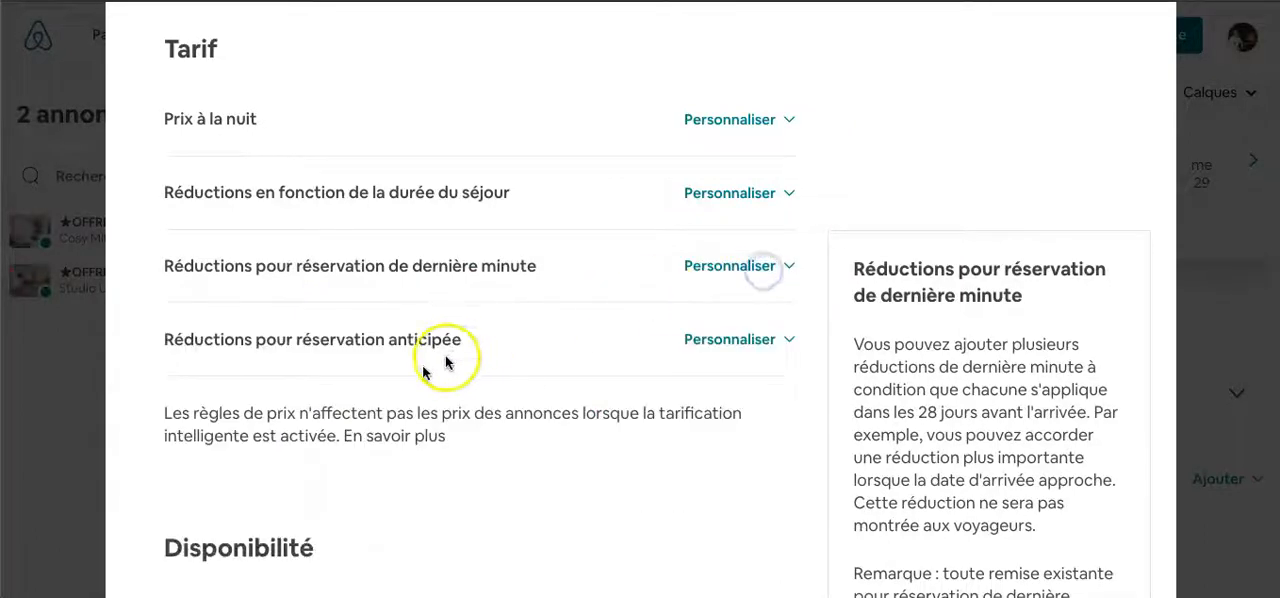
pyautogui.click(775, 268)
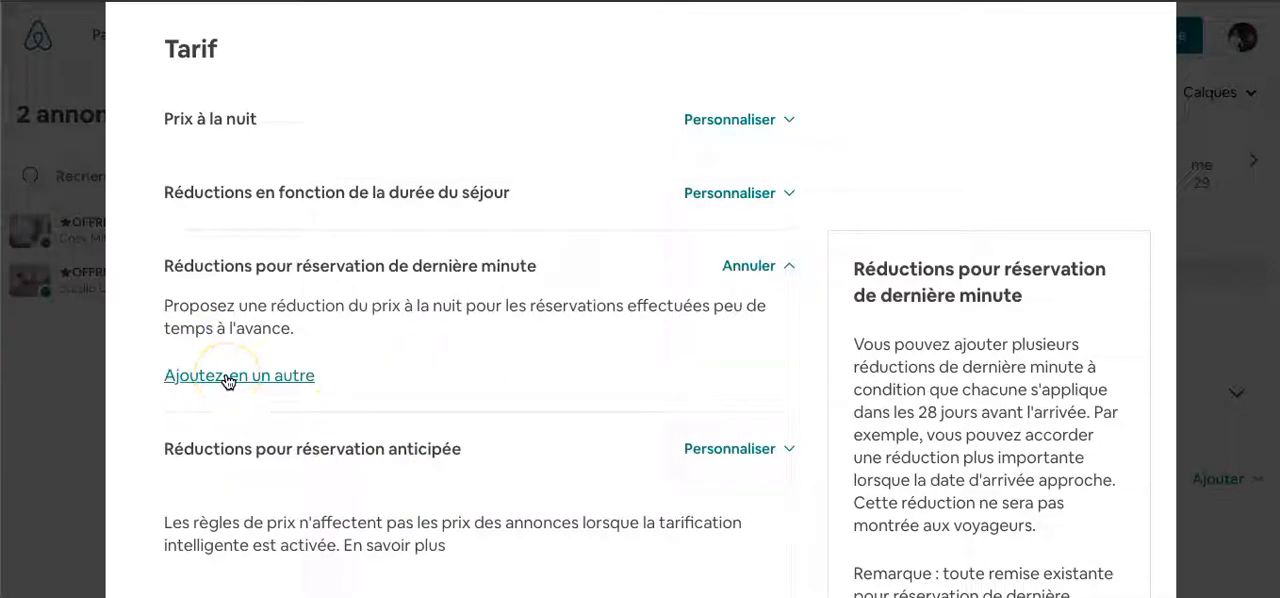
pyautogui.click(227, 377)
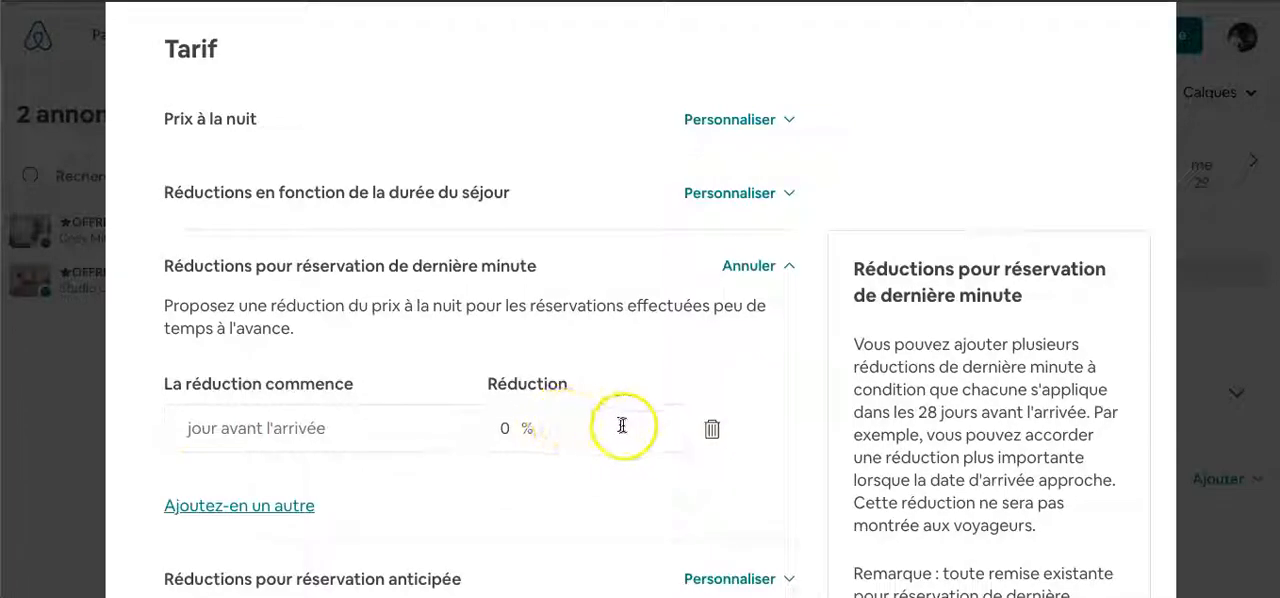
pyautogui.click(700, 437)
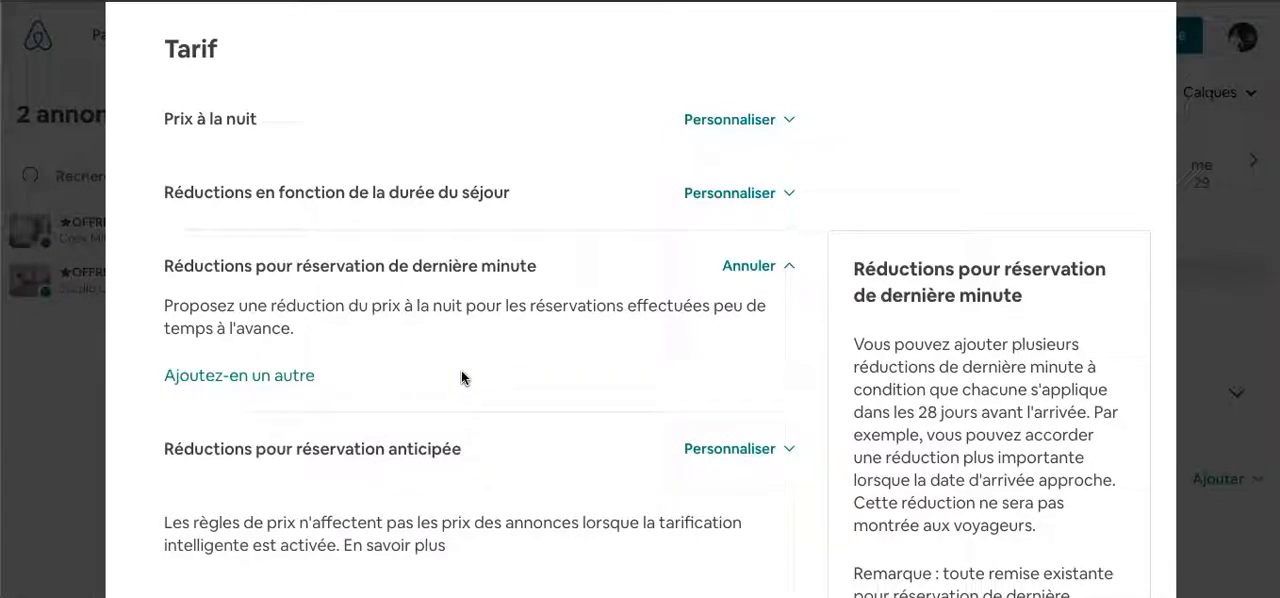
pyautogui.click(750, 266)
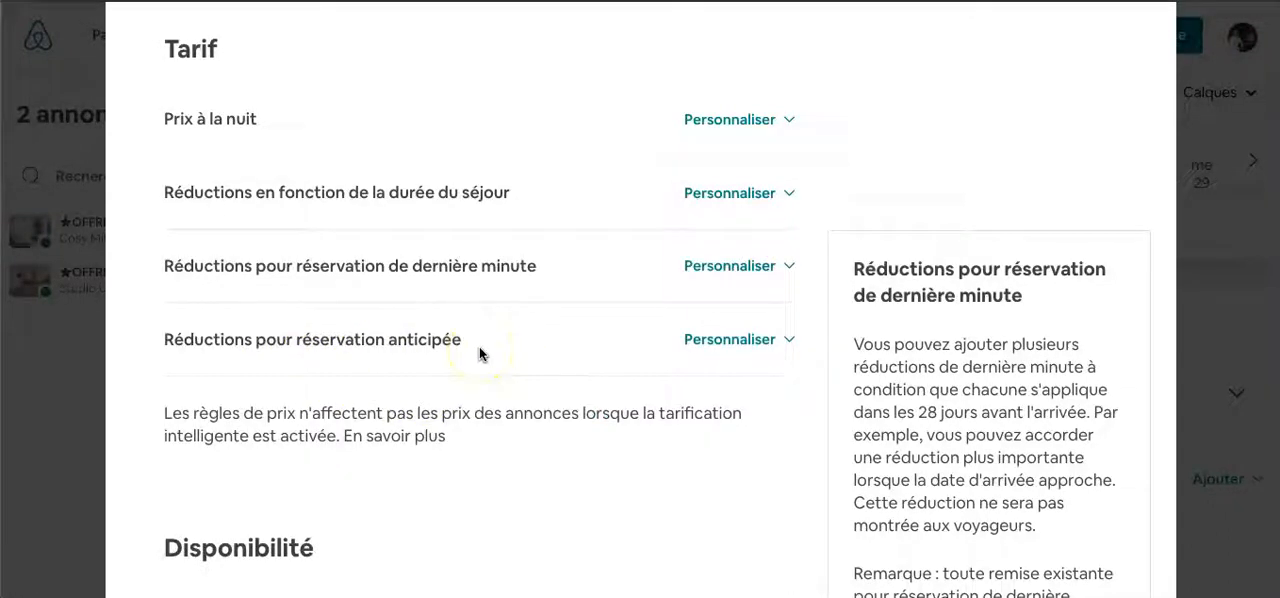
# - Examine the Réductions pour réservation anticipée options and the note about pricing rules and tarification intelligente, leaving the discount uncustomized
pyautogui.click(705, 350)
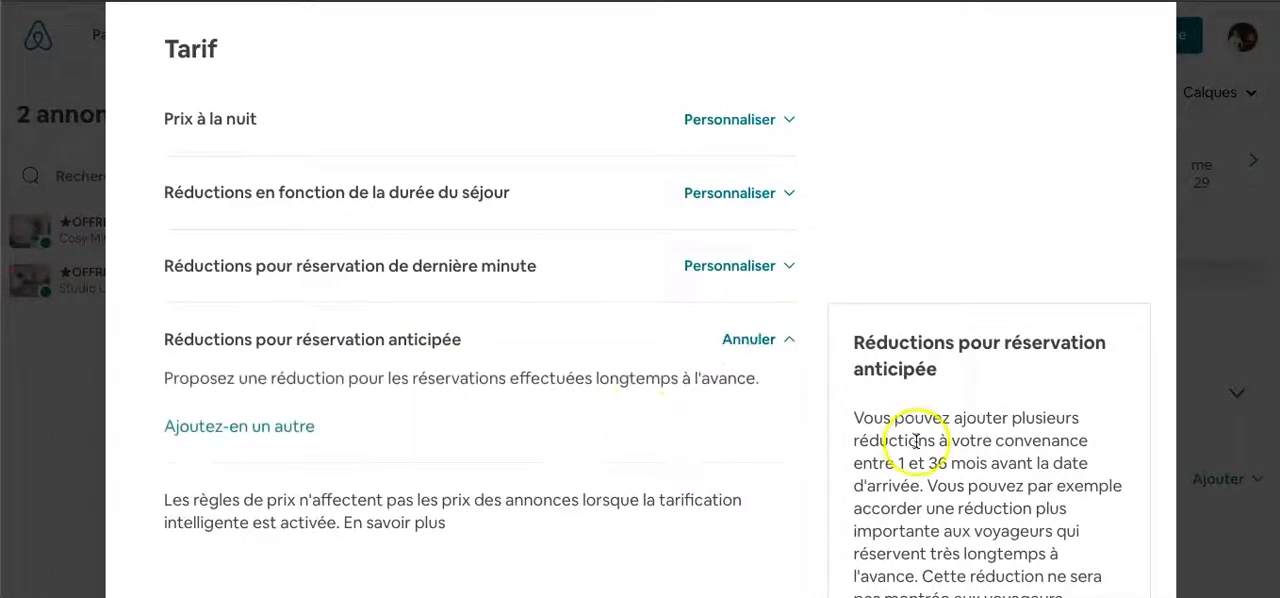
pyautogui.scroll(-1, 916, 445)
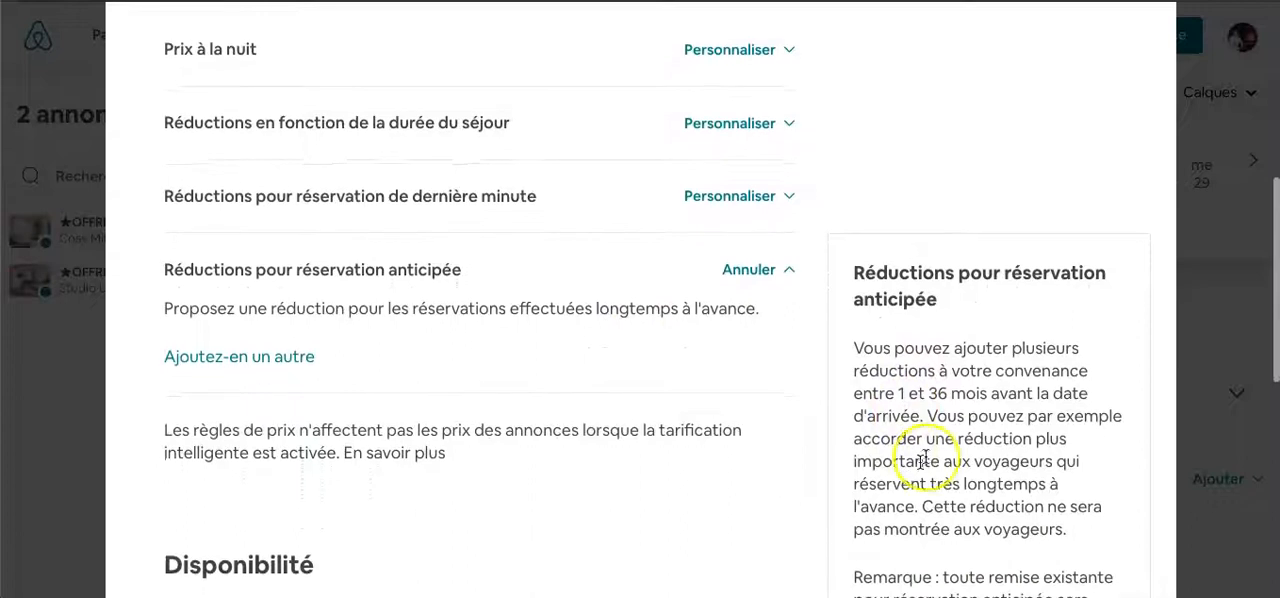
pyautogui.click(748, 270)
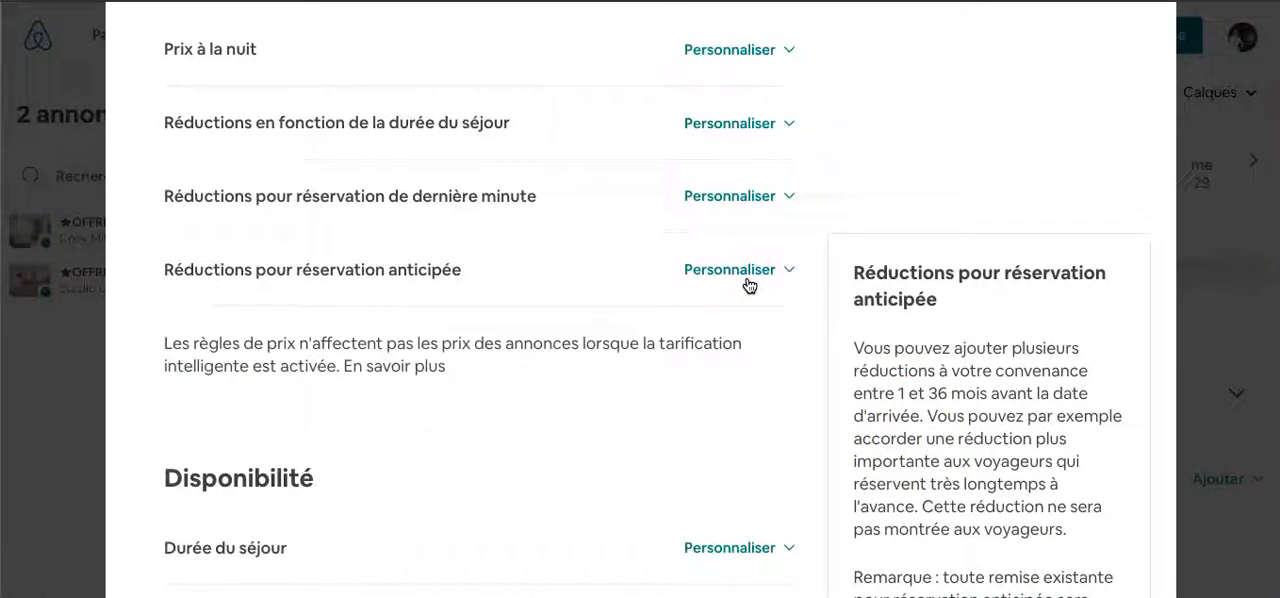
pyautogui.scroll(-1, 497, 386)
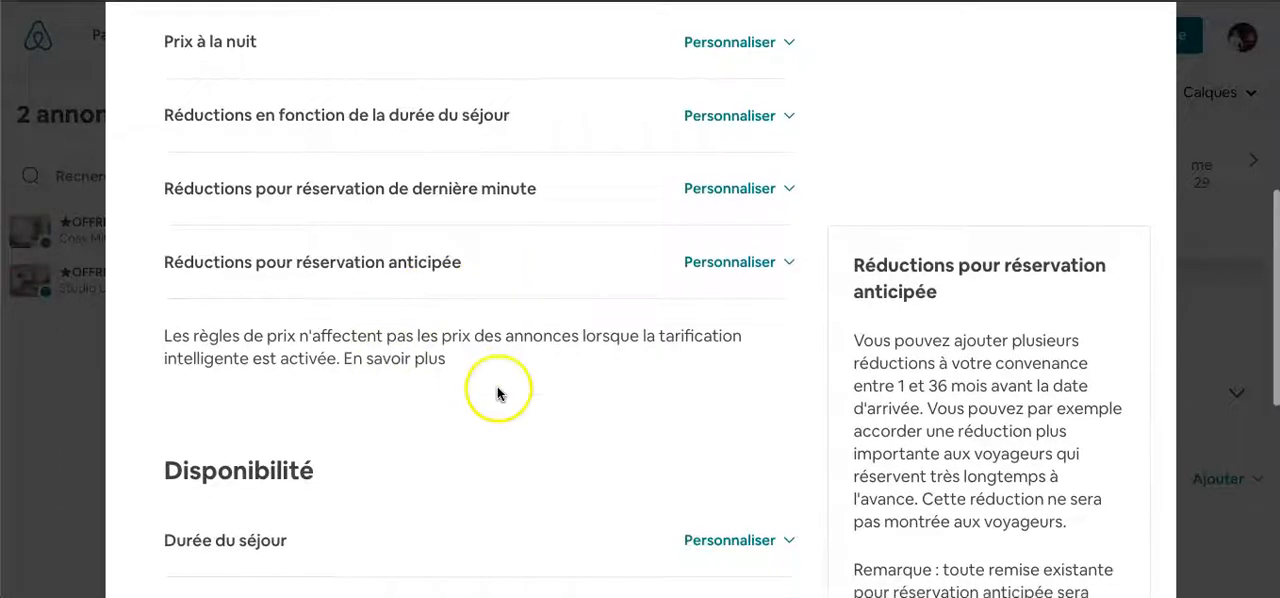
pyautogui.scroll(-1, 300, 350)
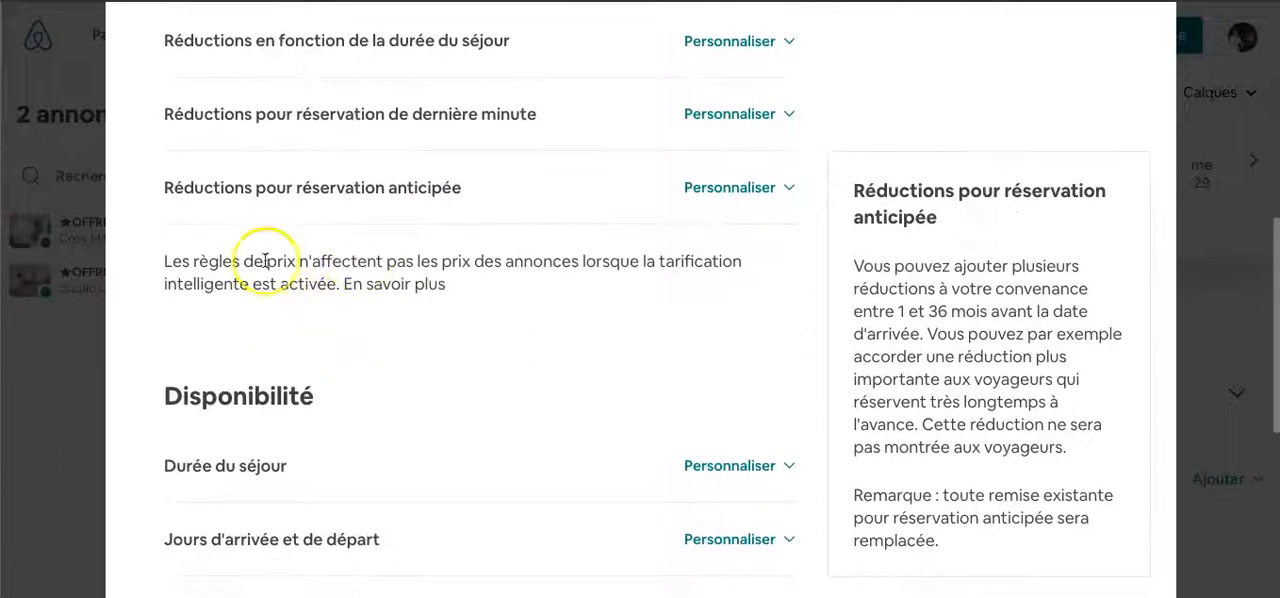
pyautogui.moveTo(164, 262); pyautogui.dragTo(355, 285)
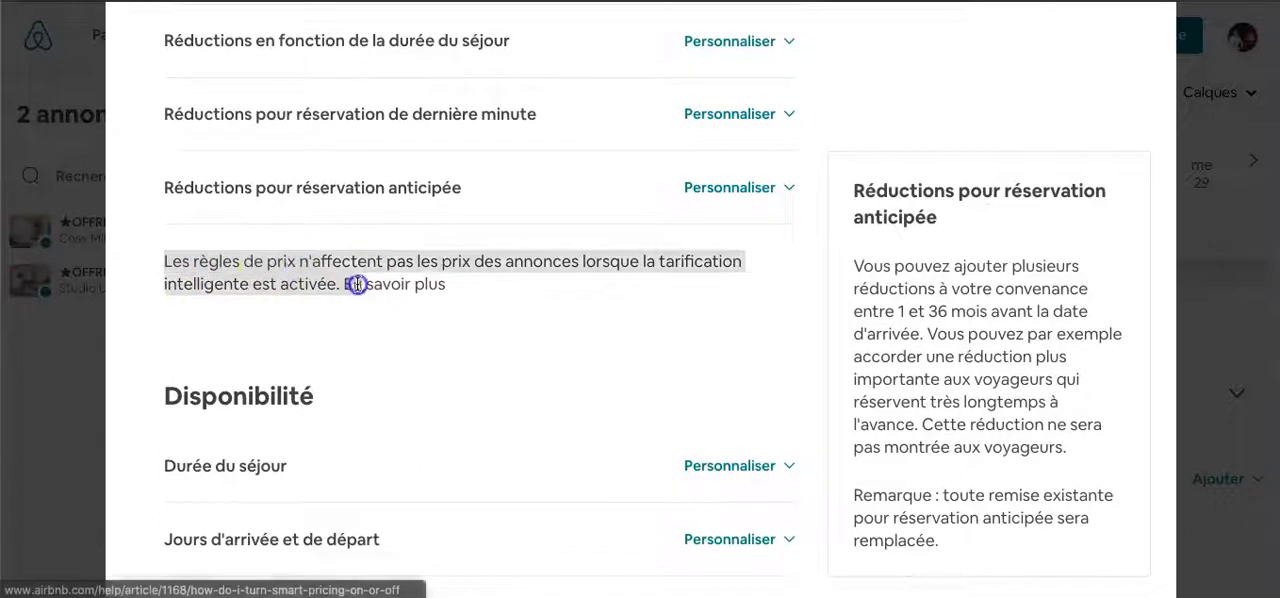
pyautogui.click(414, 340)
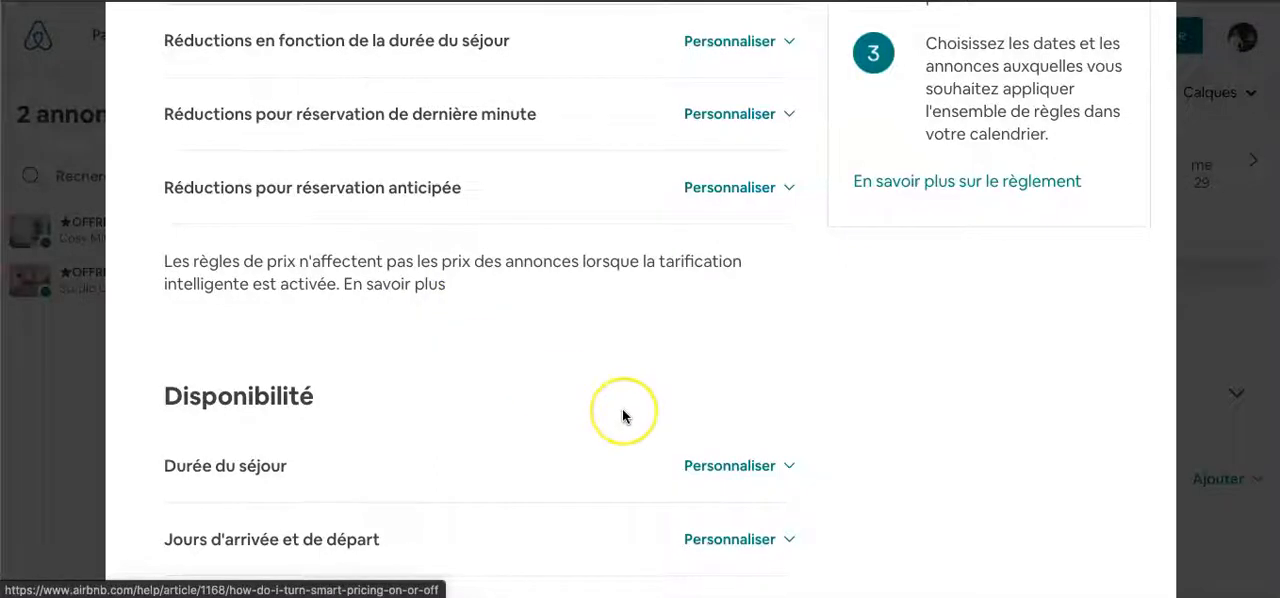
# - Examine the Durée du séjour options, enabling the minimum stay per arrival day to review its weekday fields and disabling it again
pyautogui.scroll(-3, 622, 412)
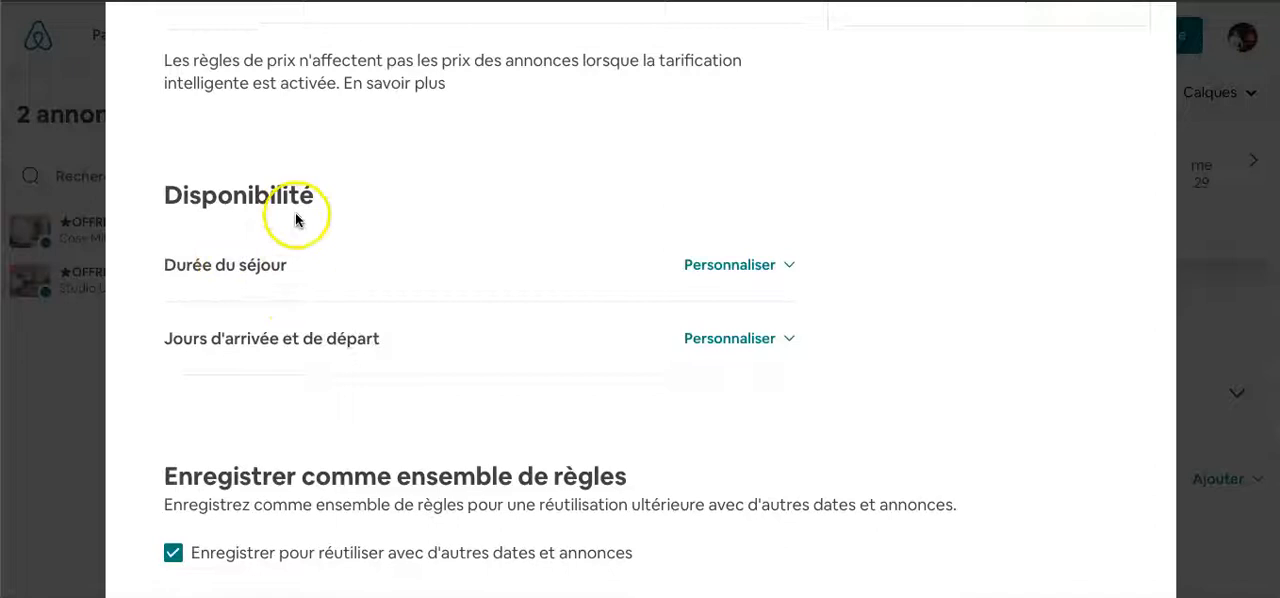
pyautogui.scroll(-1, 683, 276)
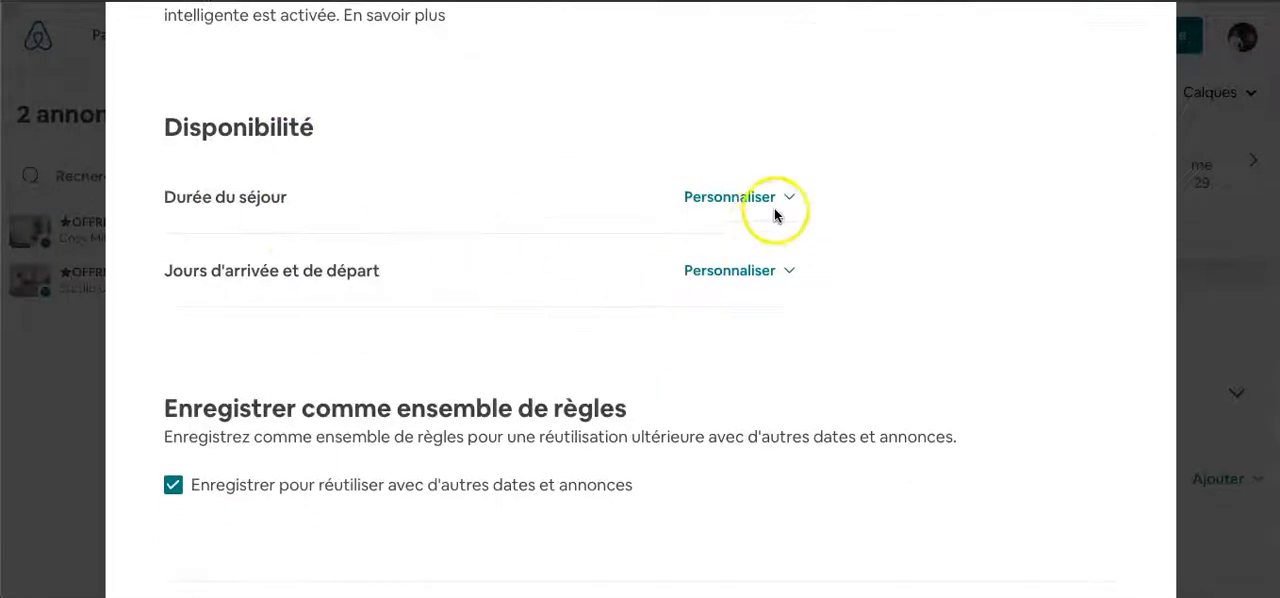
pyautogui.click(764, 200)
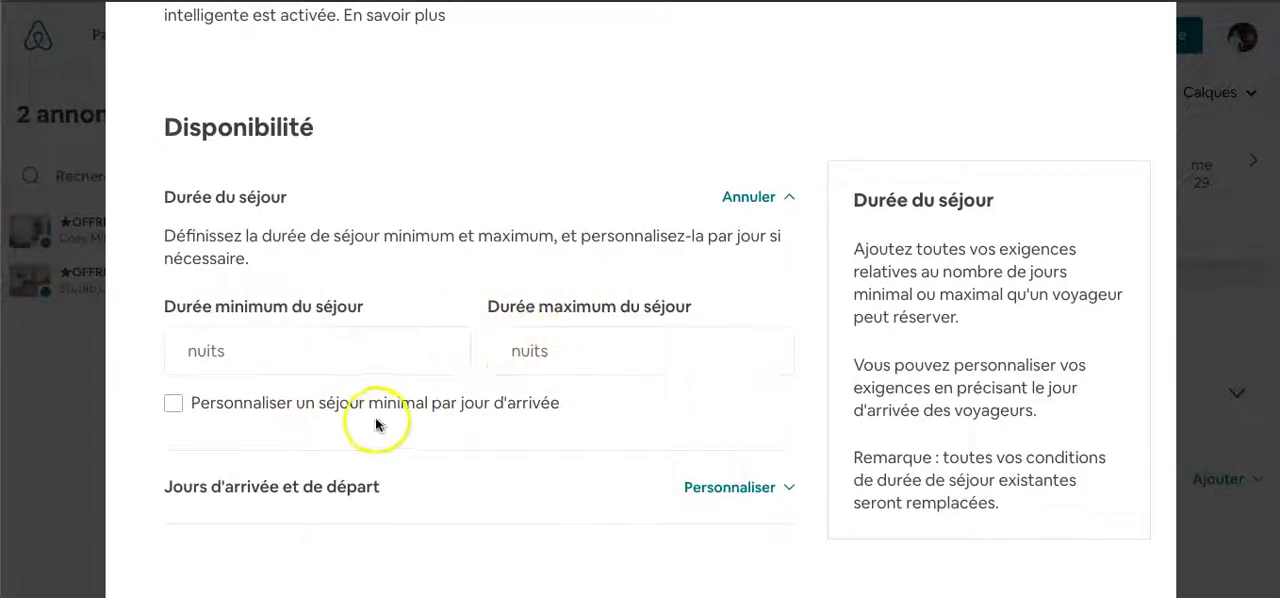
pyautogui.click(287, 412)
pyautogui.scroll(-1, 414, 420)
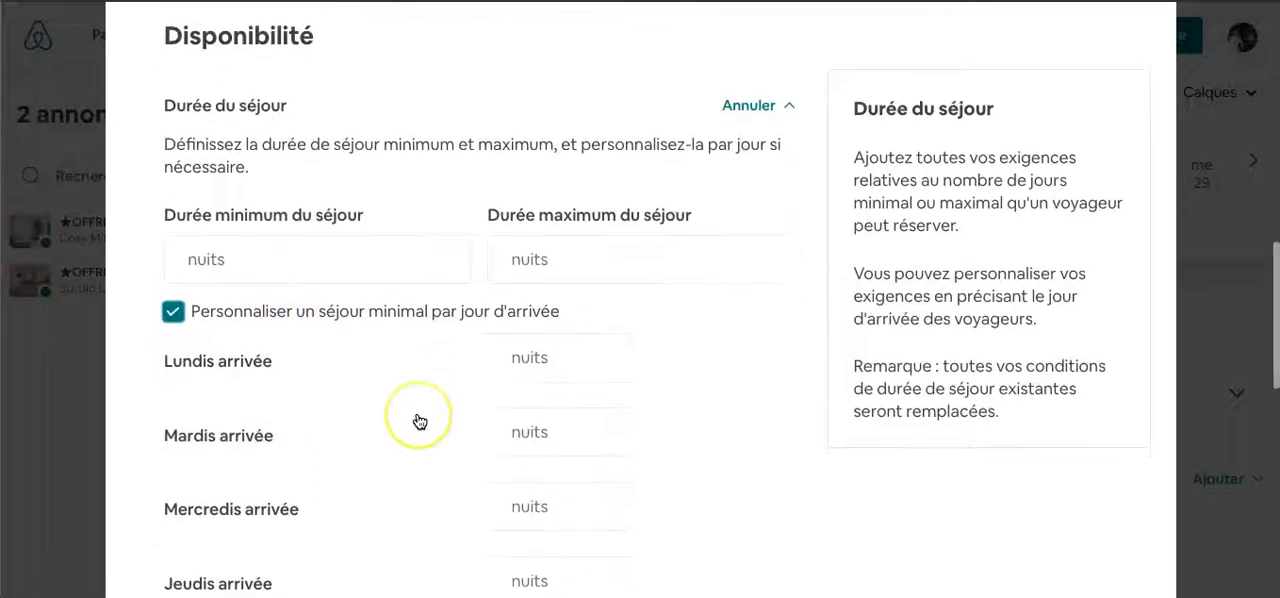
pyautogui.scroll(-1, 410, 352)
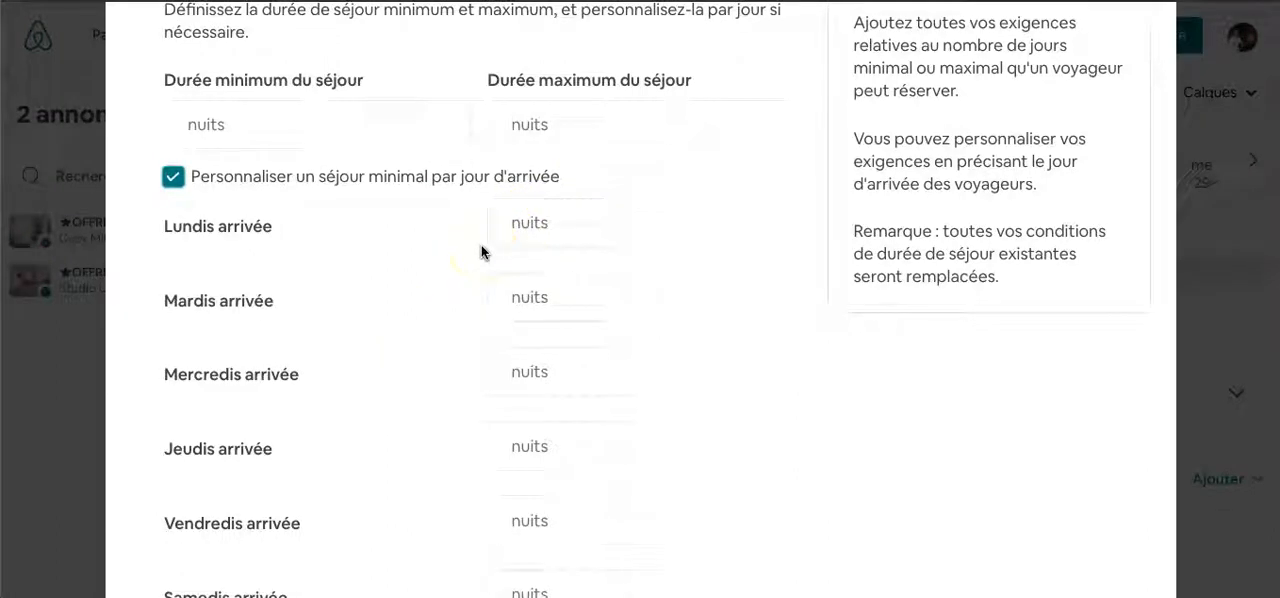
pyautogui.scroll(-1, 563, 350)
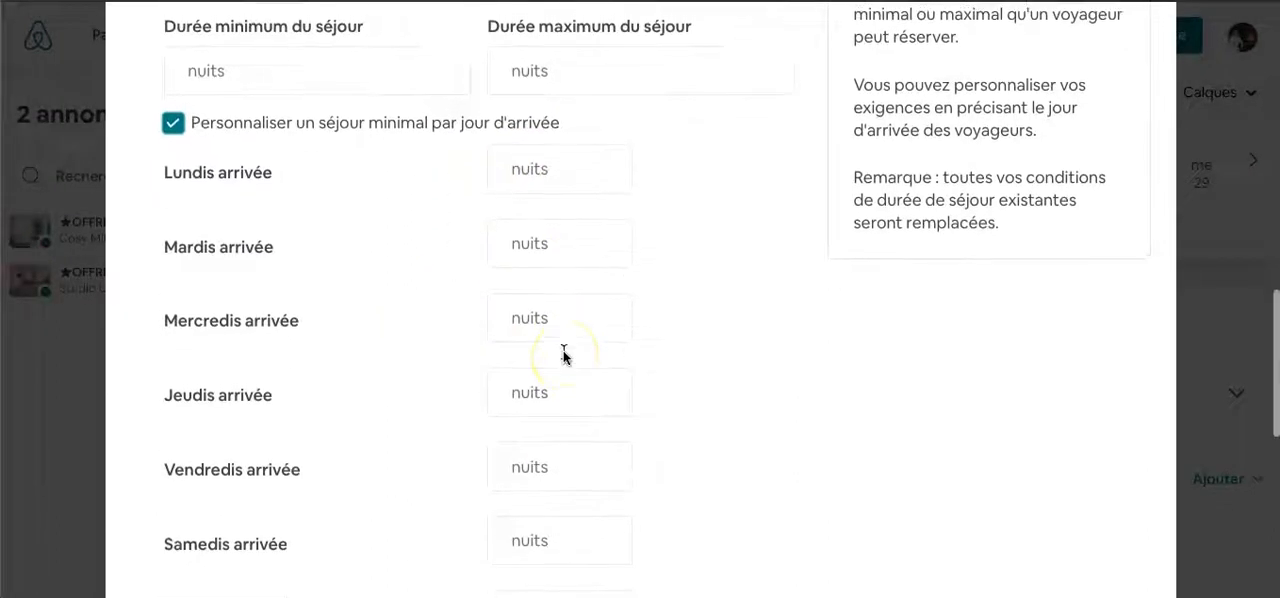
pyautogui.scroll(1, 563, 355)
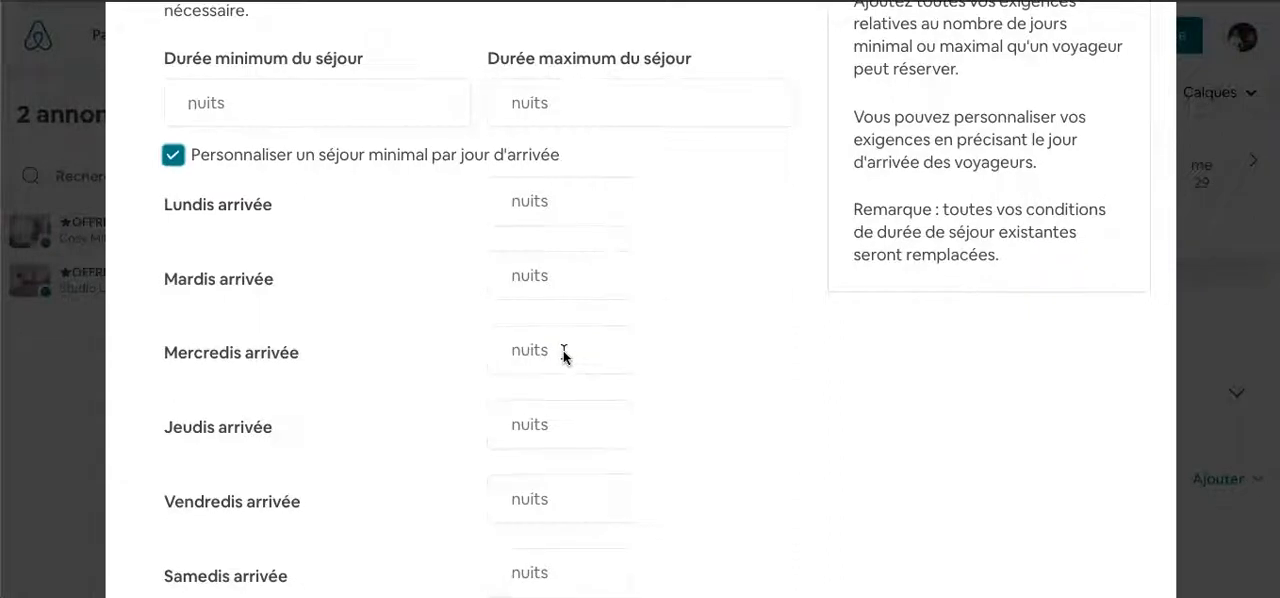
pyautogui.scroll(-1, 563, 355)
pyautogui.scroll(-2, 480, 520)
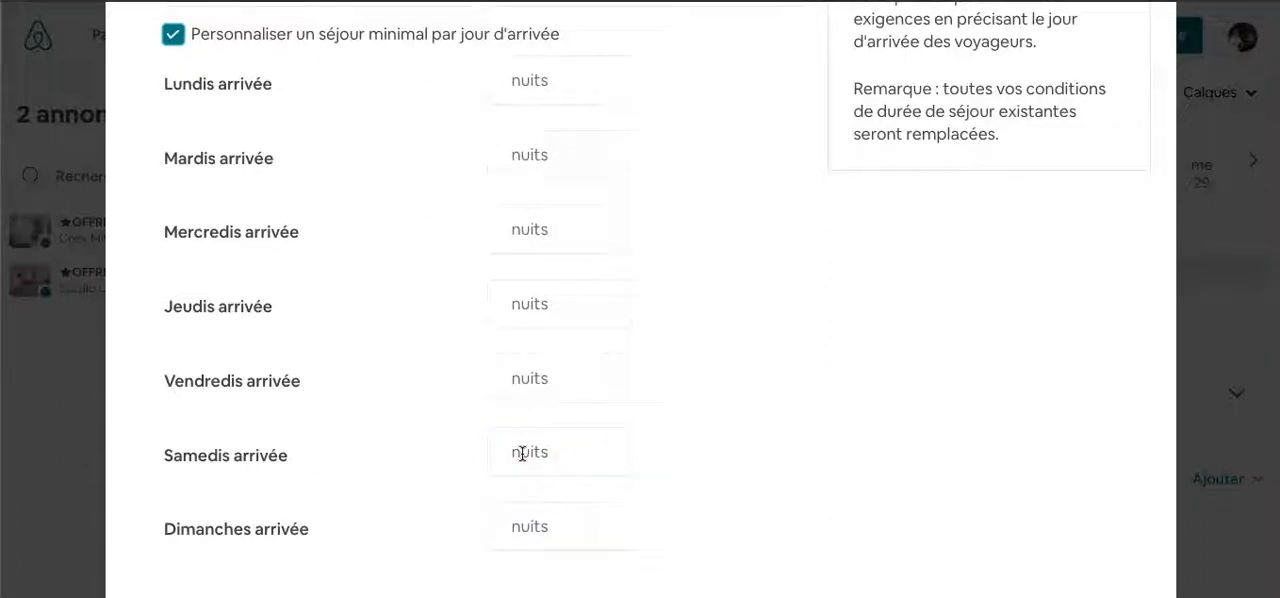
pyautogui.scroll(2, 401, 454)
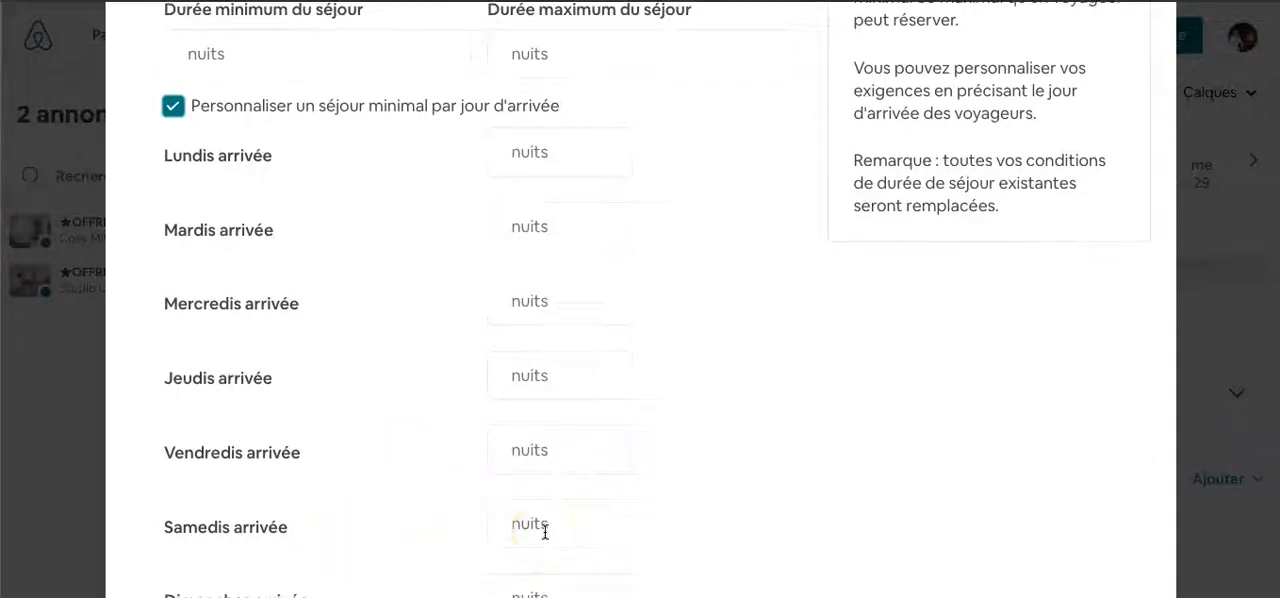
pyautogui.scroll(1, 545, 532)
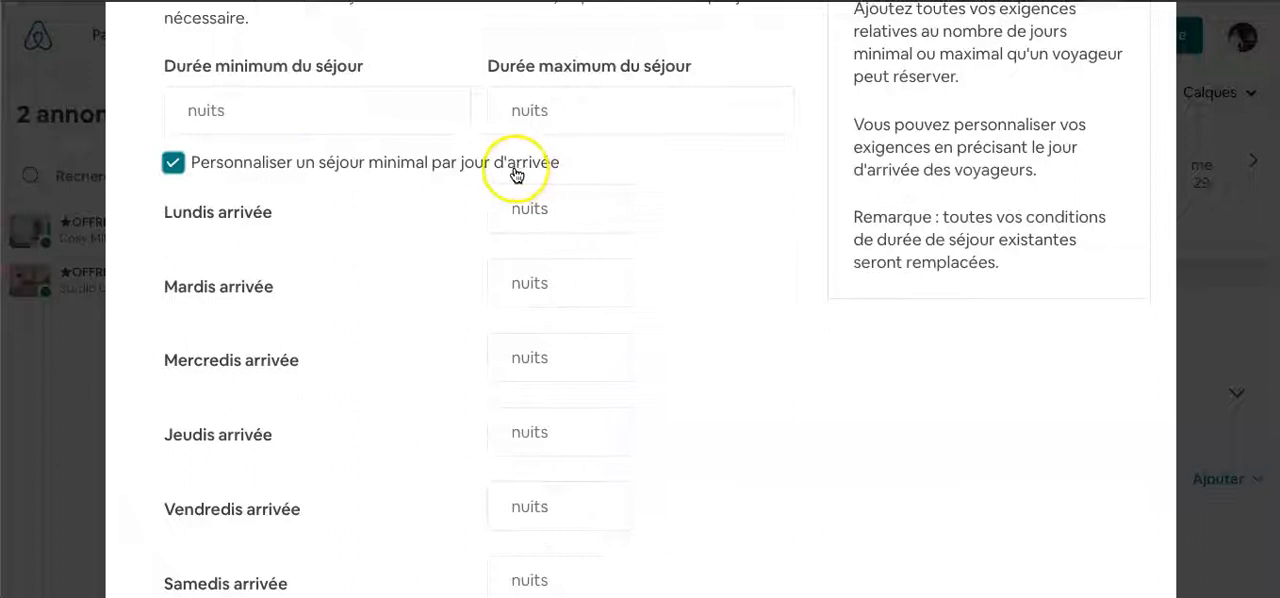
pyautogui.click(175, 165)
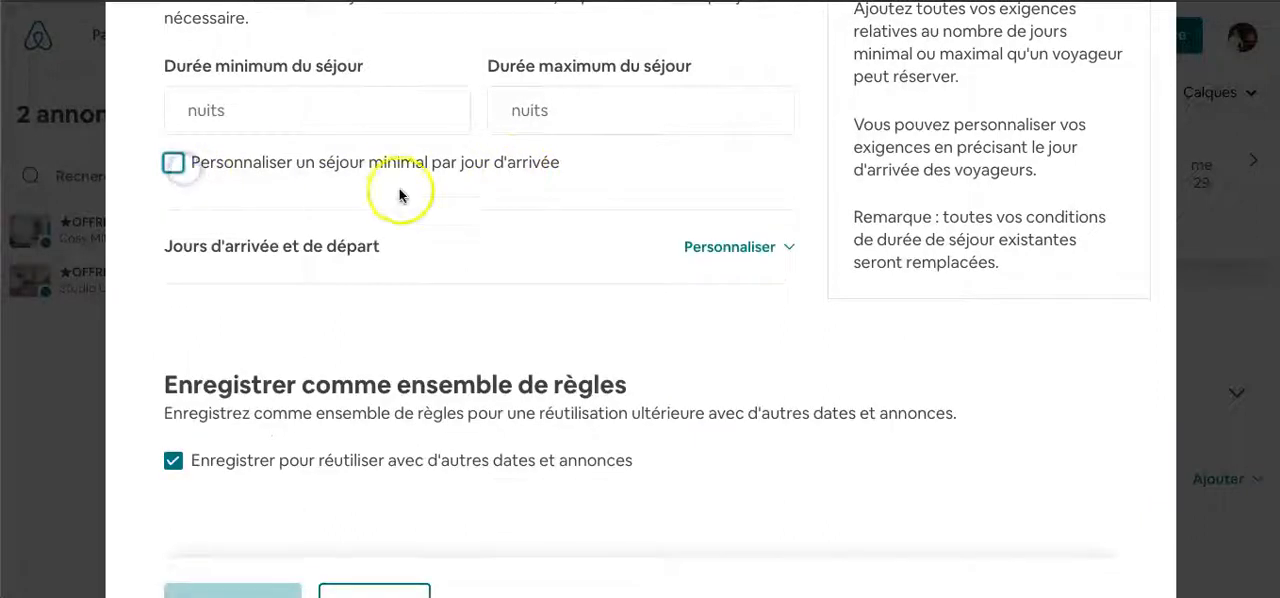
# - Review the Jours d'arrivée et de départ restrictions for each weekday and cancel their customization
pyautogui.click(702, 250)
pyautogui.scroll(-2, 381, 425)
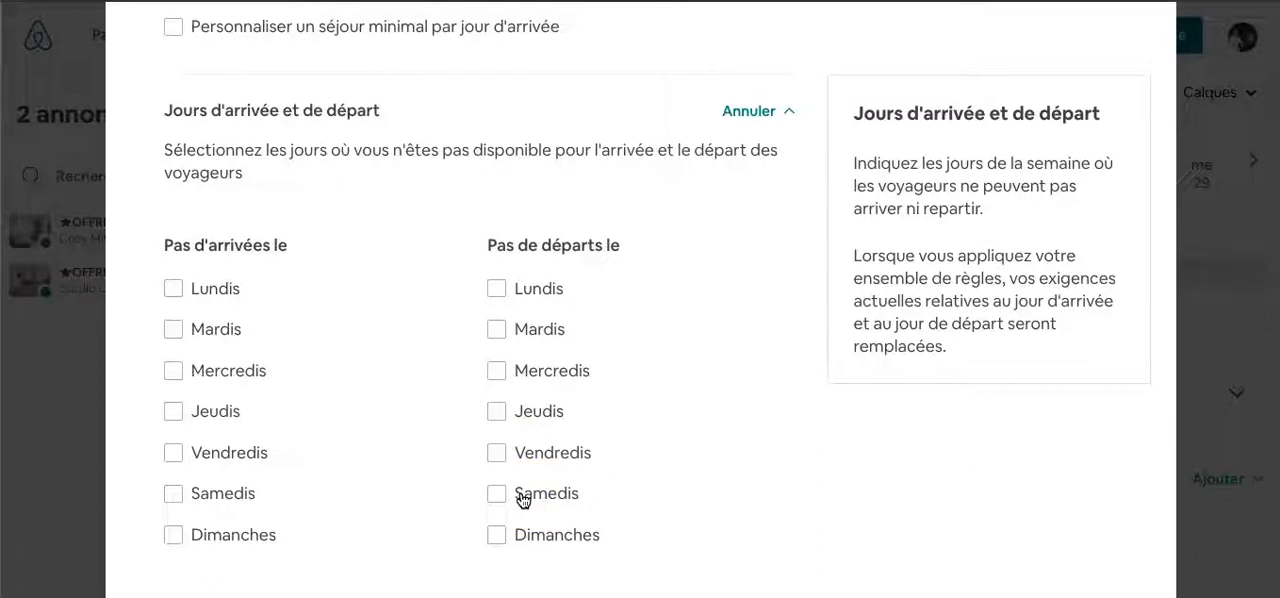
pyautogui.scroll(-2, 539, 523)
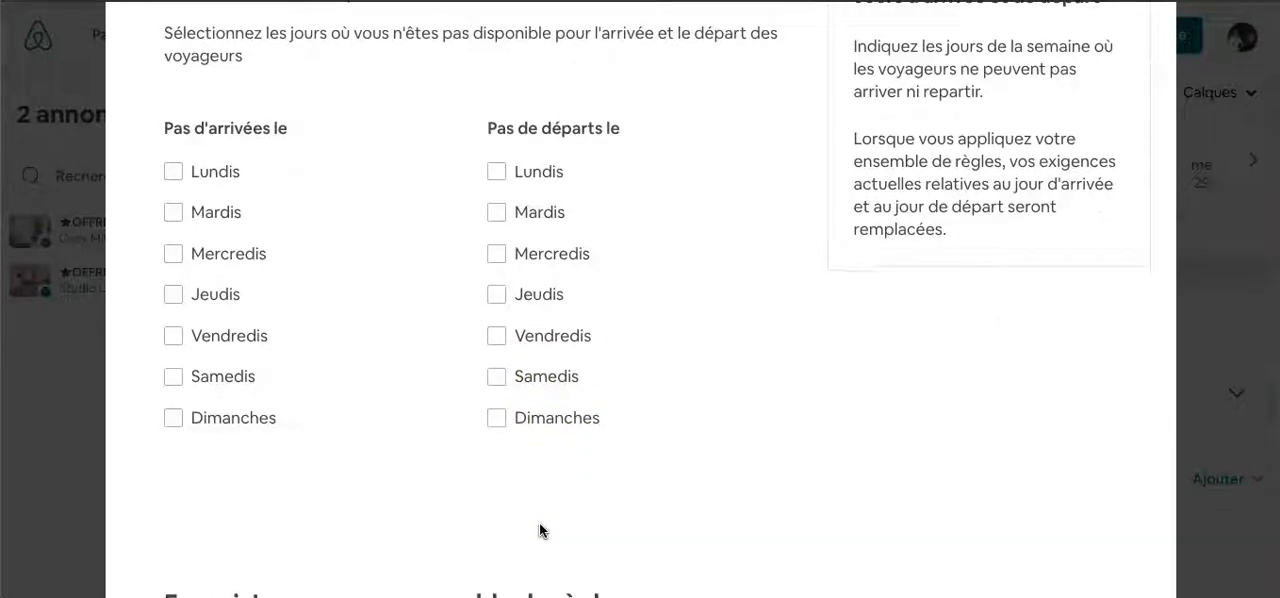
pyautogui.scroll(1, 539, 530)
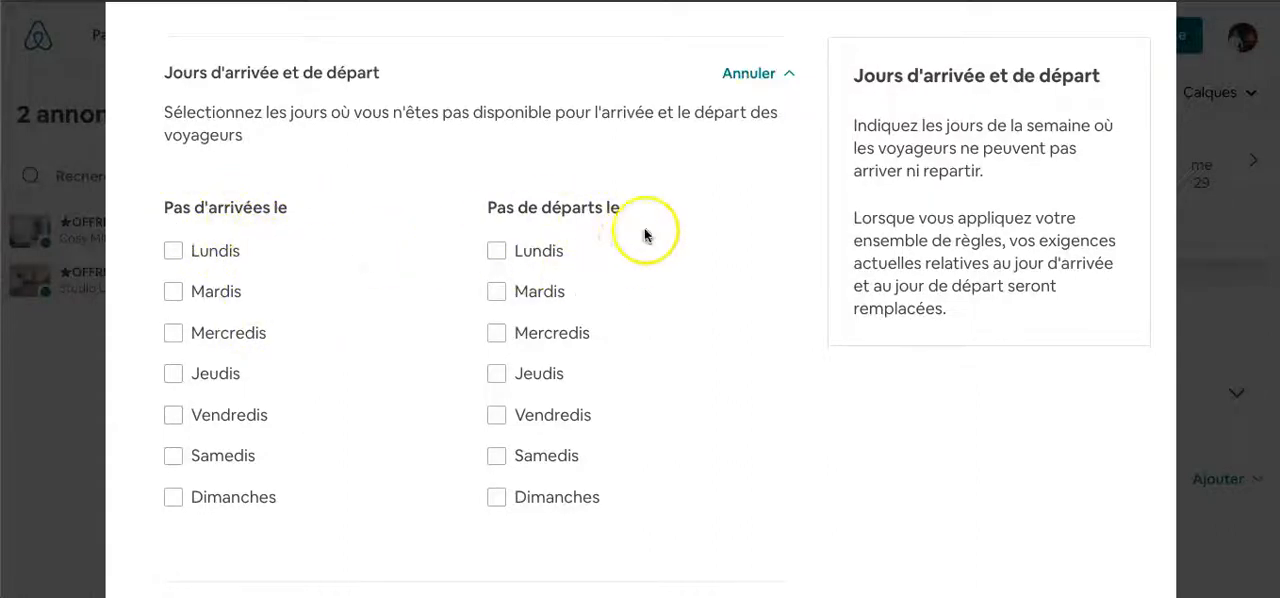
pyautogui.click(745, 77)
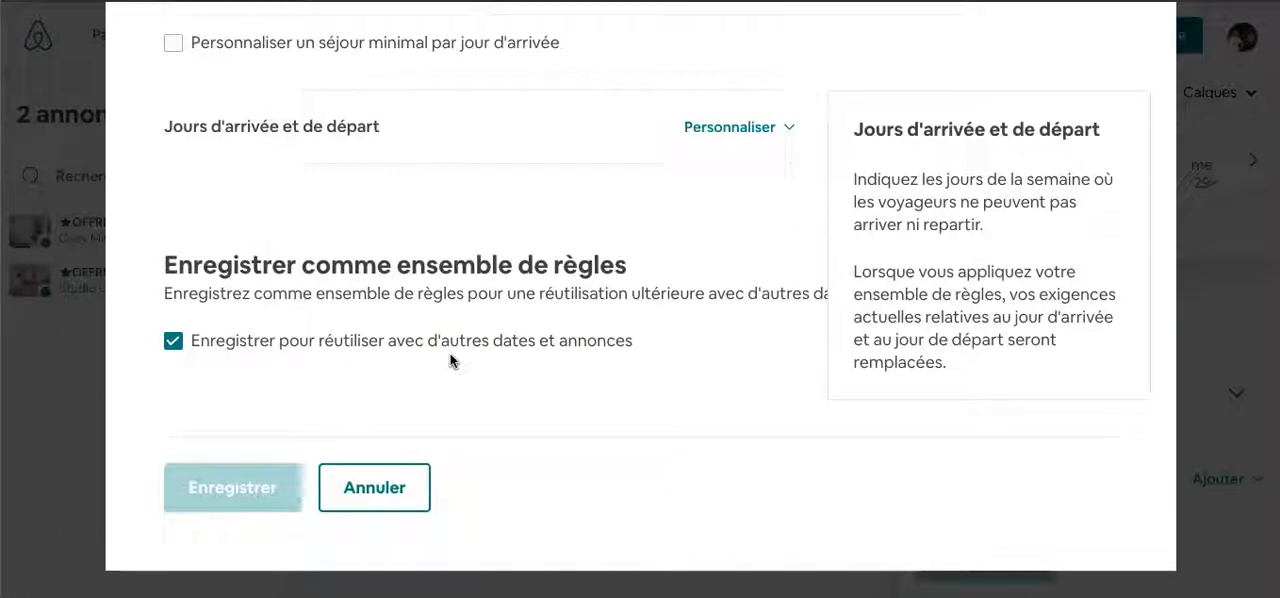
# - Look over the rule set form once more, cancel its creation, and browse the calendar from late September to early October 2021
pyautogui.scroll(1, 268, 345)
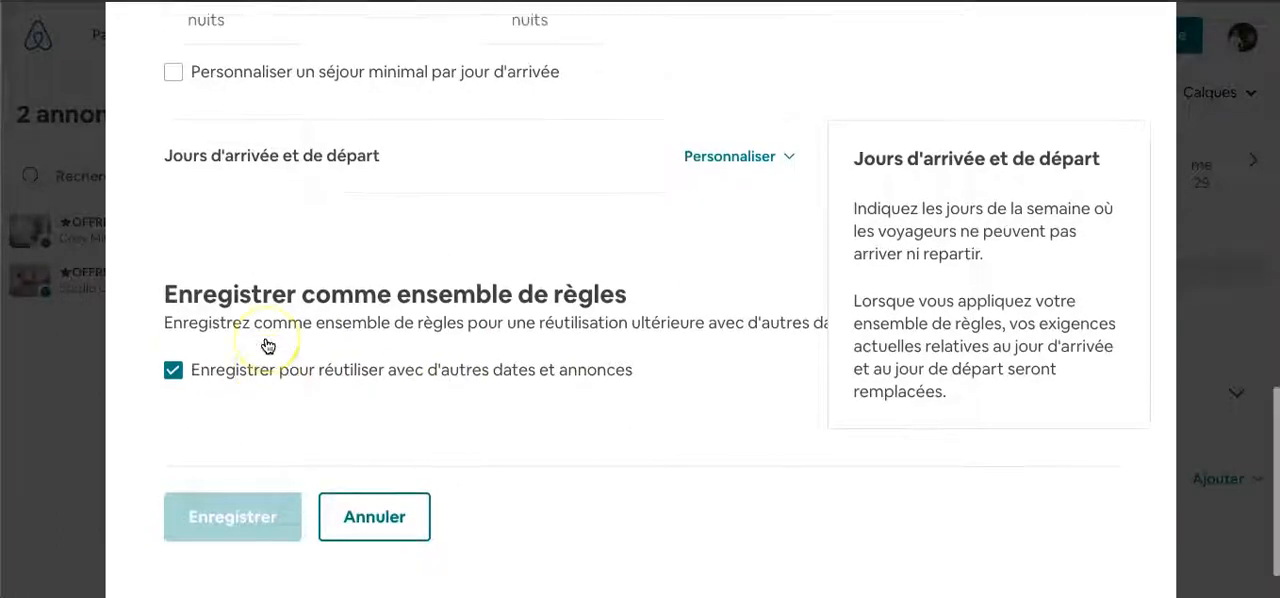
pyautogui.scroll(1, 268, 345)
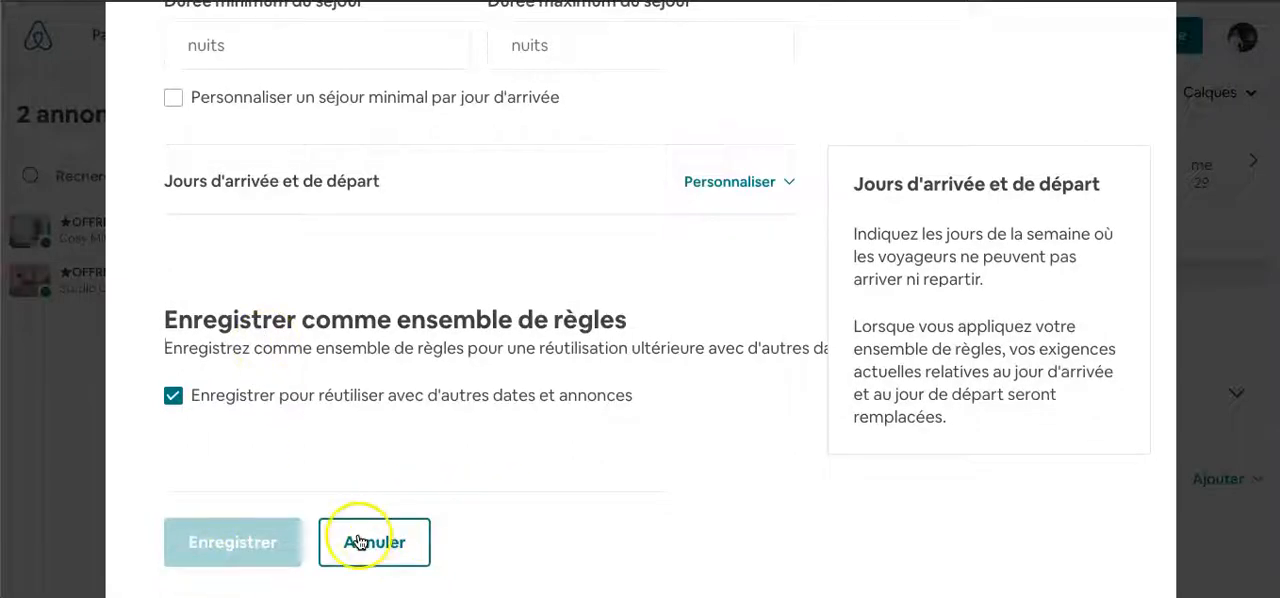
pyautogui.scroll(12, 506, 412)
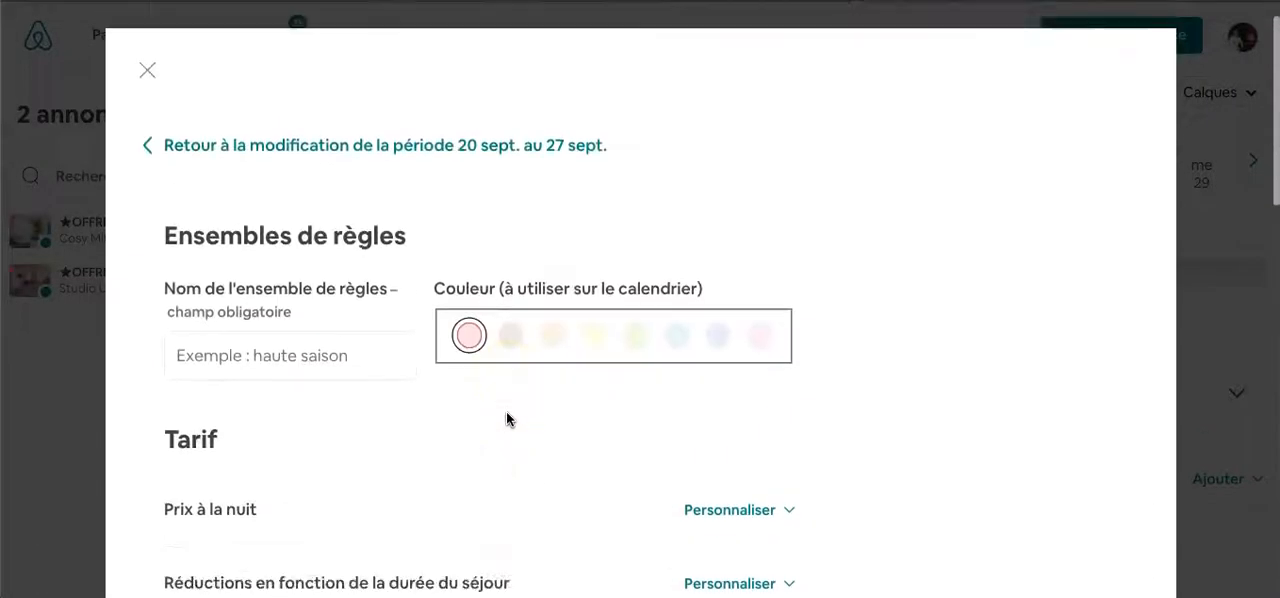
pyautogui.scroll(-13, 506, 412)
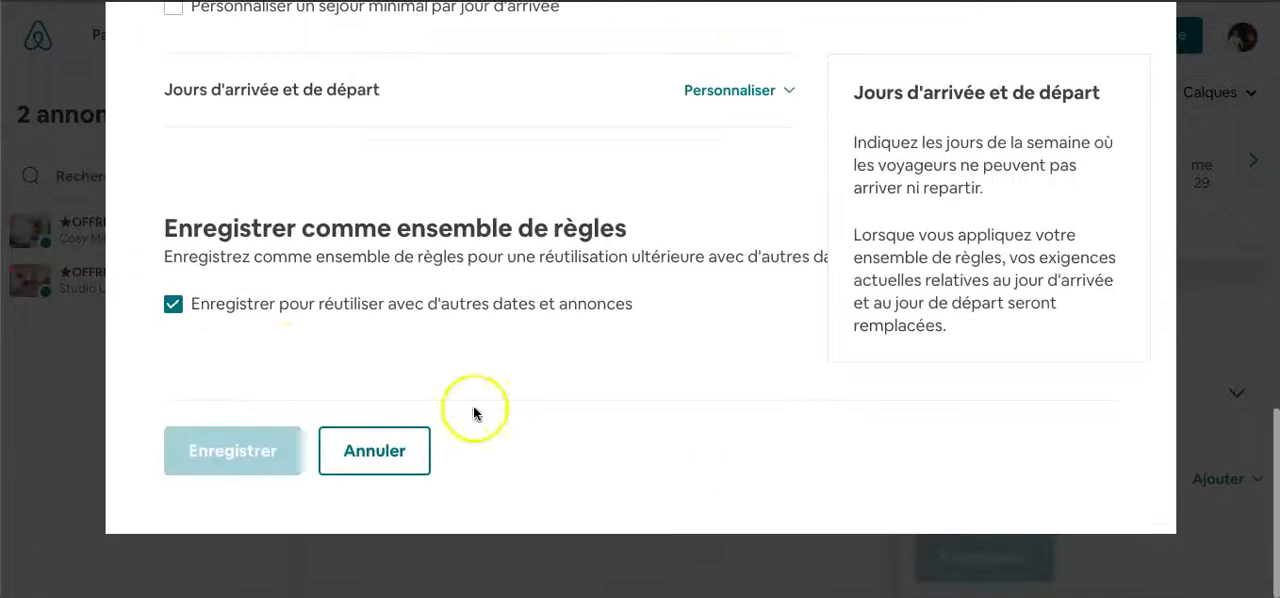
pyautogui.click(390, 452)
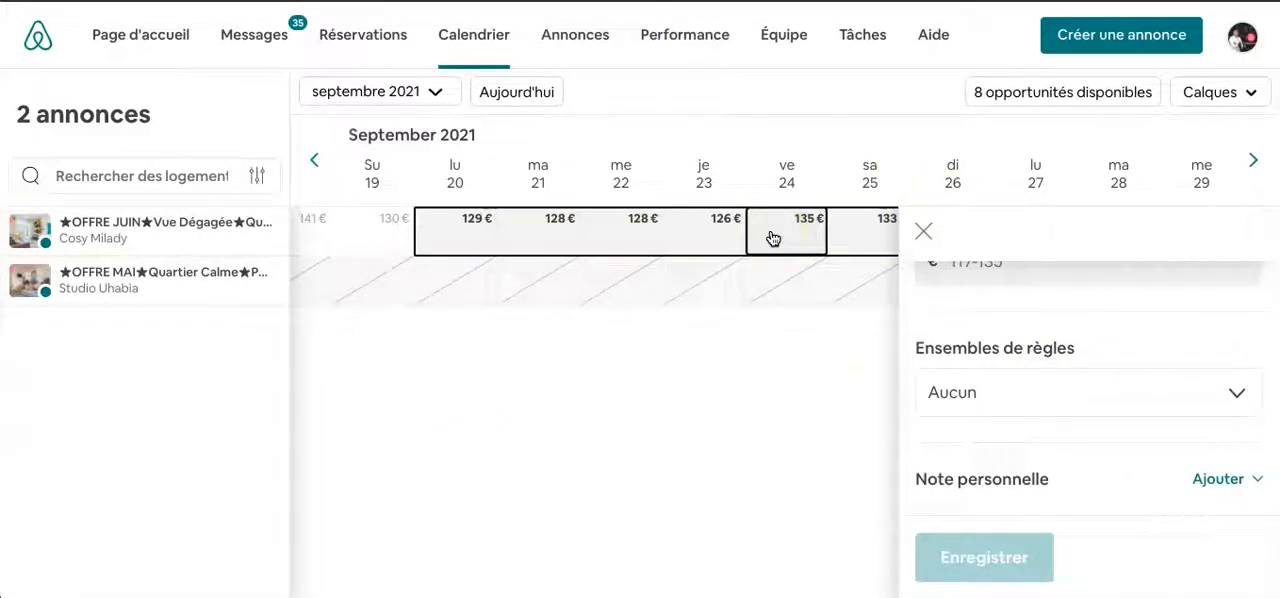
pyautogui.hscroll(6, 771, 237)
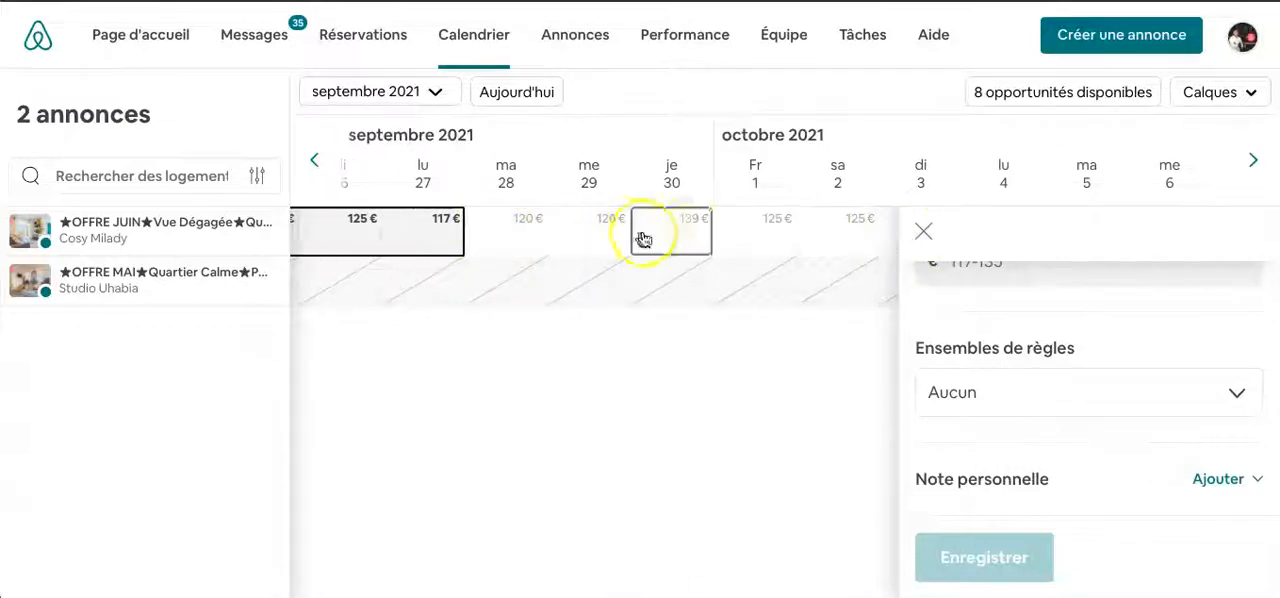
pyautogui.hscroll(-8, 553, 368)
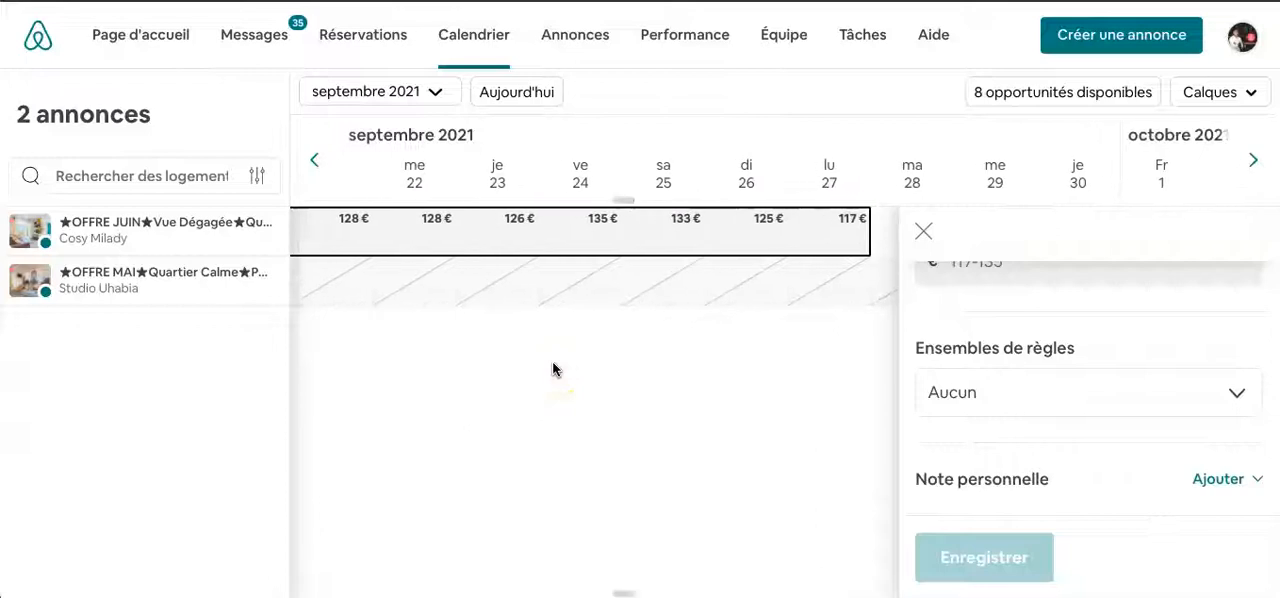
# - Check the rule set choices available for the selected September 2021 dates, leaving Aucun selected
pyautogui.hscroll(3, 553, 368)
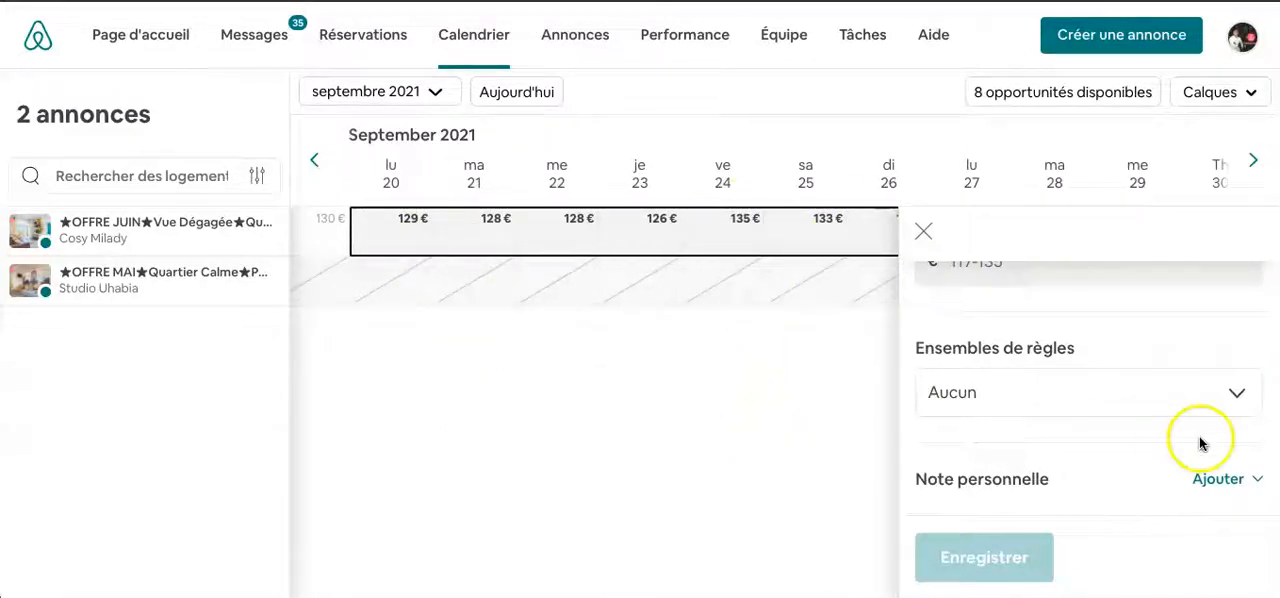
pyautogui.click(969, 400)
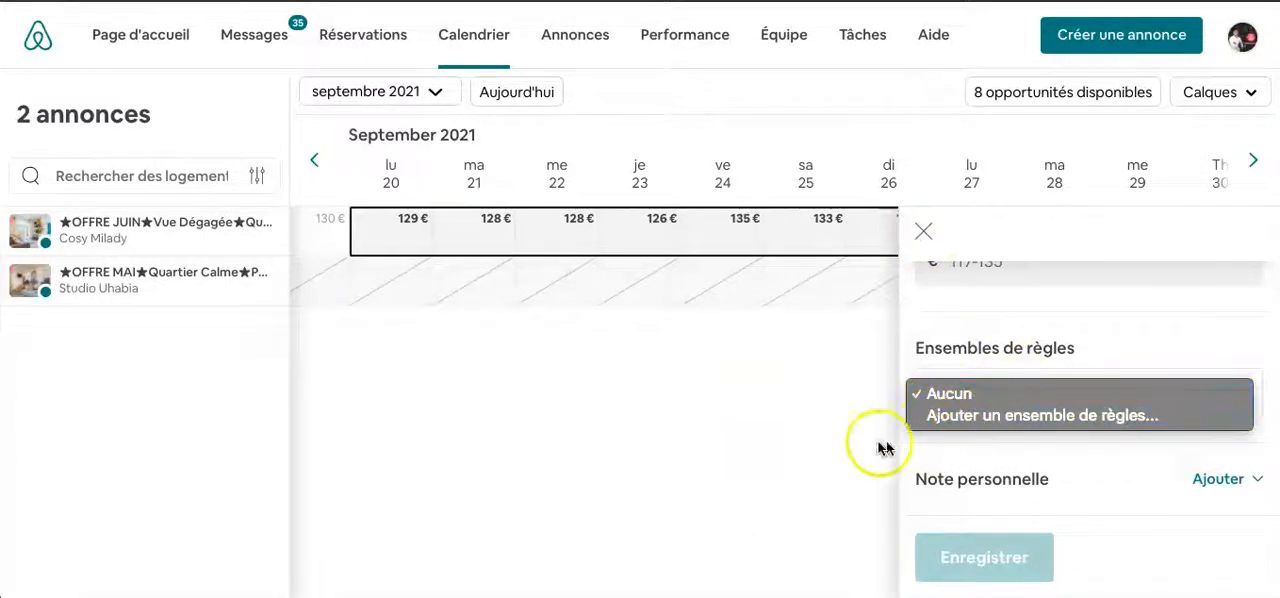
pyautogui.click(920, 365)
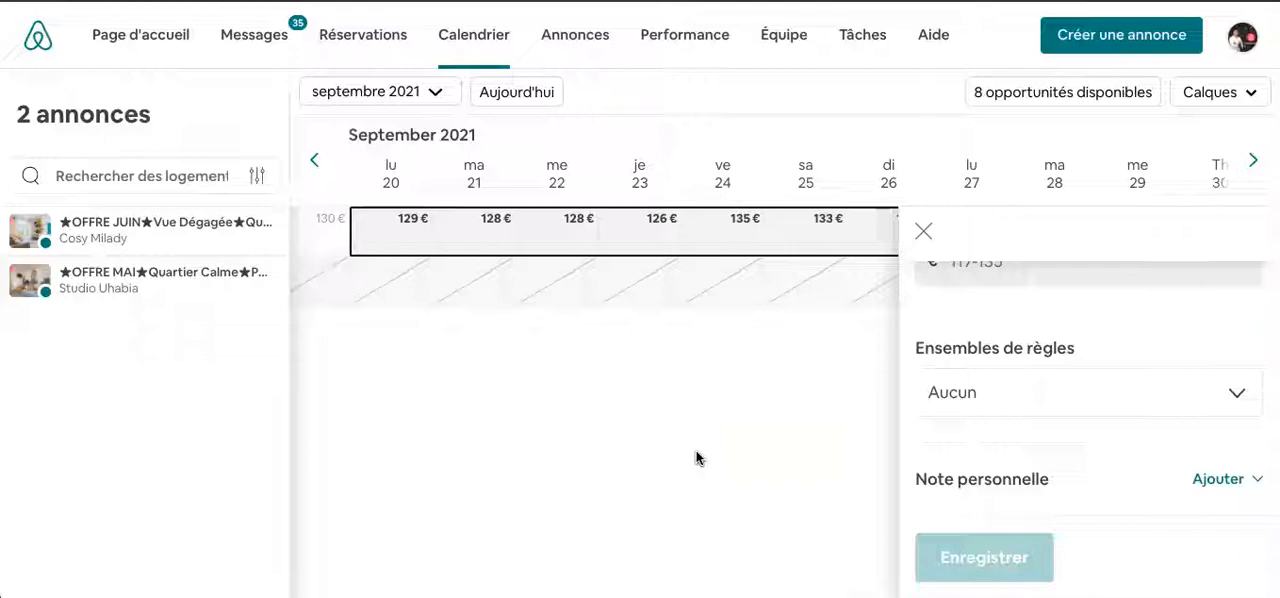
# - Switch to the Biarritz studio's calendar, close the settings for the selected January 2022 dates, and return to June 2021
pyautogui.hotkey('ctrl', 'Up')
pyautogui.click(527, 380)
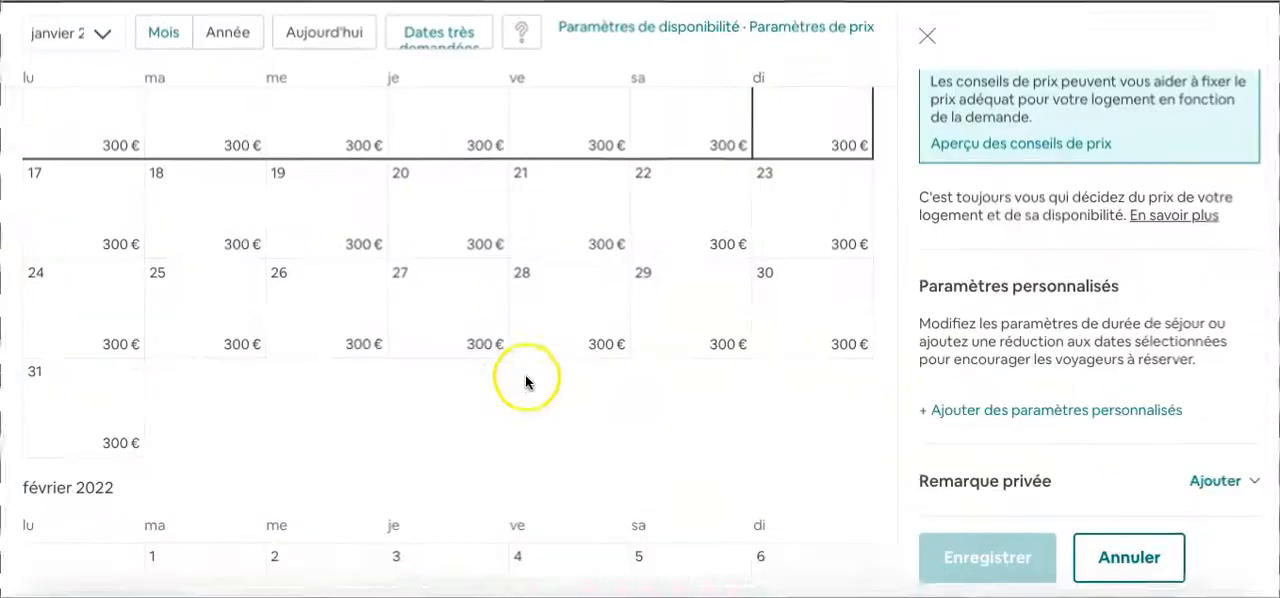
pyautogui.scroll(3, 786, 443)
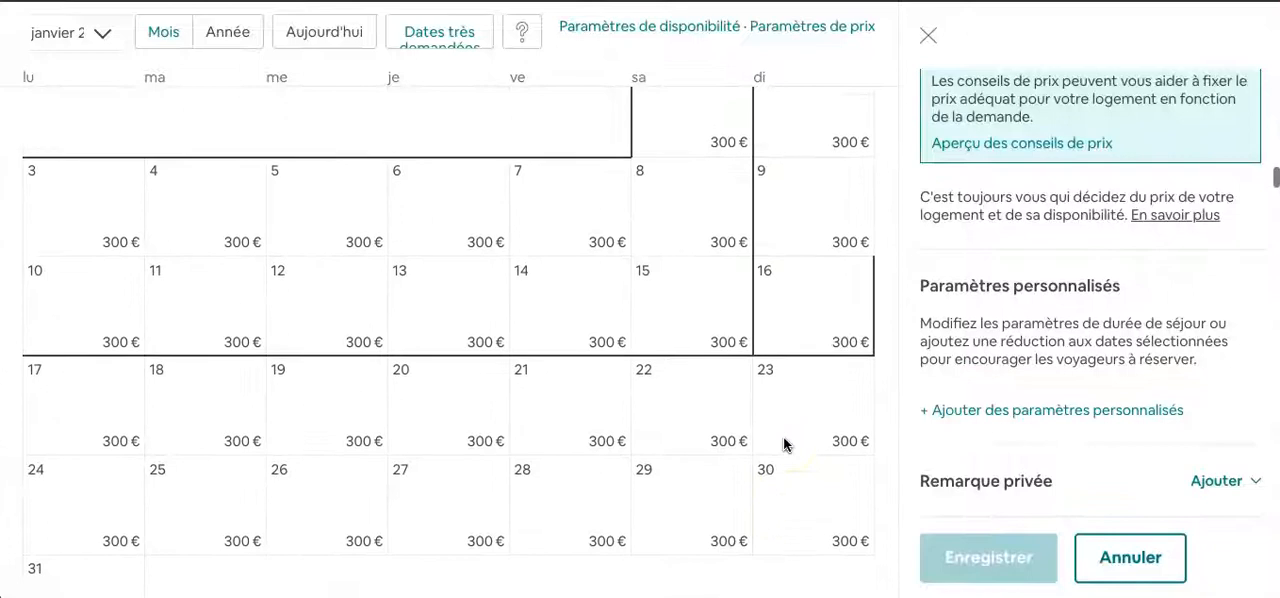
pyautogui.scroll(5, 784, 444)
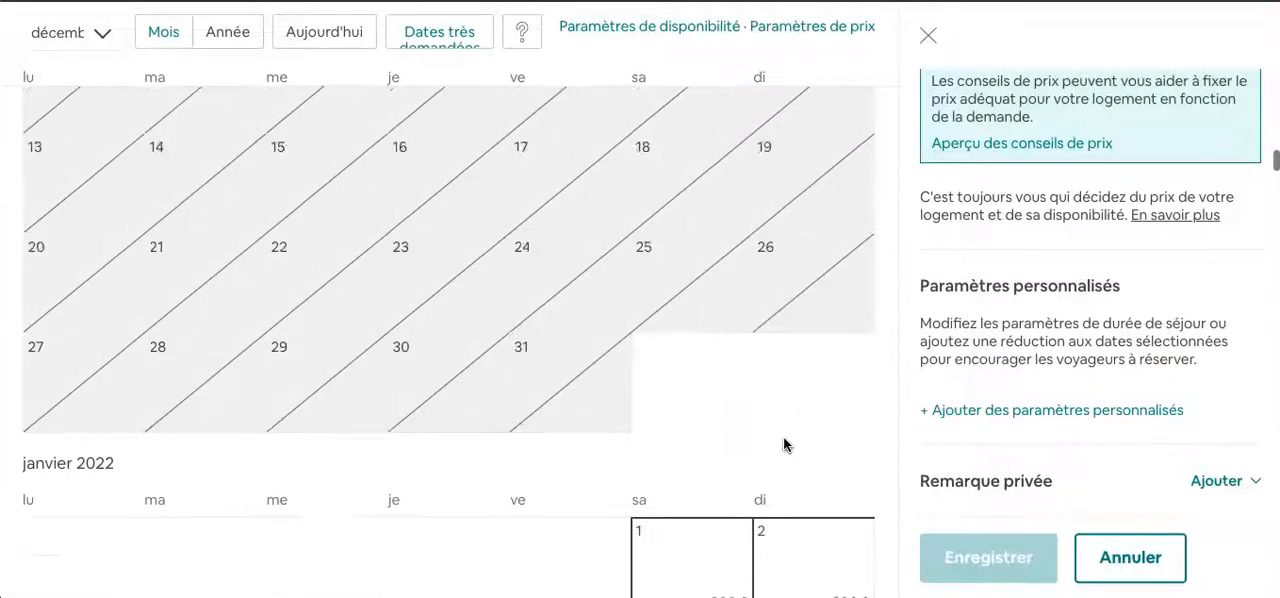
pyautogui.scroll(15, 784, 444)
pyautogui.click(929, 35)
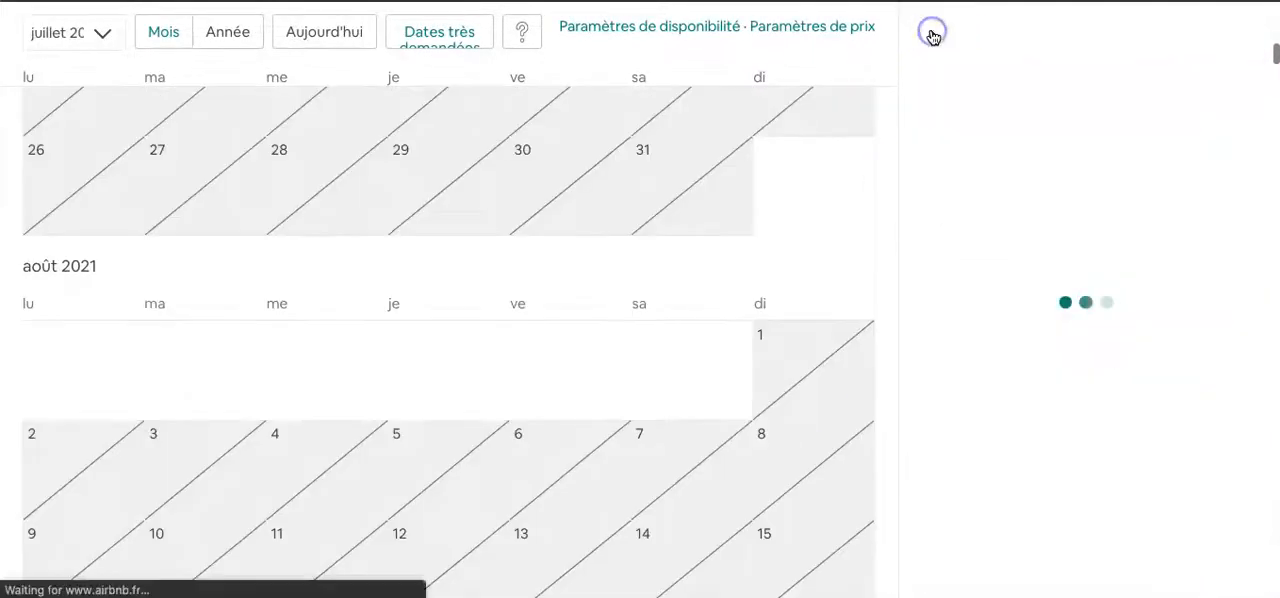
pyautogui.scroll(8, 530, 96)
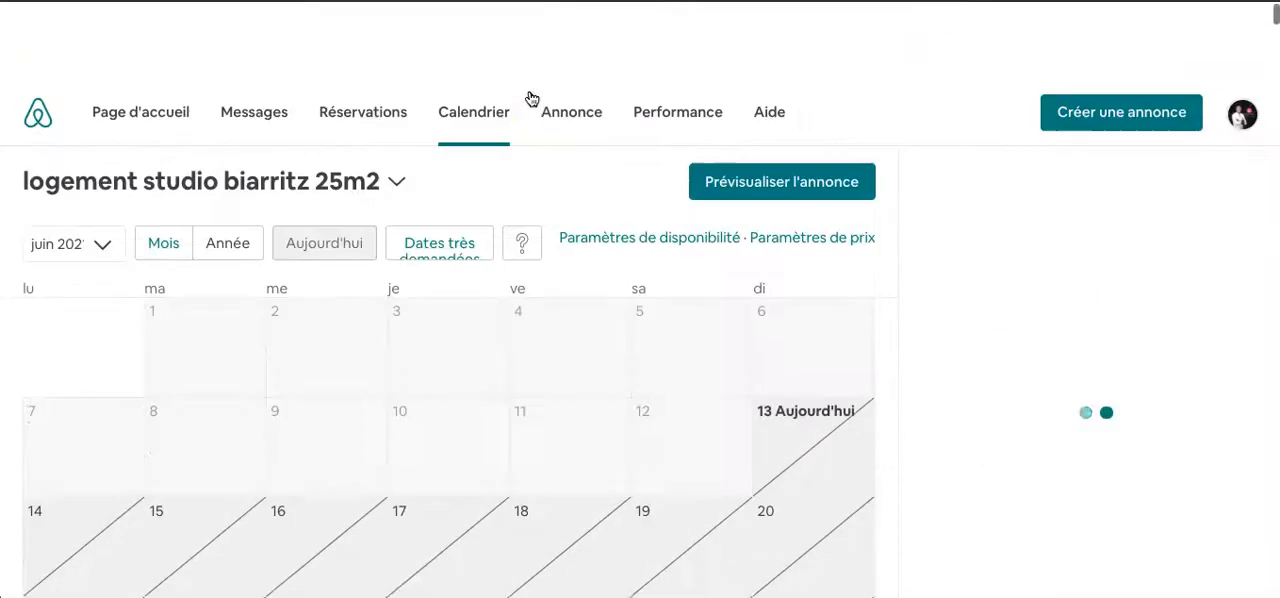
pyautogui.scroll(-1, 530, 96)
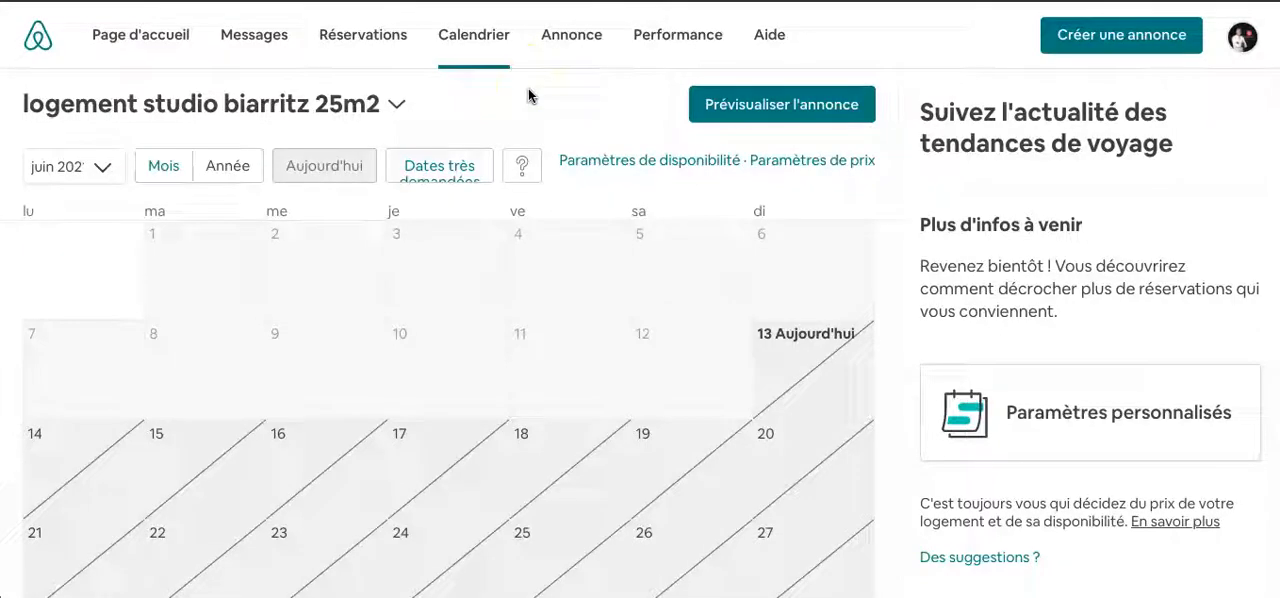
# - Open the publication checklist for the listing "logement studio biarritz 25m2" and review its listing type and identity verification requirements
pyautogui.click(578, 53)
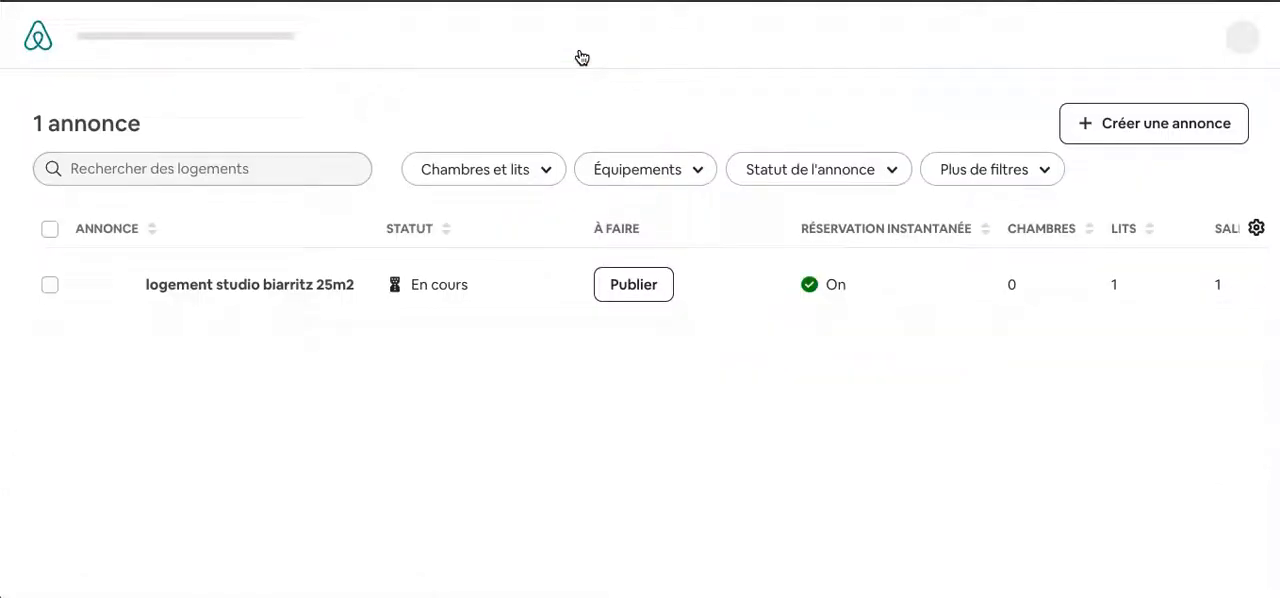
pyautogui.click(608, 292)
pyautogui.click(638, 293)
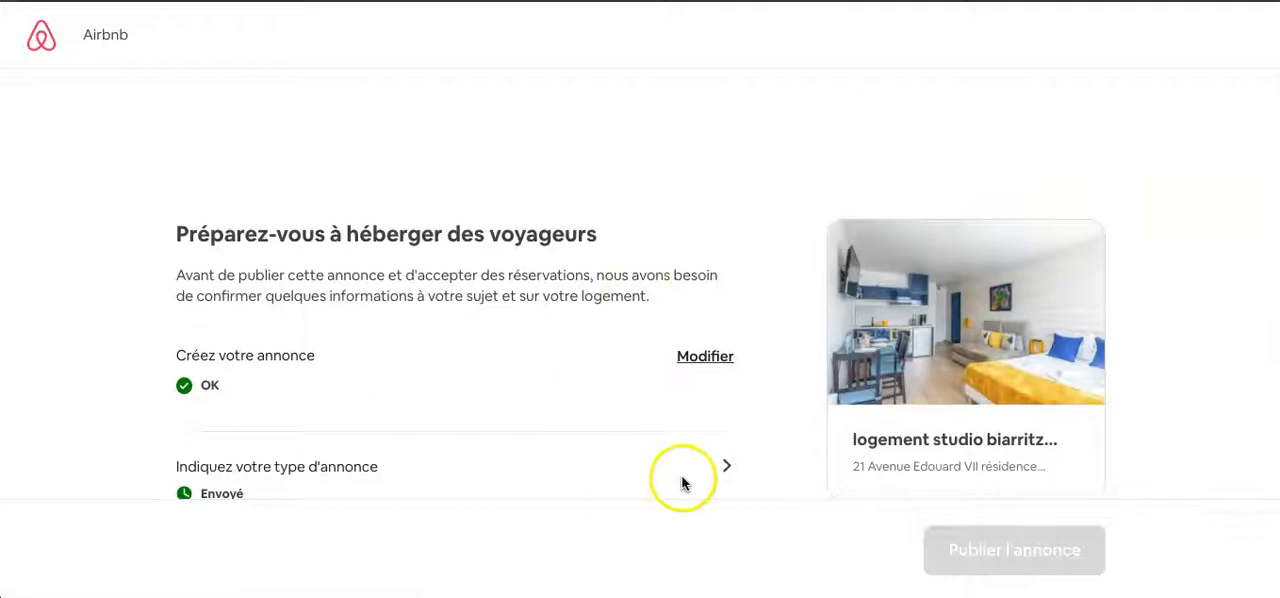
pyautogui.scroll(-3, 682, 483)
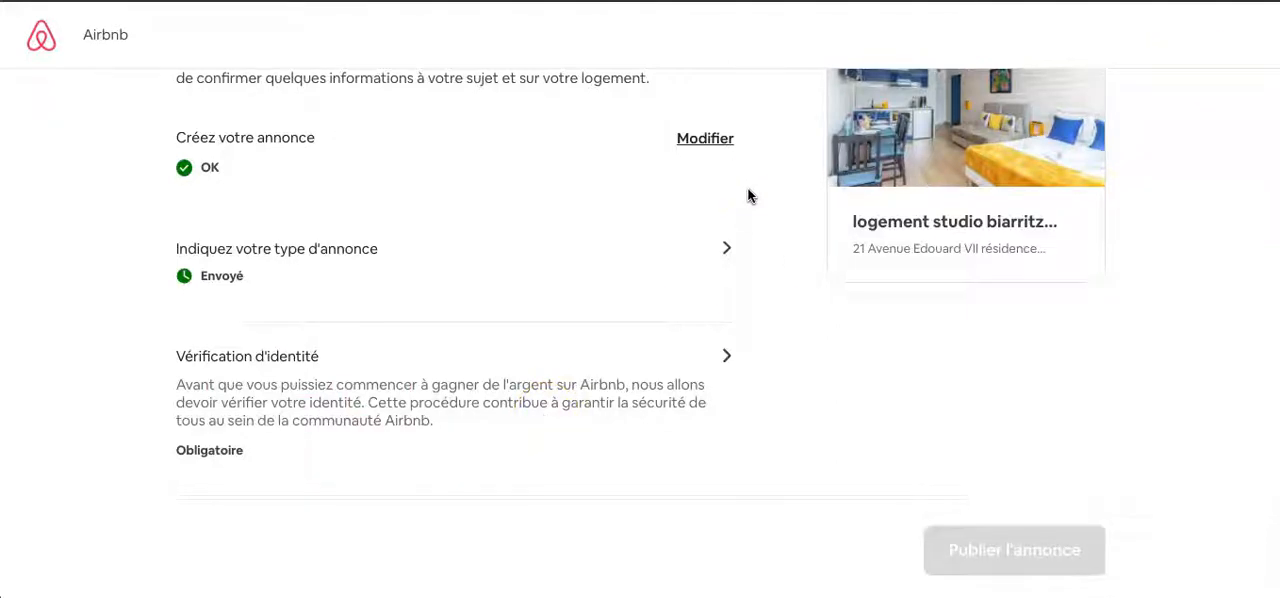
pyautogui.scroll(3, 731, 285)
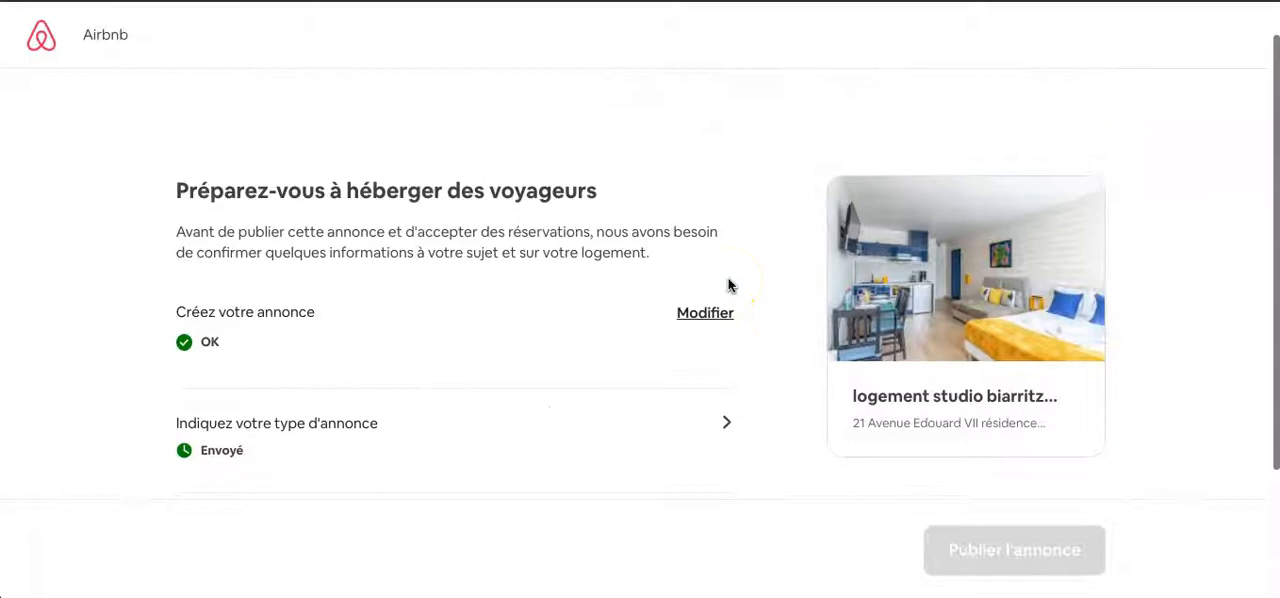
pyautogui.scroll(-1, 728, 285)
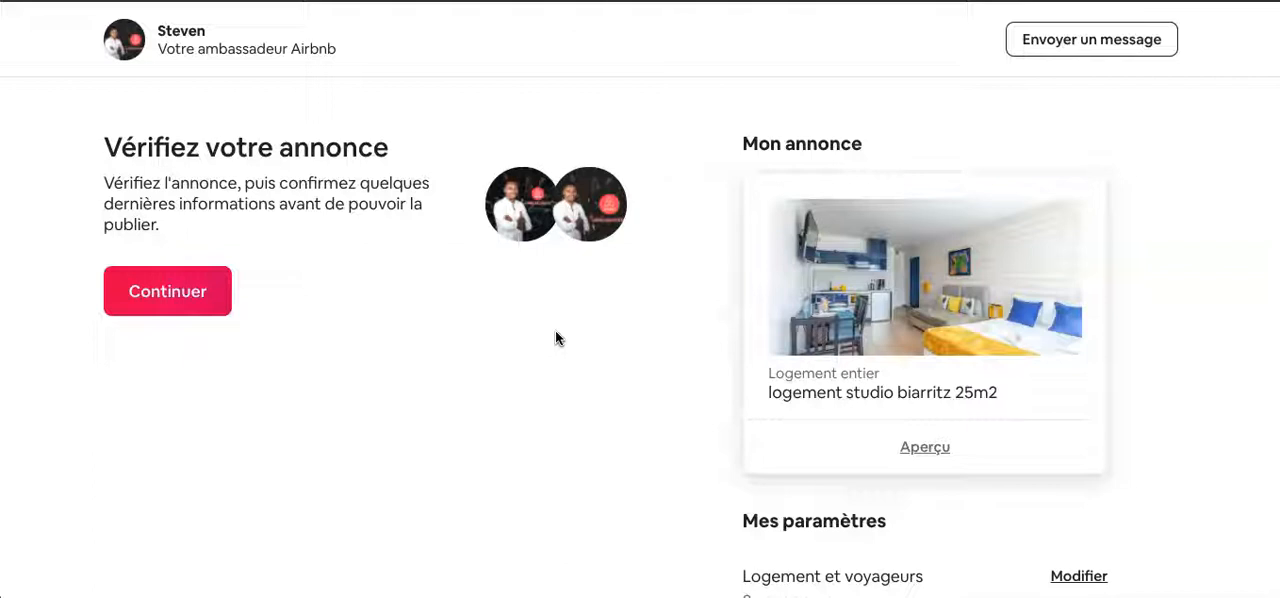
# - Look over the Vérifiez votre annonce page, including the studio's preview card and the Mes paramètres sections
pyautogui.scroll(-2, 642, 461)
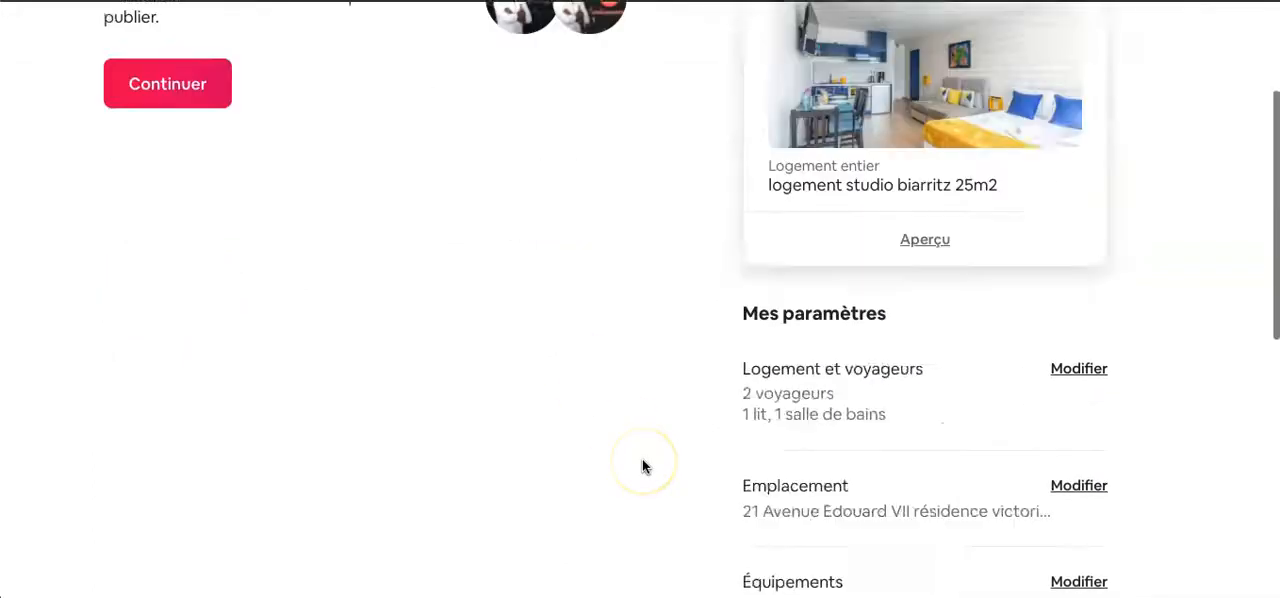
pyautogui.scroll(3, 642, 461)
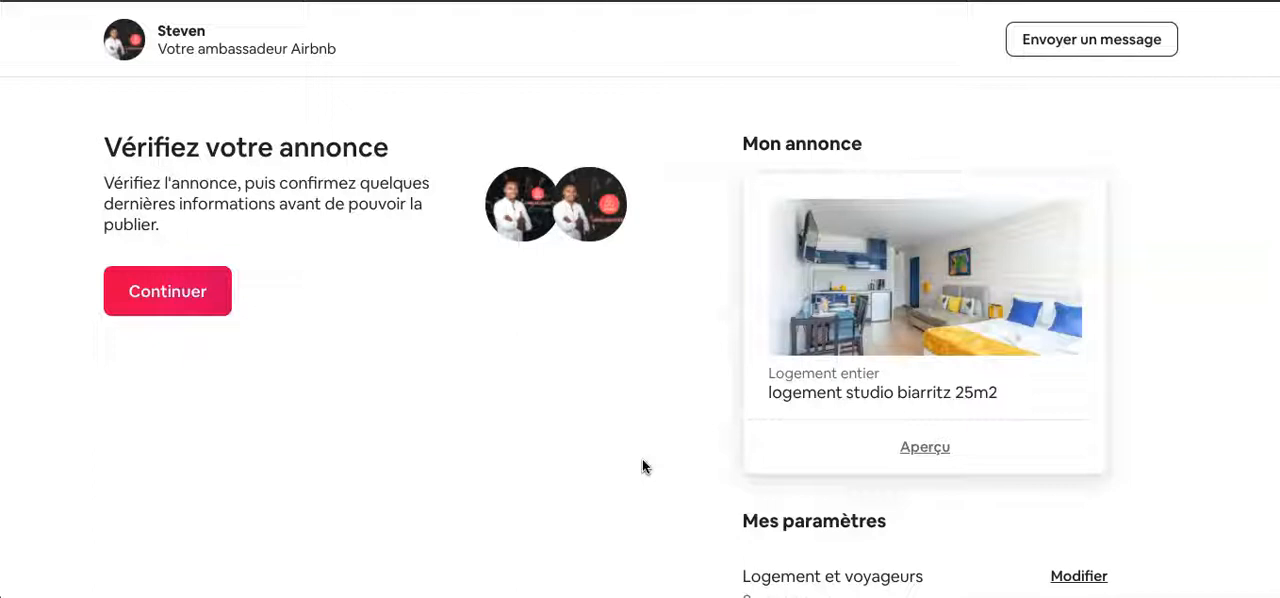
pyautogui.click(577, 504)
pyautogui.scroll(-1, 576, 505)
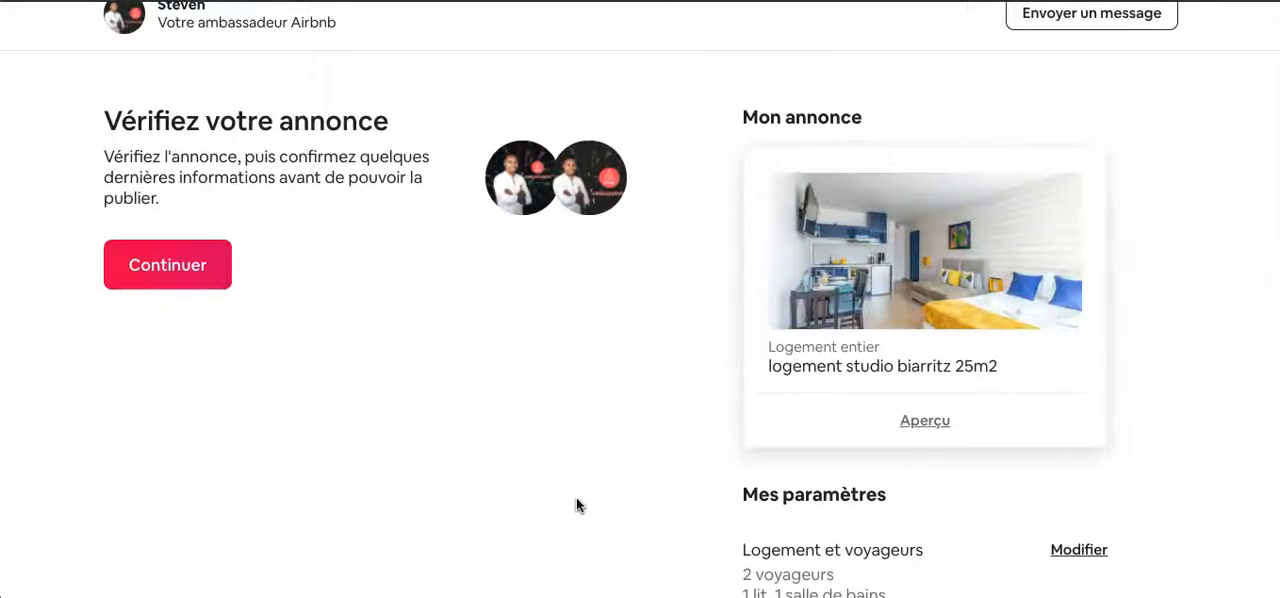
pyautogui.scroll(-1, 576, 505)
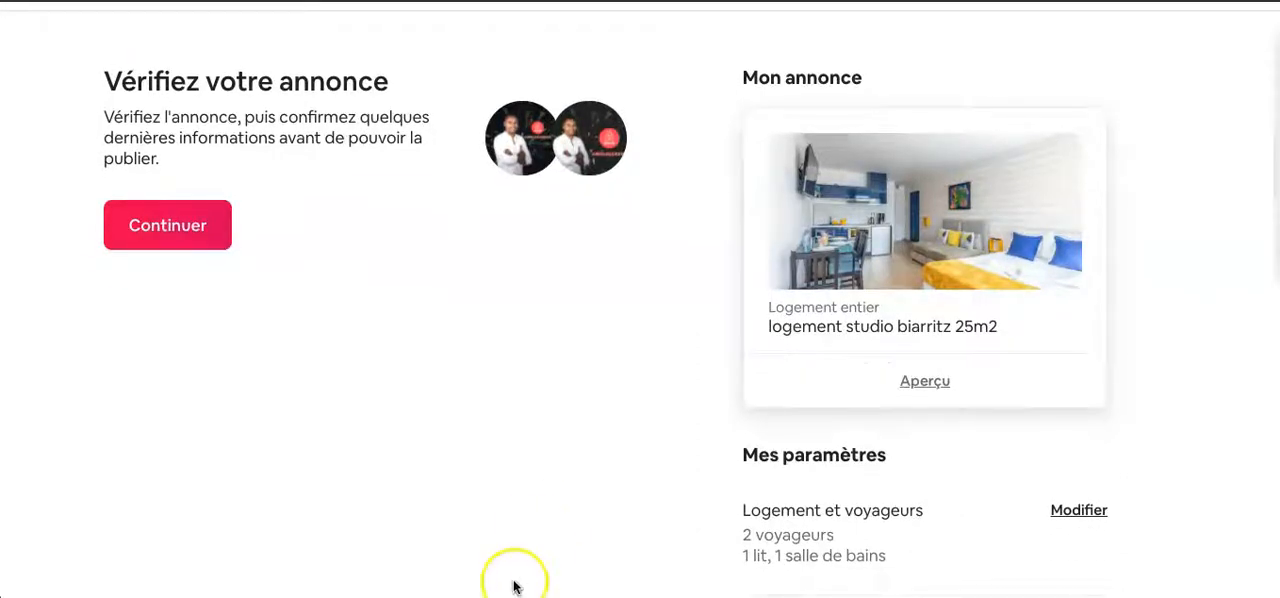
pyautogui.scroll(-1, 563, 502)
pyautogui.scroll(3, 563, 502)
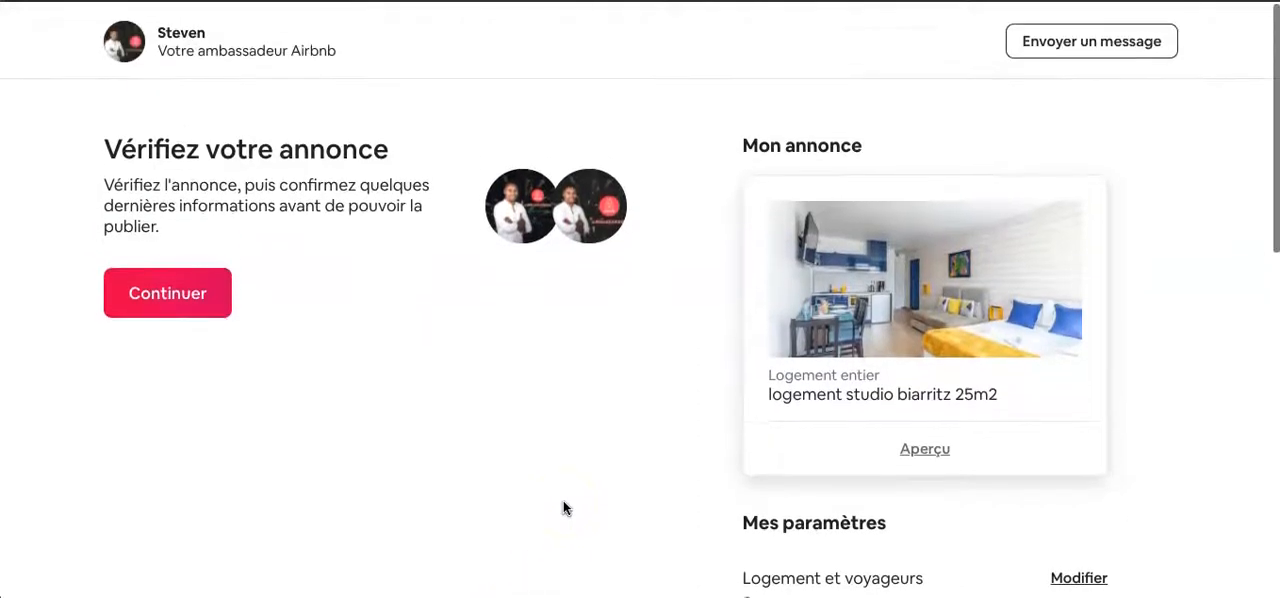